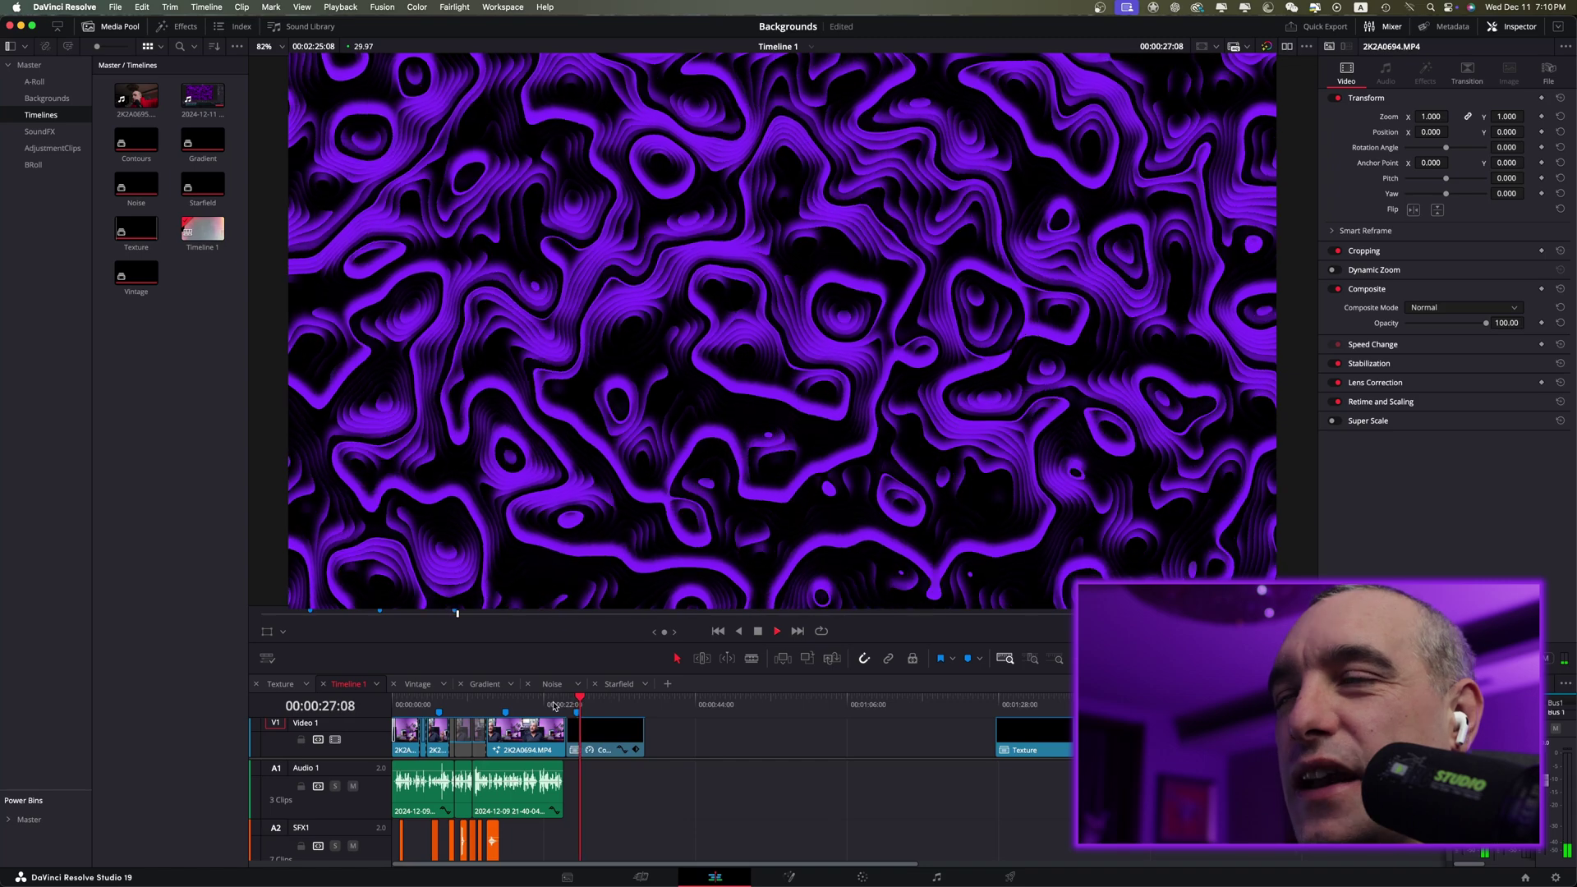
Step: Add a Contours Fusion generator to Video 1 directly after the last clip of the opening section and place the playhead on it
left_click(758, 632)
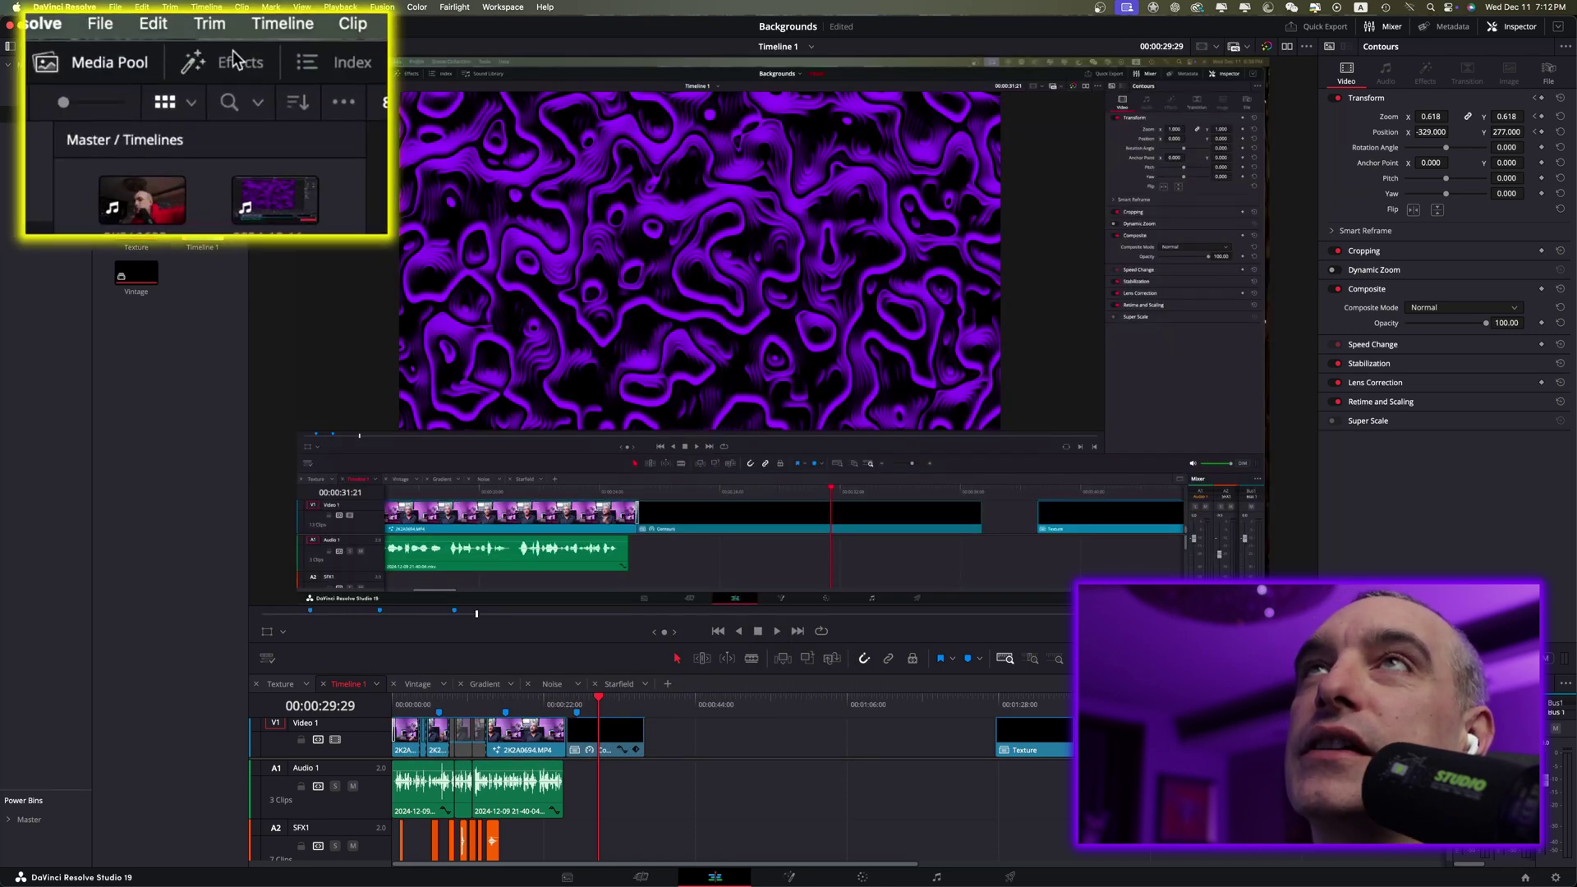
left_click(179, 26)
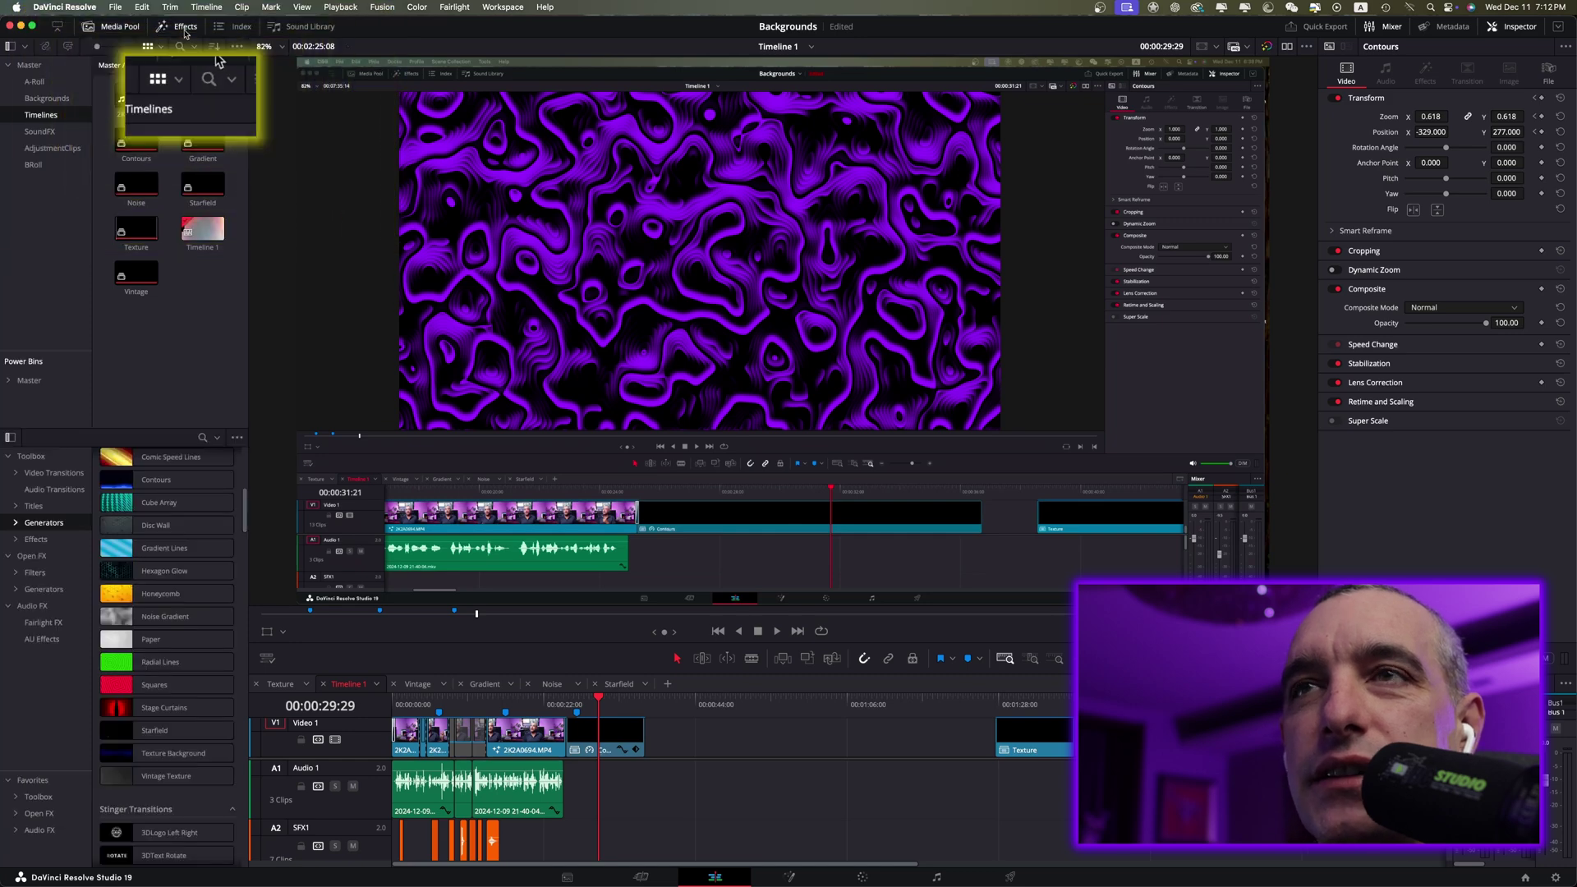
left_click(30, 457)
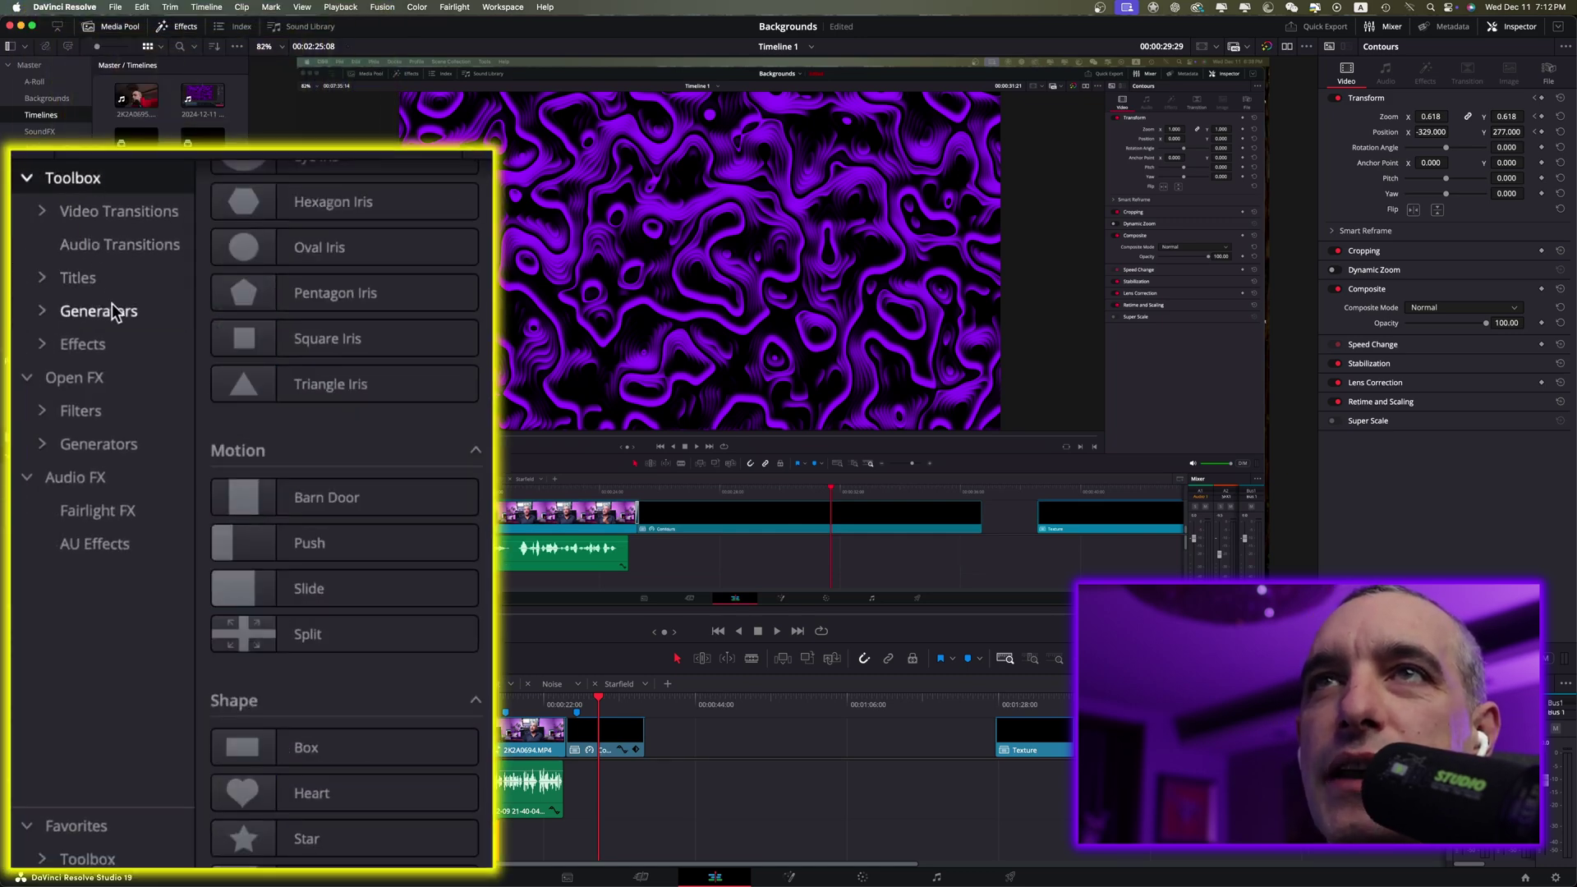
left_click(87, 314)
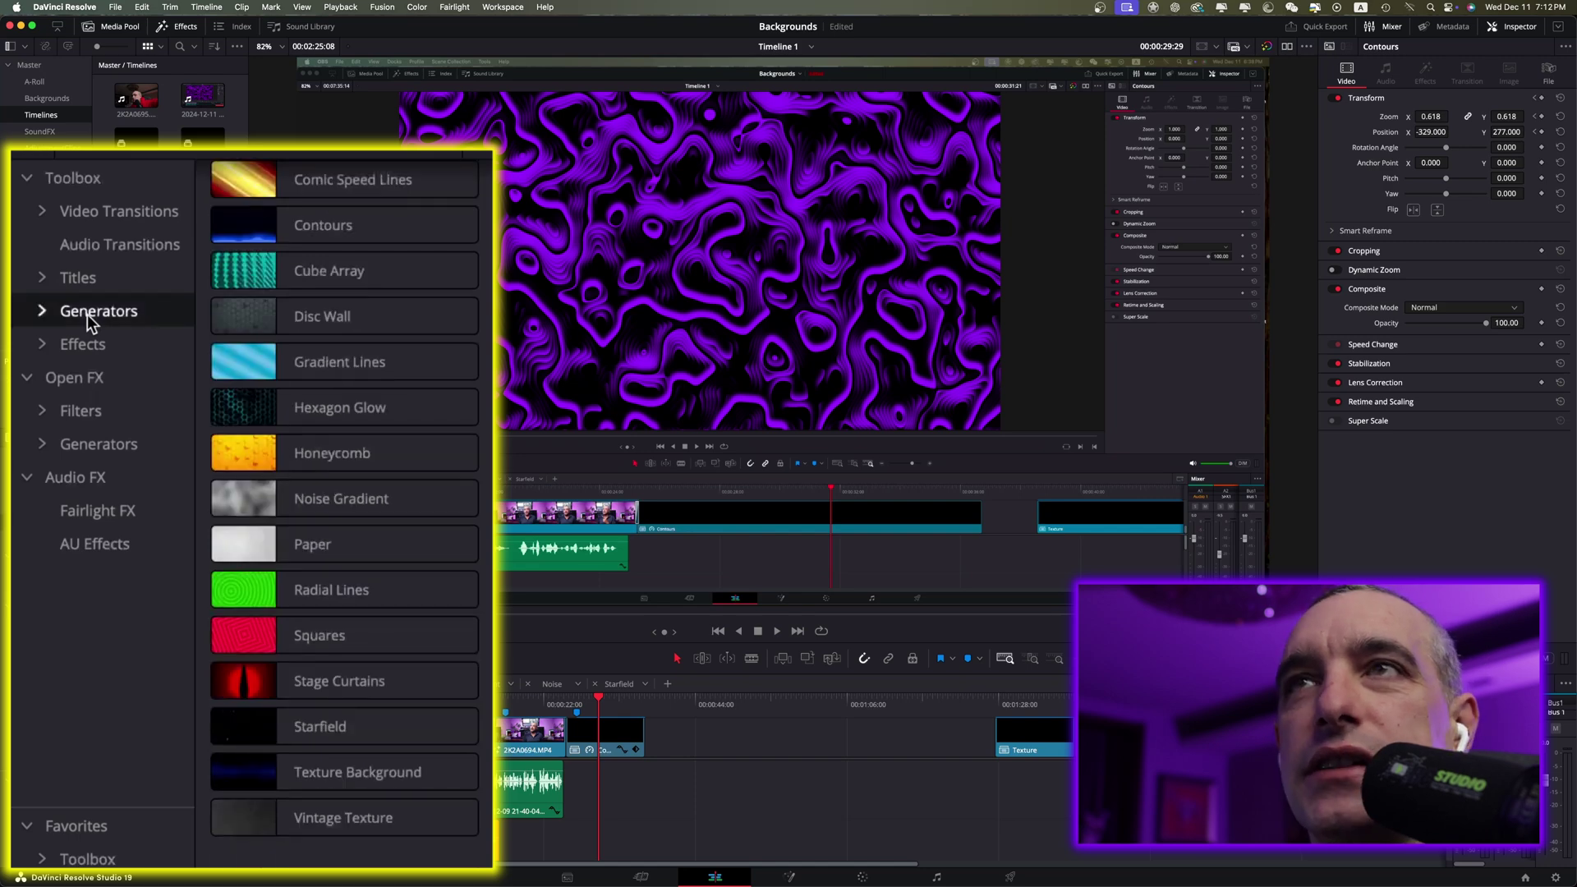
scroll(378, 313, "up", 8)
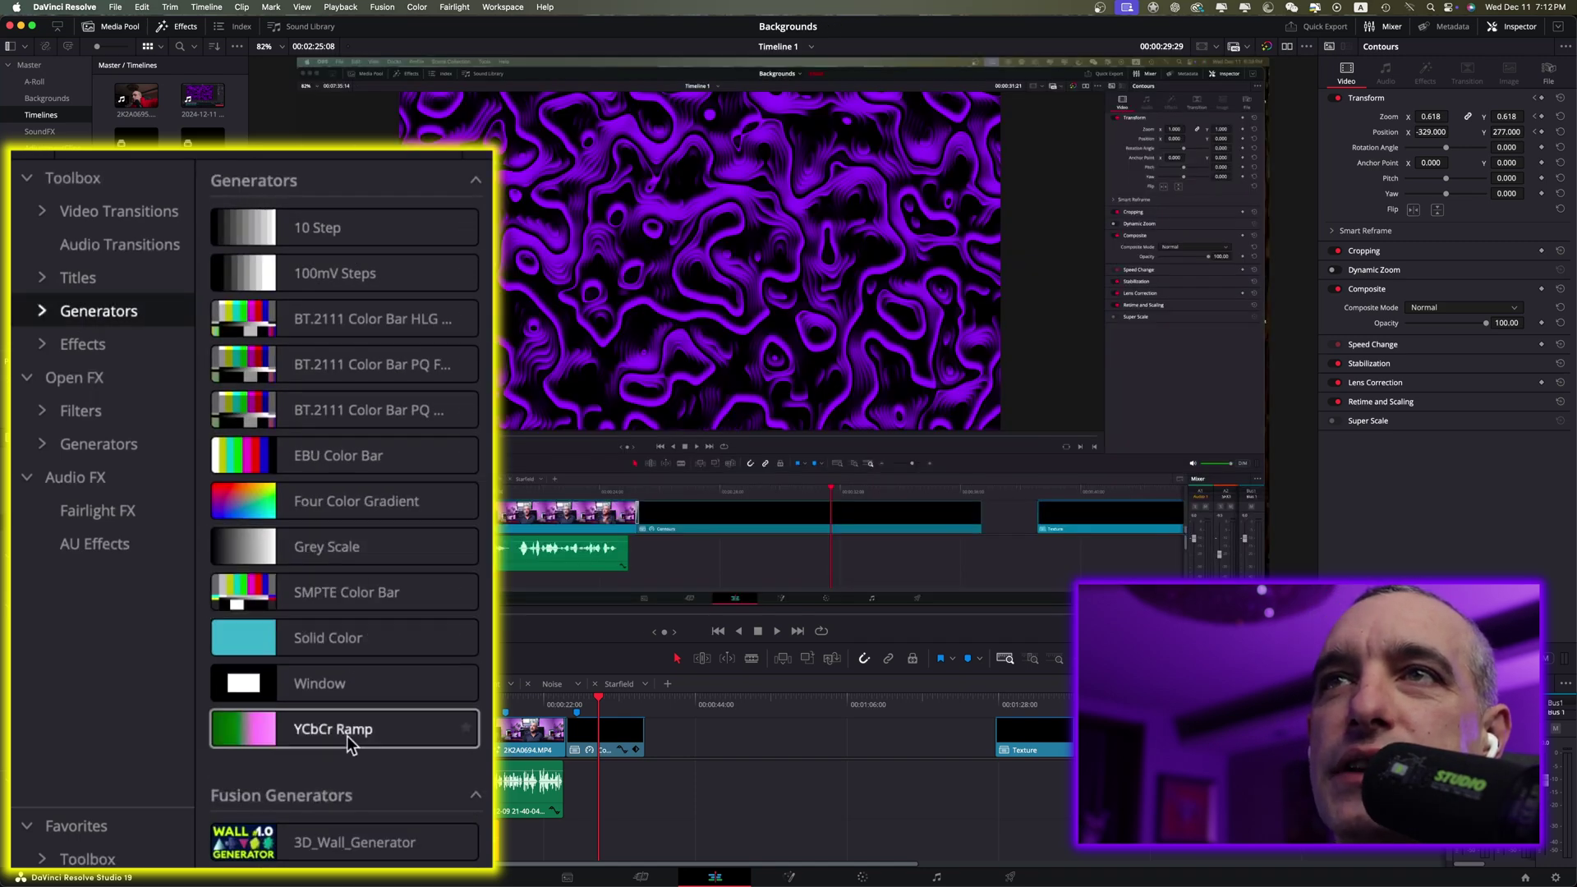
scroll(346, 739, "down", 5)
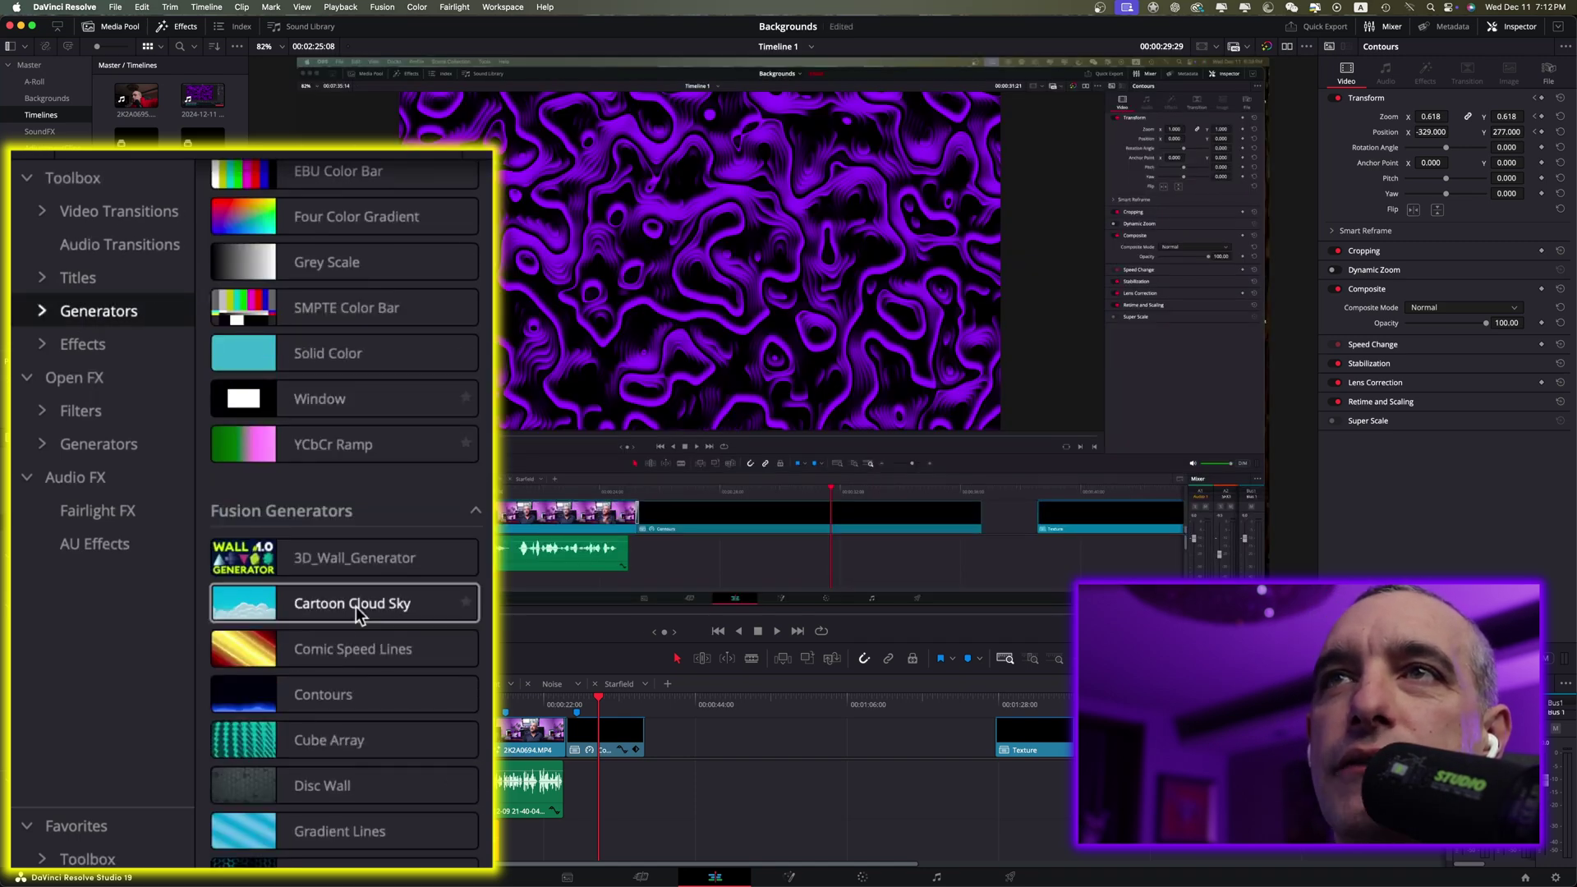
scroll(317, 519, "down", 5)
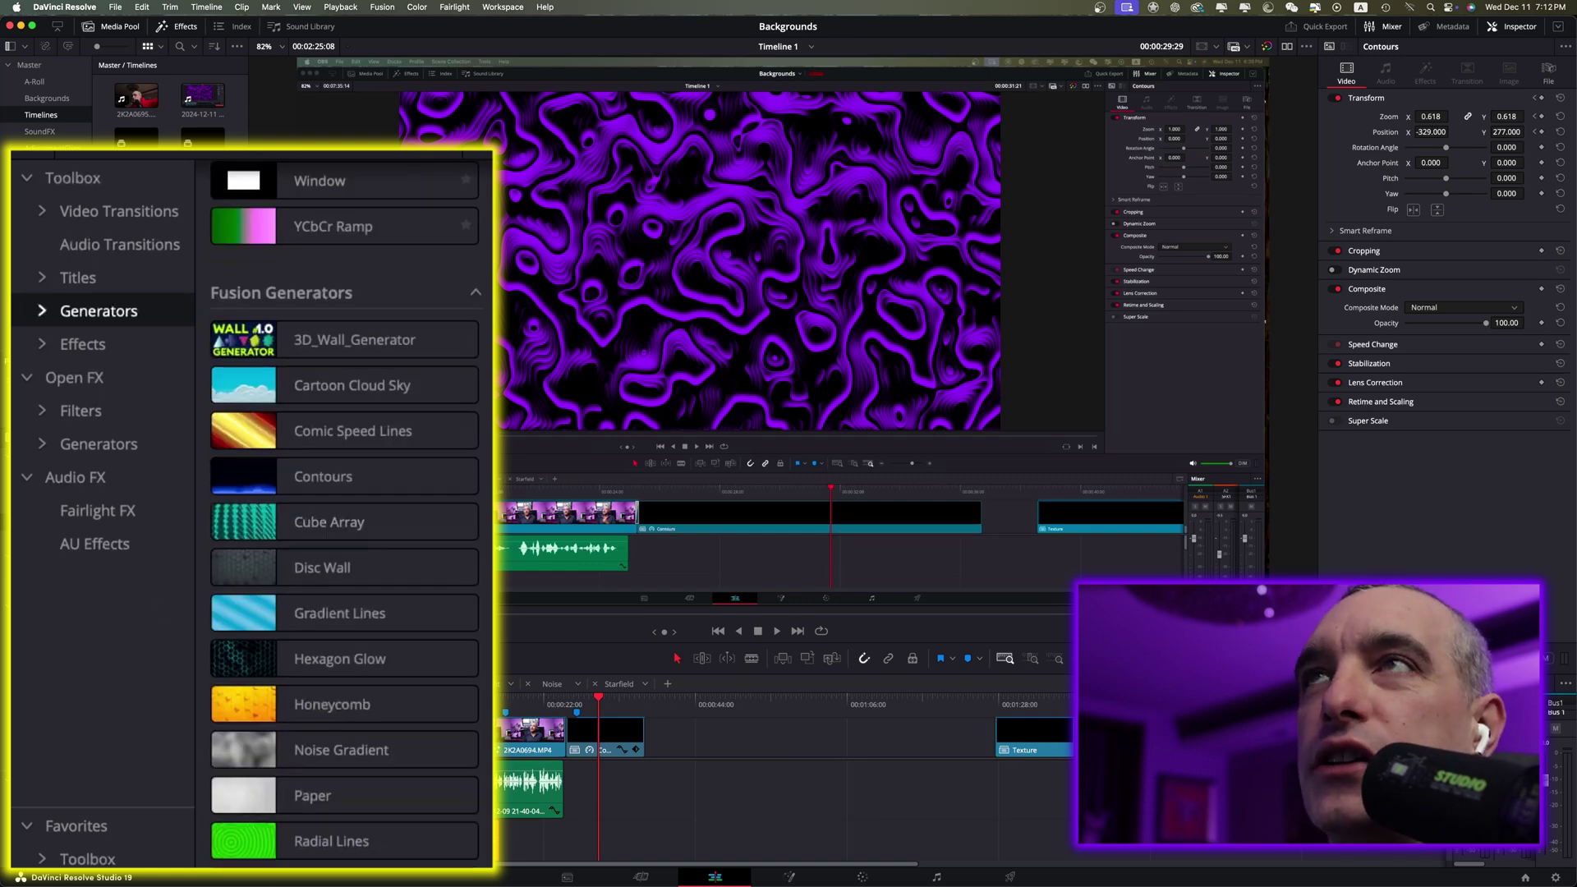
left_click(280, 474)
left_click_drag(134, 604, 762, 744)
left_click(670, 705)
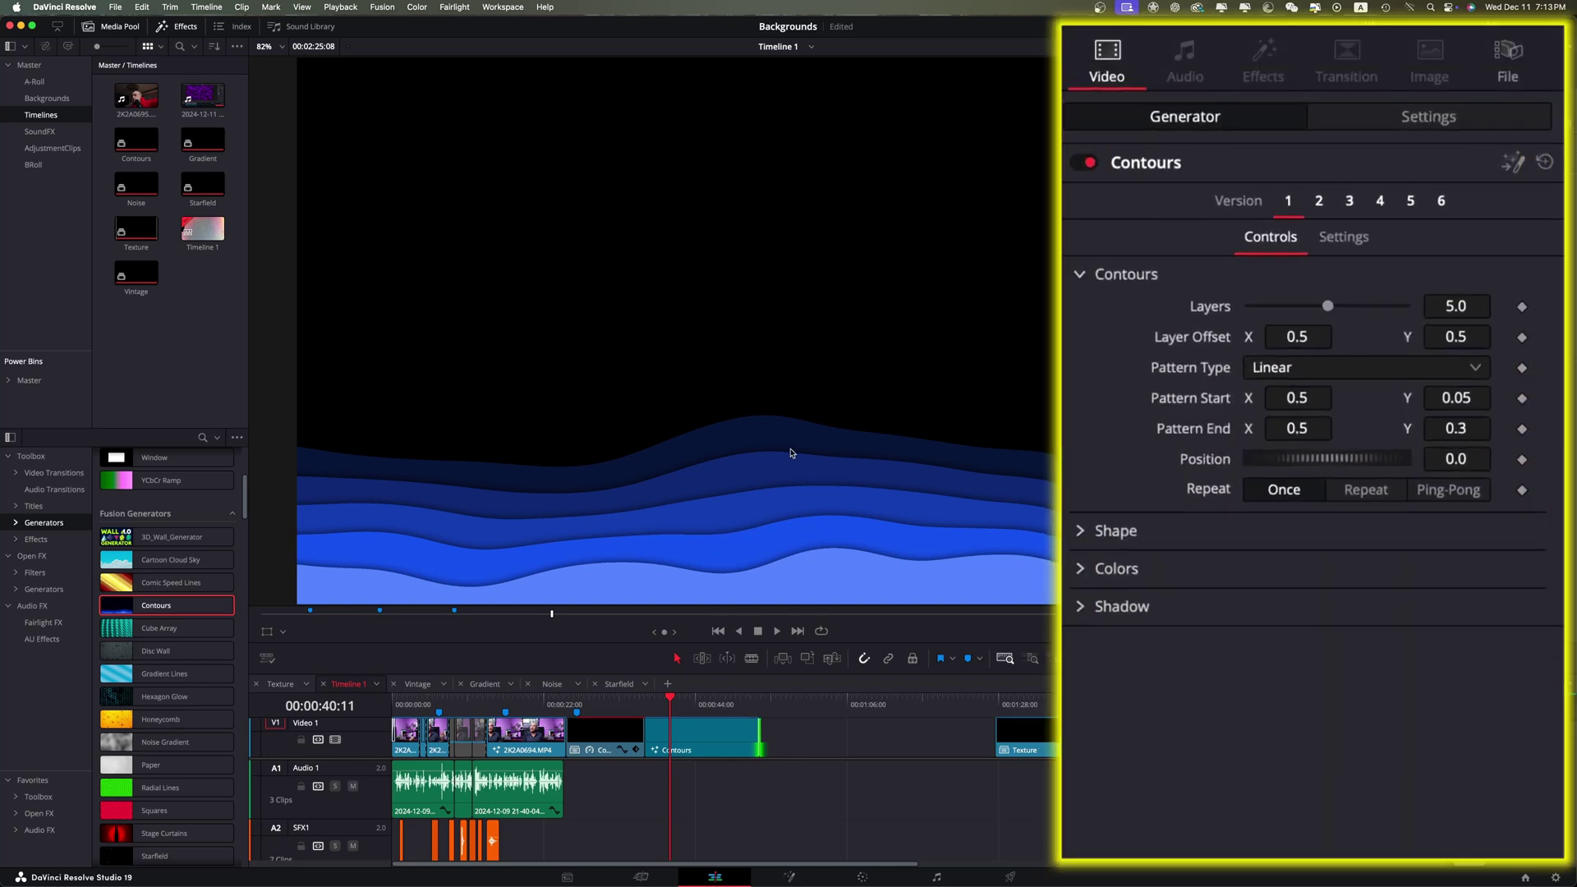
Step: Set version 1 of the Contours generator to 4.88 layers, try the Square pattern type, switch to Uni and preview it
mouse_move(1328, 307)
left_mouse_down()
mouse_move(1438, 310)
mouse_move(1327, 322)
left_mouse_up()
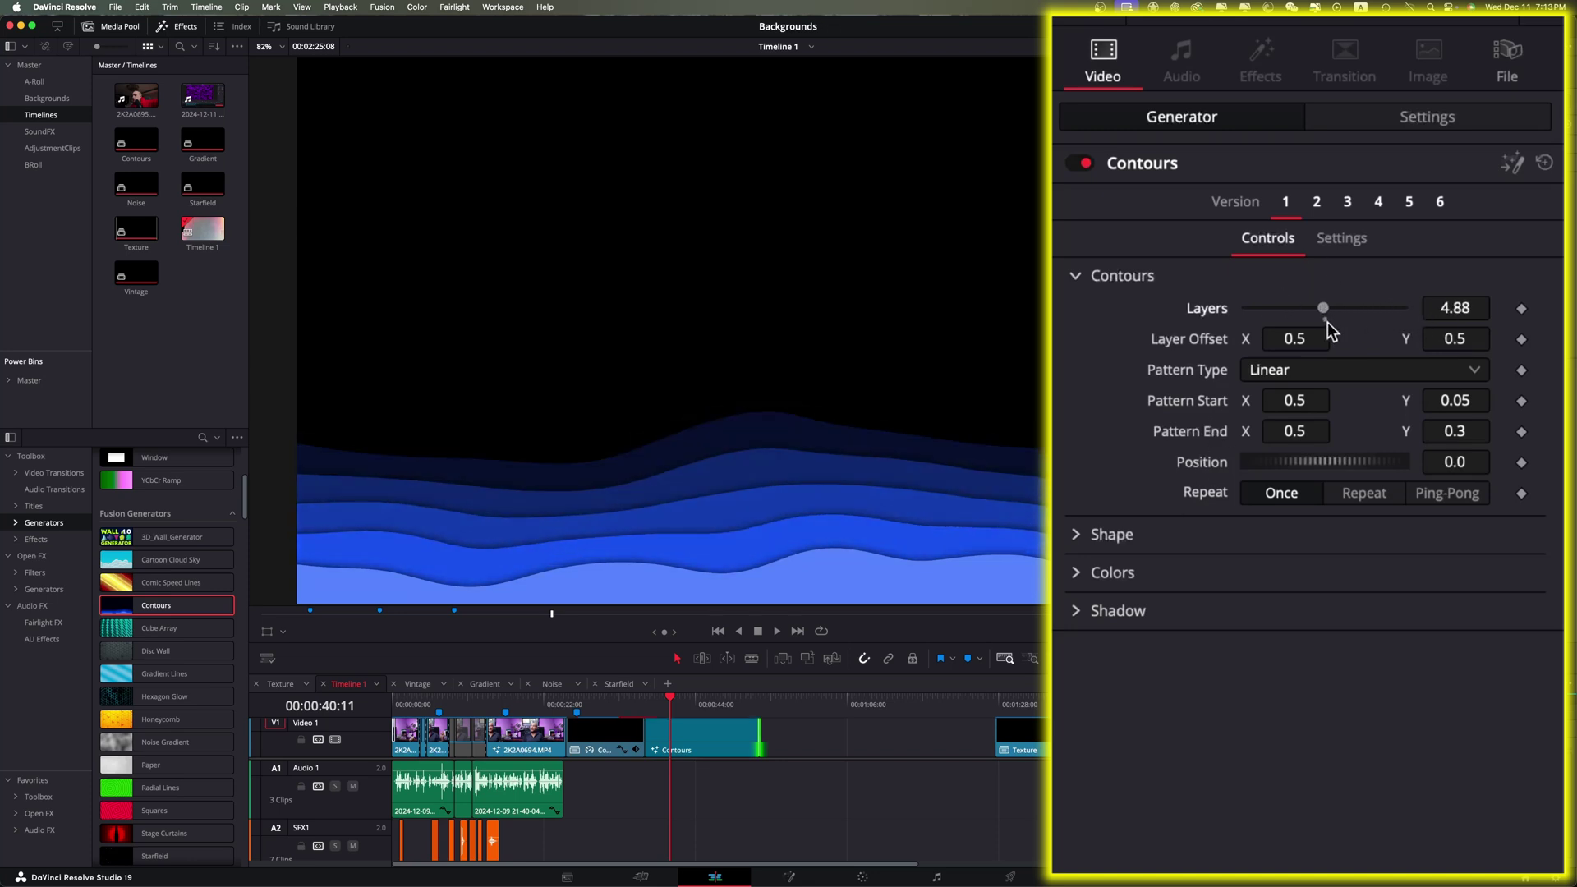
left_click(1302, 374)
left_click(1283, 484)
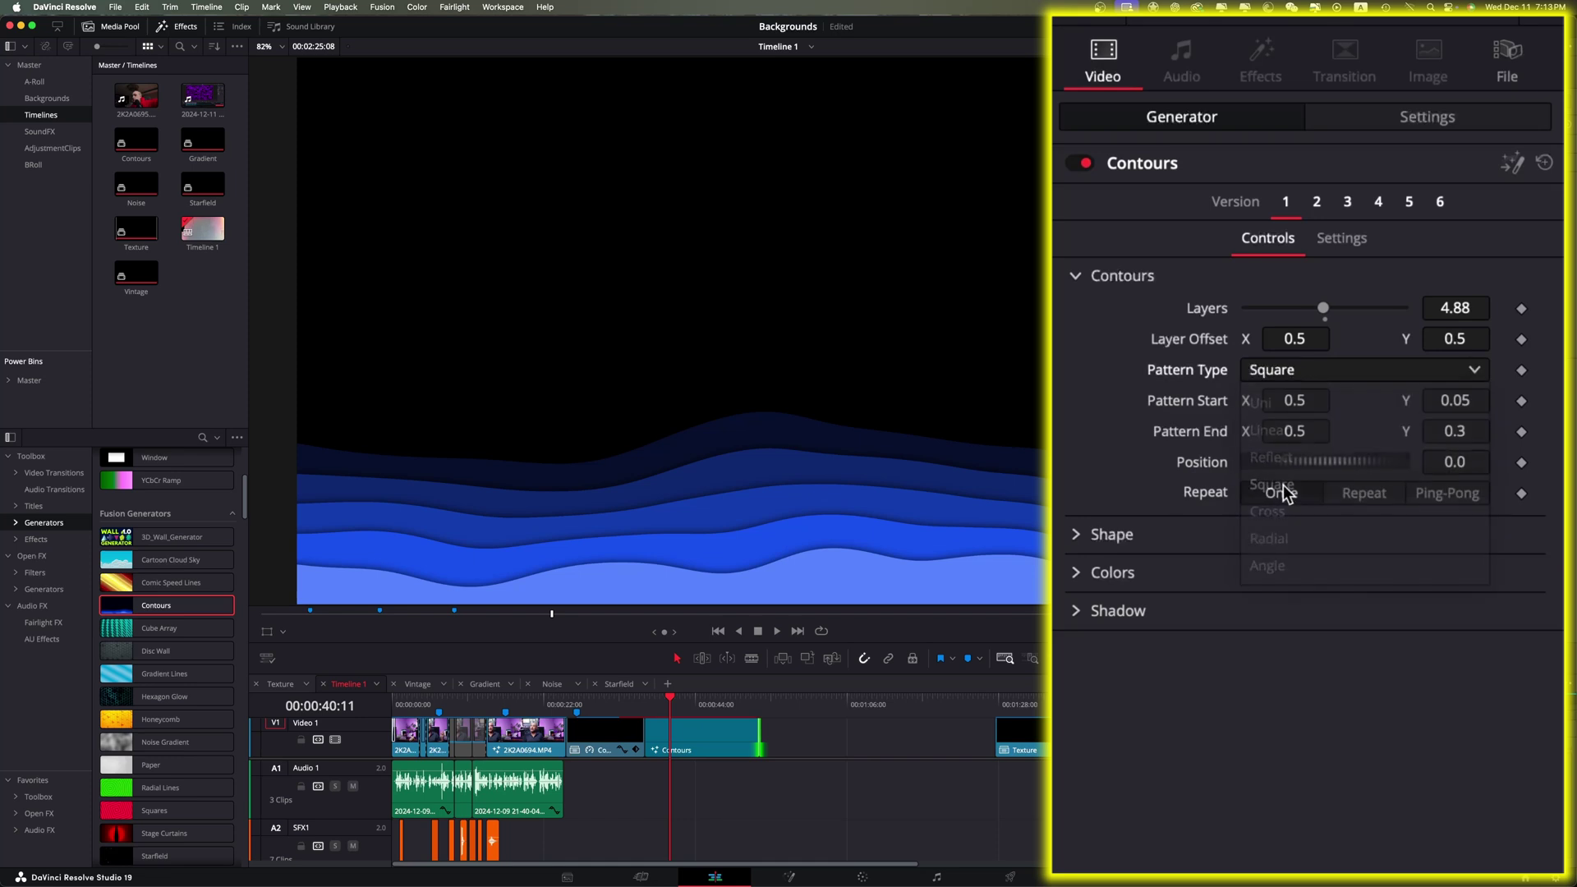
left_click(1256, 372)
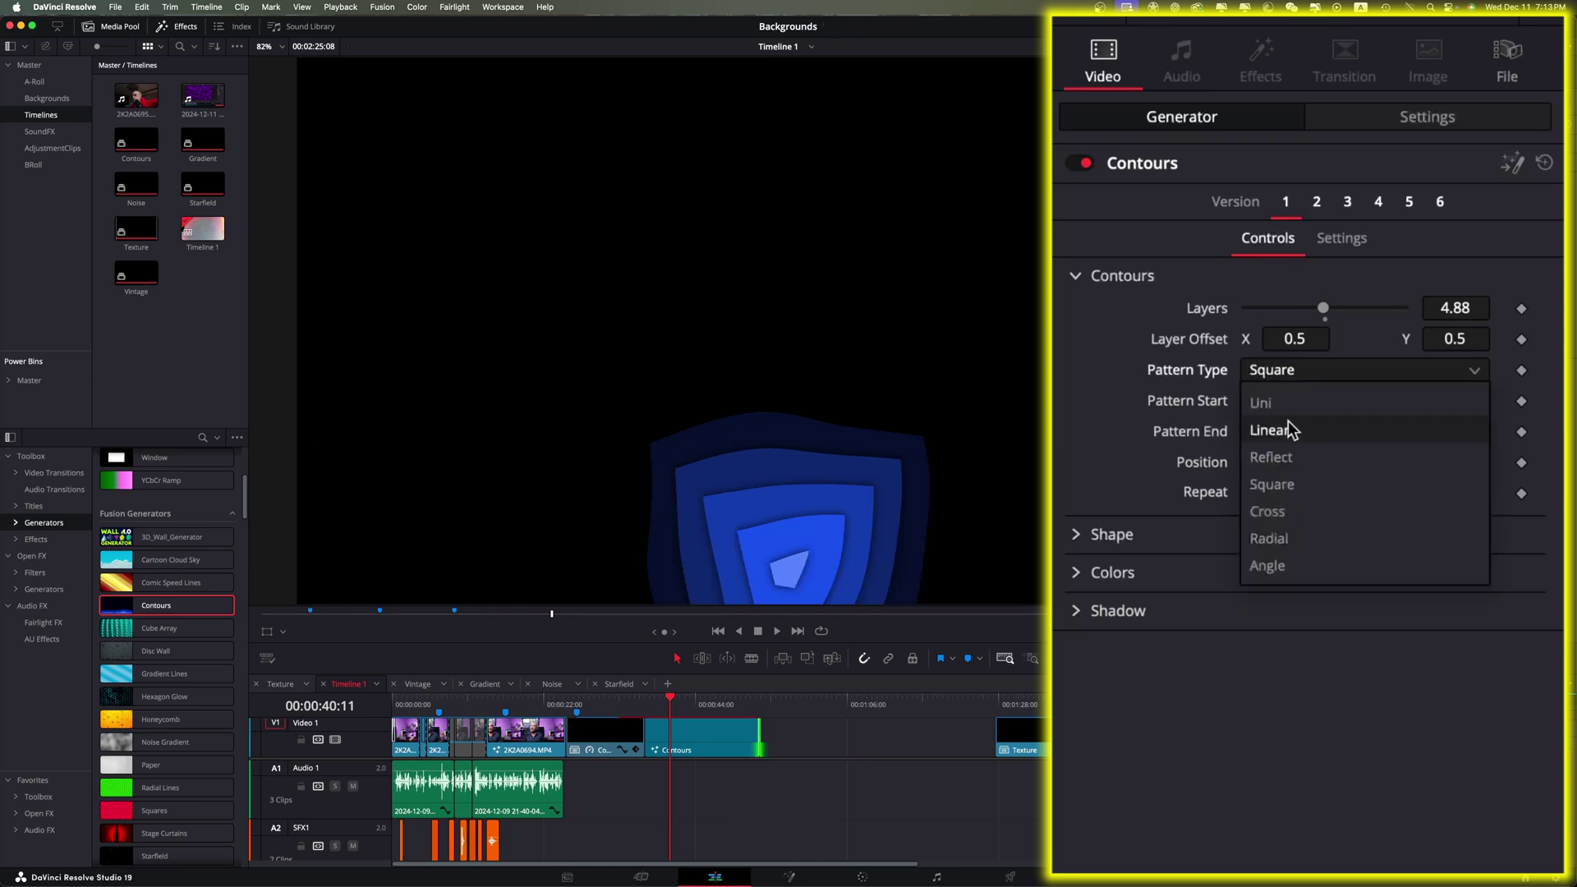
left_click(1283, 401)
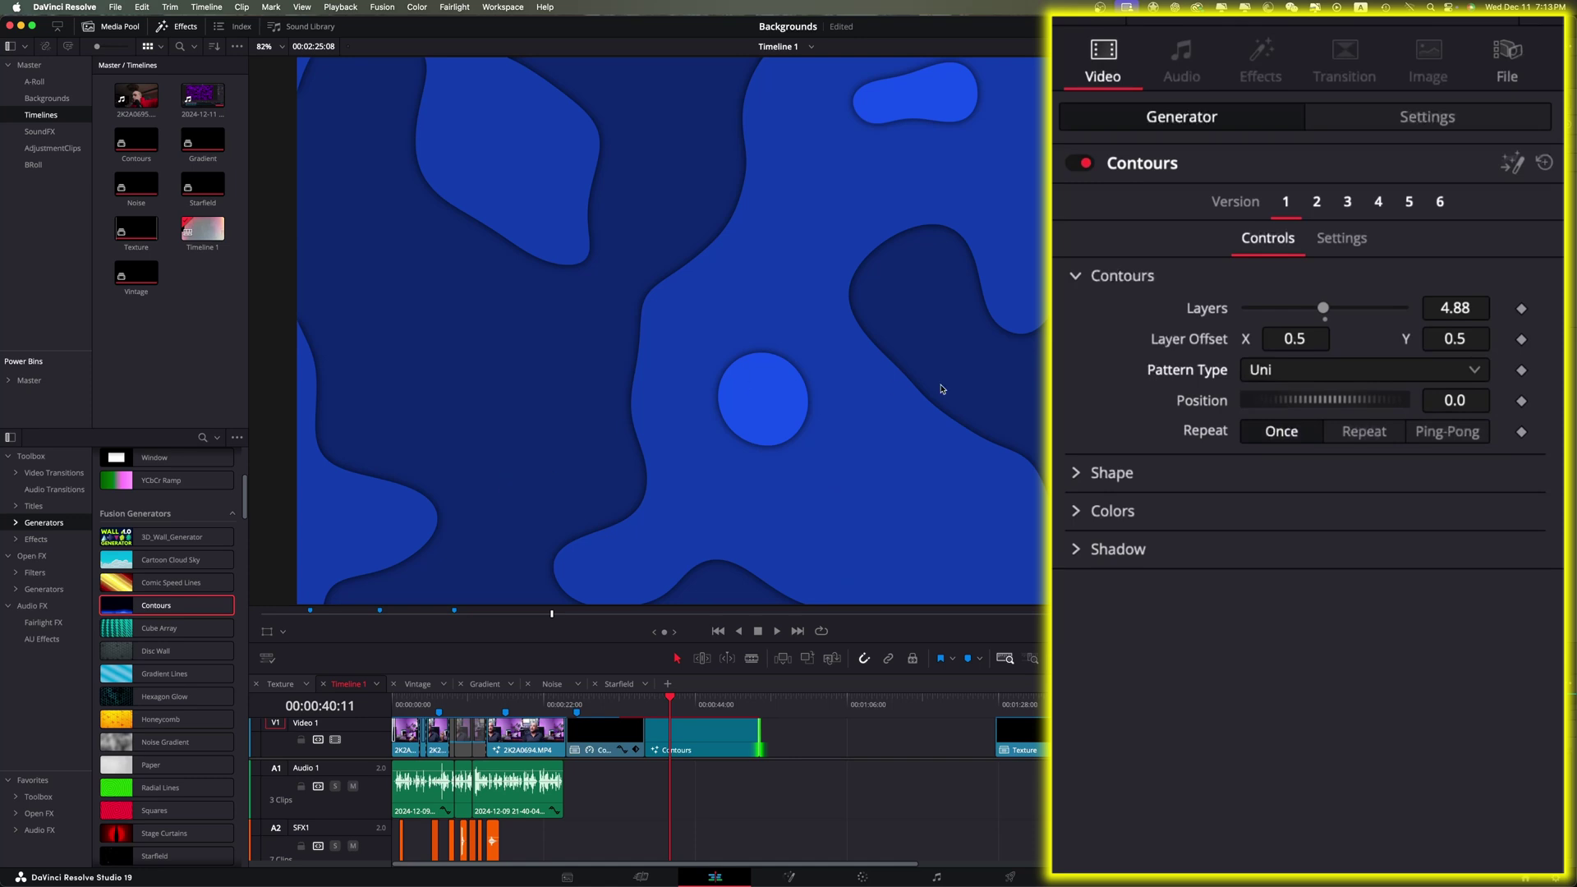
key("space")
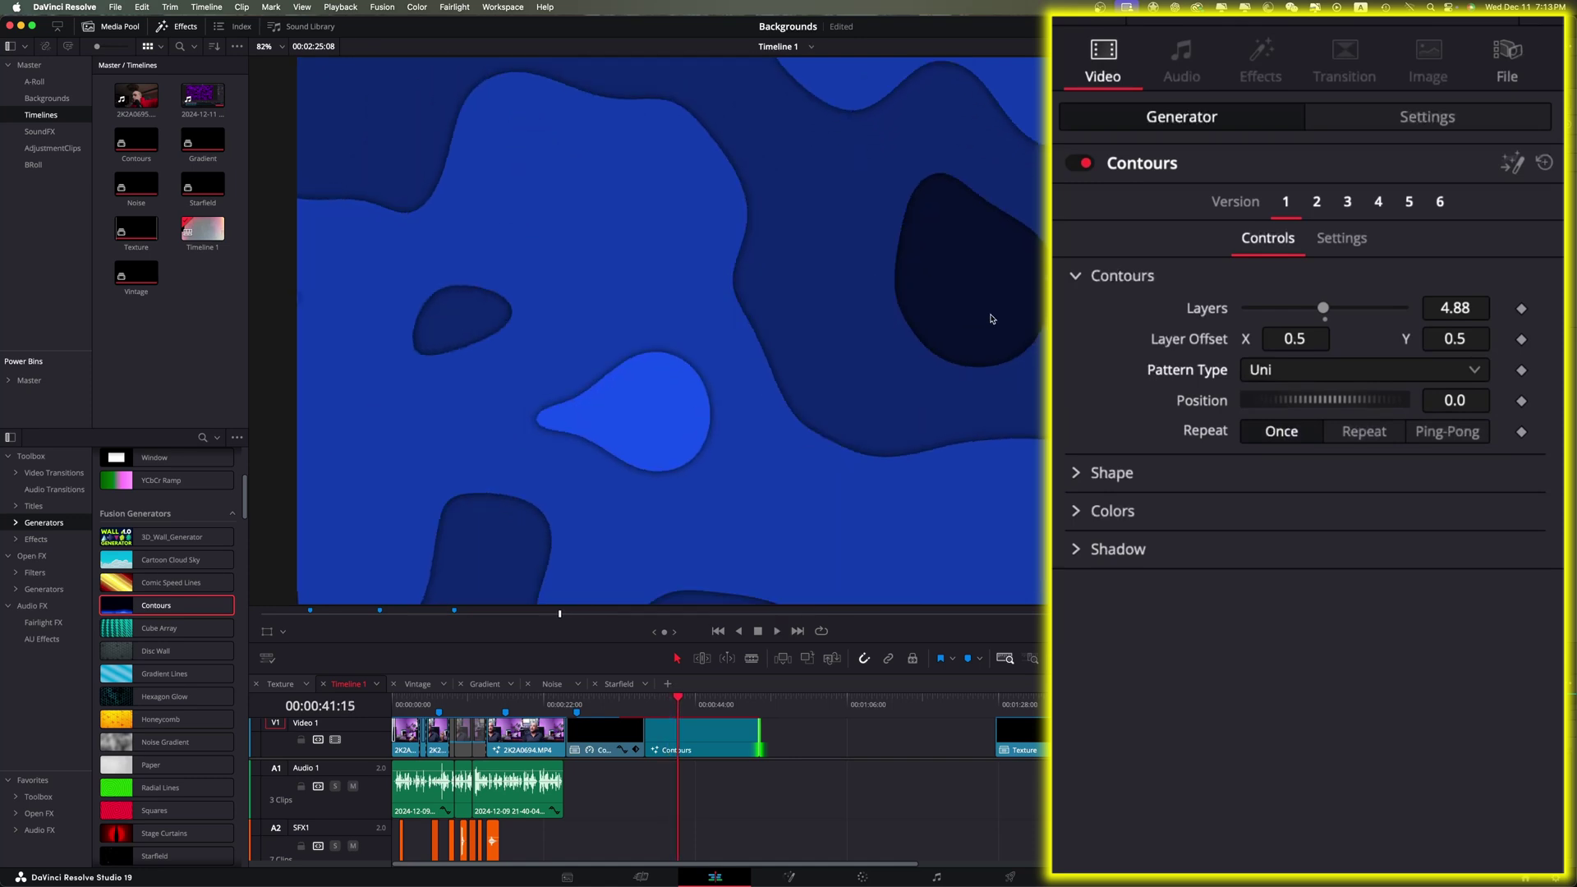
Step: Switch the Contours generator to version 3, set Movement to 0.42 and Movement Rate to 0.134, and preview the animation
left_click(1317, 202)
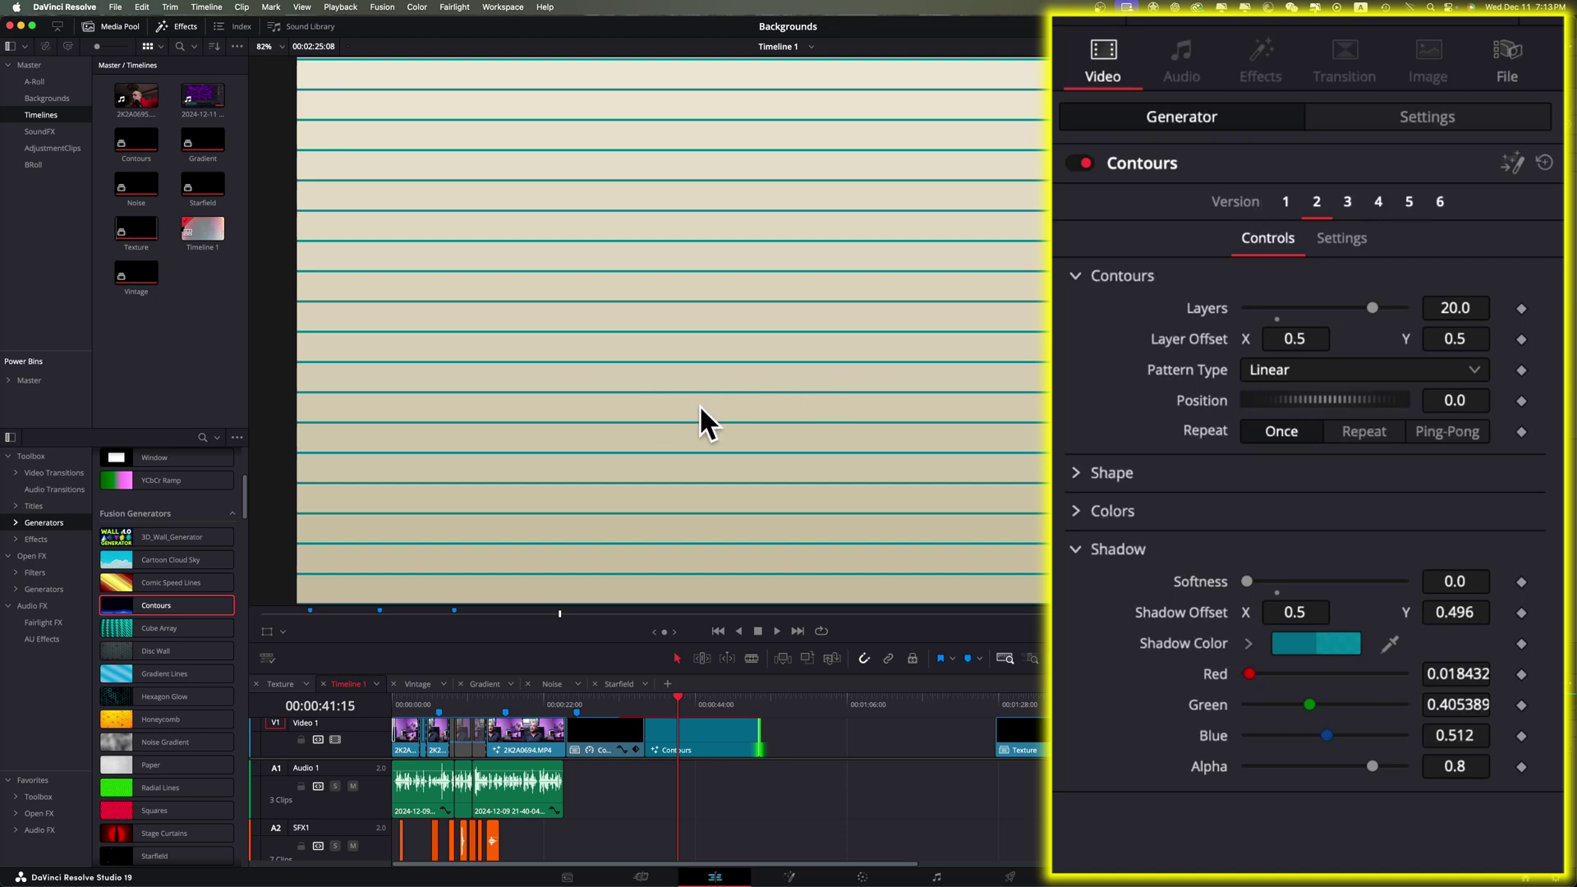
left_click(1351, 207)
key("space")
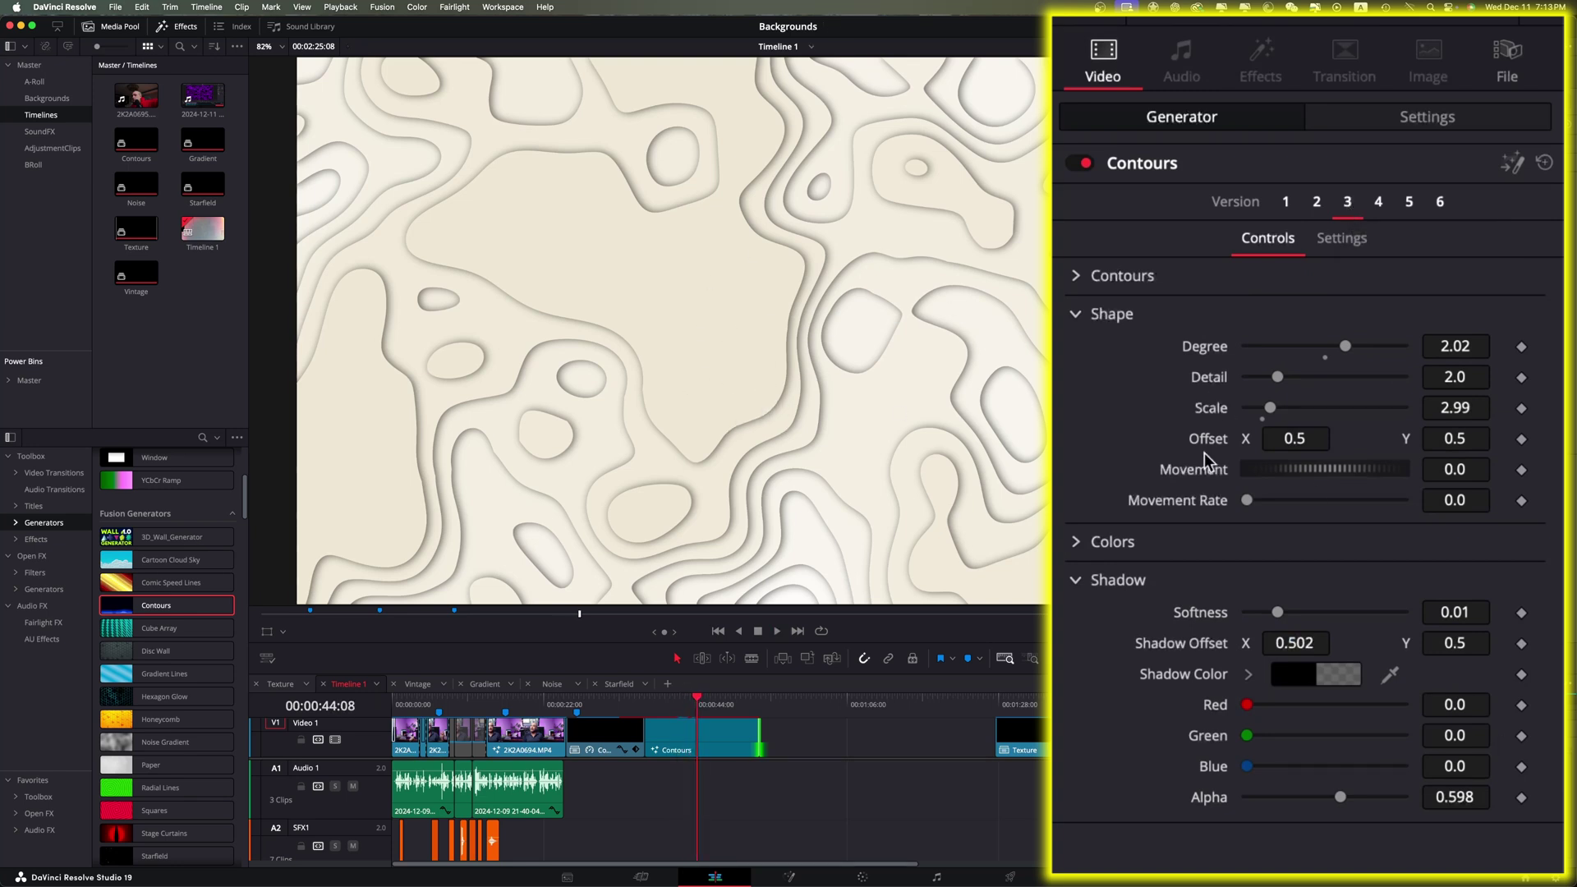
left_click_drag(1271, 470, 1343, 471)
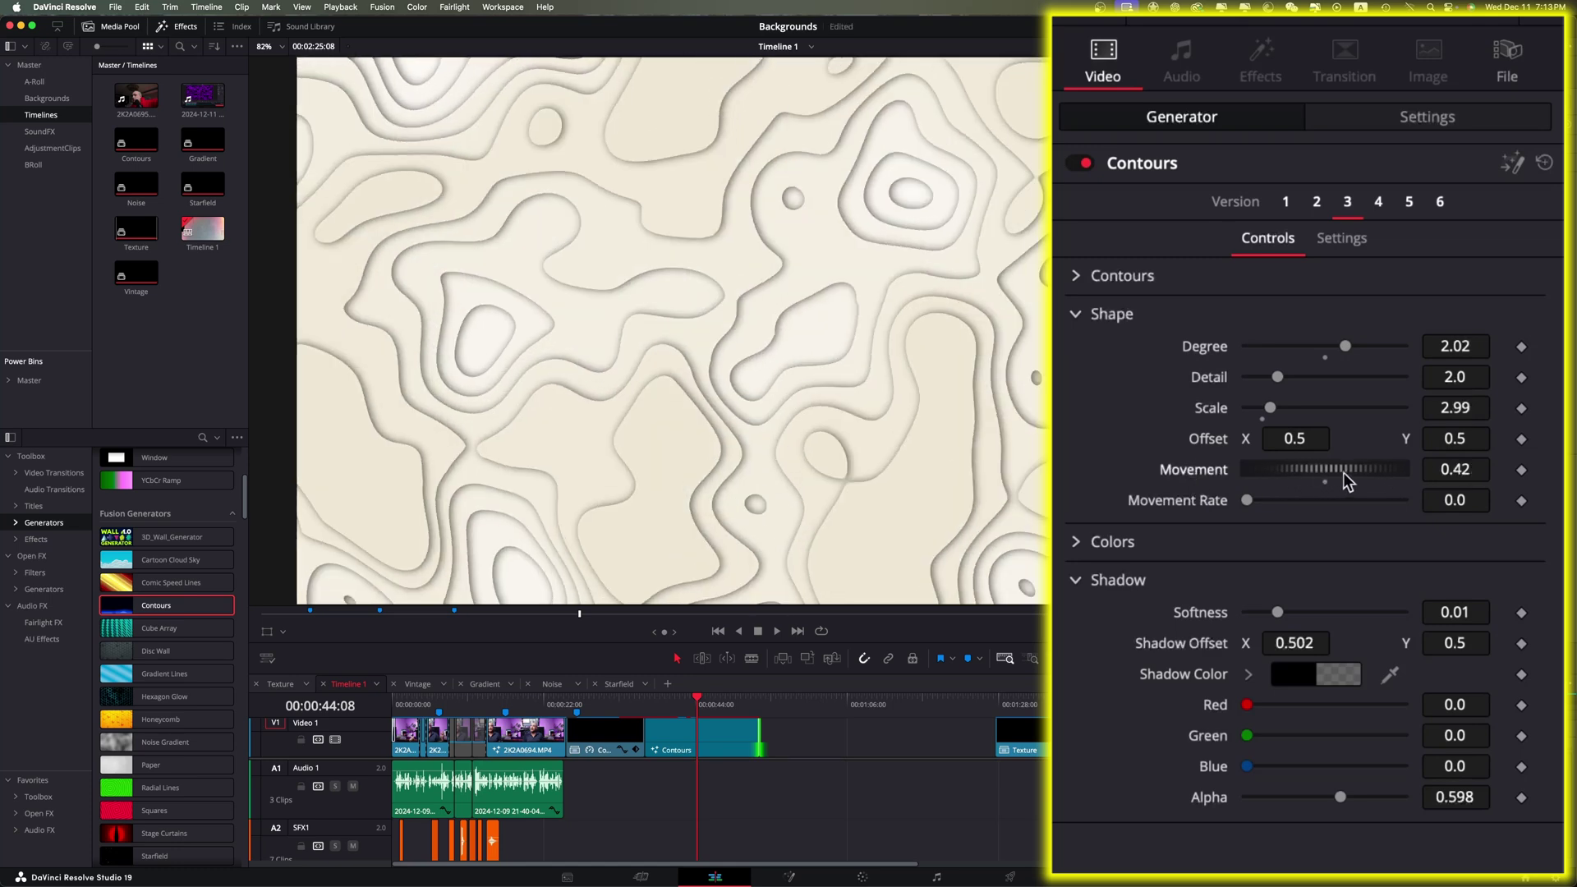
mouse_move(1250, 503)
left_mouse_down()
mouse_move(1281, 506)
mouse_move(1265, 508)
left_mouse_up()
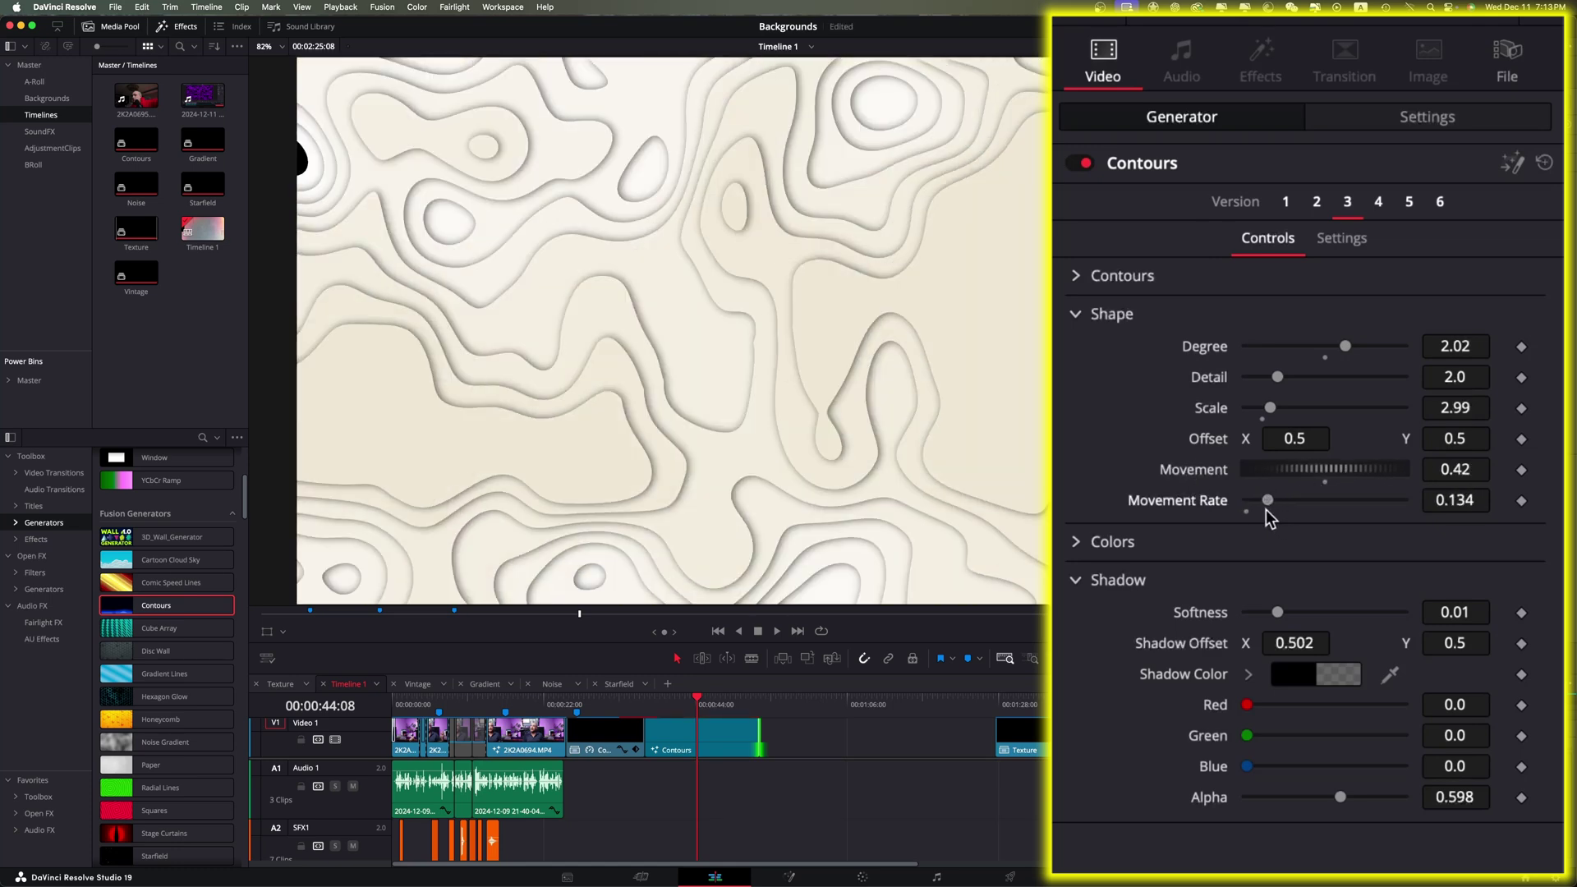
key("space")
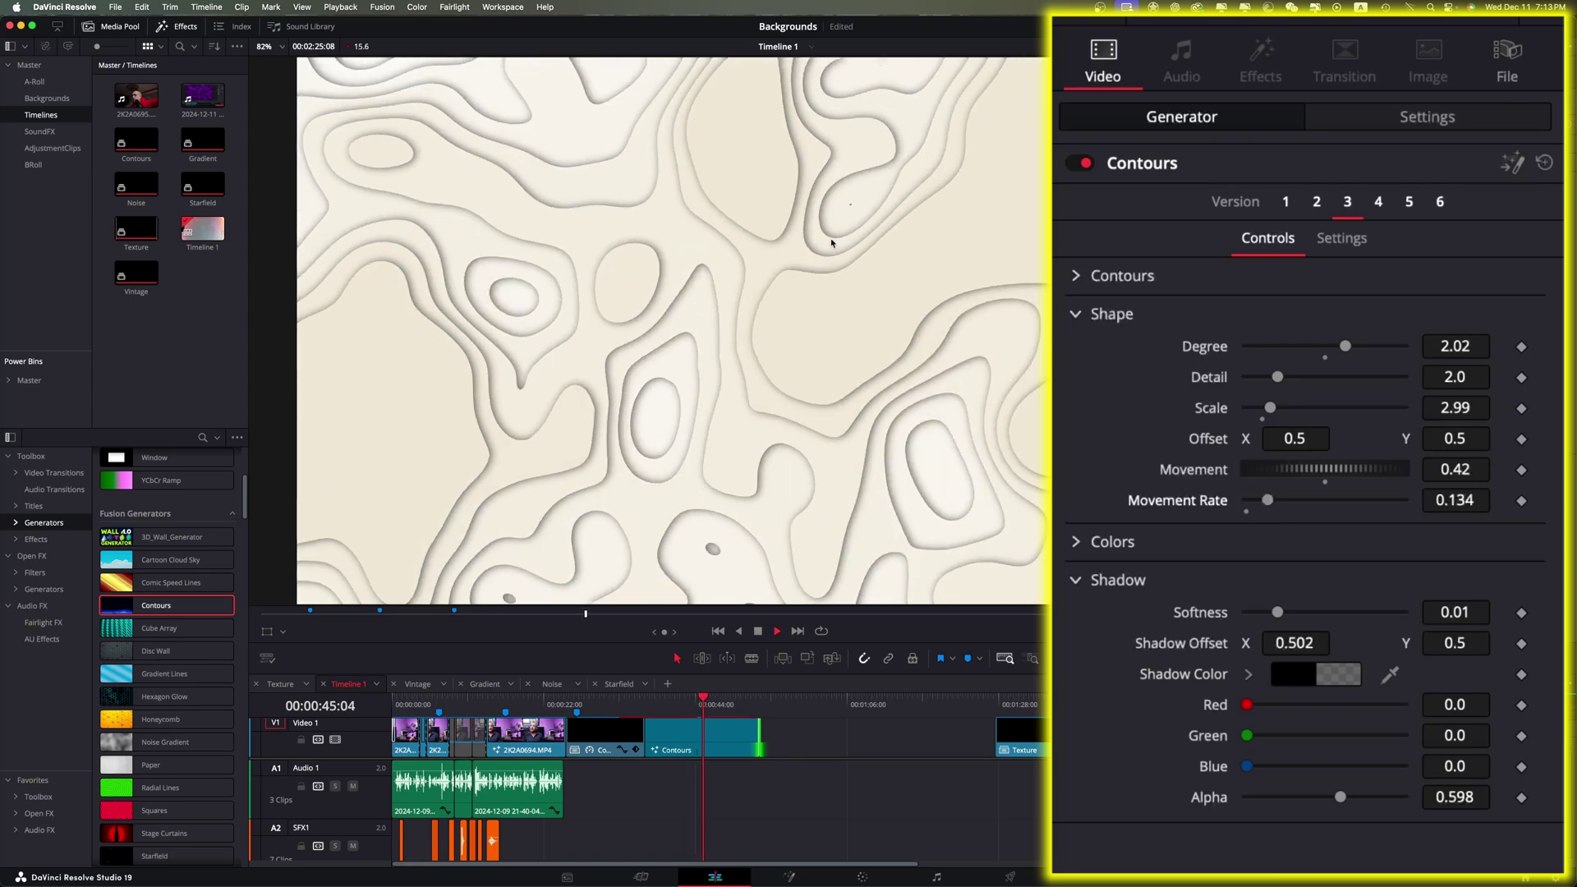
key("space")
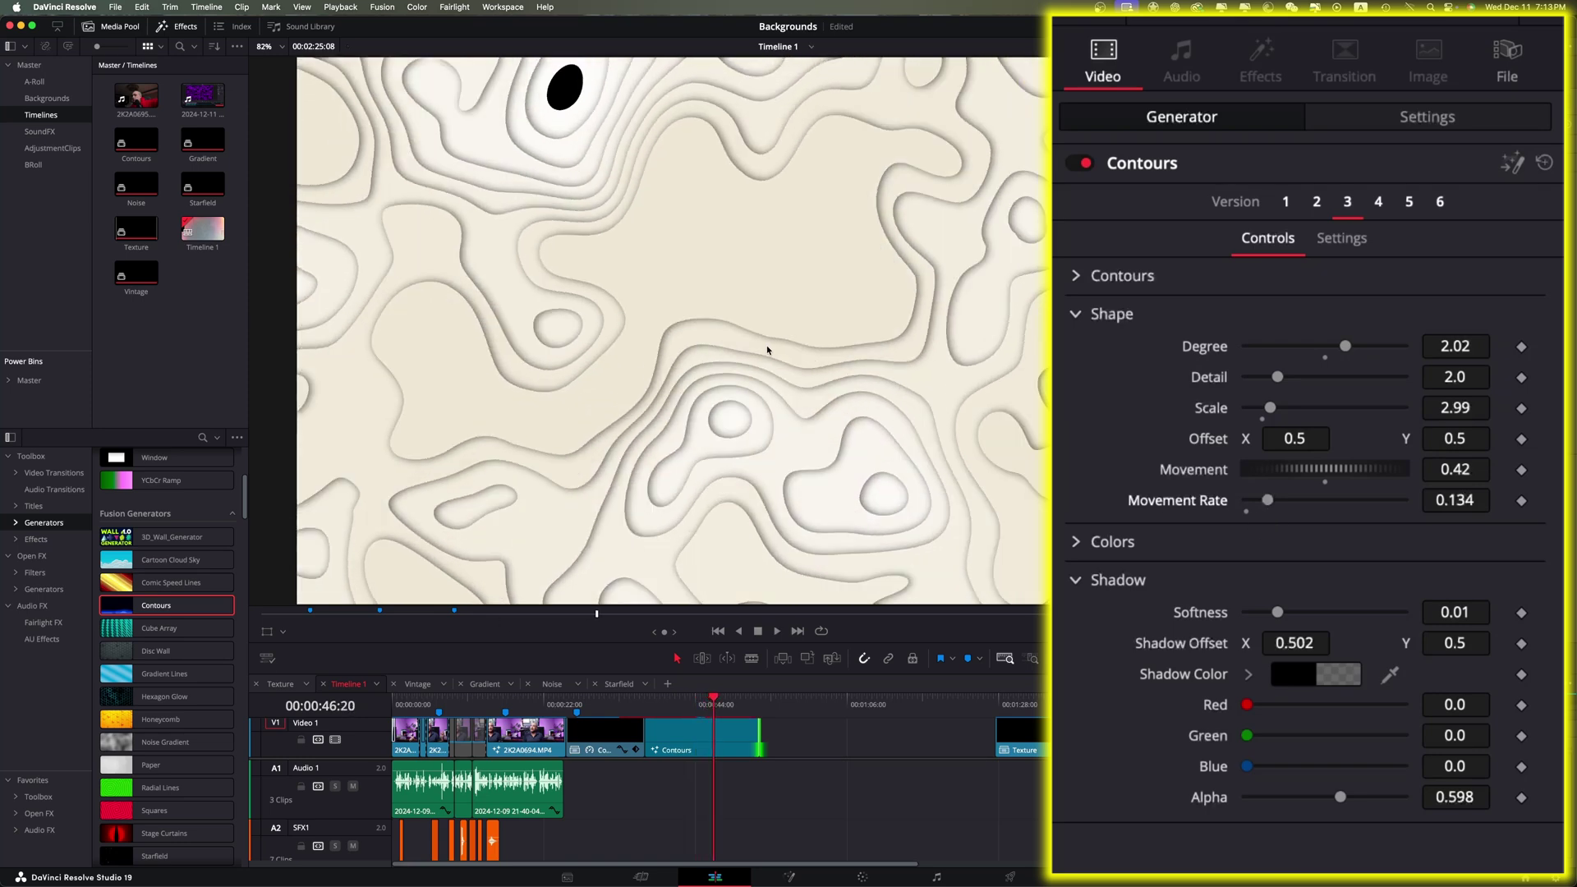
Step: Preview versions 4, 5 and 6 of the Contours generator
left_click(1379, 200)
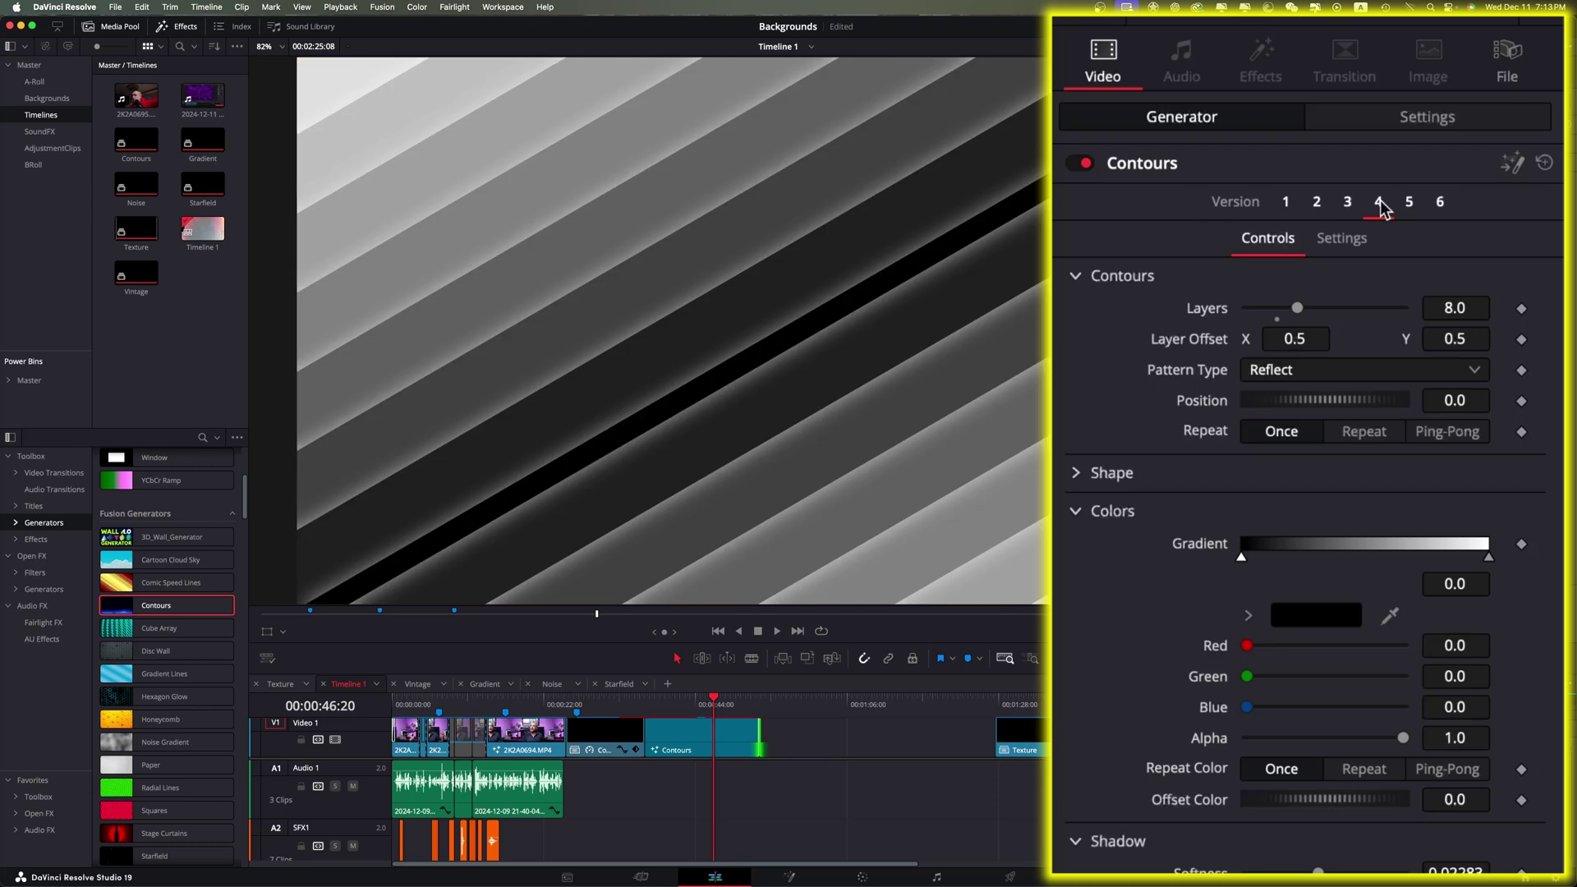
key("space")
key("space")
left_click(1406, 205)
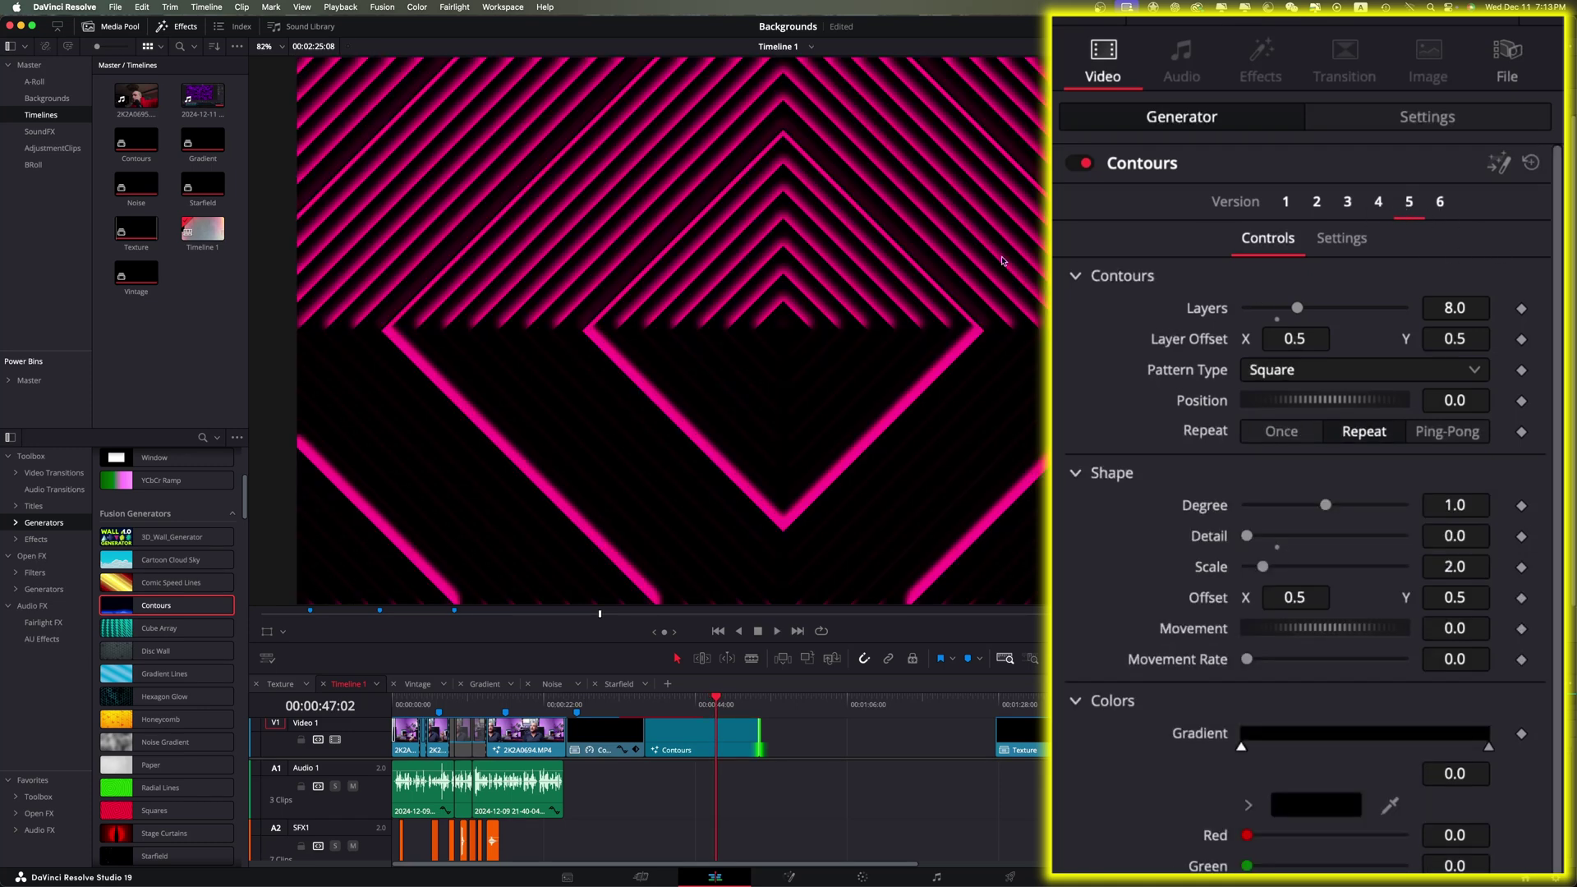
left_click(1440, 203)
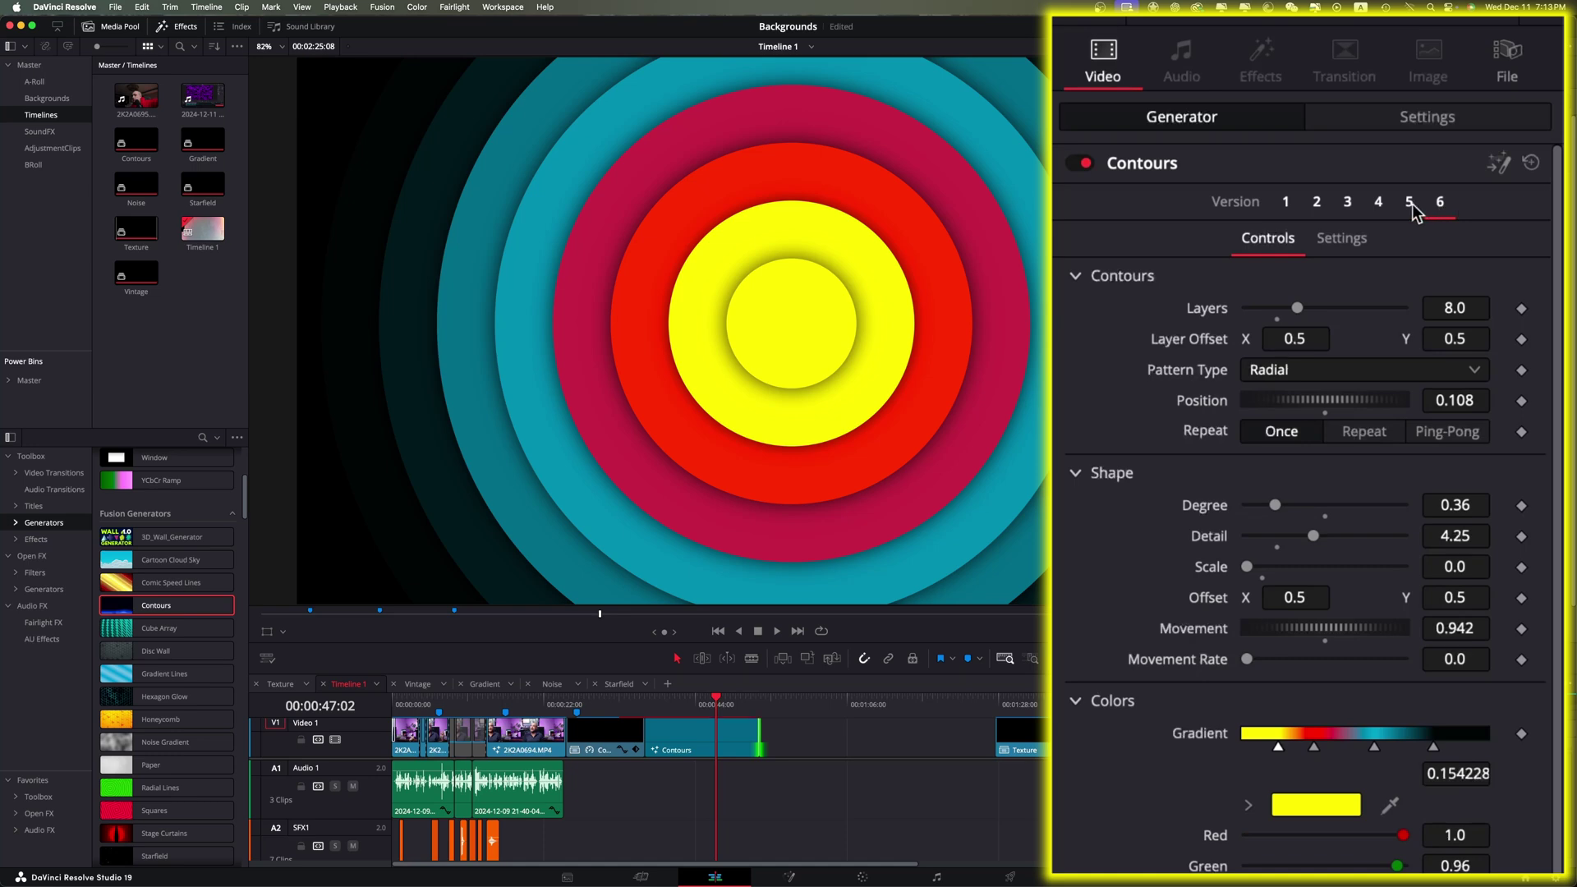
Step: Choose version 5 of the Contours generator and recolour its pink lines purple
left_click(1412, 205)
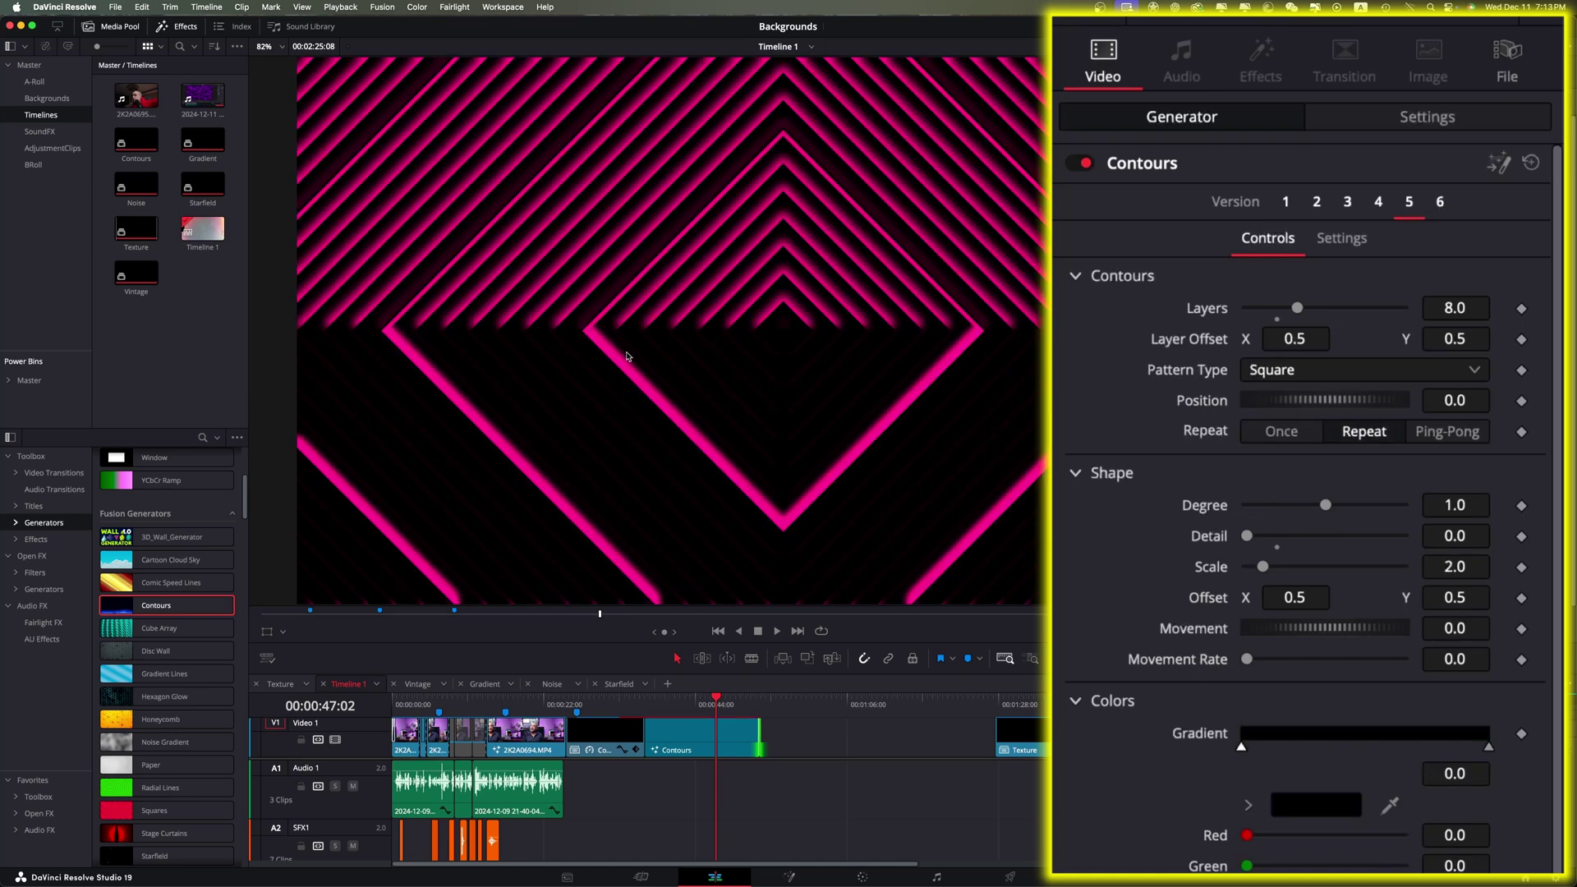
scroll(1325, 672, "down", 3)
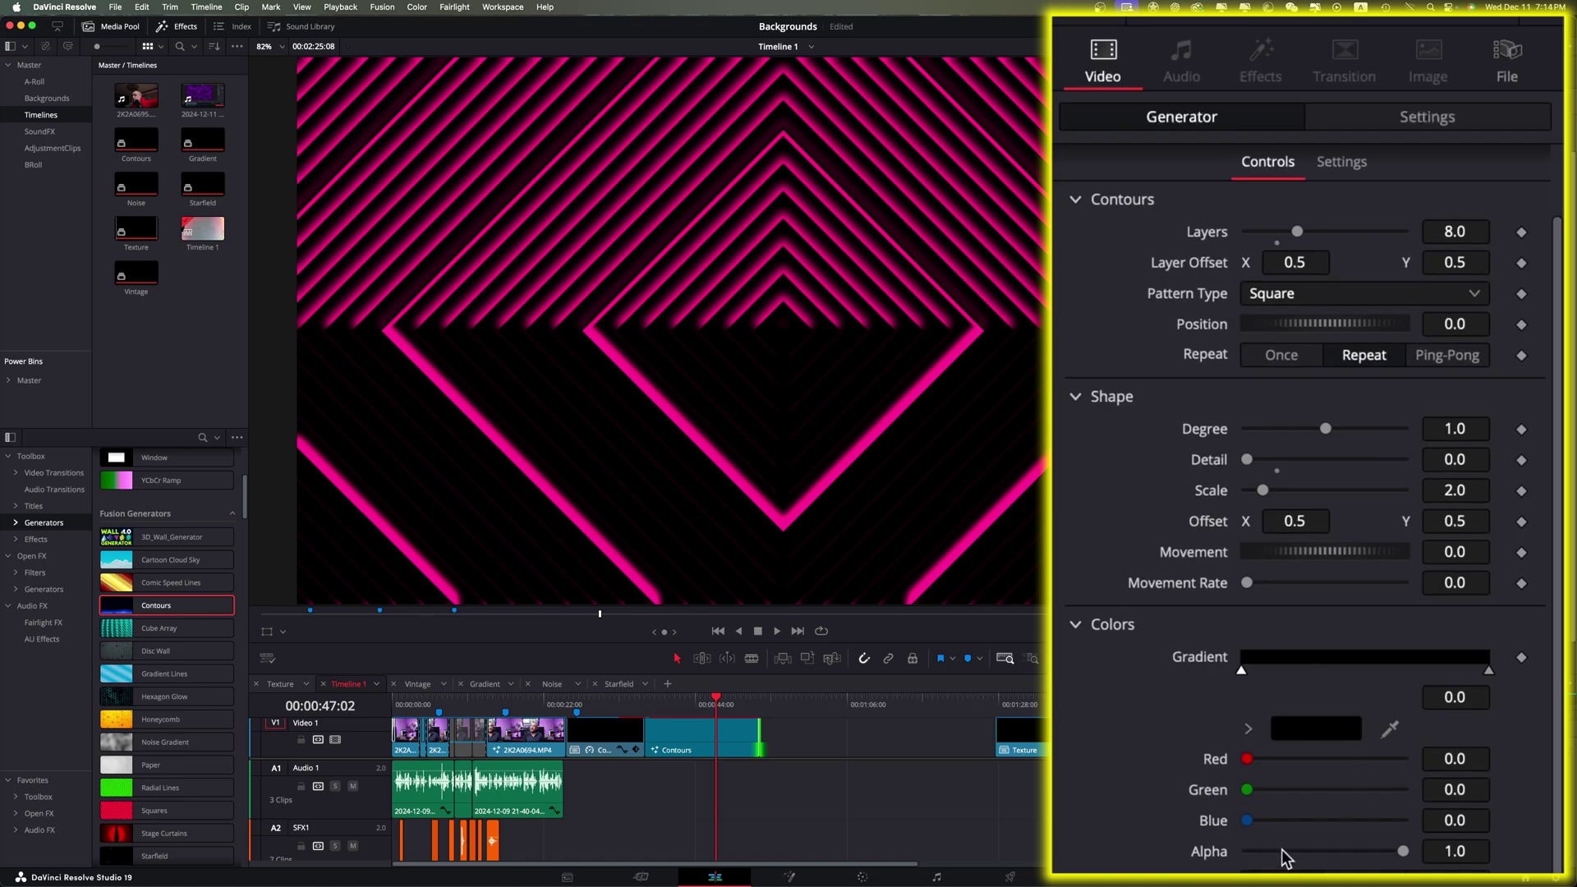
left_click(1316, 728)
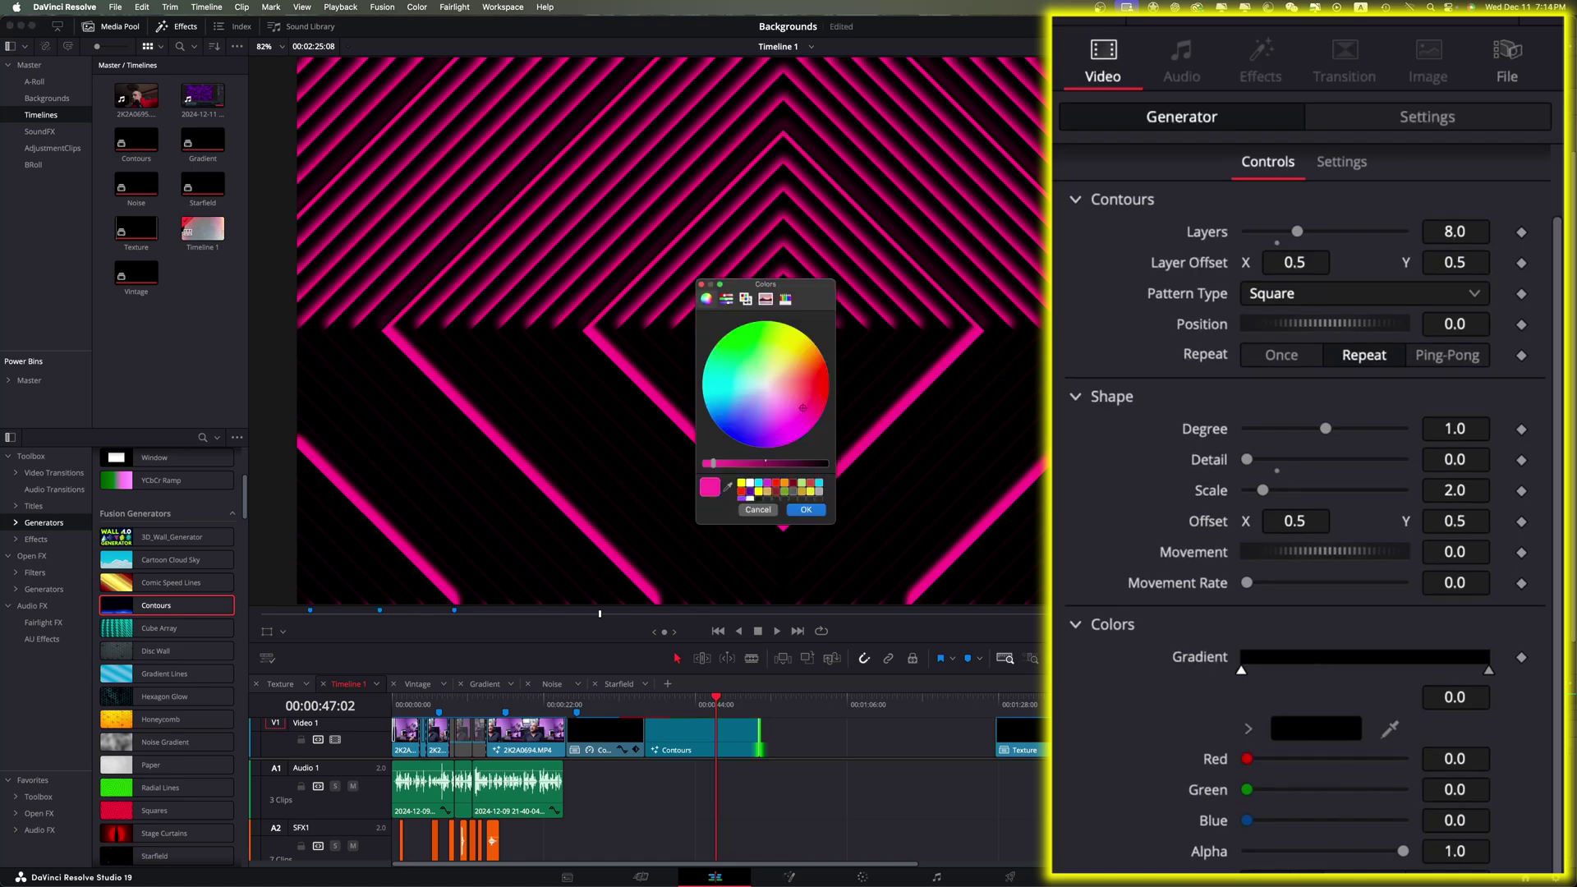
left_click(747, 490)
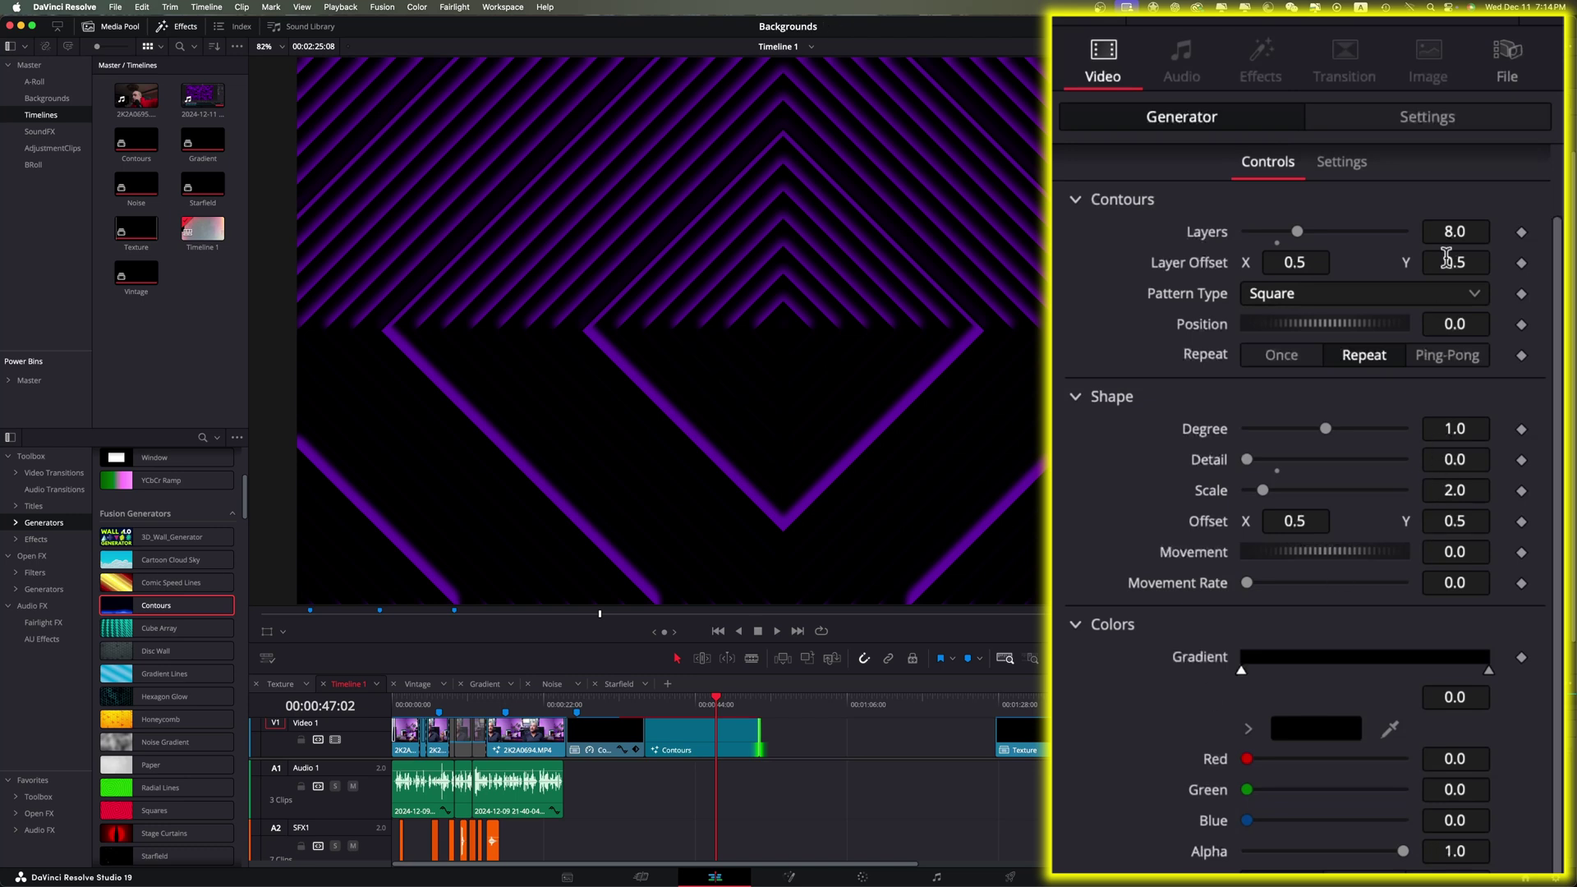
Step: Set the Contours shape's Detail to 3.31 and its Scale to 7.09
scroll(1356, 566, "up", 2)
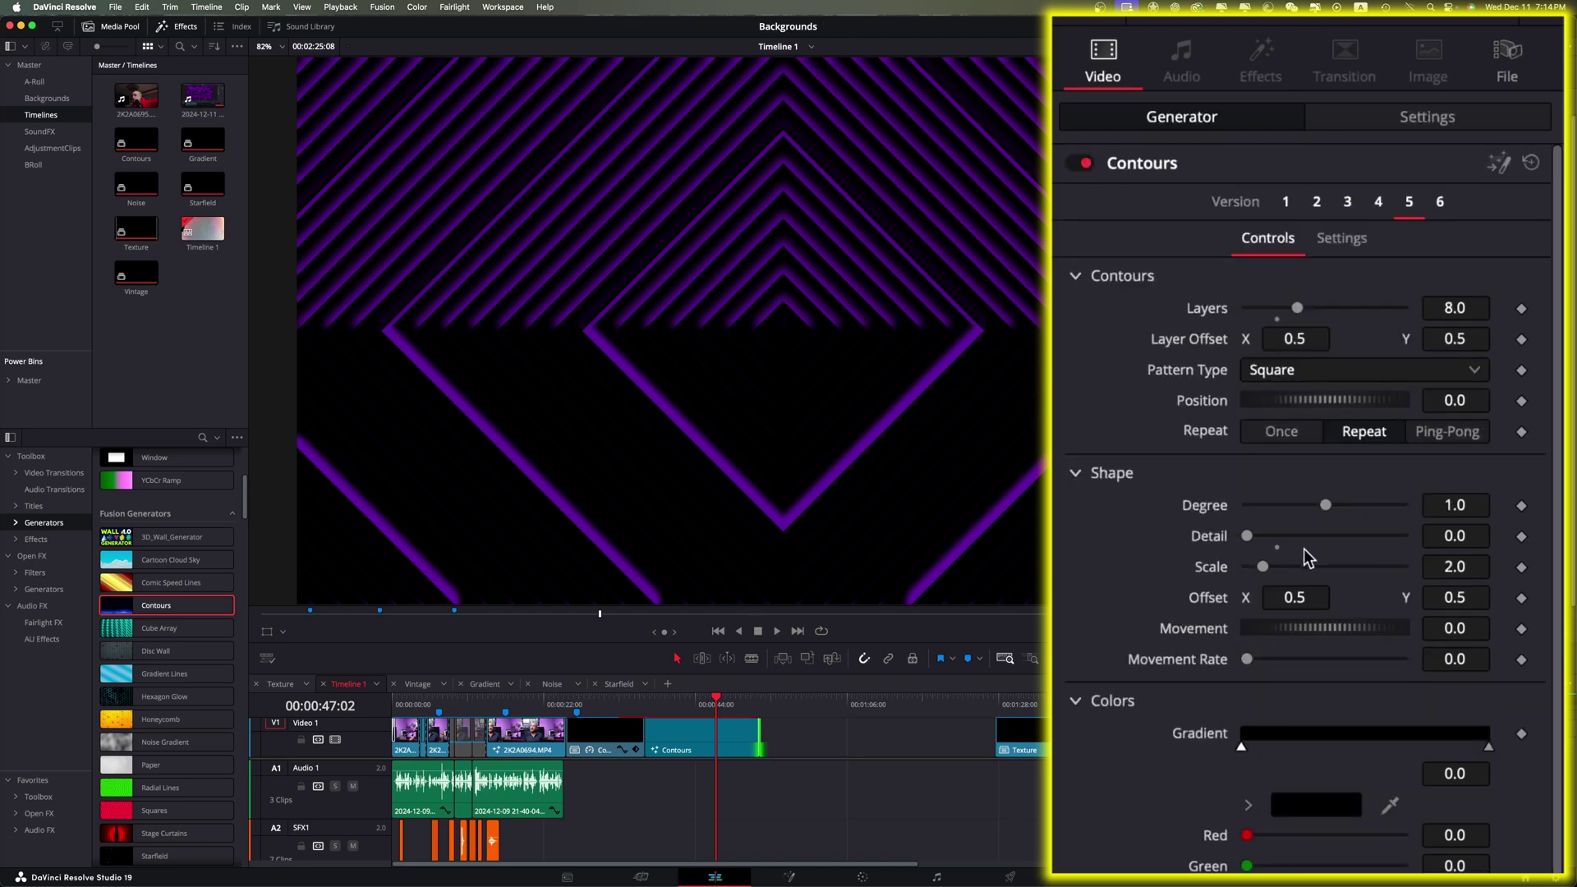
mouse_move(1247, 536)
left_mouse_down()
mouse_move(1378, 536)
mouse_move(1298, 536)
left_mouse_up()
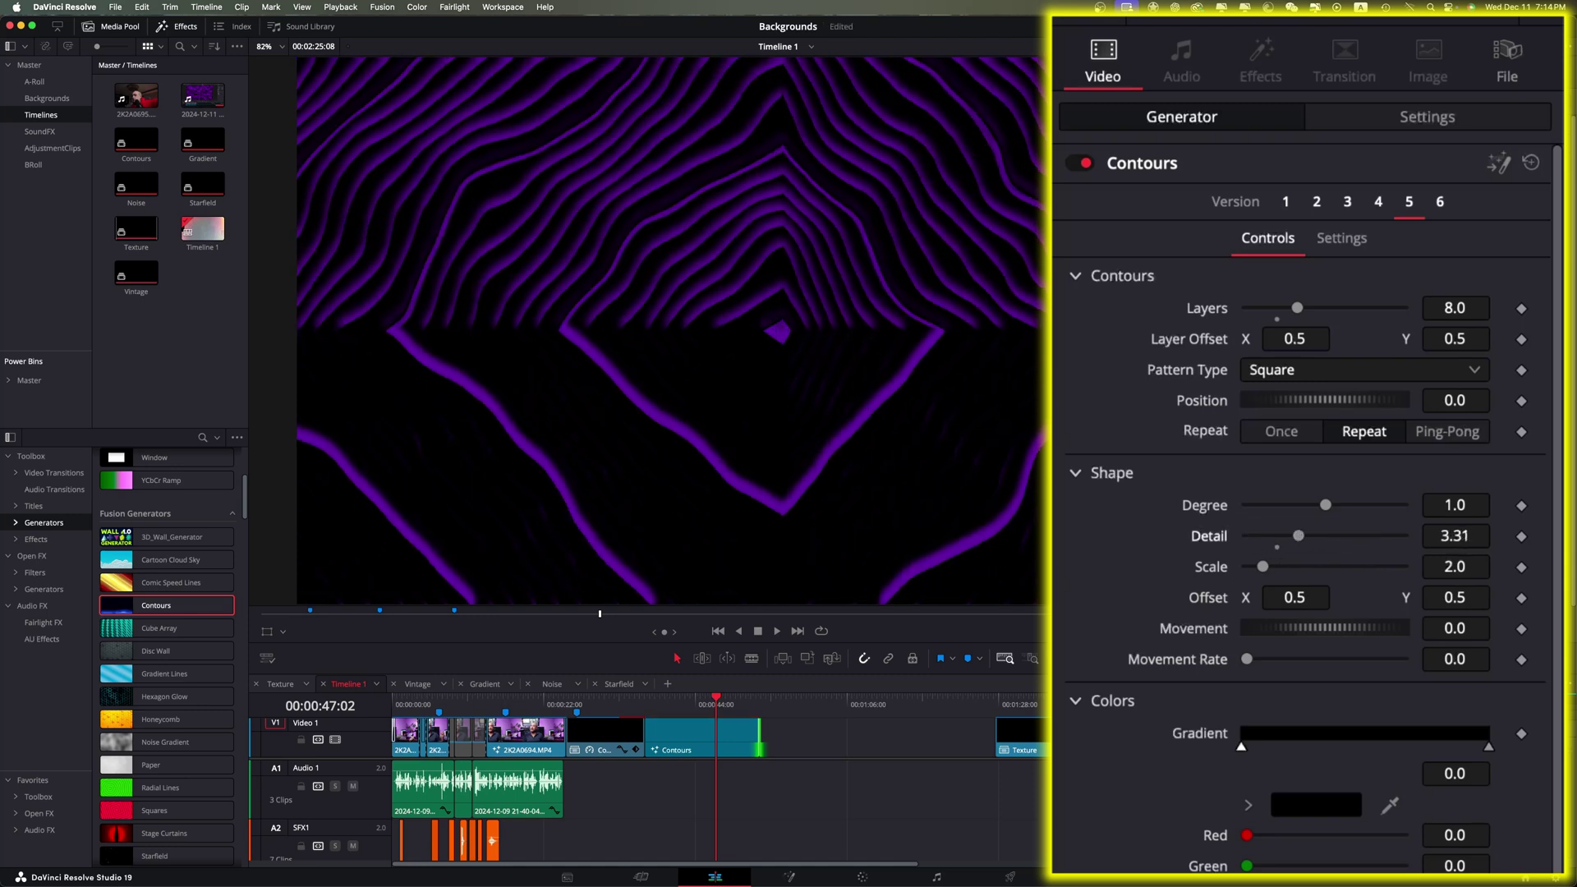
key("space")
left_click_drag(1263, 565, 1302, 566)
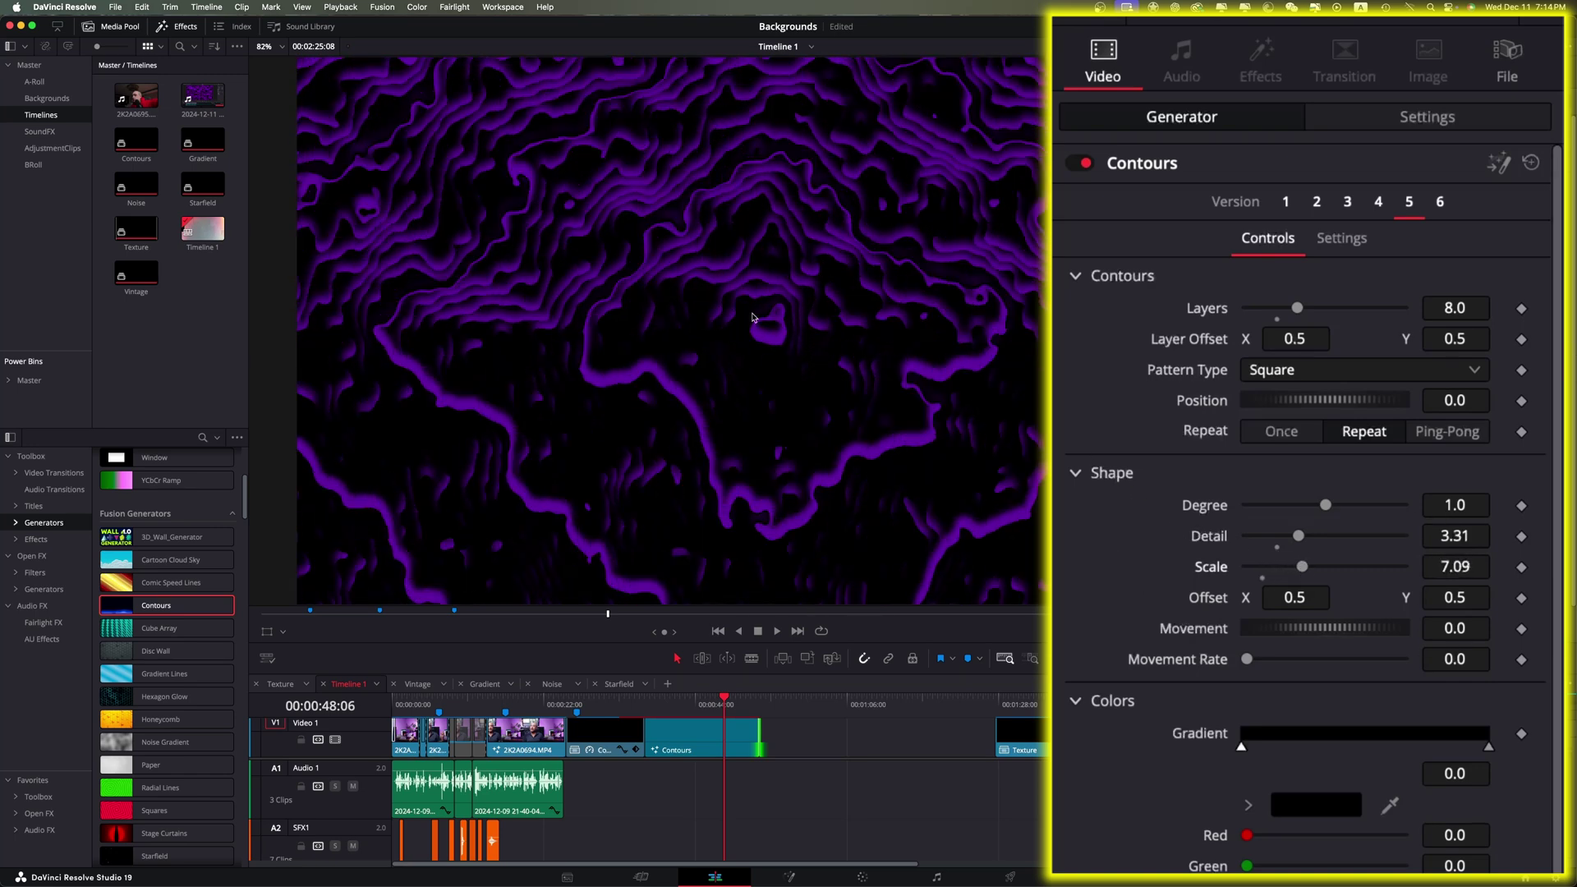
Step: Animate the Contours shape with Movement 0.304 and Movement Rate 0.173, raise Degree to 3.22, and preview the result
left_click_drag(1285, 628, 1274, 659)
key("space")
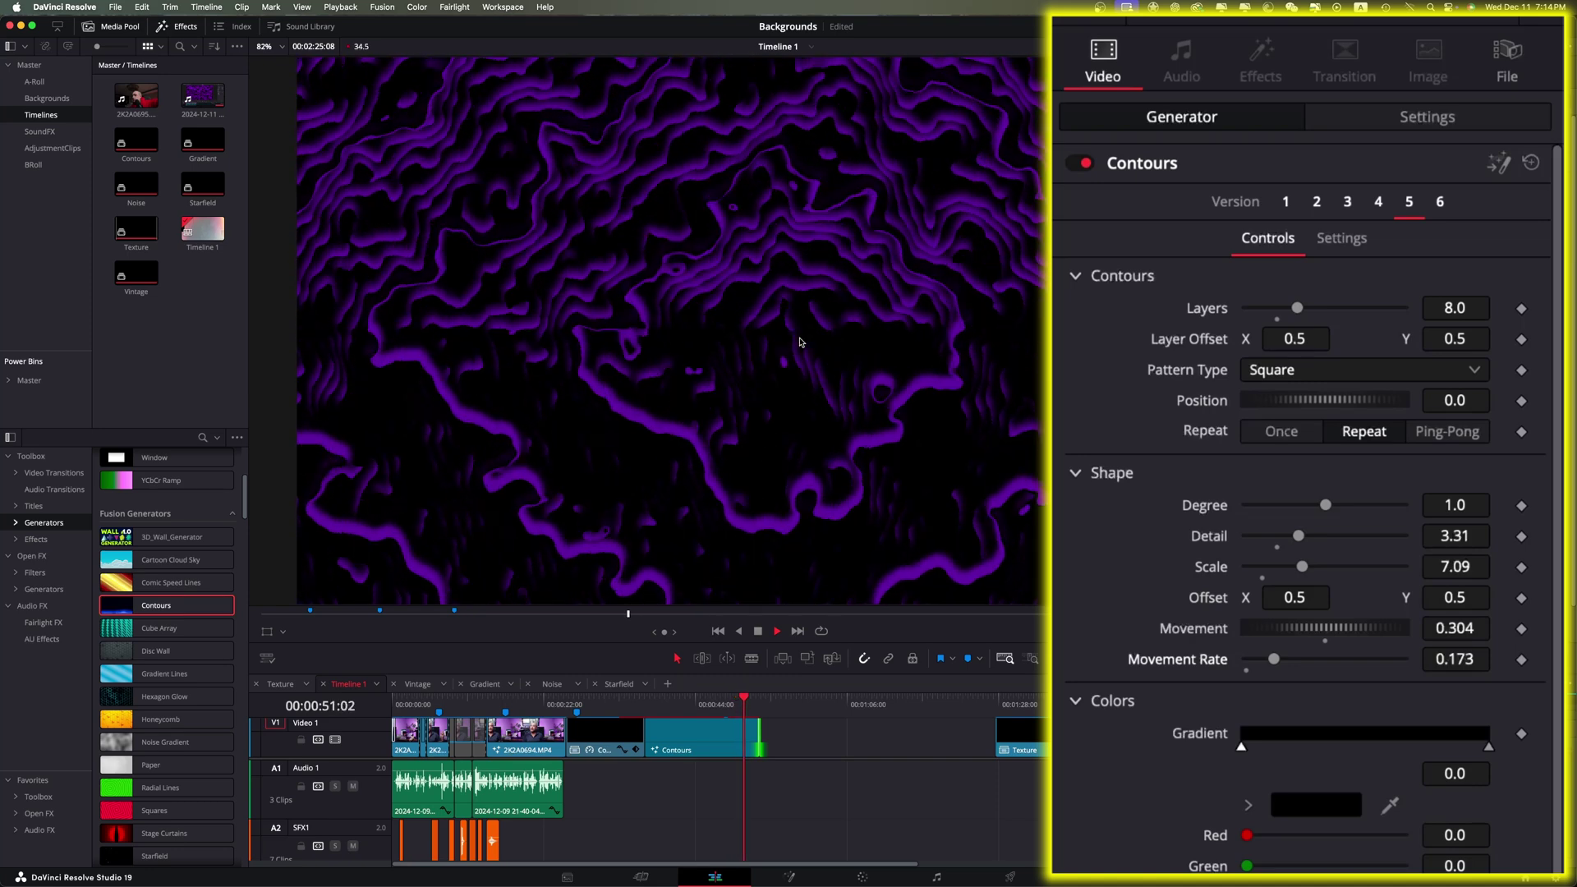
key("space")
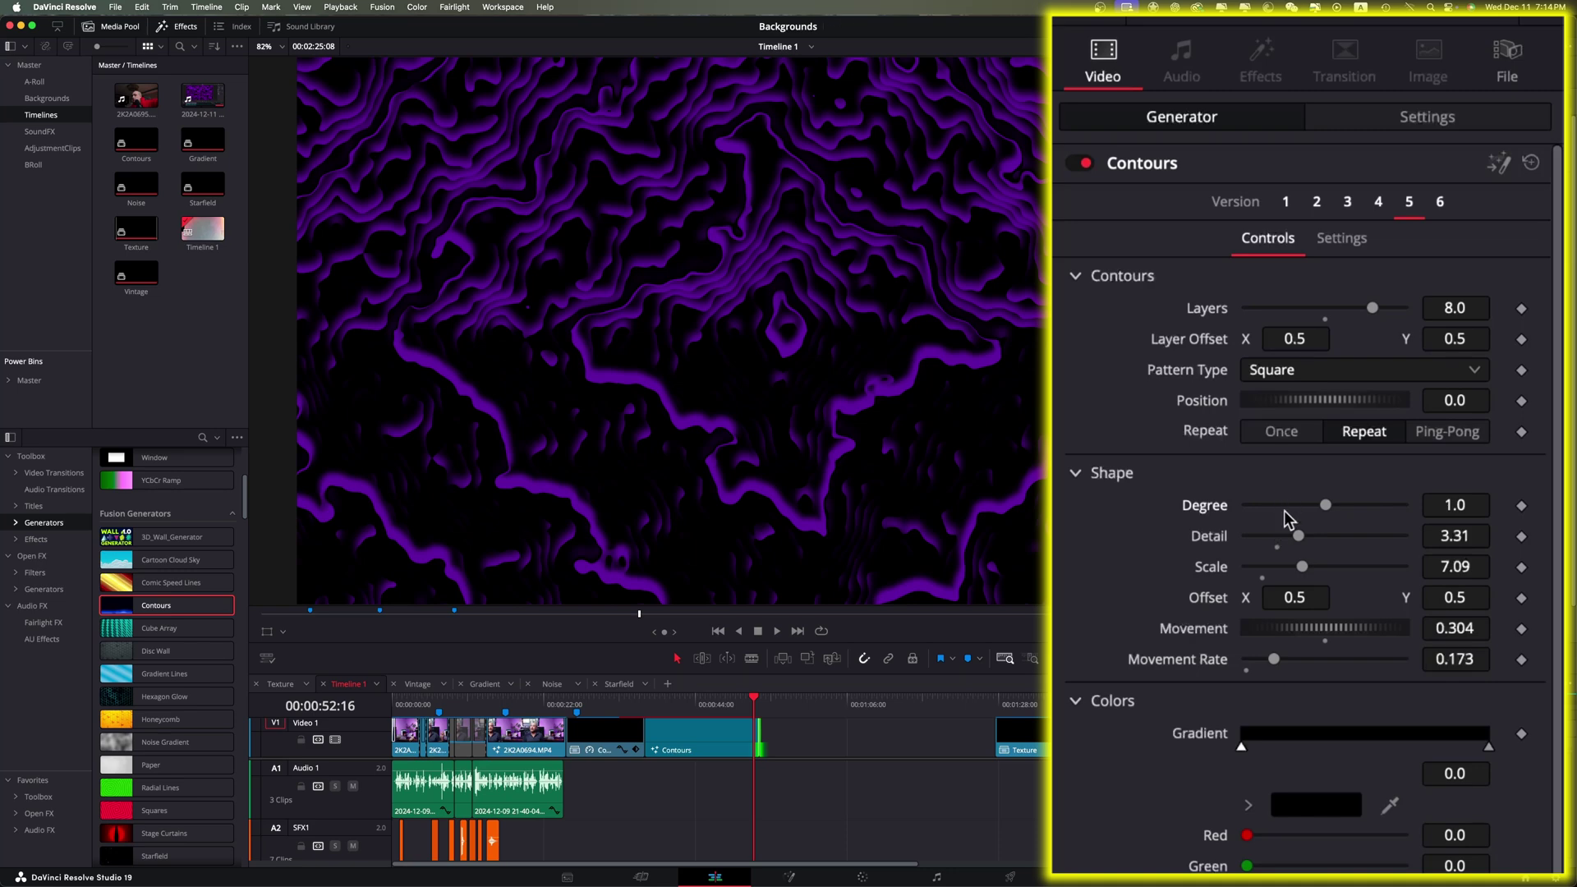
left_click_drag(1325, 505, 1368, 504)
key("space")
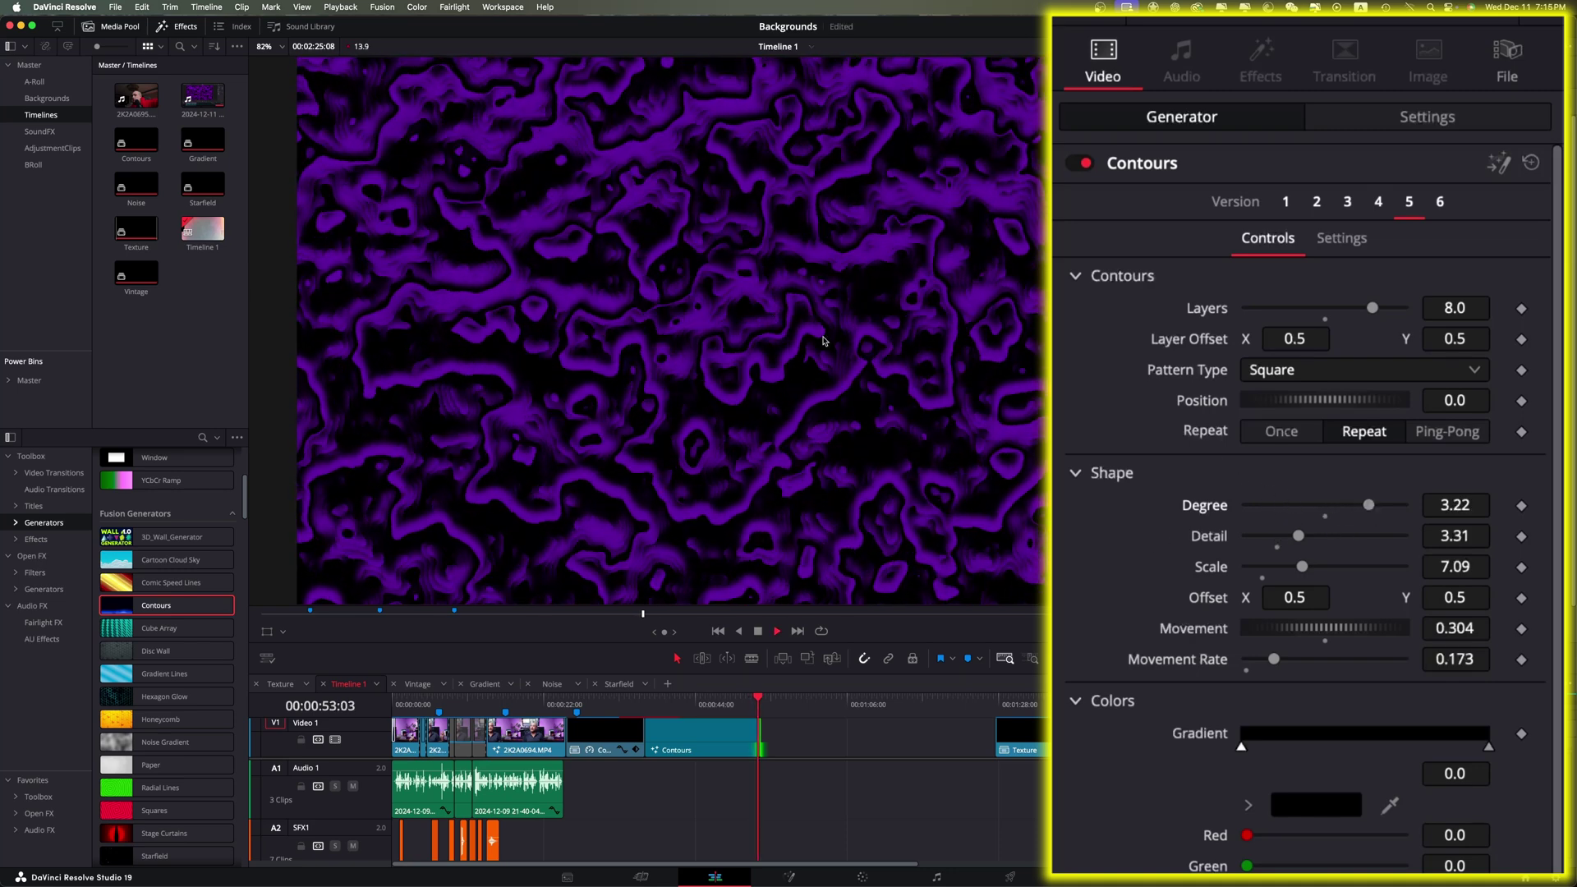
Step: Mark an in-to-out range spanning the new Contours clip on the timeline
left_click(644, 704)
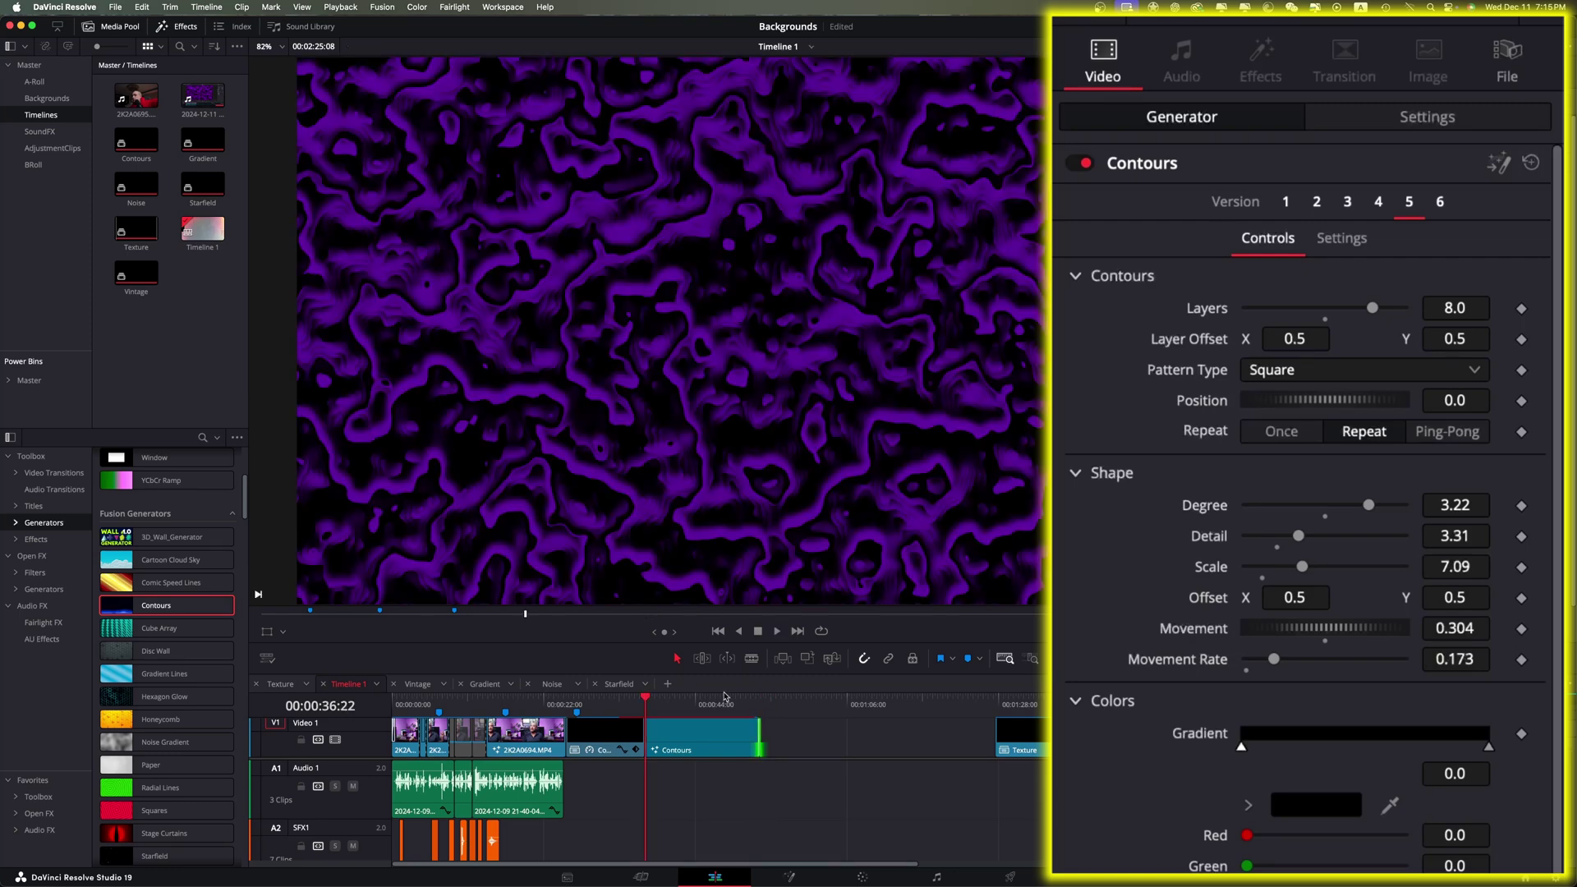
key("i")
key("Down")
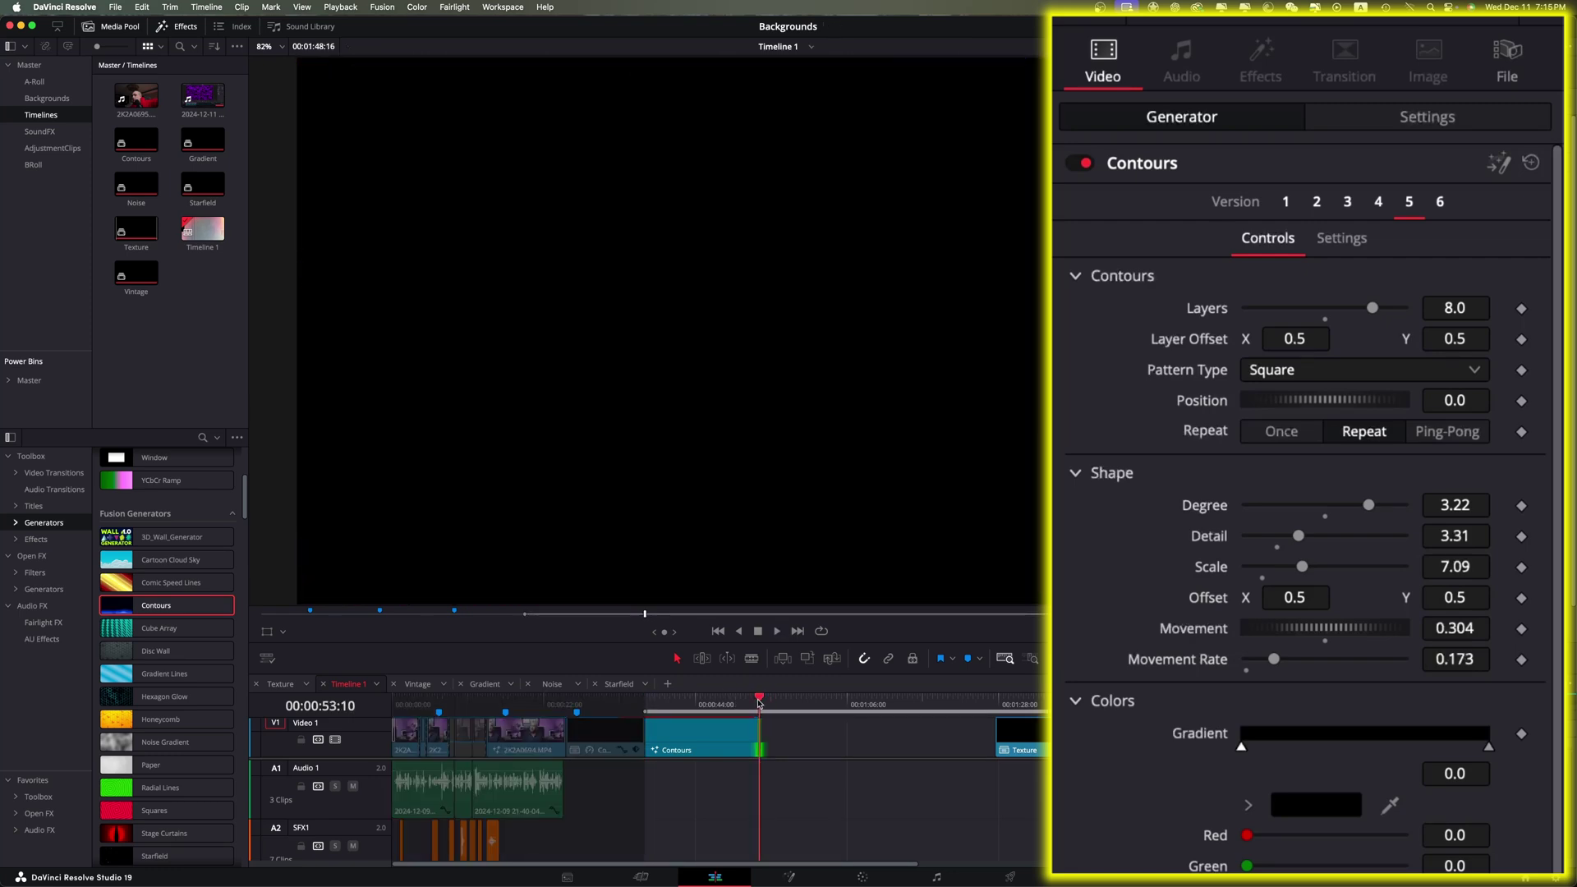
key("o")
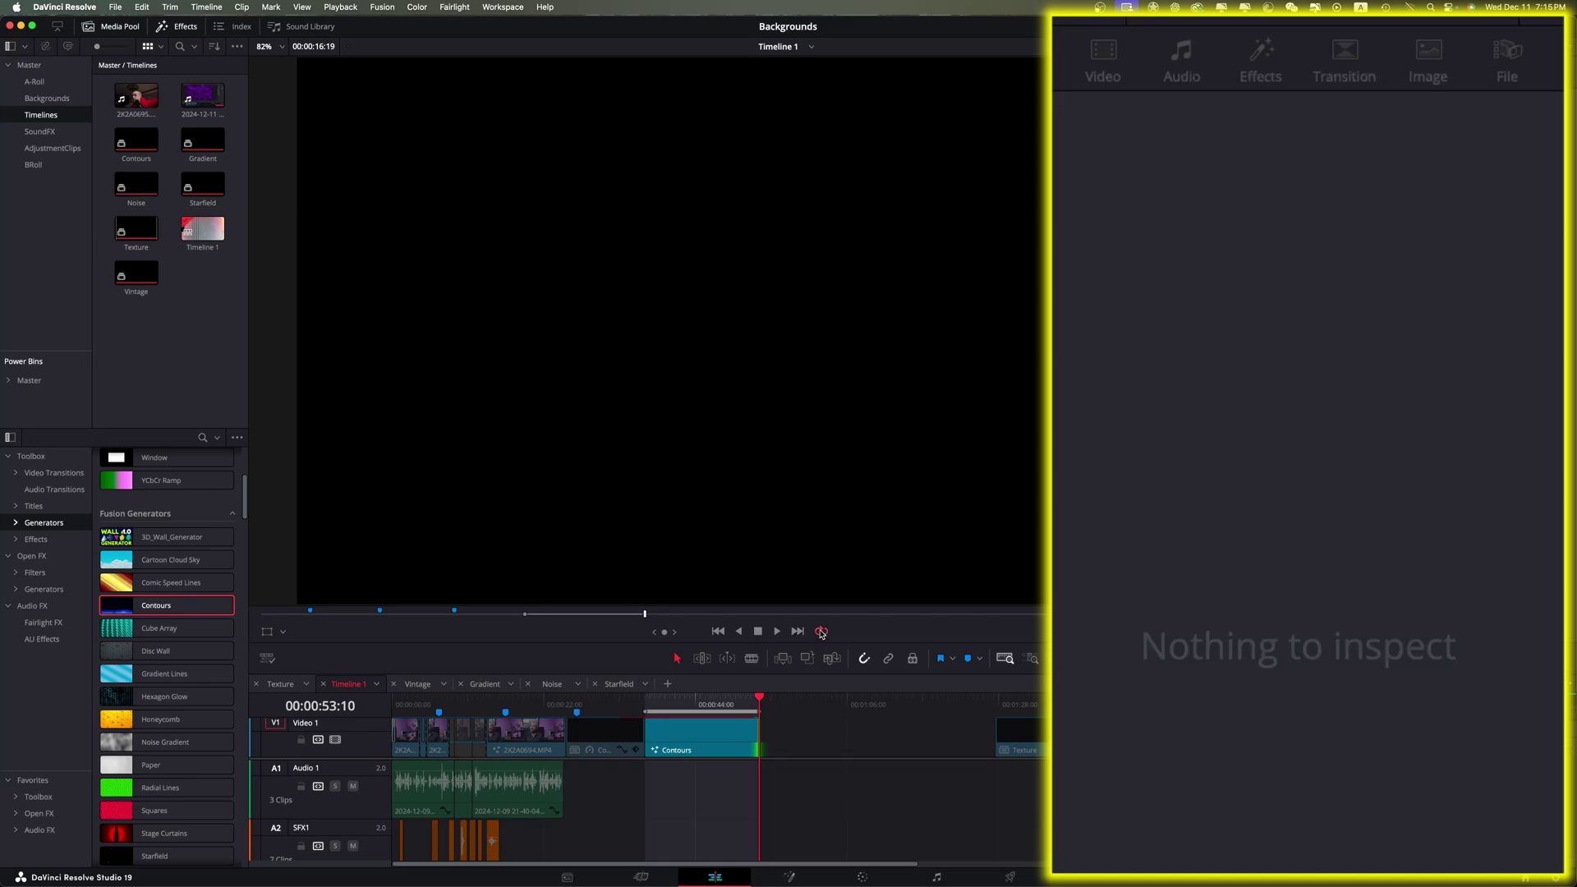
Step: Play the Contours clip and refine its shape to Degree 2.33, Movement Rate 0.087, Scale 4.72 and Detail 1.73
left_click(696, 704)
key("space")
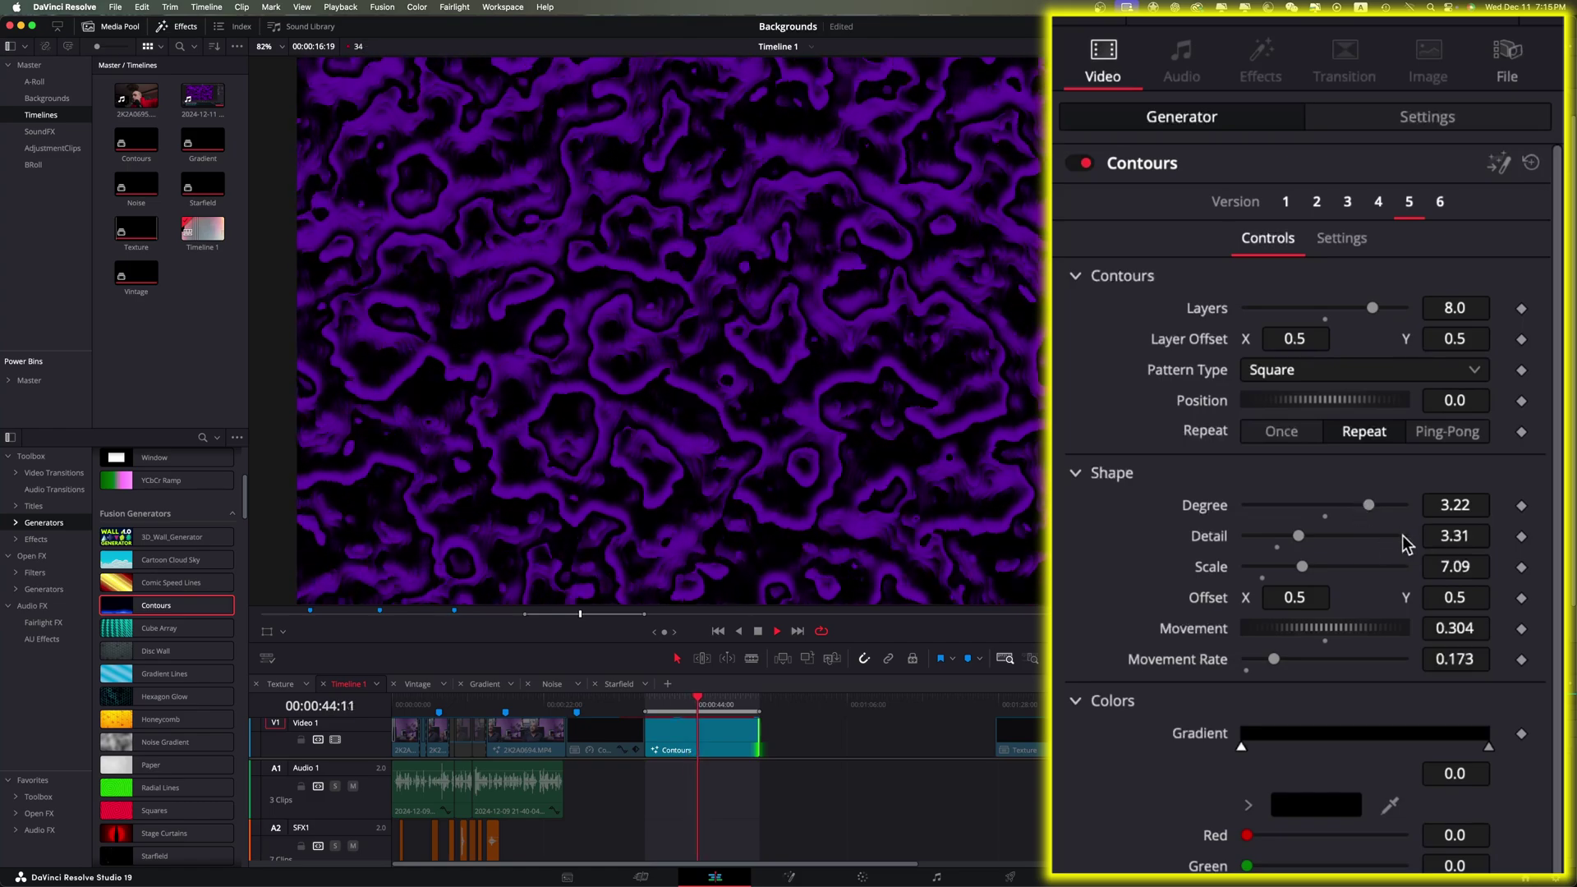
left_click_drag(1370, 505, 1352, 507)
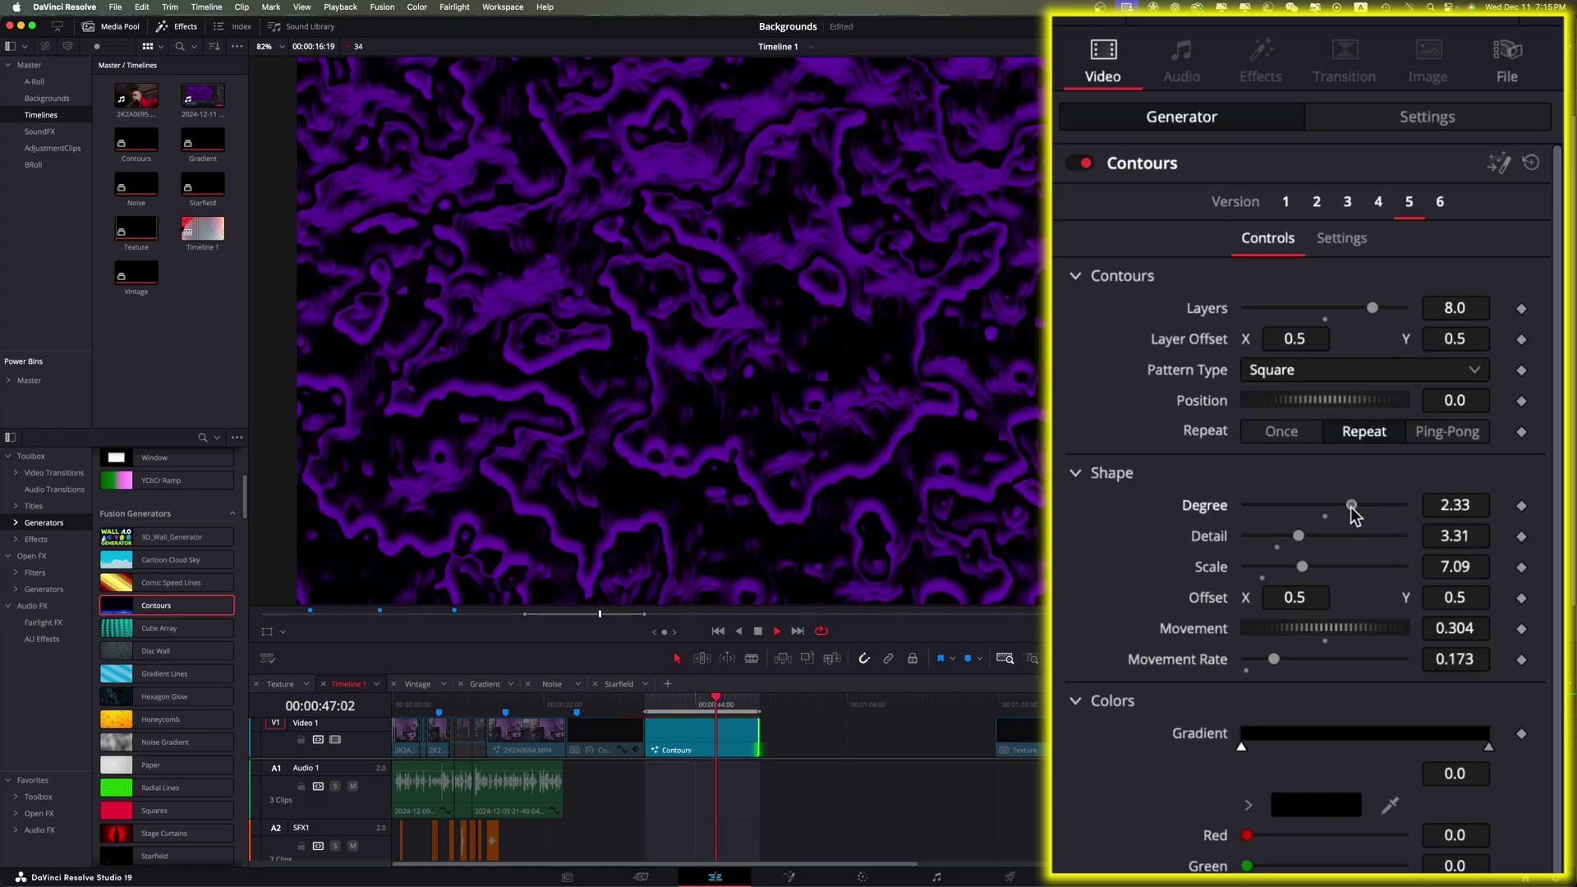
left_click_drag(1276, 655, 1258, 657)
left_click_drag(1301, 566, 1283, 567)
left_click_drag(1298, 535, 1334, 542)
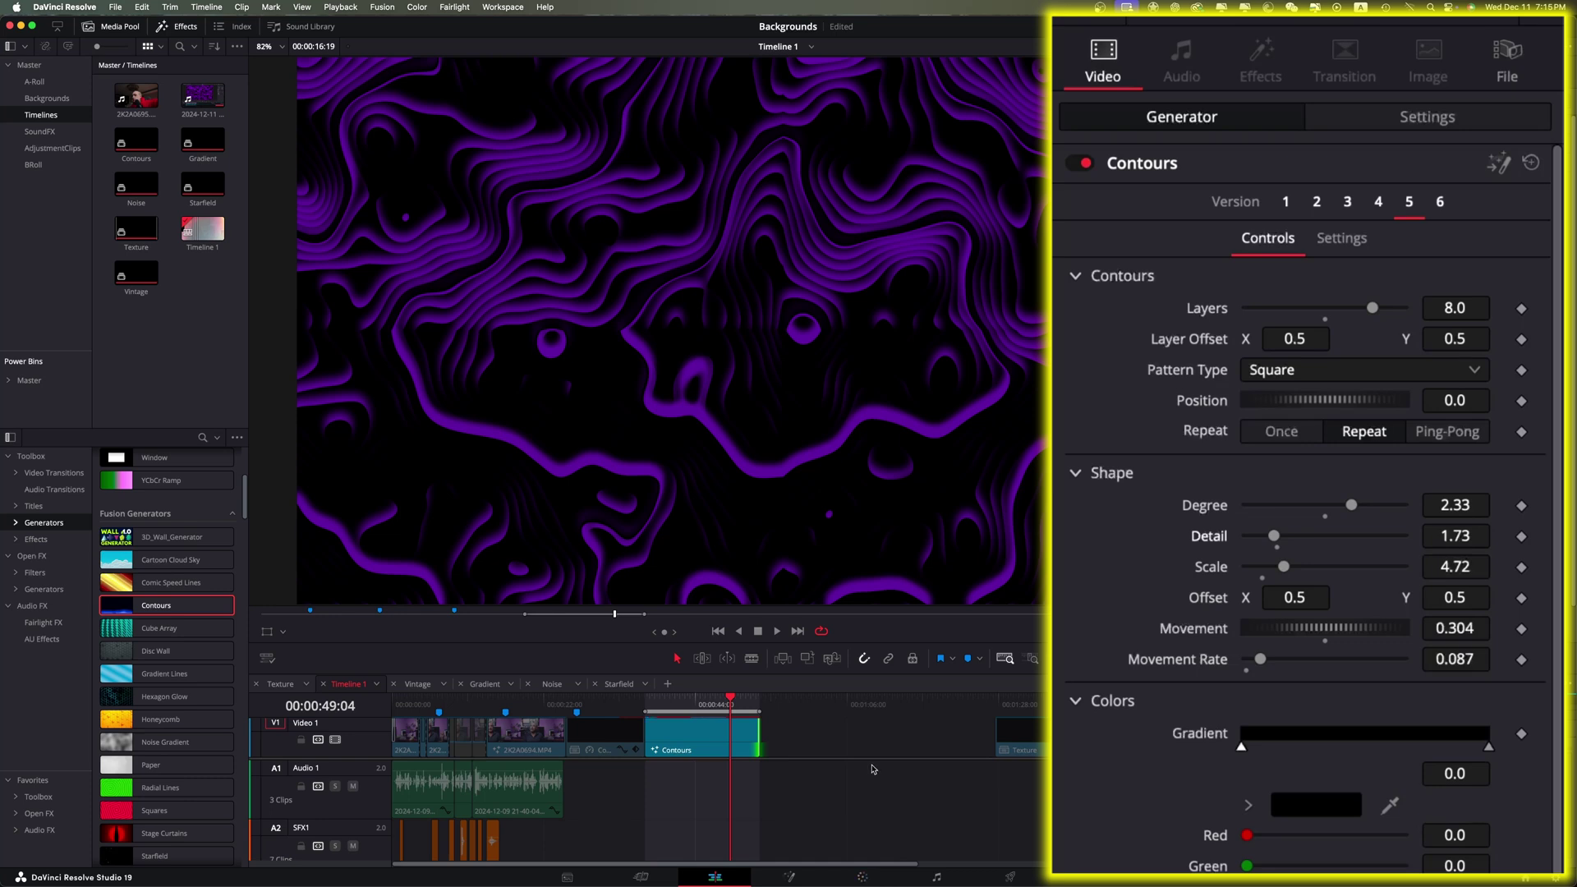
Step: Place the Gradient Lines generator directly after the Contours clip and reset the in-to-out range to span the new clip
left_click(813, 738)
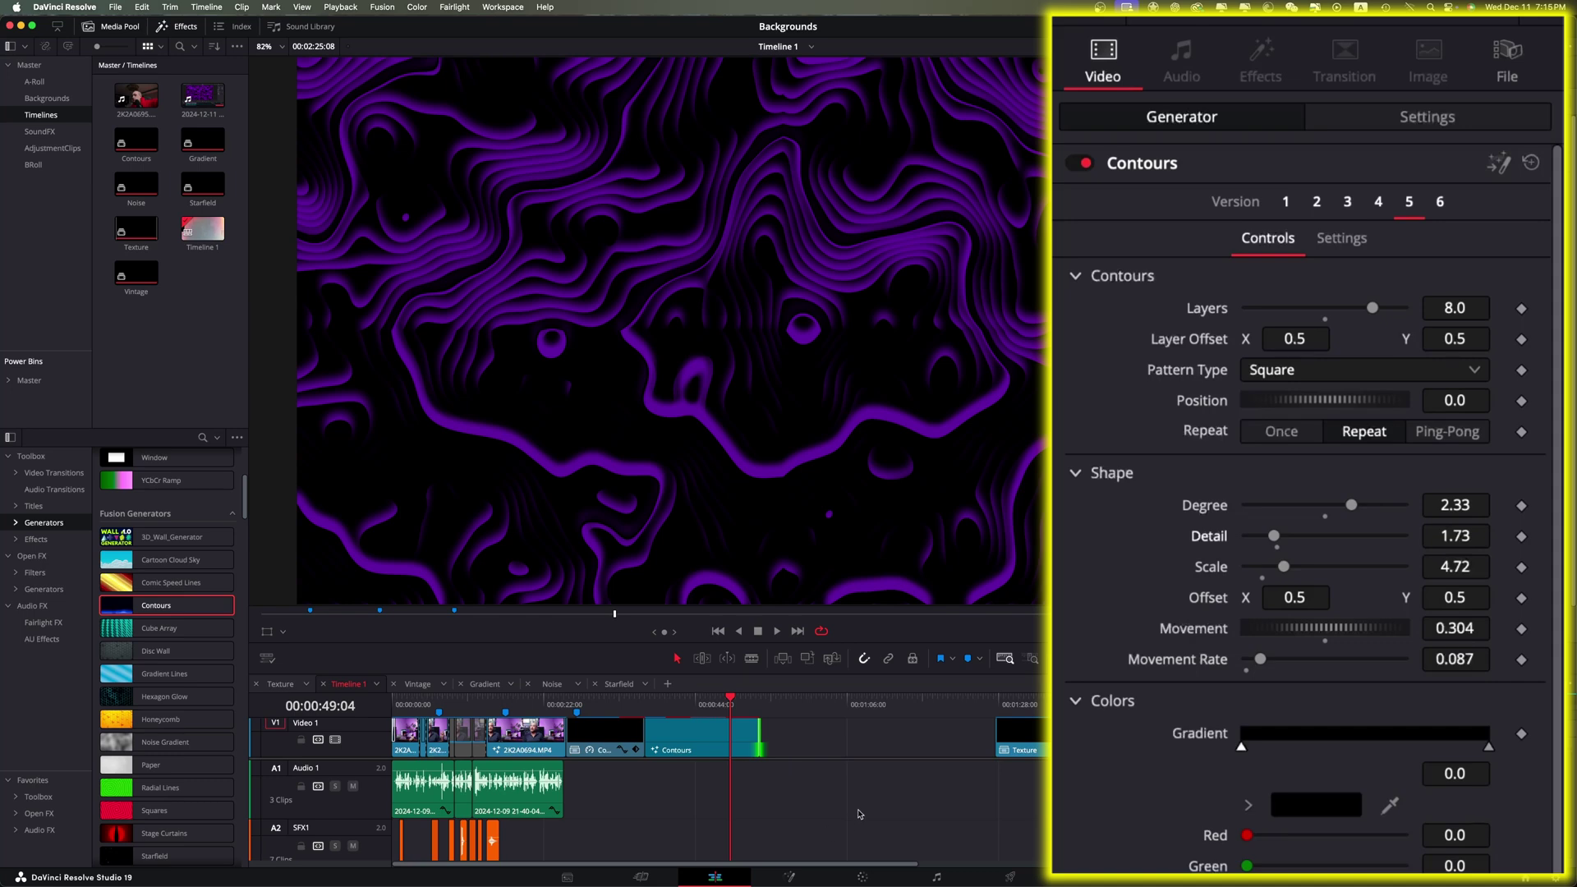
left_click(760, 705)
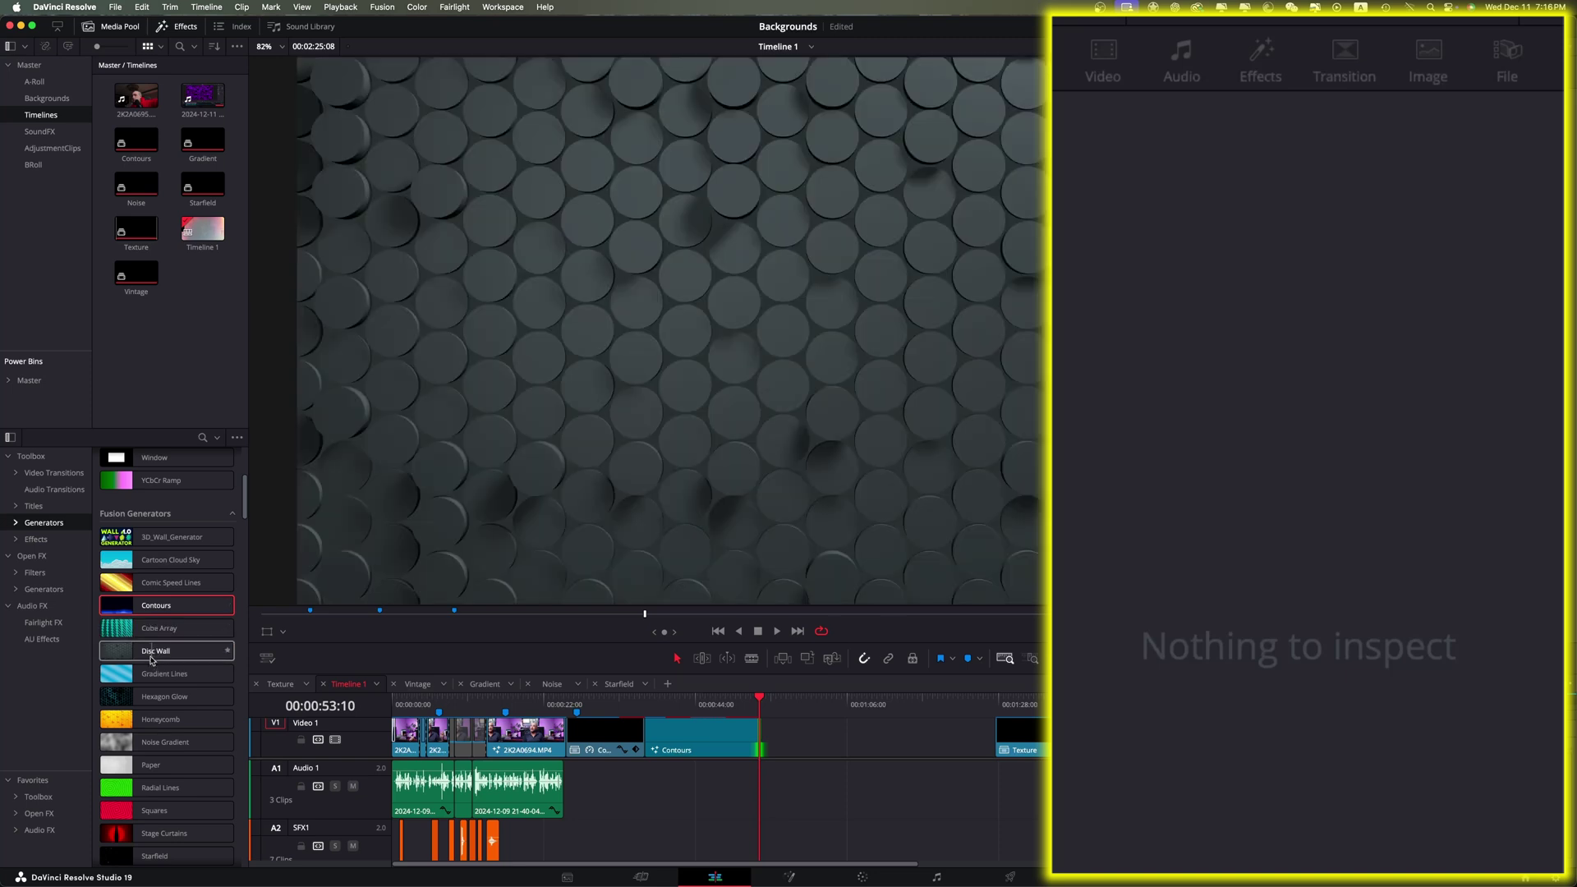
left_click_drag(161, 673, 868, 739)
key("i")
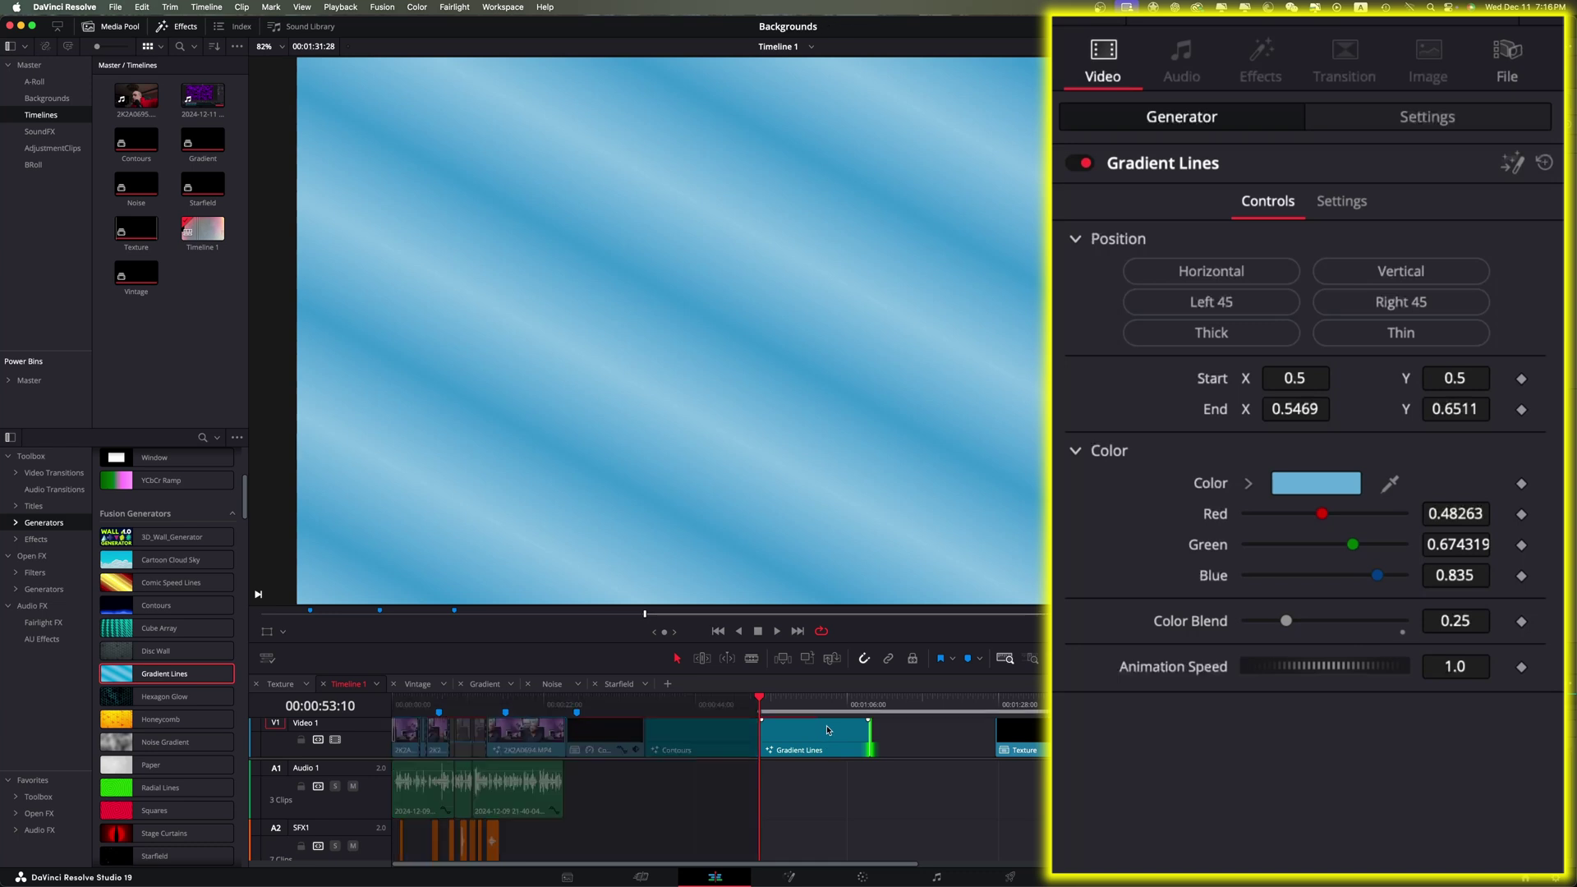
key("Down")
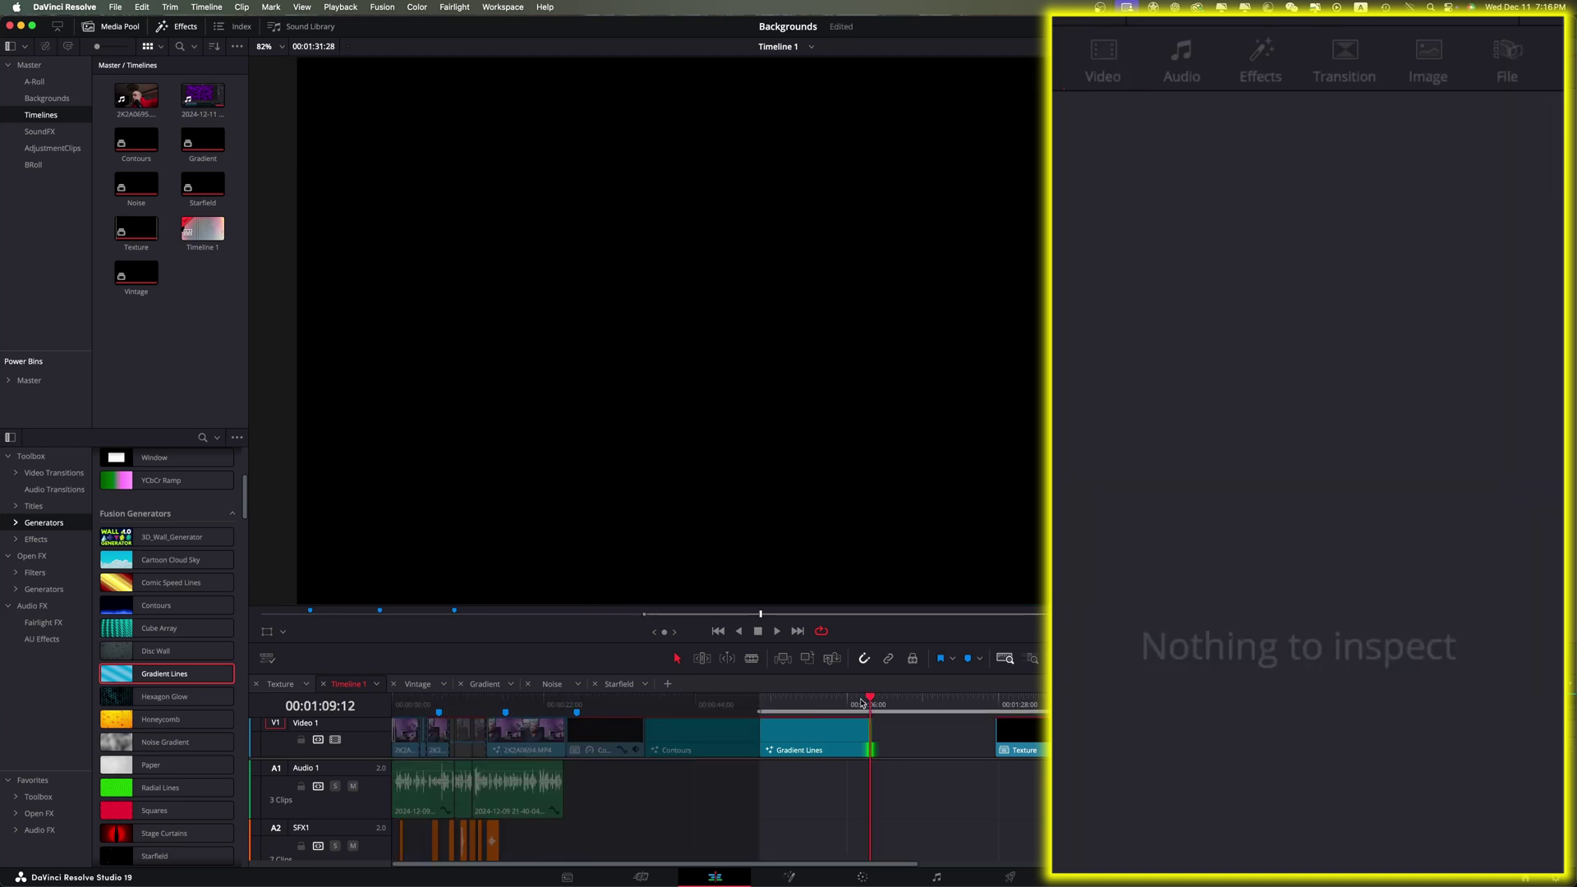
key("o")
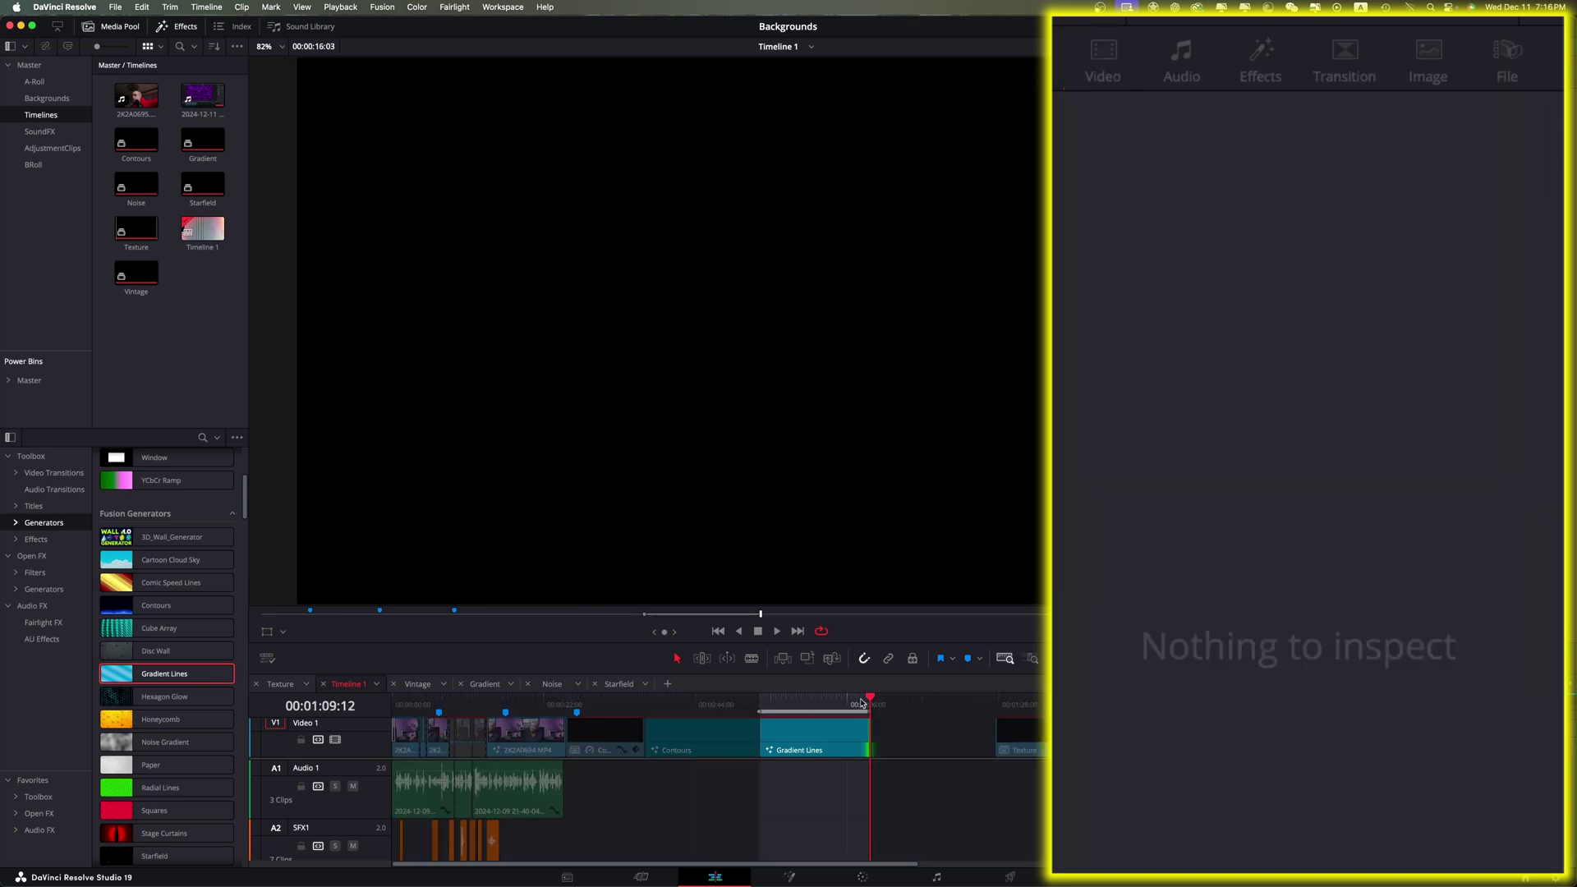
Step: Play the Gradient Lines clip and try its Thick, Thin, Right 45 and Vertical position presets
left_click(783, 704)
key("space")
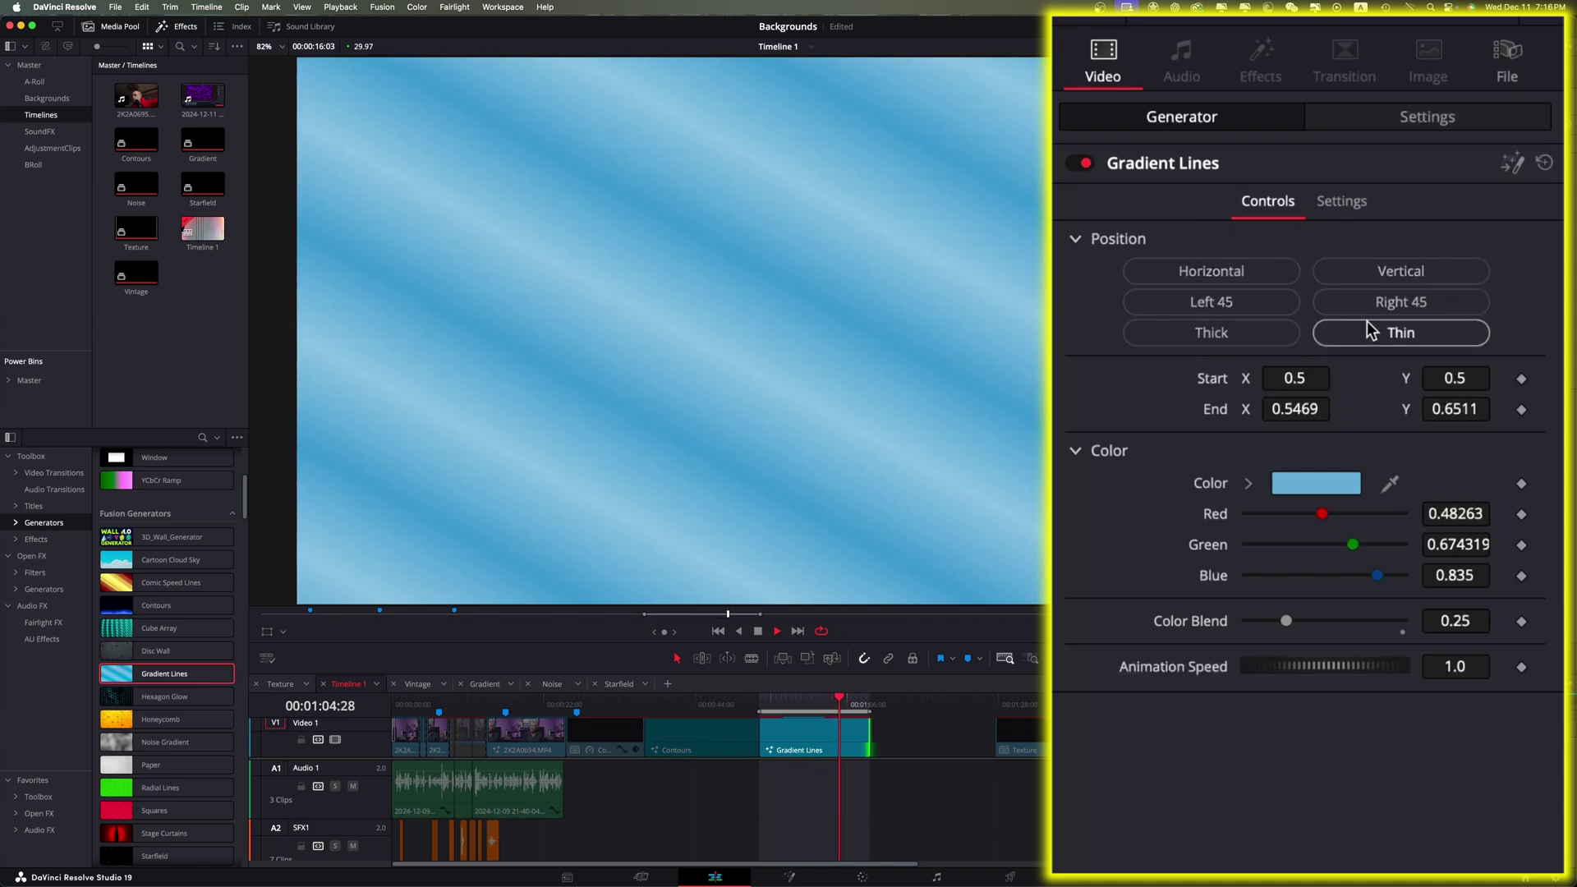
left_click(1149, 332)
left_click(1430, 337)
left_click(1422, 311)
left_click(1355, 278)
left_click(1250, 335)
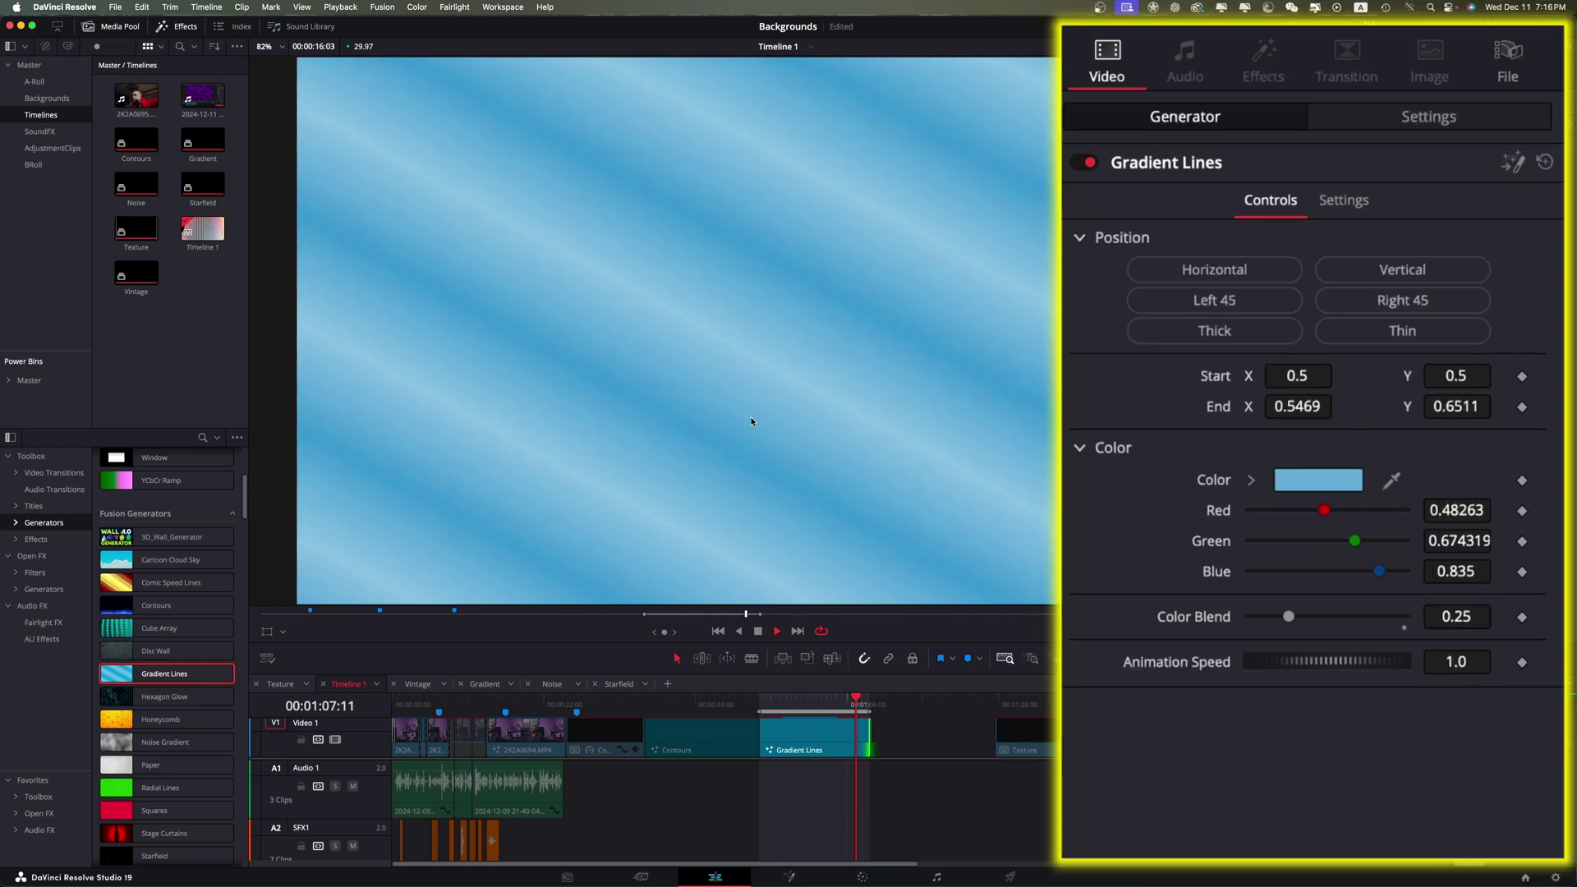
Step: Open the Gradient Lines clip on the Fusion page and expand the GradLines node group
left_click(789, 877)
left_click_drag(253, 655, 464, 746)
left_click_drag(265, 687, 730, 719)
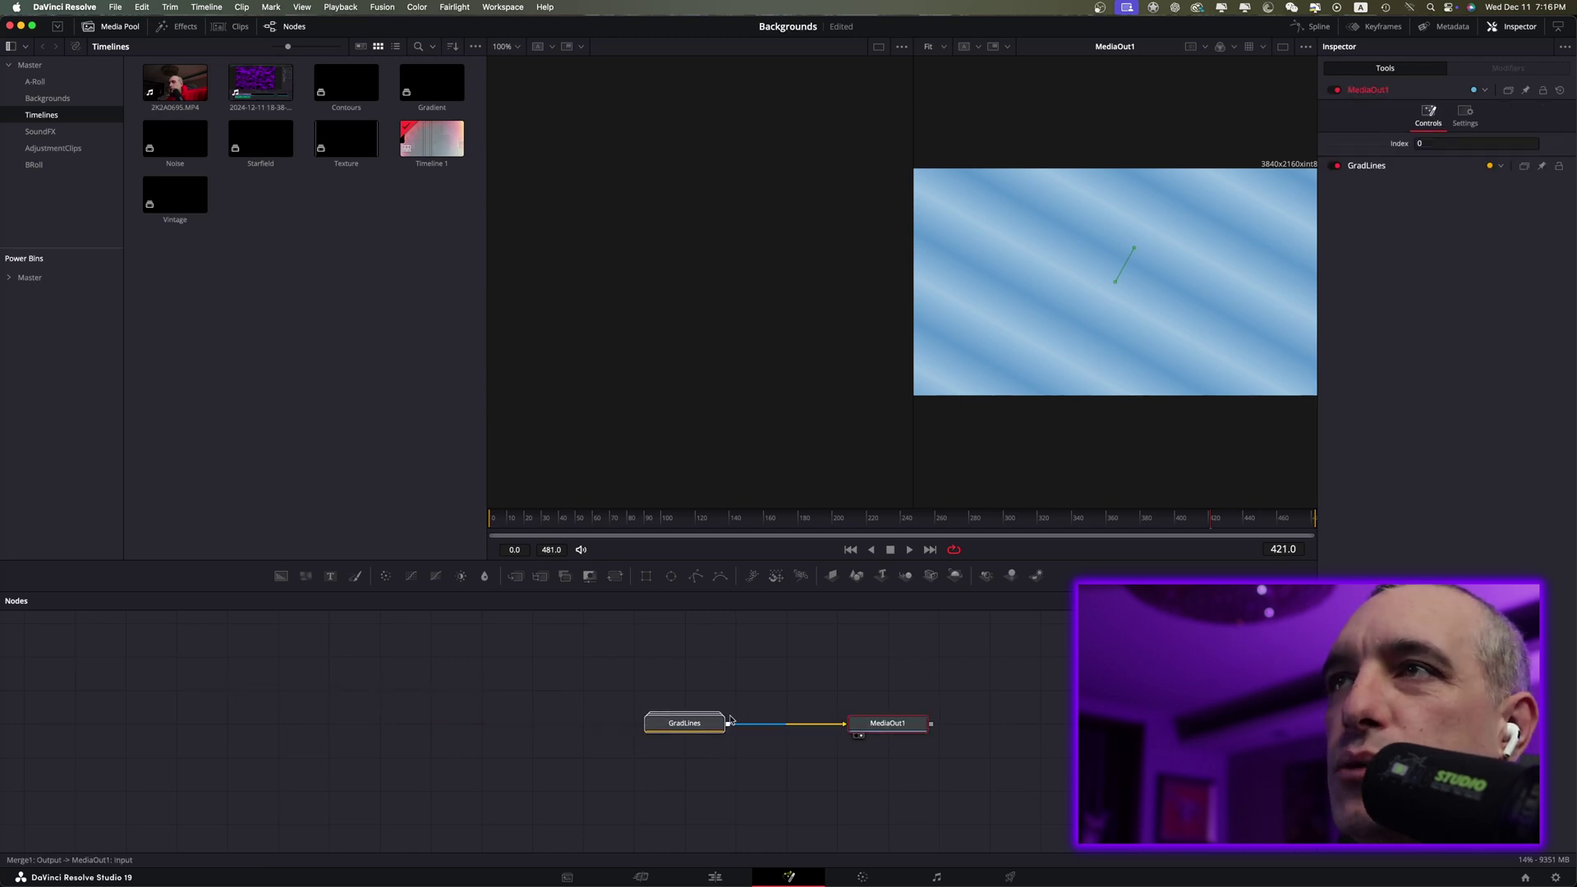
left_click(873, 633)
scroll(873, 634, "up", 3)
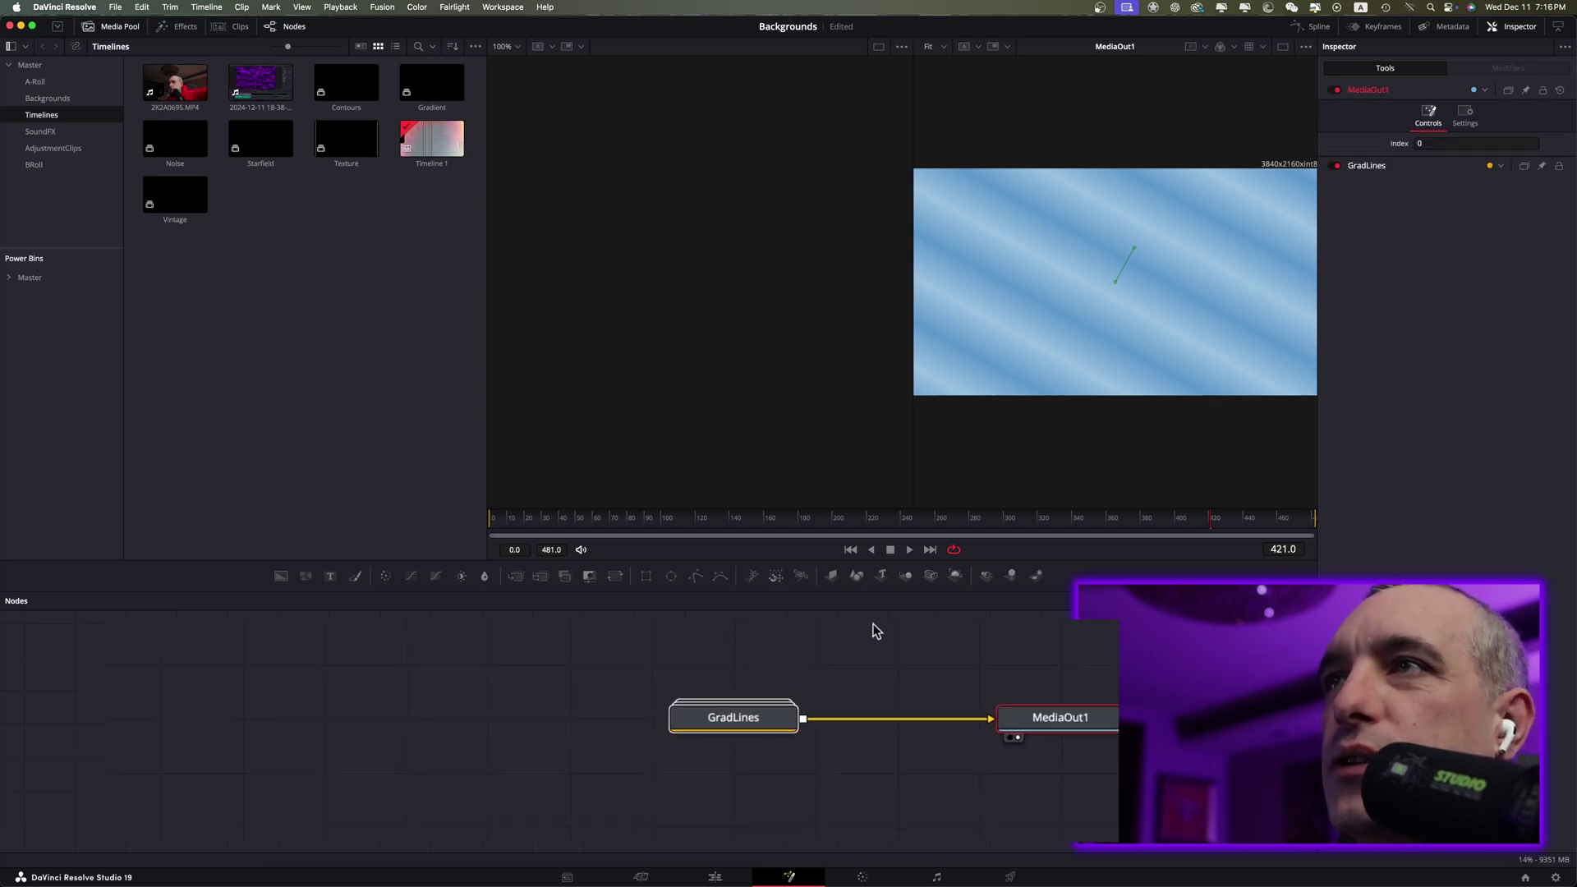
double_click(763, 726)
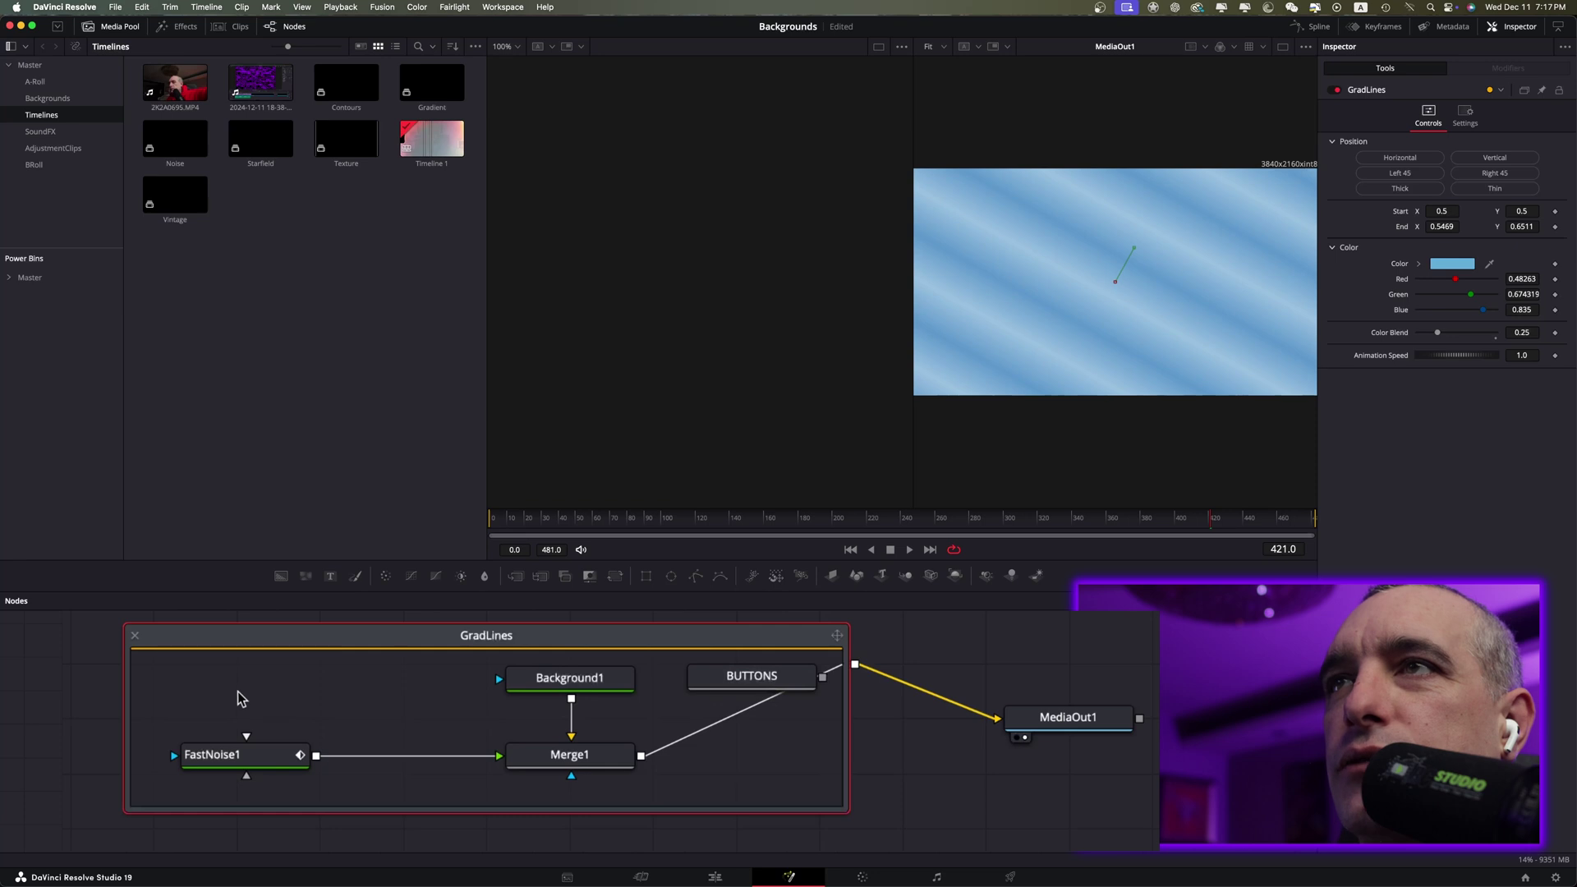
Step: Spread out the nodes inside the GradLines group and examine the settings of Merge1, BUTTONS and Background1
left_click_drag(244, 701, 557, 762)
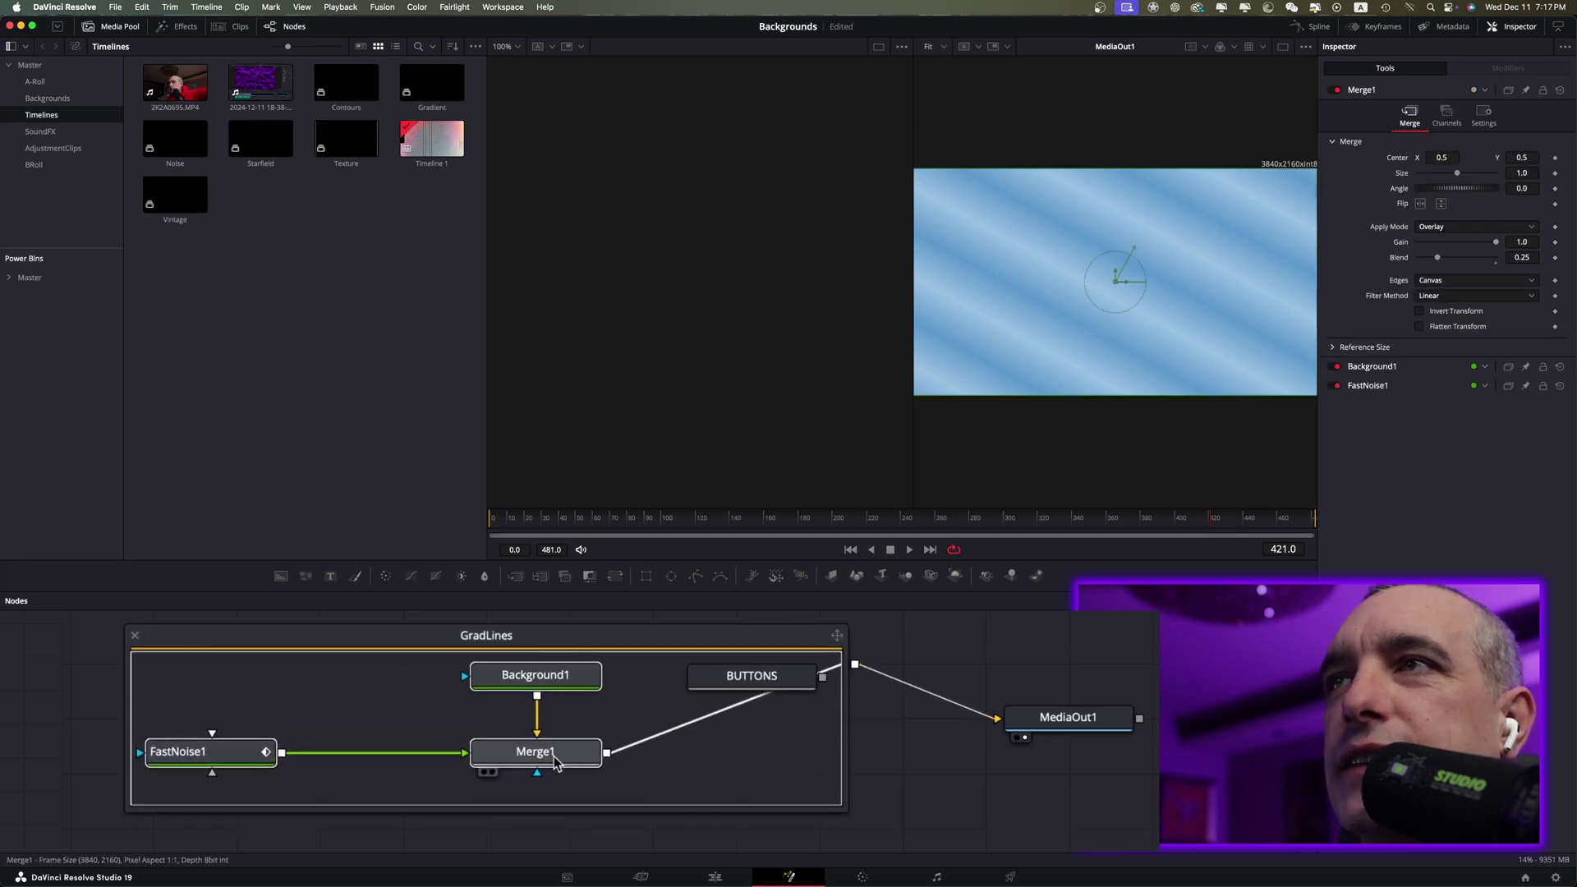
left_click(757, 681)
left_click_drag(756, 681, 708, 710)
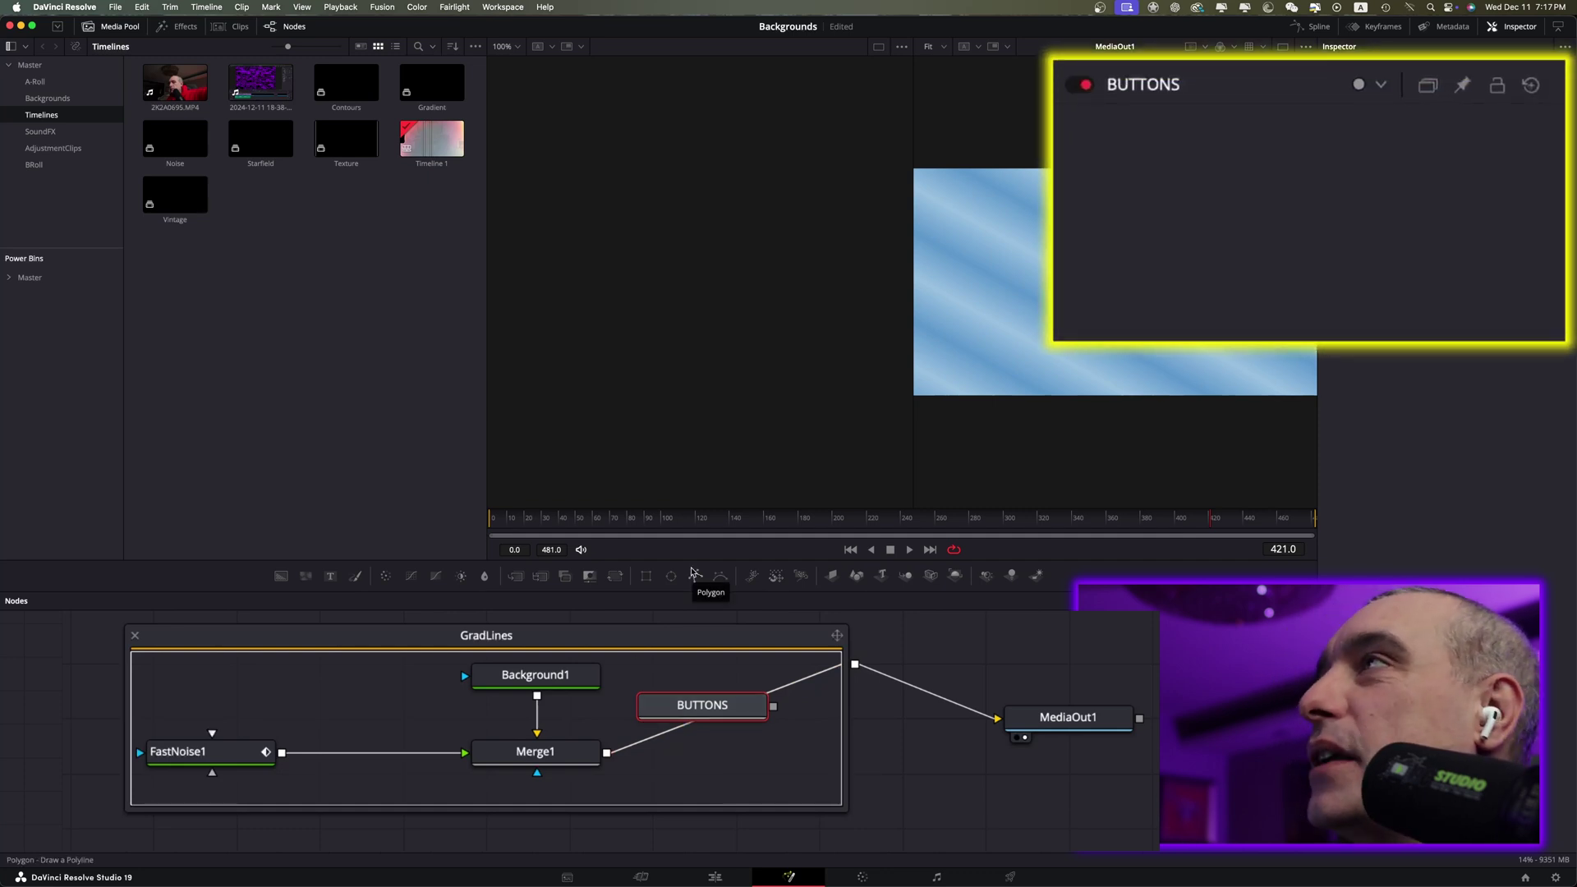
left_click(1149, 88)
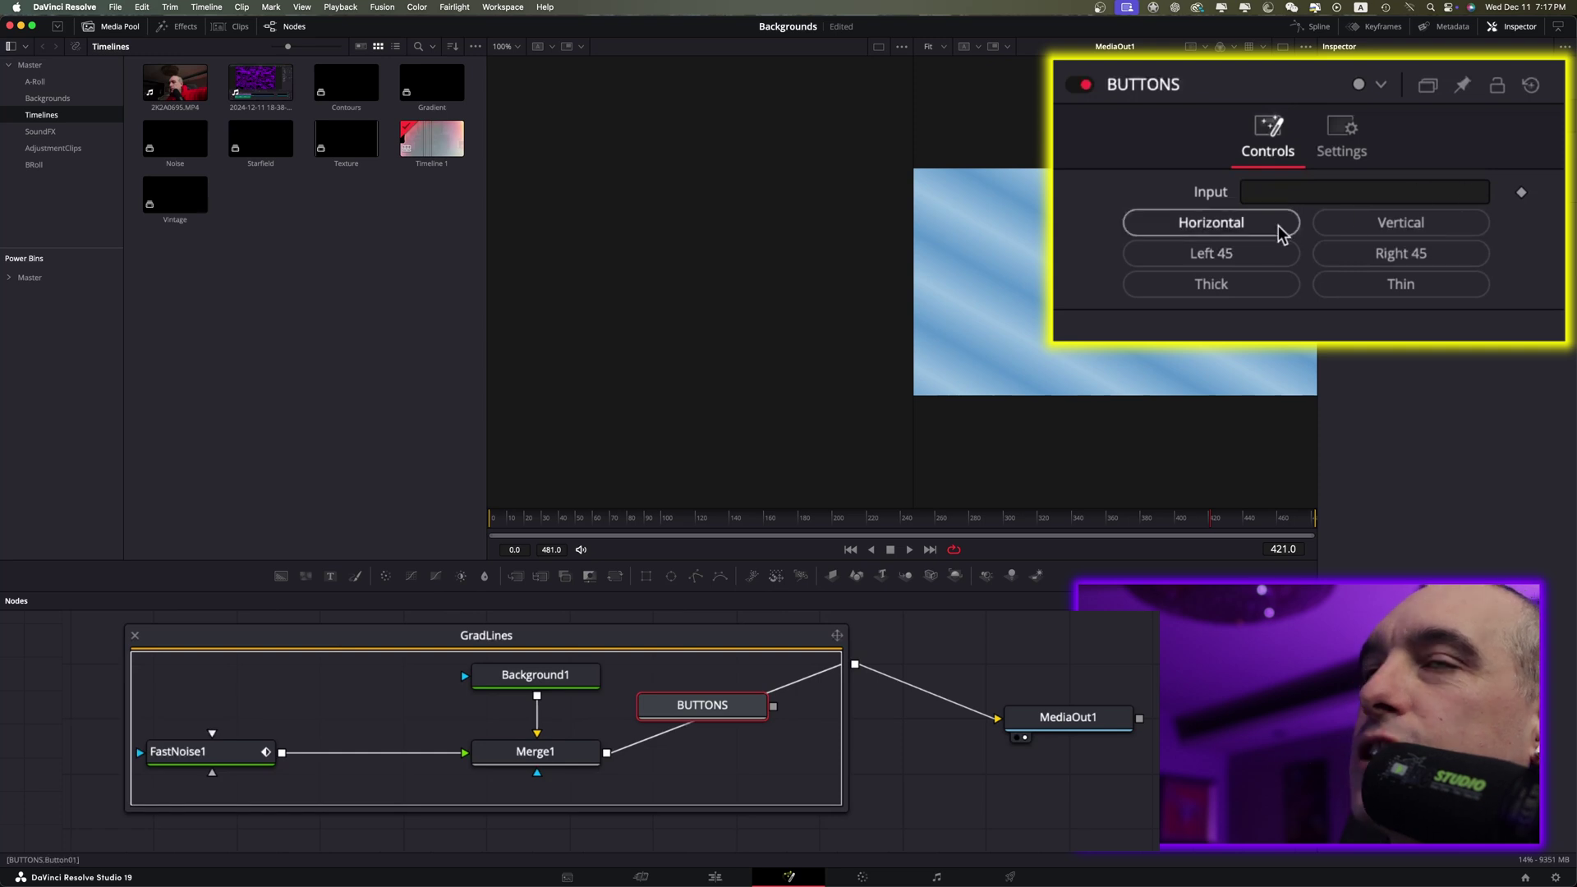
left_click_drag(700, 711, 766, 717)
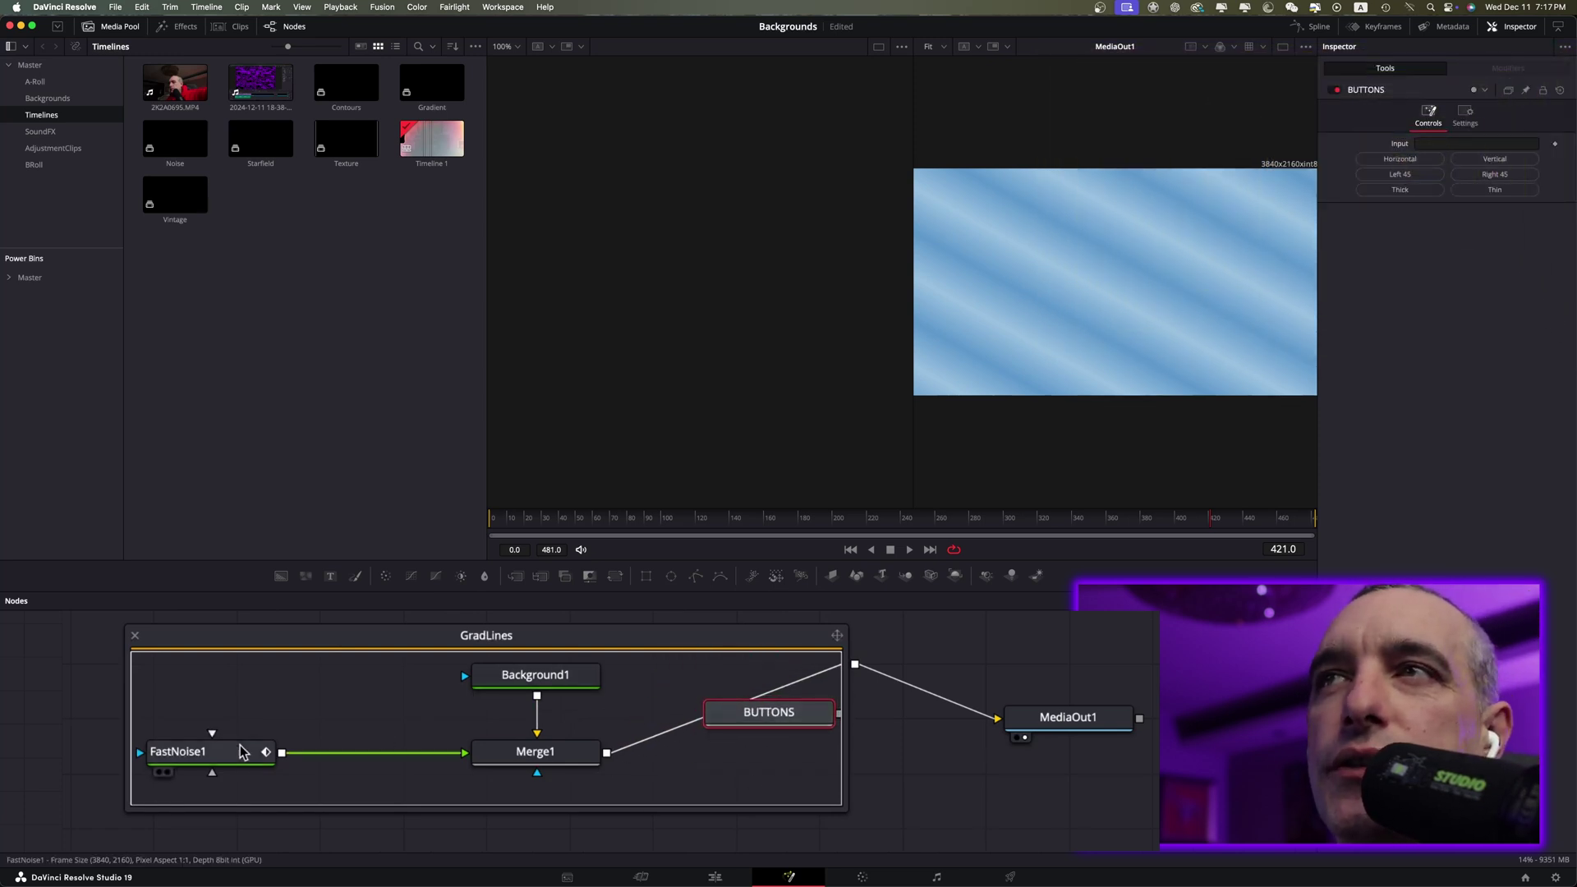
left_click_drag(551, 688, 583, 699)
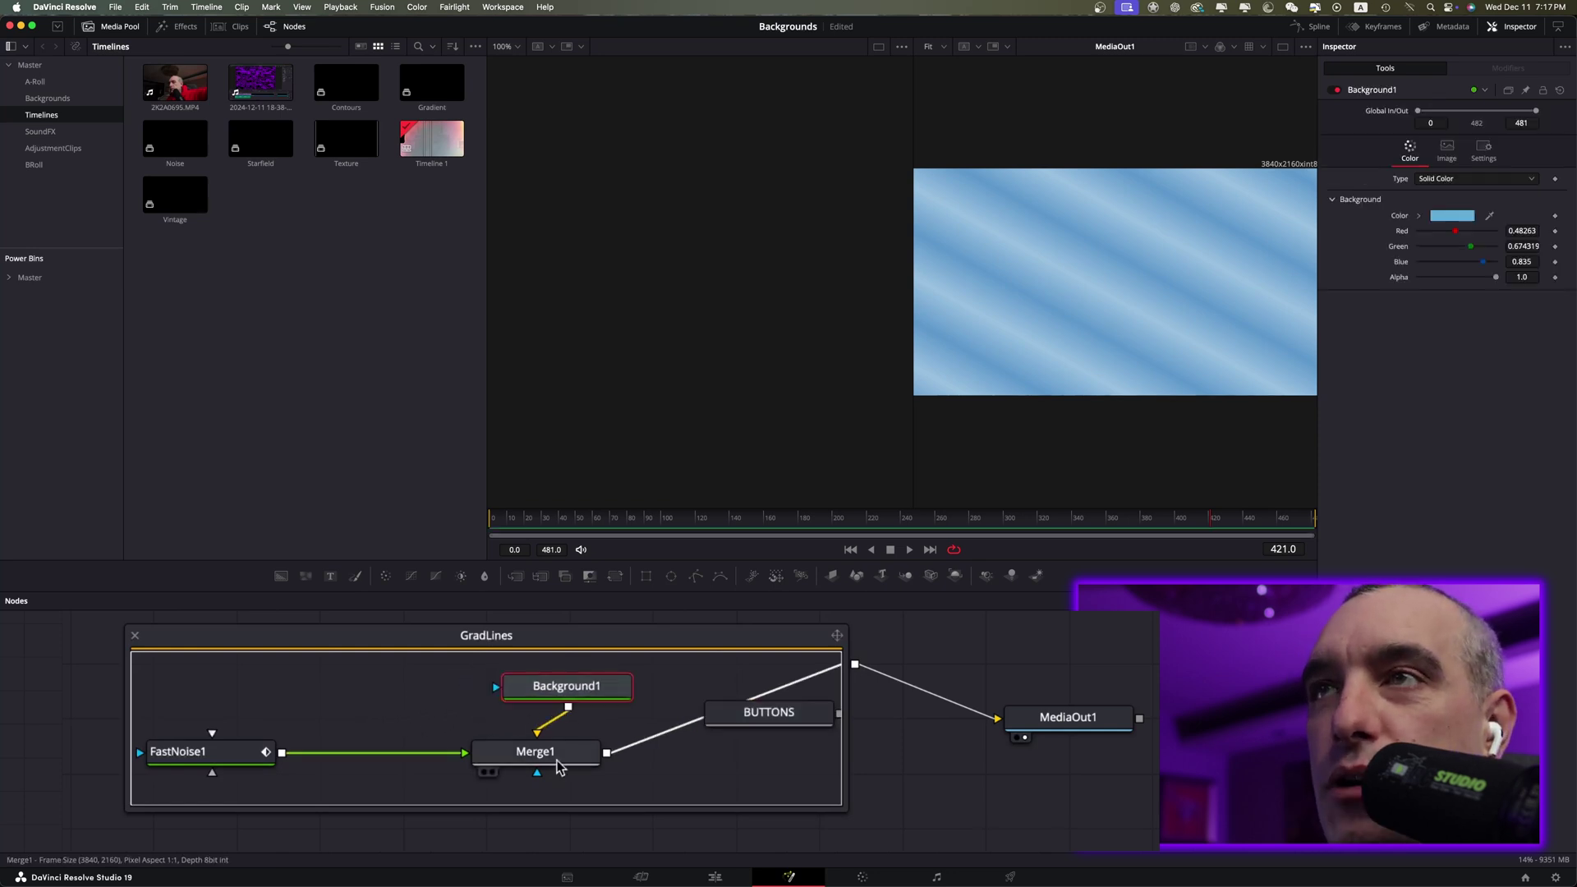
Step: Select the FastNoise1 node, switch to a single viewer and hide the Media Pool
left_click(215, 765)
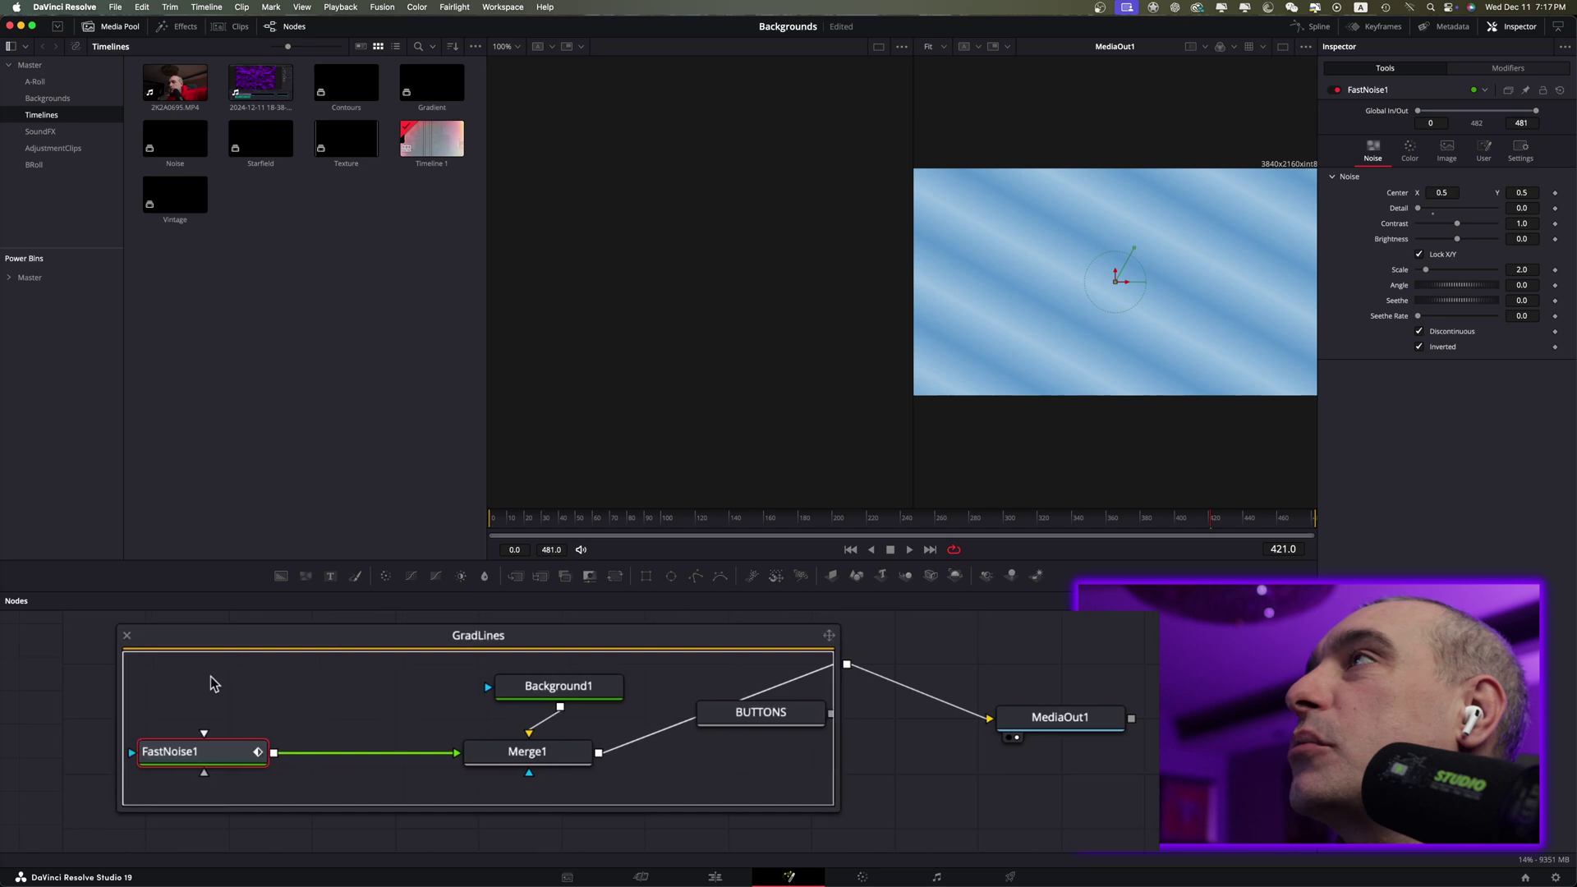
left_click(1282, 46)
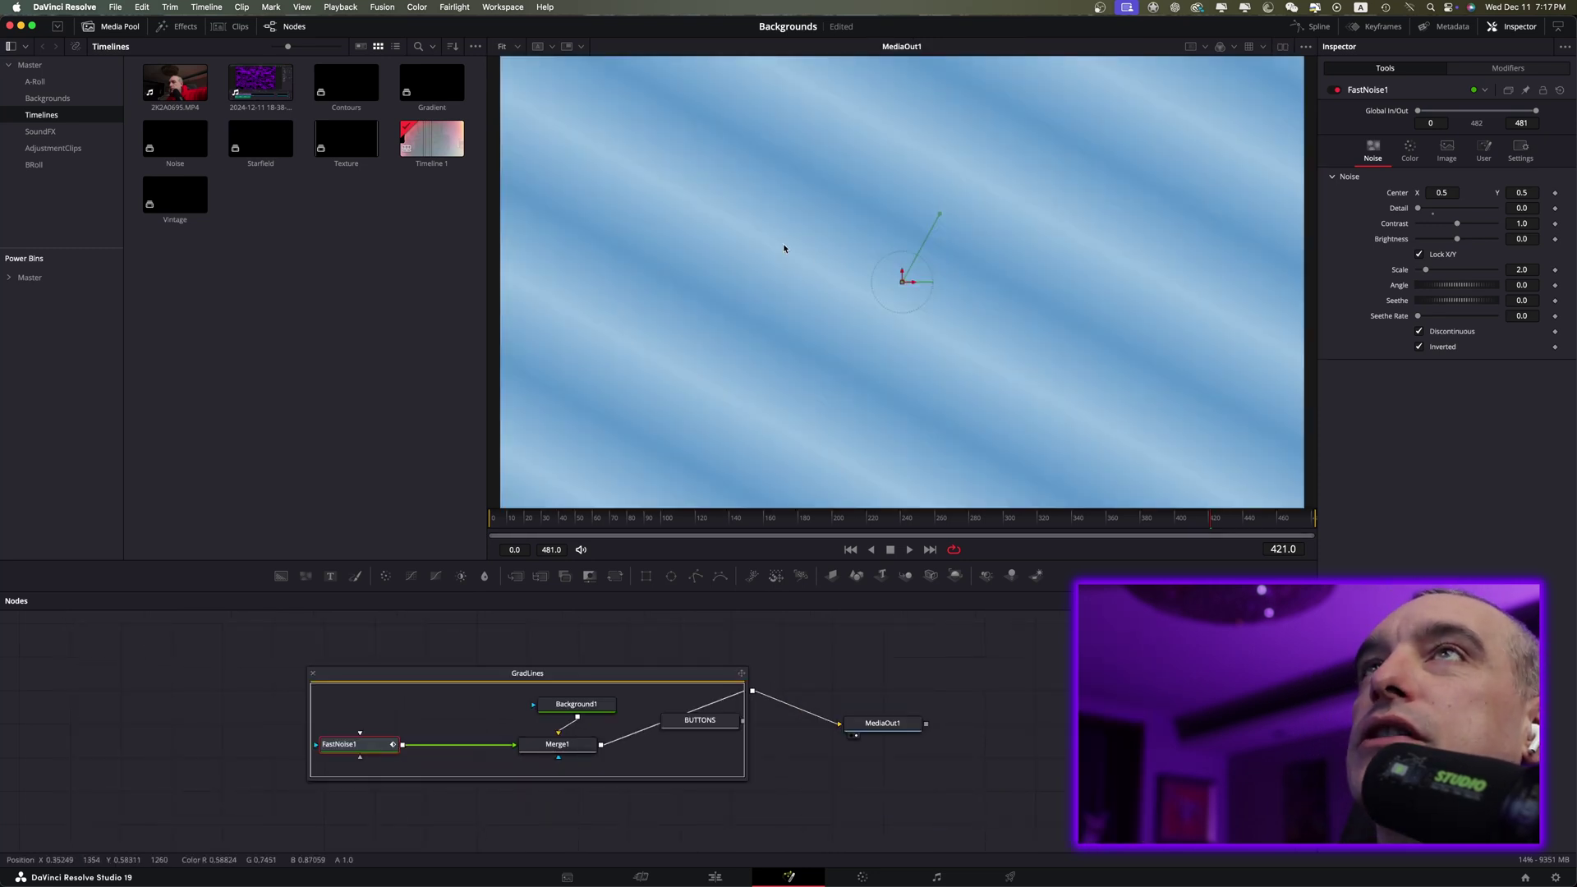
left_click(111, 26)
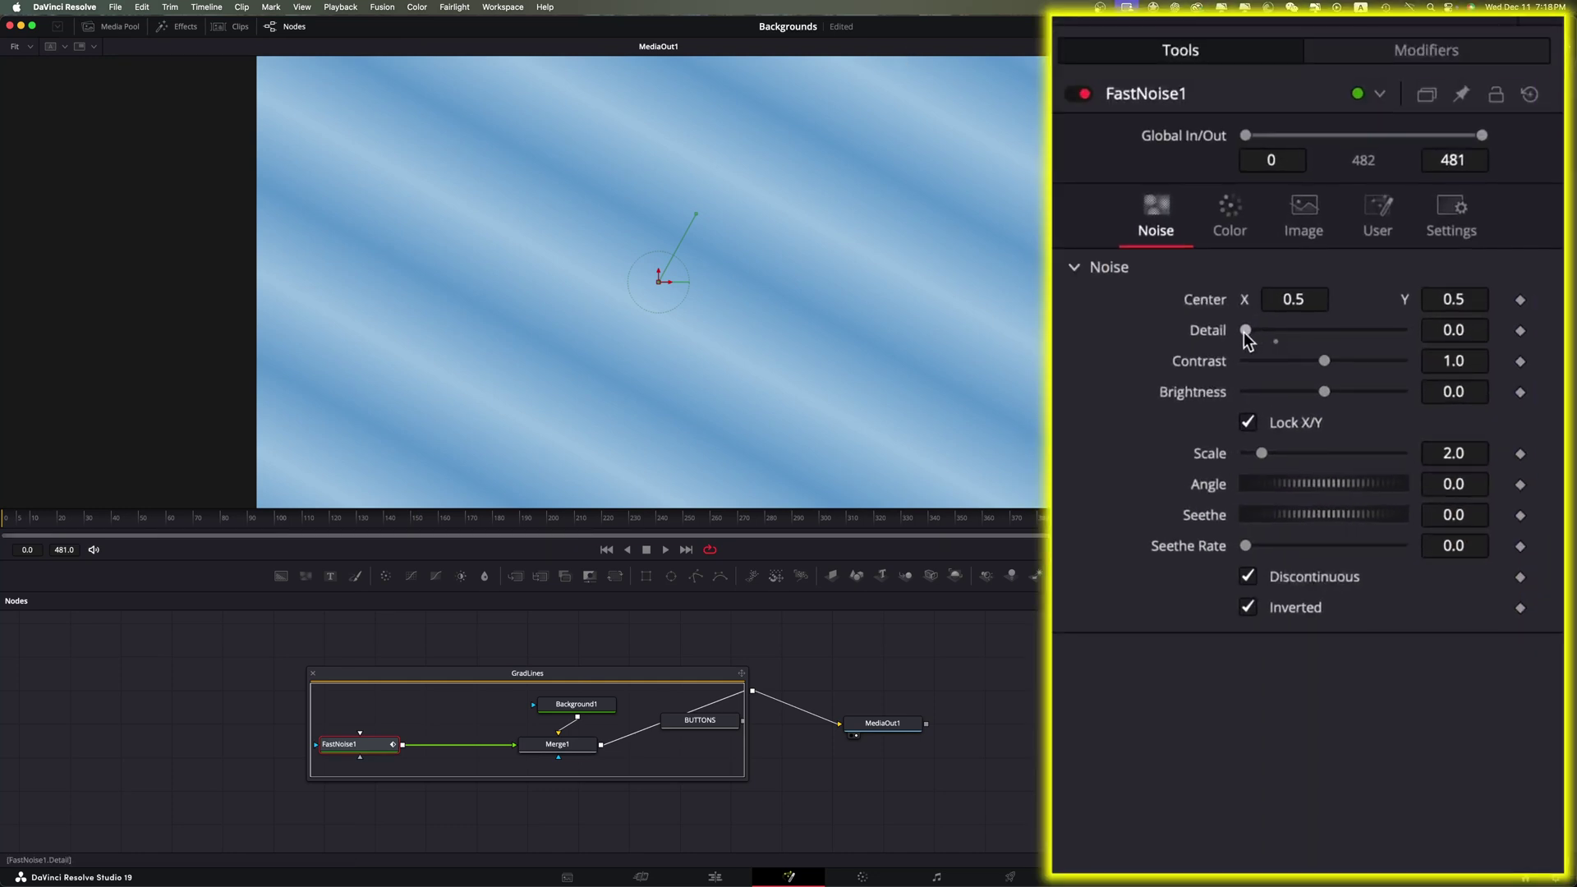
Step: Set FastNoise1 to Detail 5.51, Brightness 0.3, Contrast 5.0, Seethe 0.116 and Seethe Rate 0.047, and play the result
left_click_drag(1246, 333, 1316, 339)
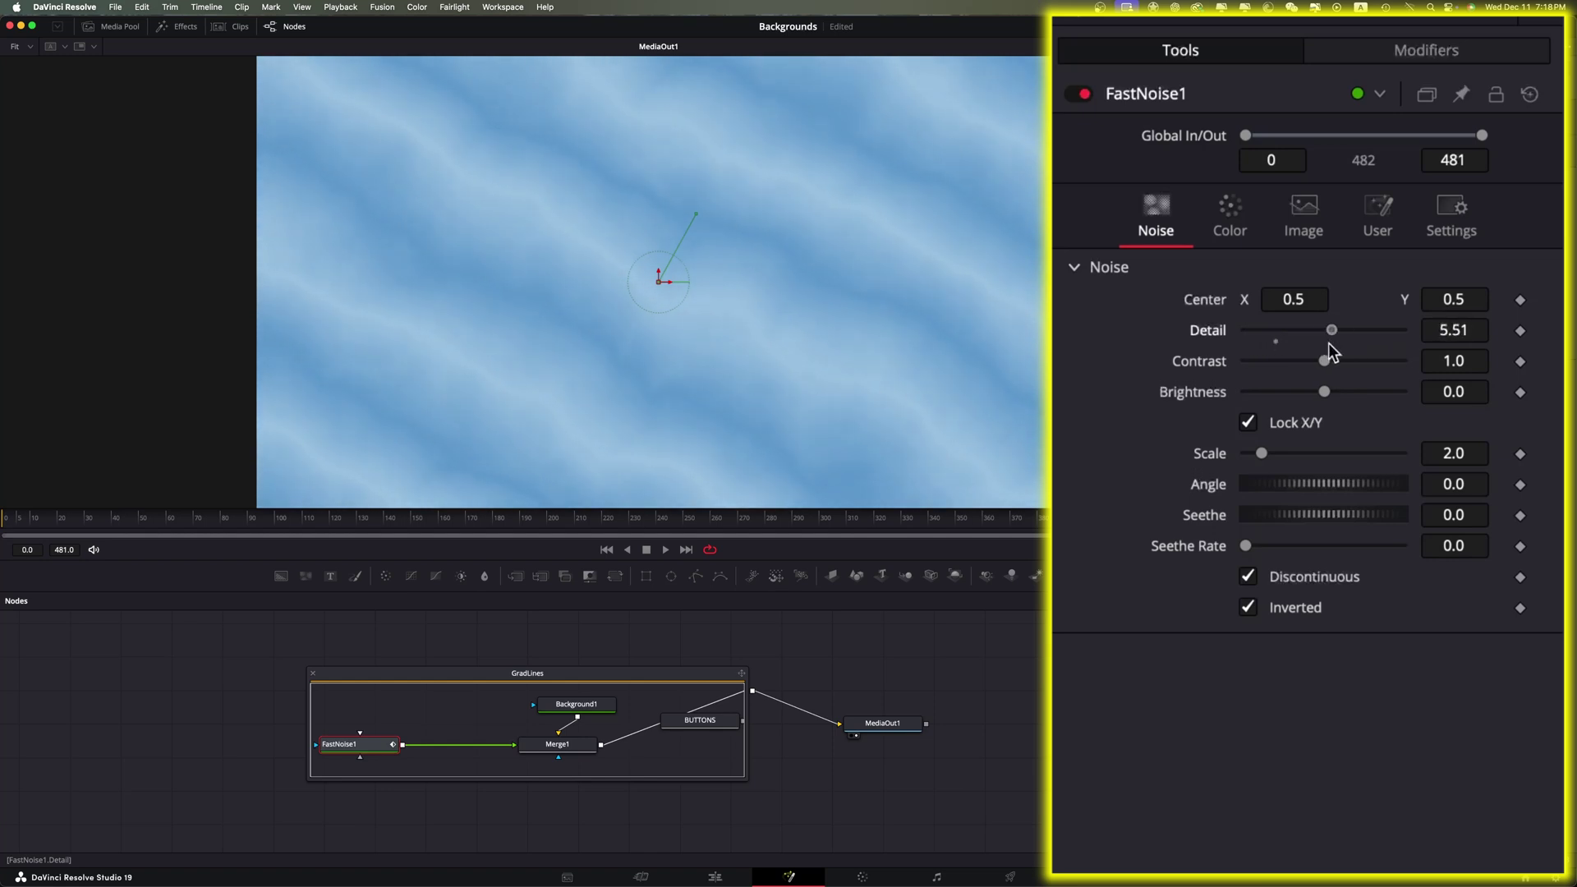
left_click_drag(1306, 392, 1345, 421)
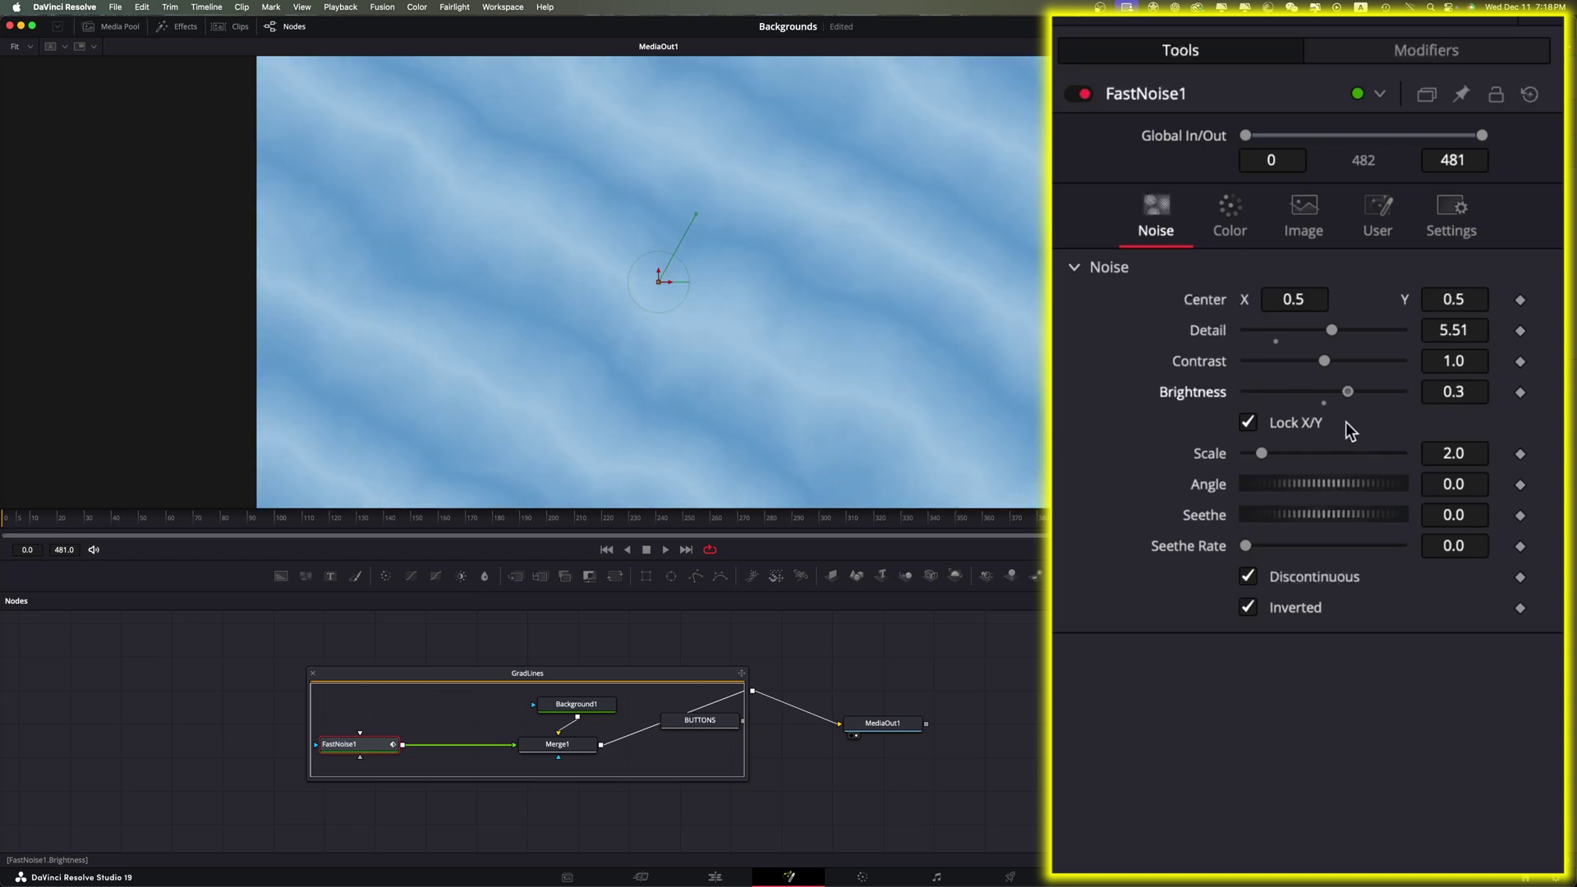
left_click_drag(1329, 361, 1406, 391)
left_click_drag(1250, 525, 1270, 522)
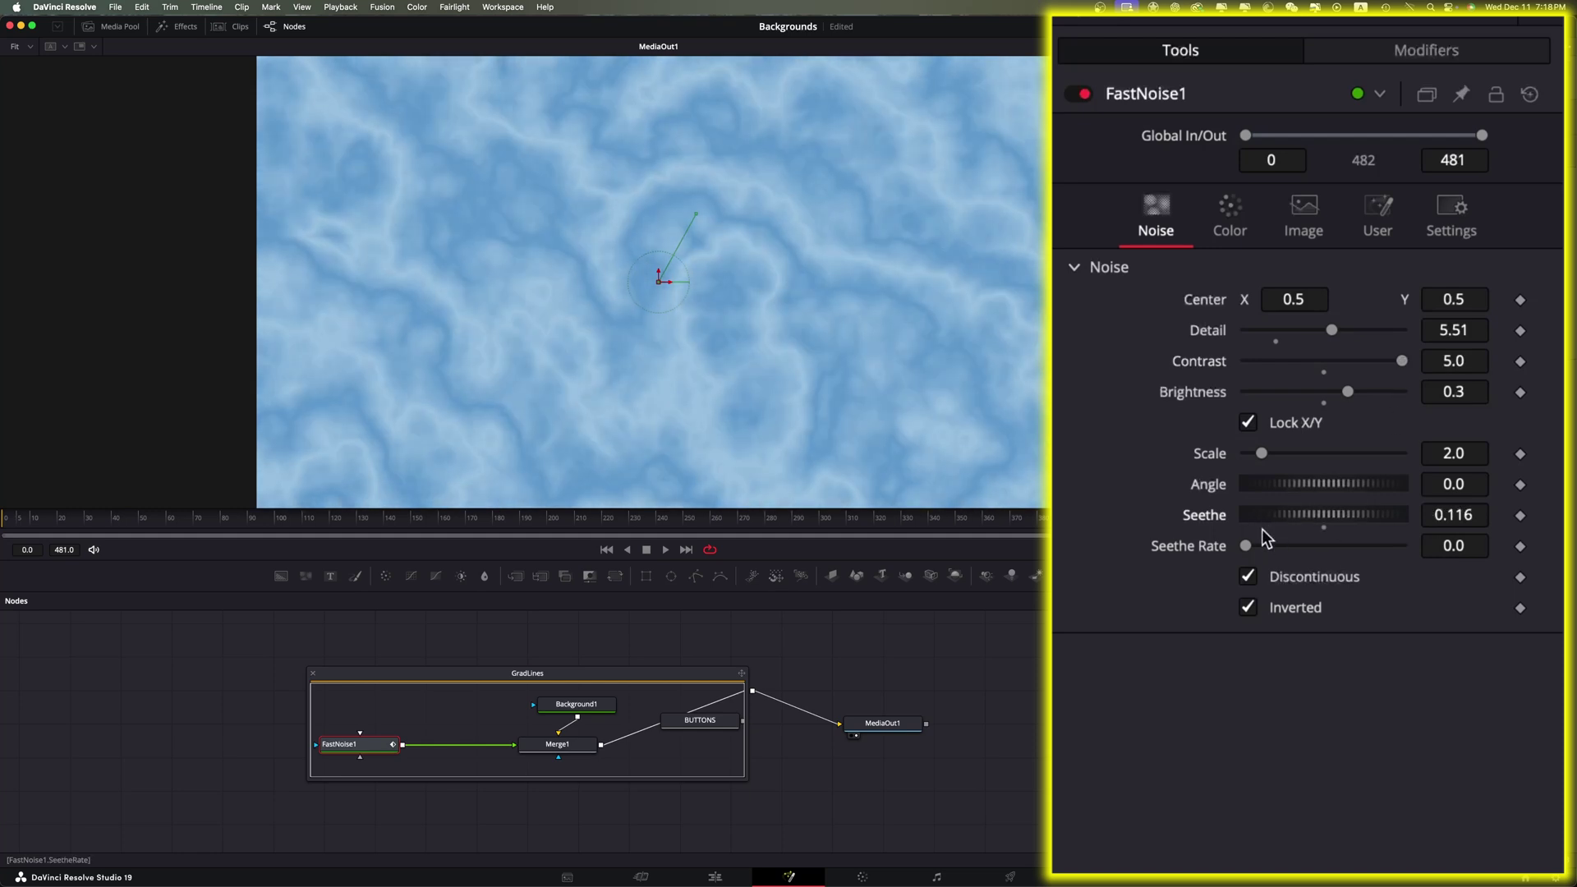
left_click_drag(1245, 546, 1250, 552)
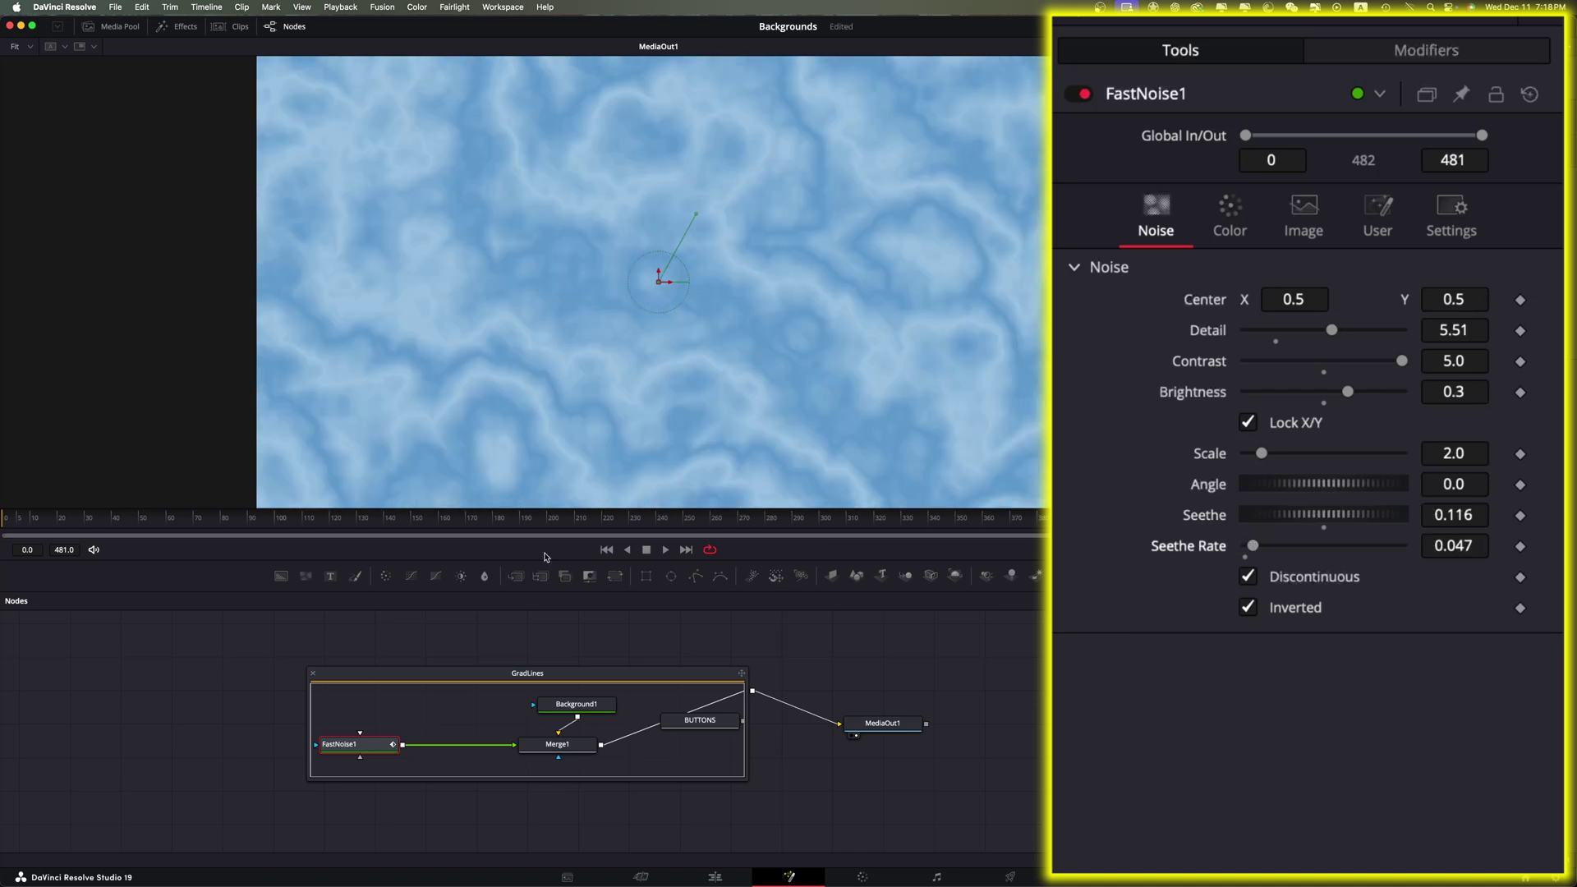
key("space")
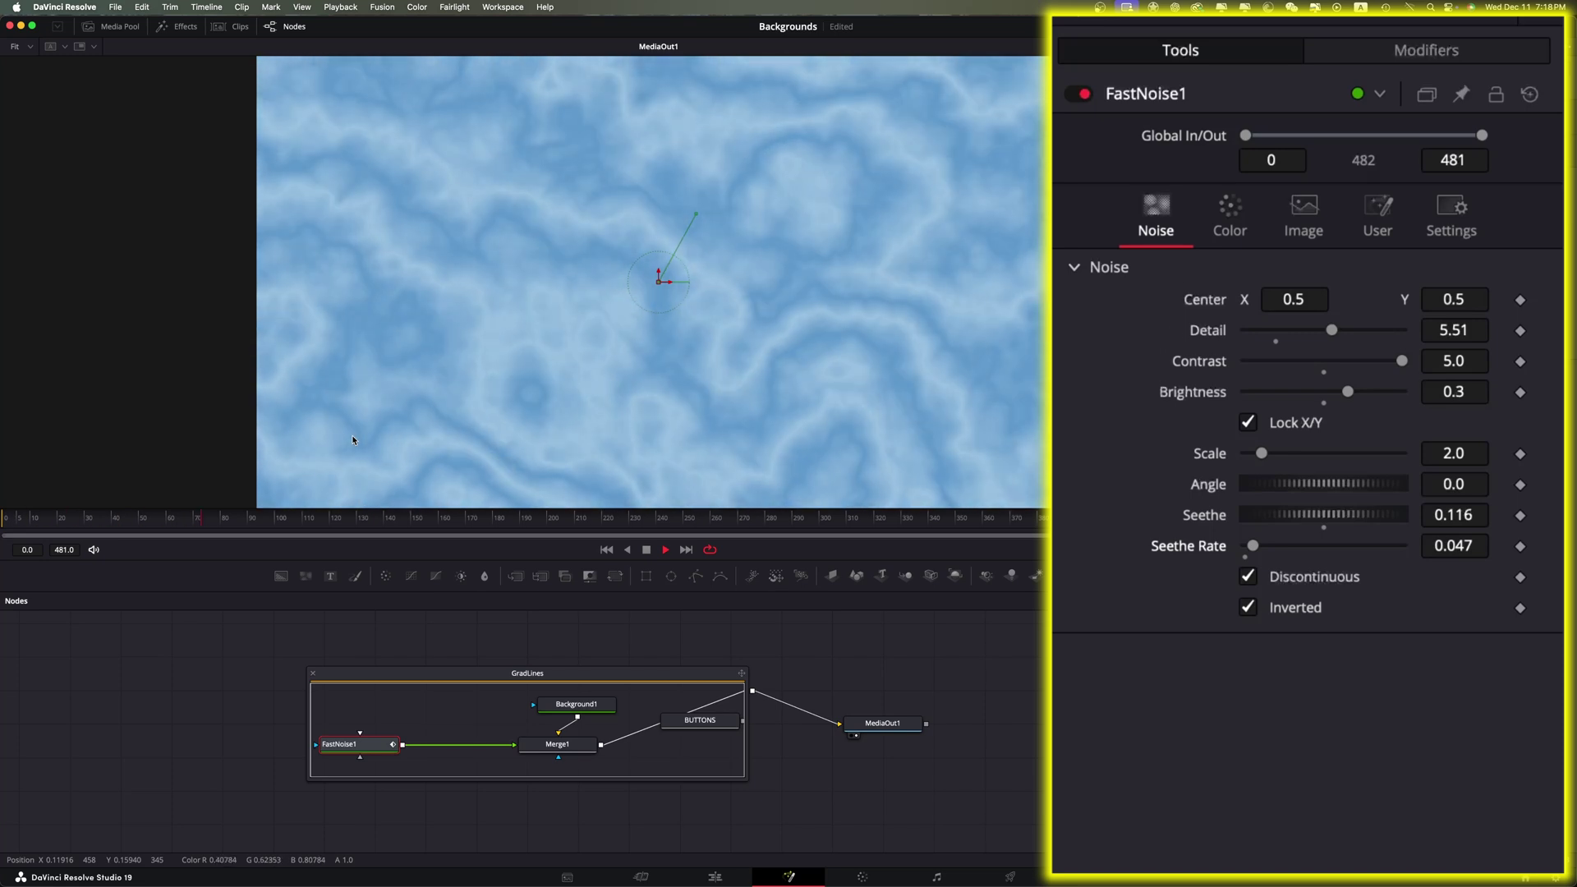
Step: Return to the Edit page and cycle through the Gradient Lines position presets, ending with Vertical and Thin
left_click(713, 874)
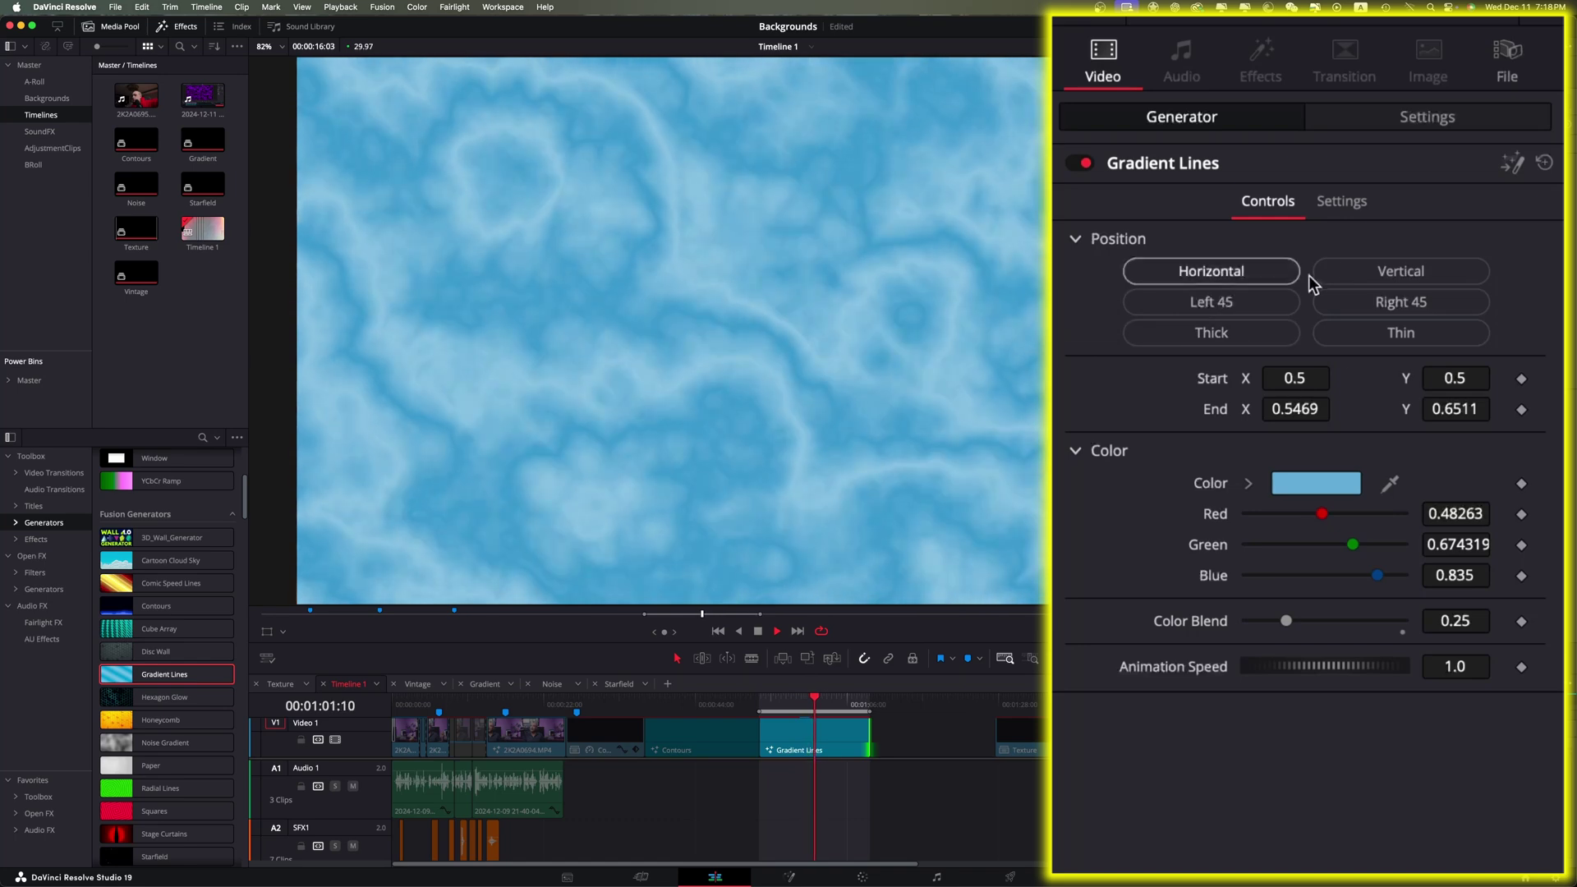
left_click(1192, 270)
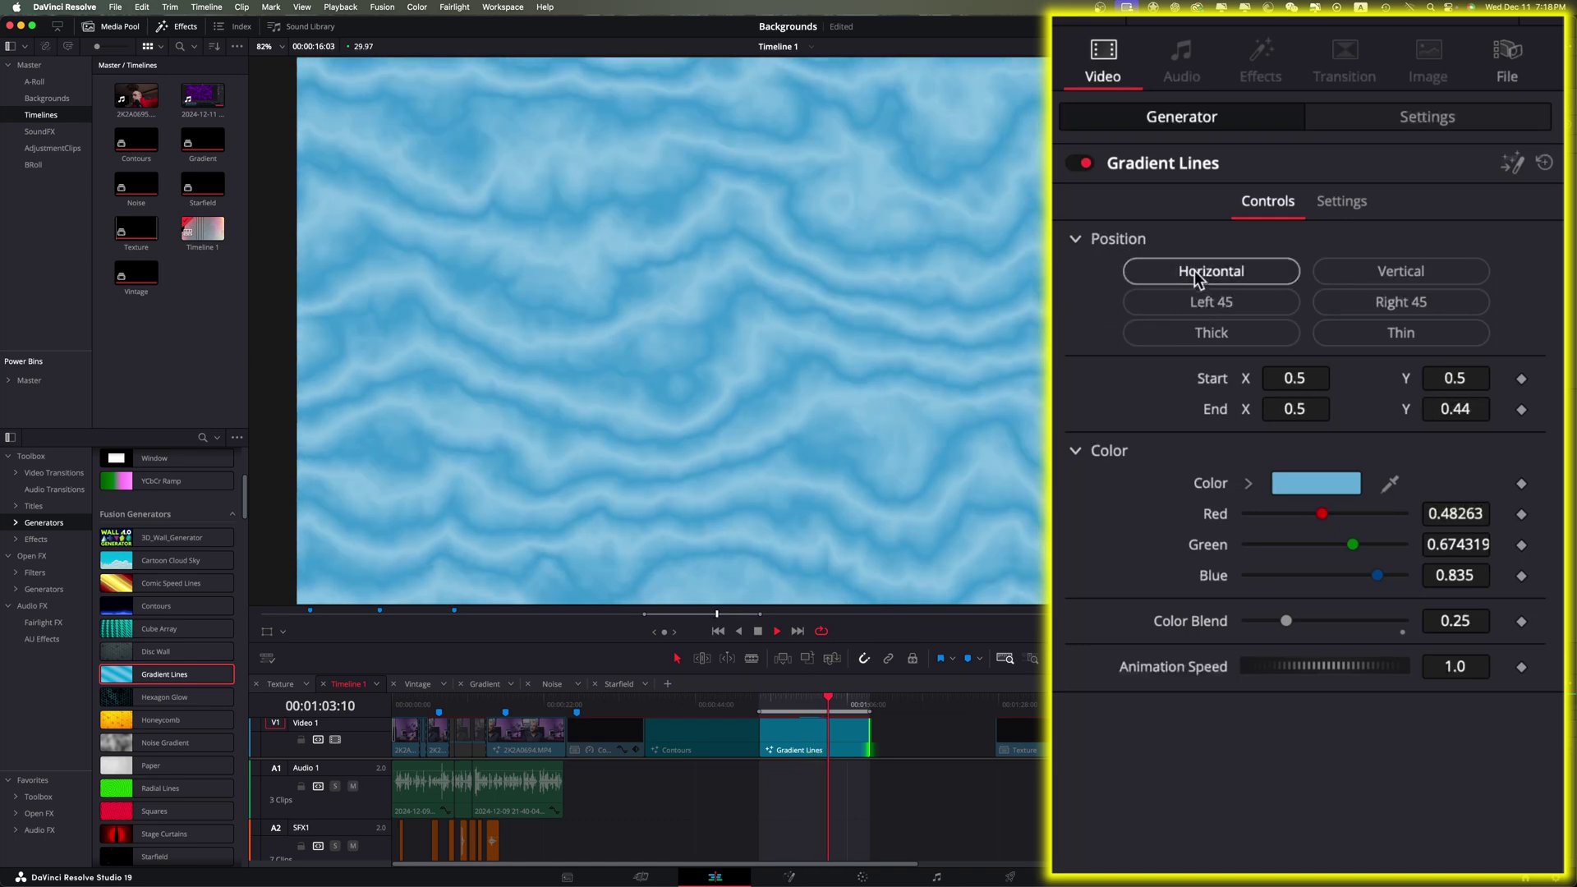
left_click(1204, 303)
left_click(1211, 332)
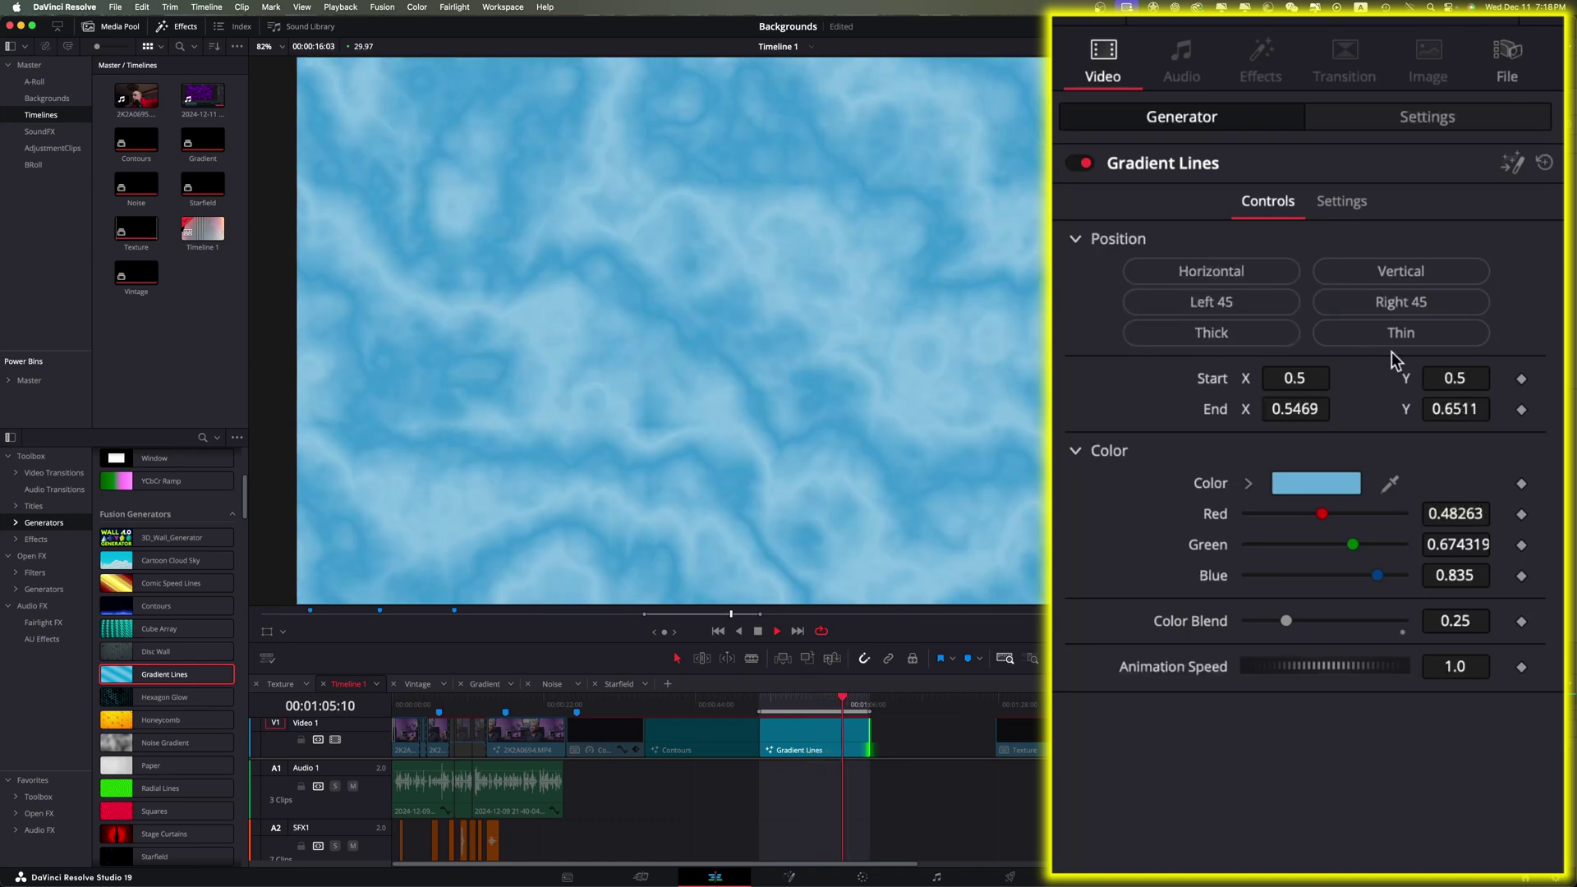
left_click(1397, 340)
left_click(1407, 305)
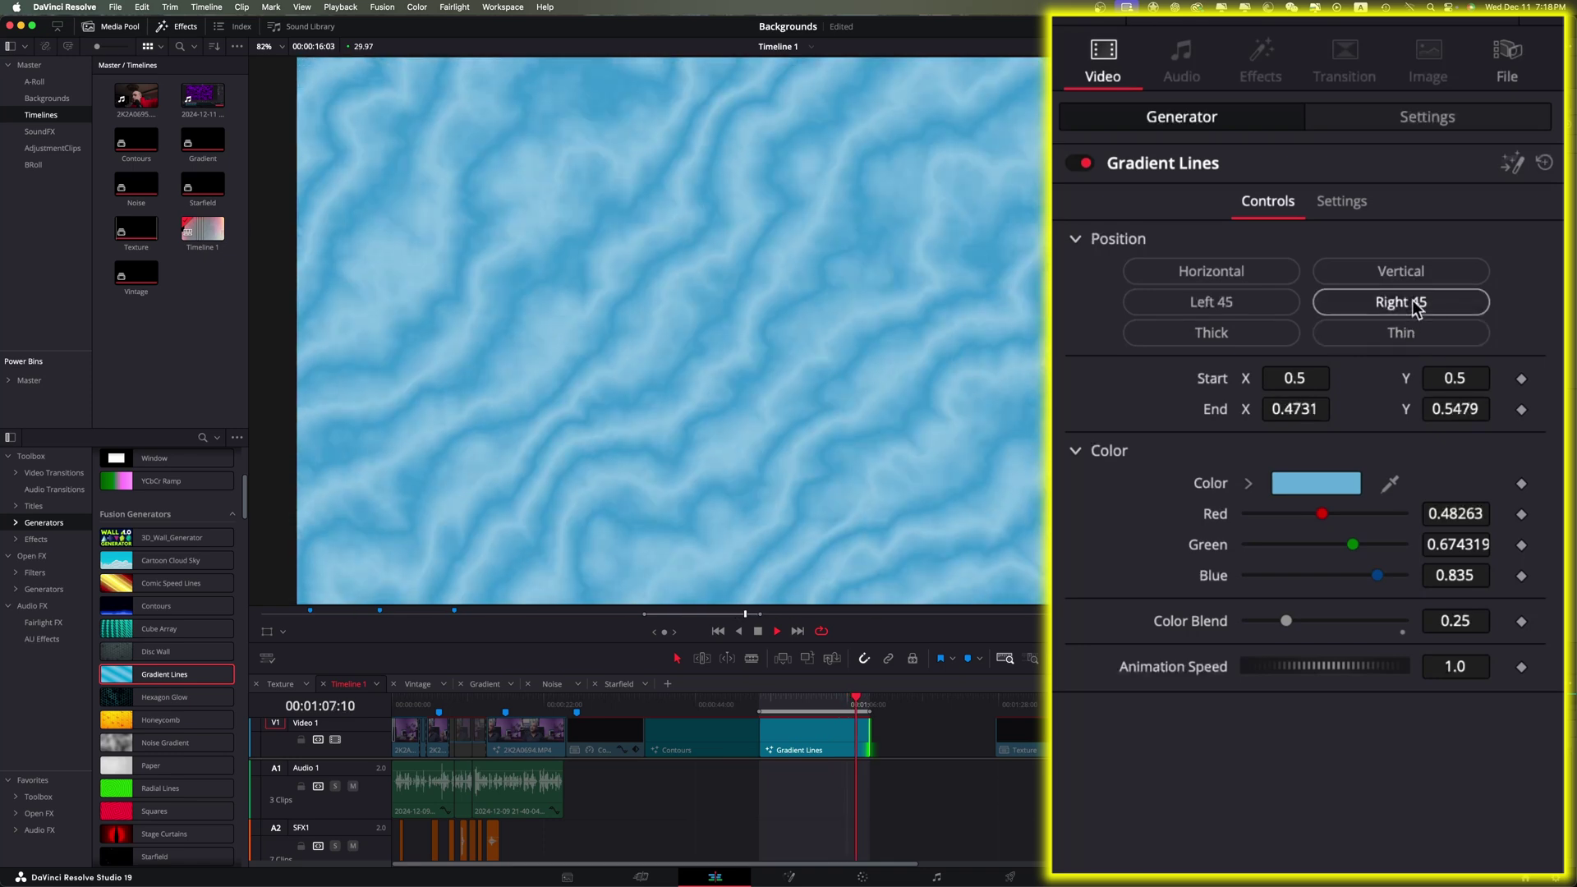
left_click(1408, 273)
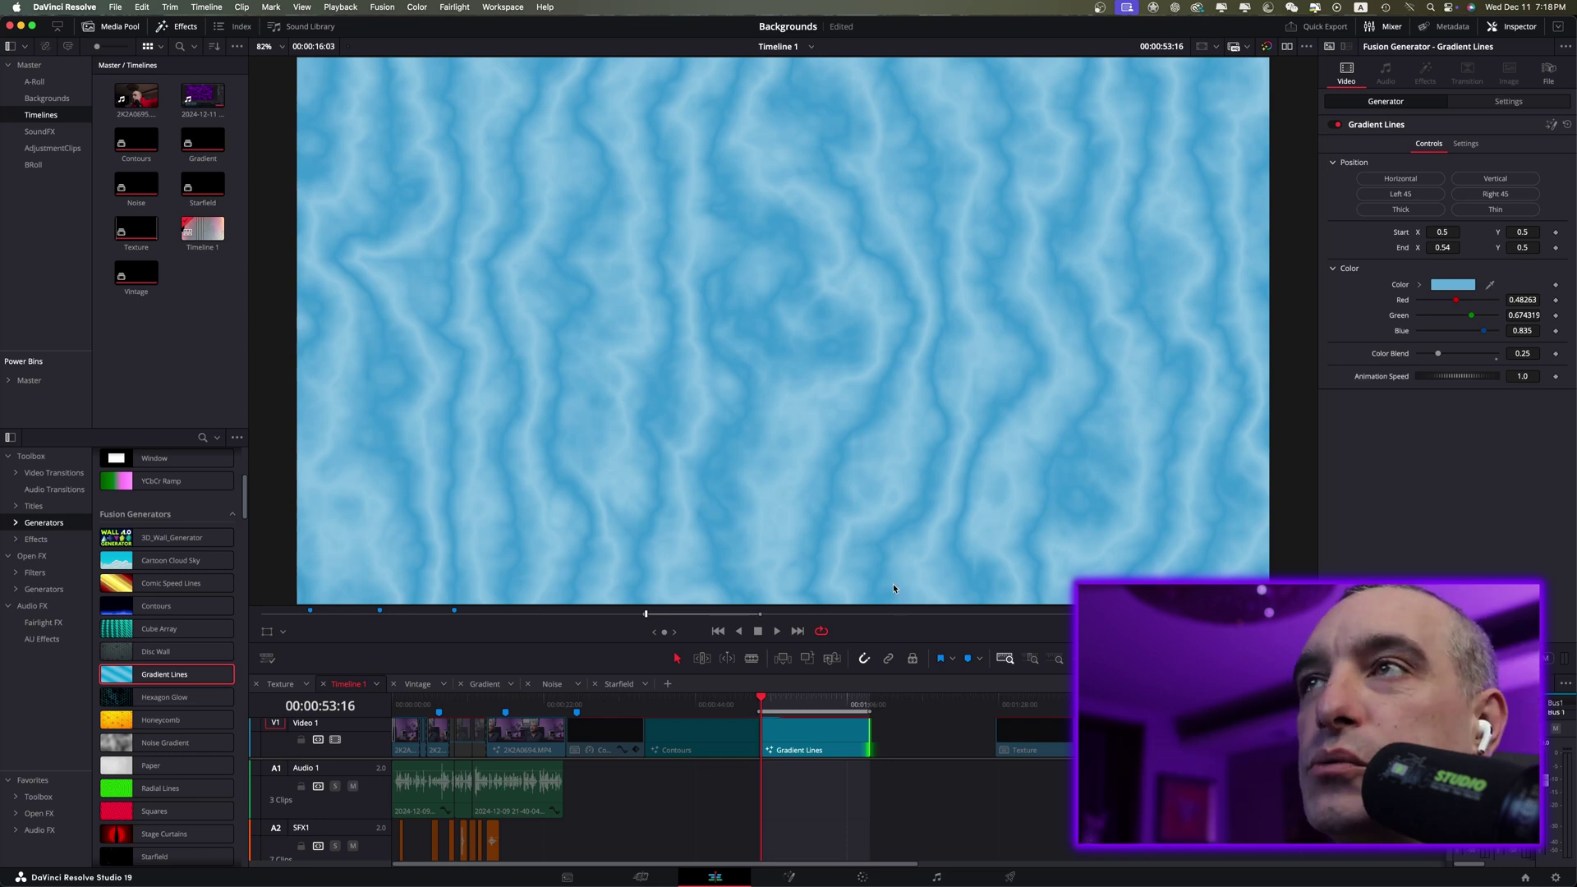
left_click(1494, 209)
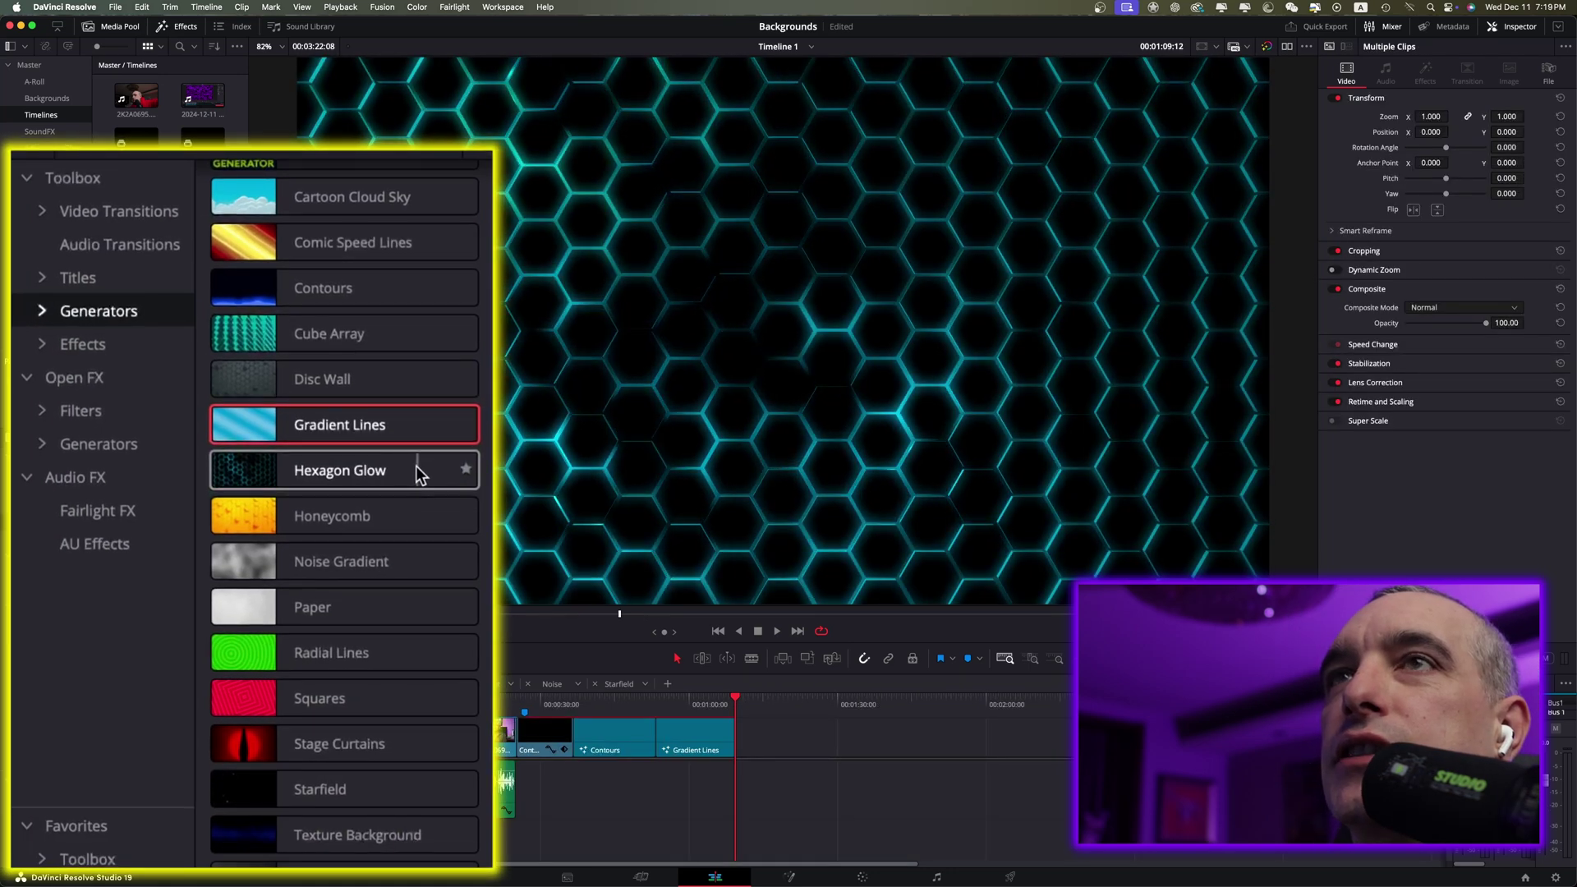
Step: Place and play a Hexagon Glow generator after the Gradient Lines clip, and expand its Light 1, Light 2 and Light 3 settings
left_click_drag(150, 605, 837, 743)
key("space")
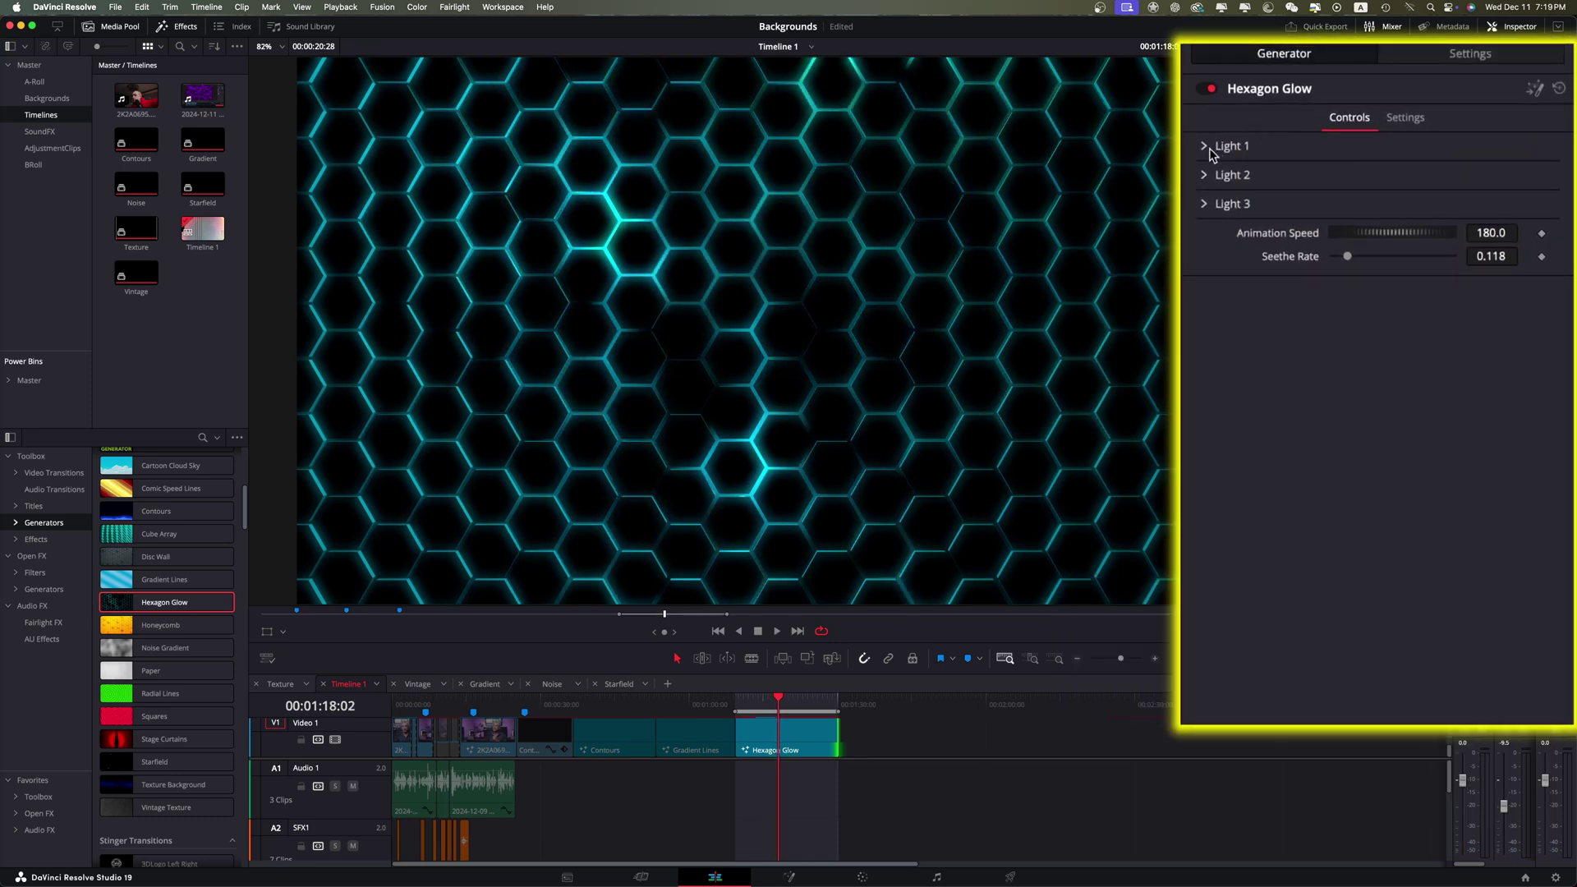
left_click(1205, 146)
left_click(1204, 319)
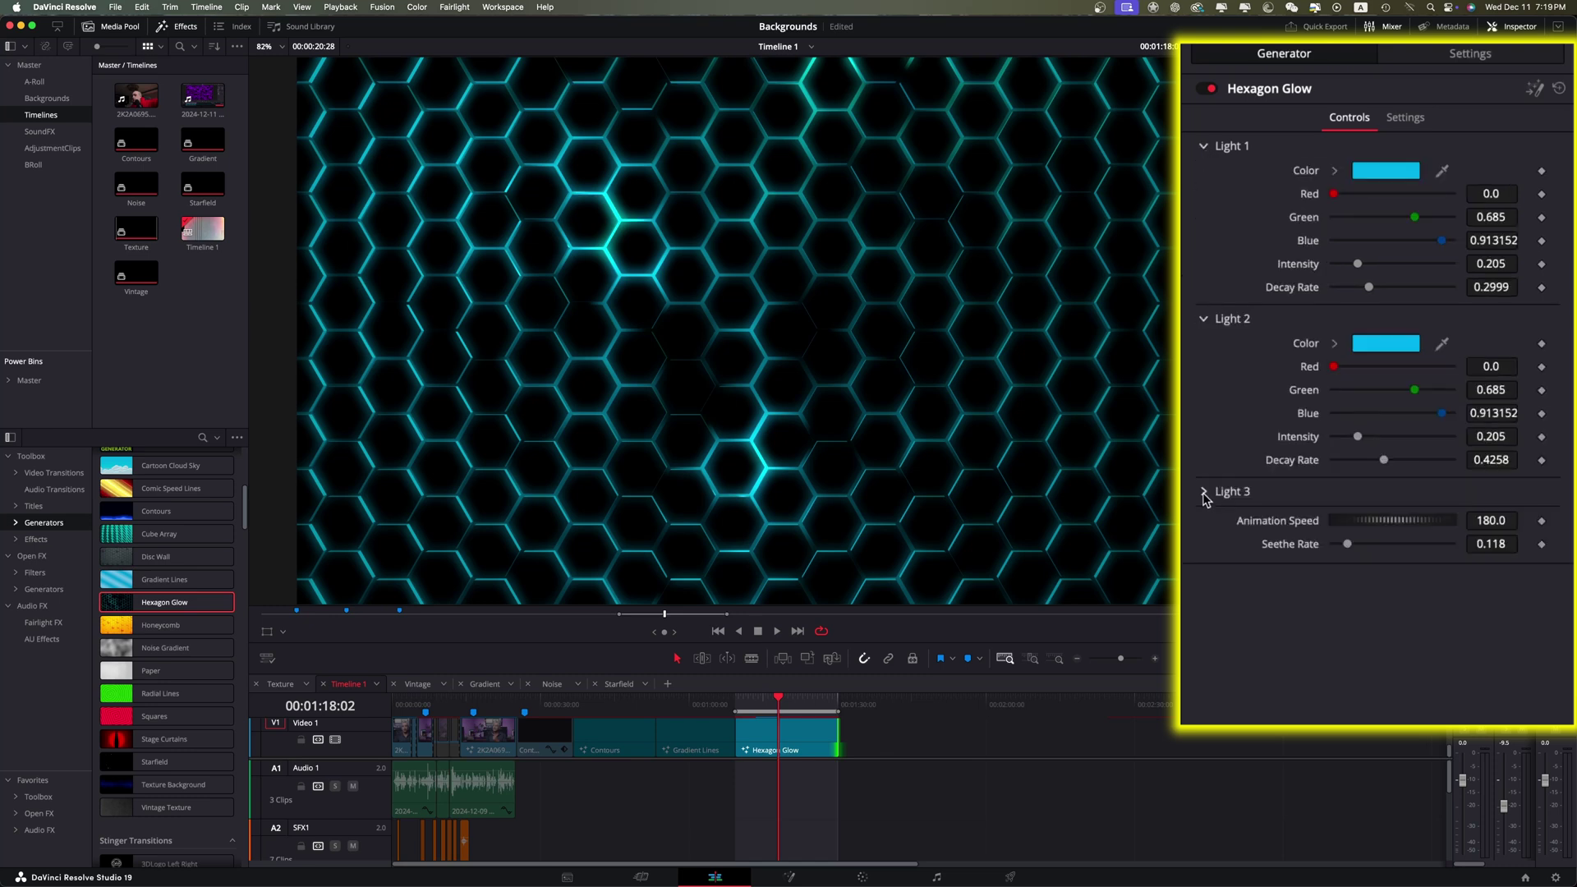
left_click(1204, 491)
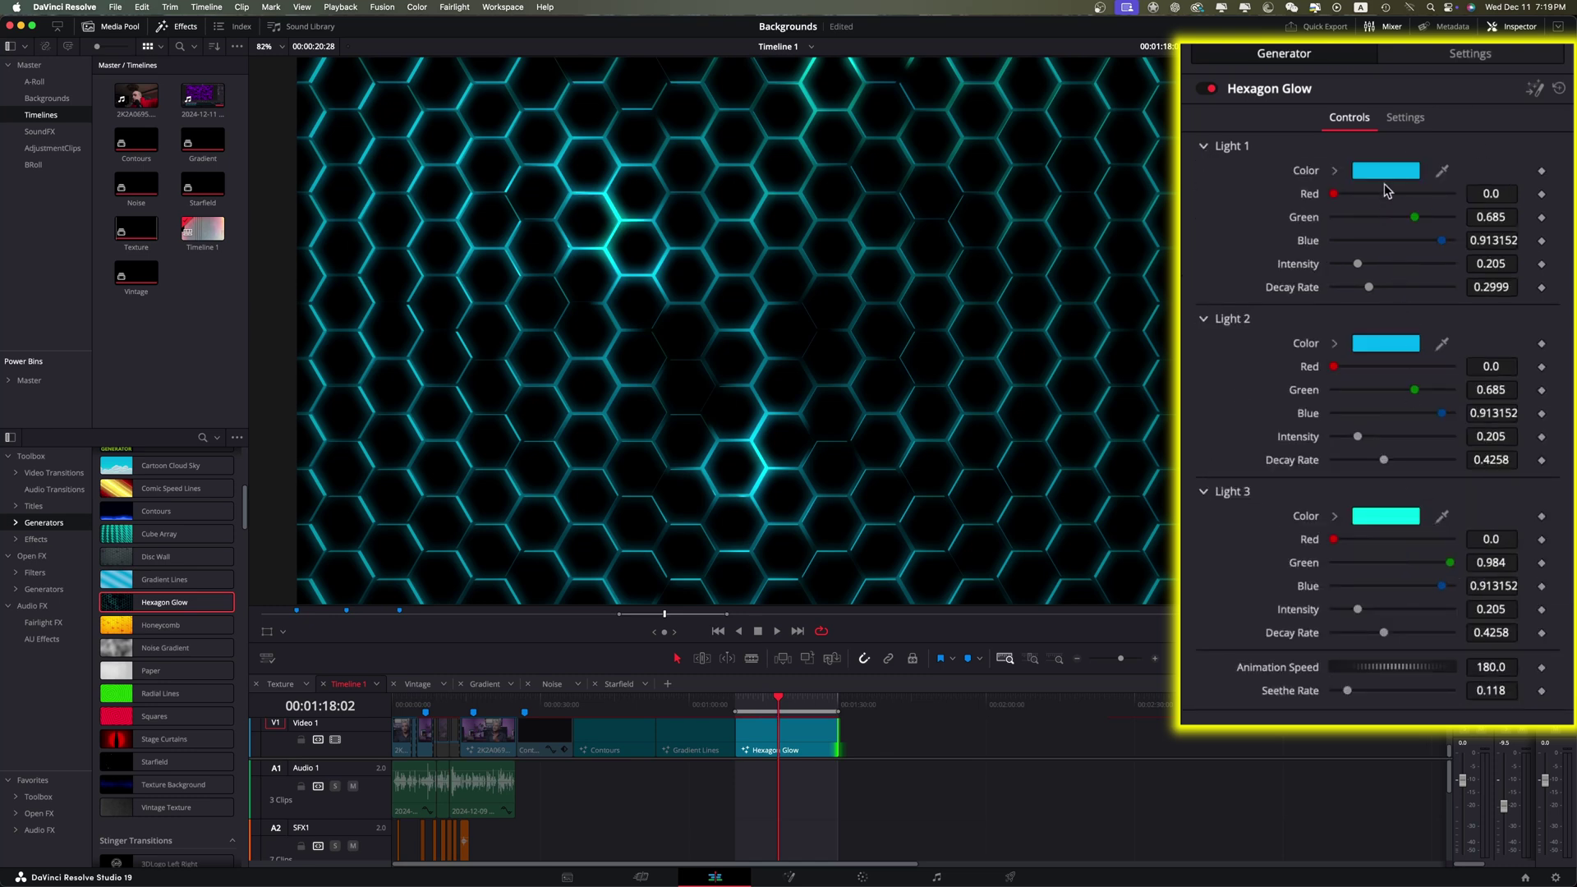
Step: Set the Light 1 and Light 2 colors to dark purple with Red 0.329411, Green 0.105882 and Blue 0.619607
left_click(1386, 172)
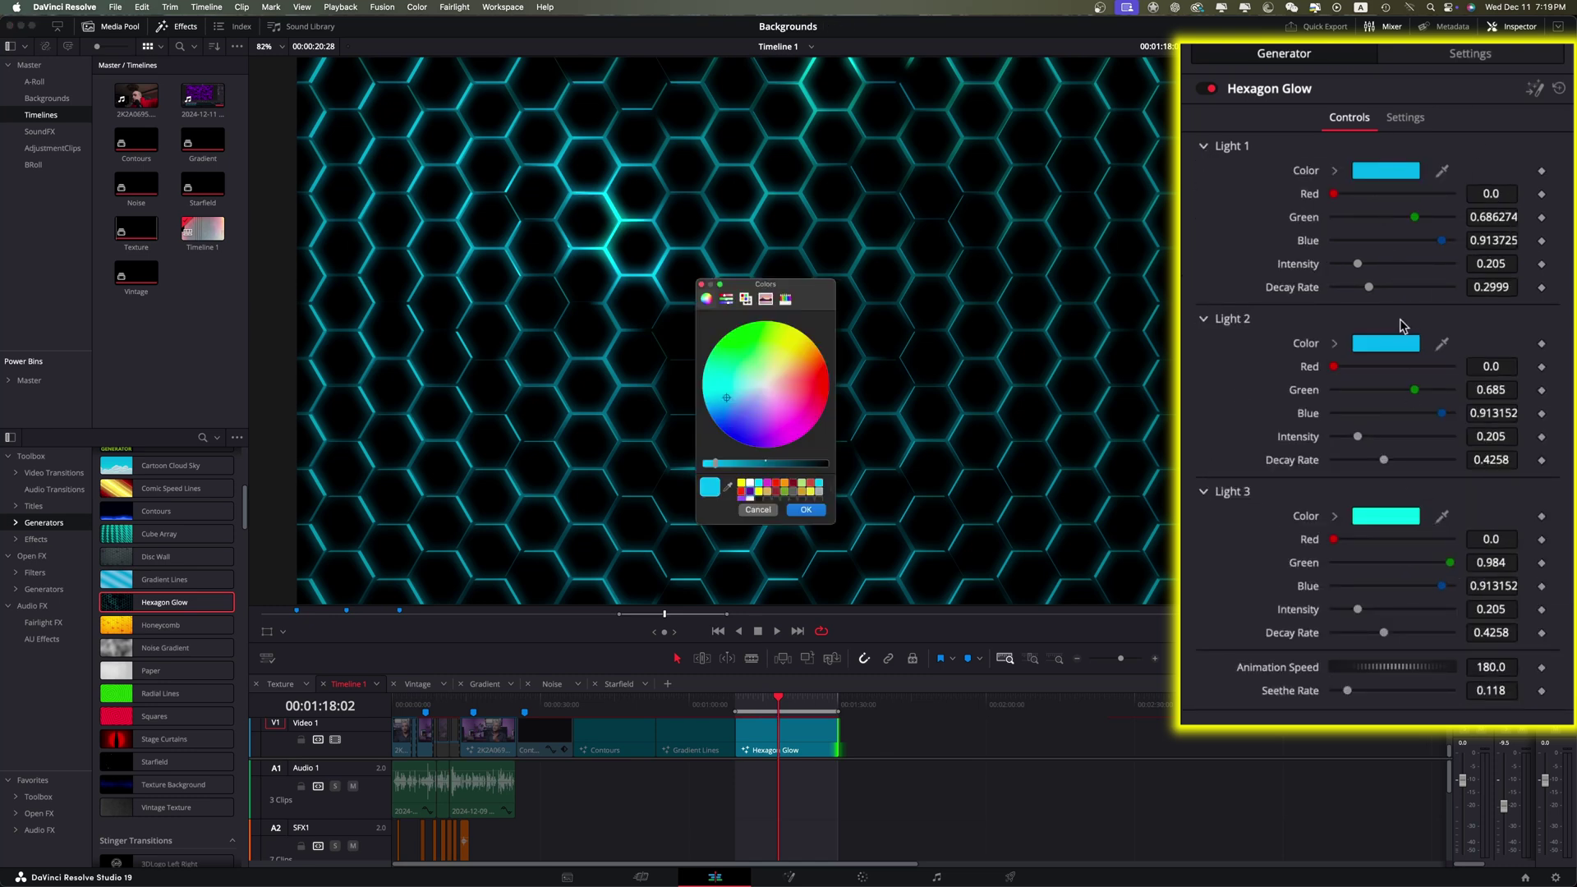
left_click(748, 491)
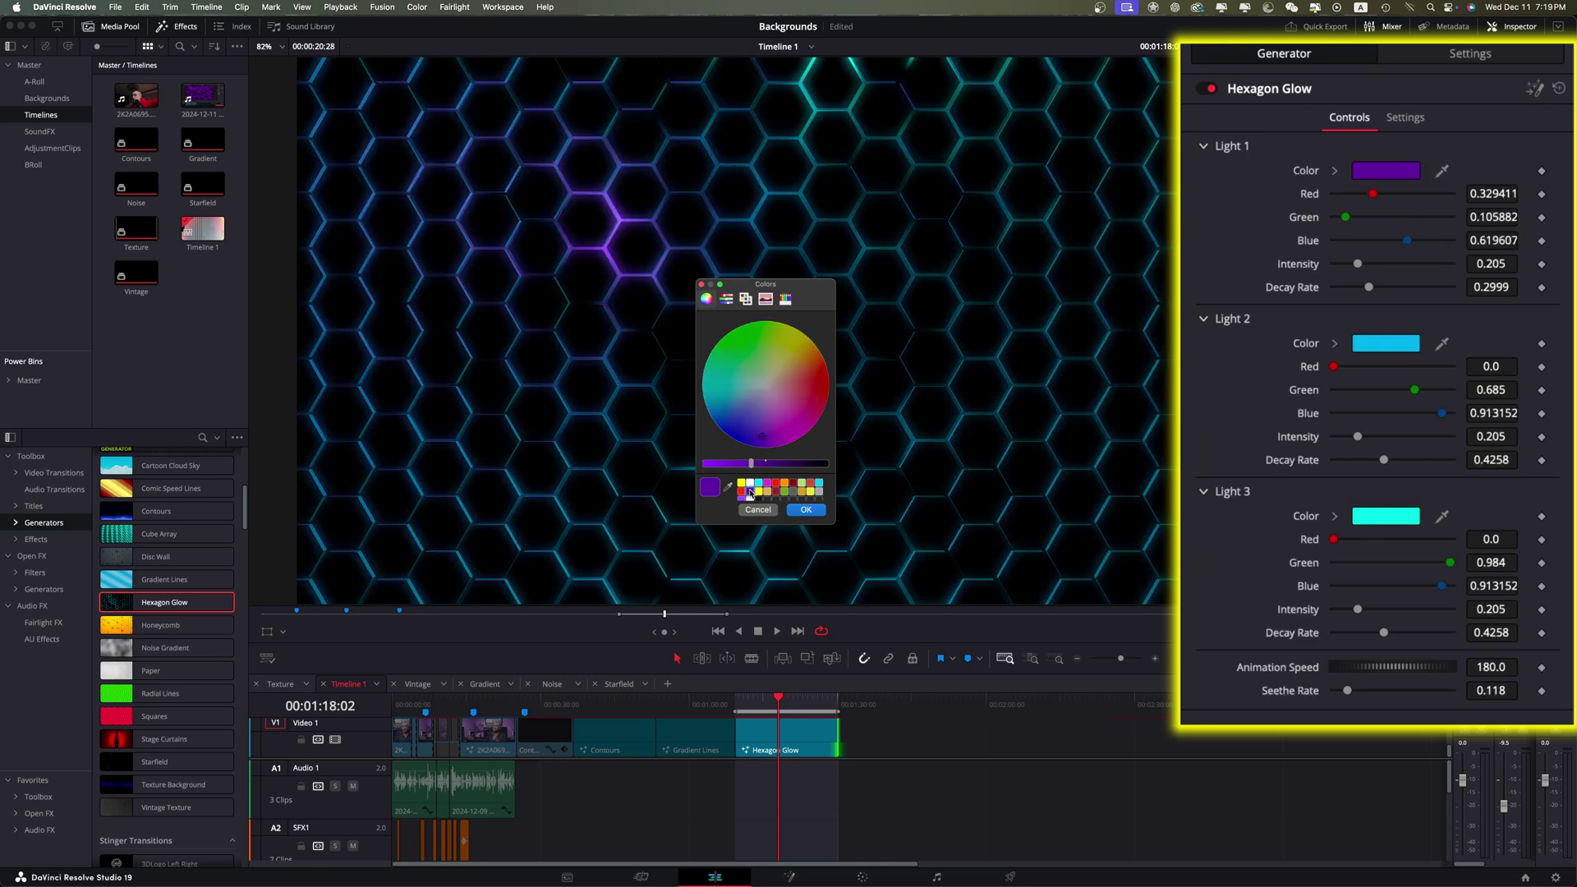
left_click(808, 511)
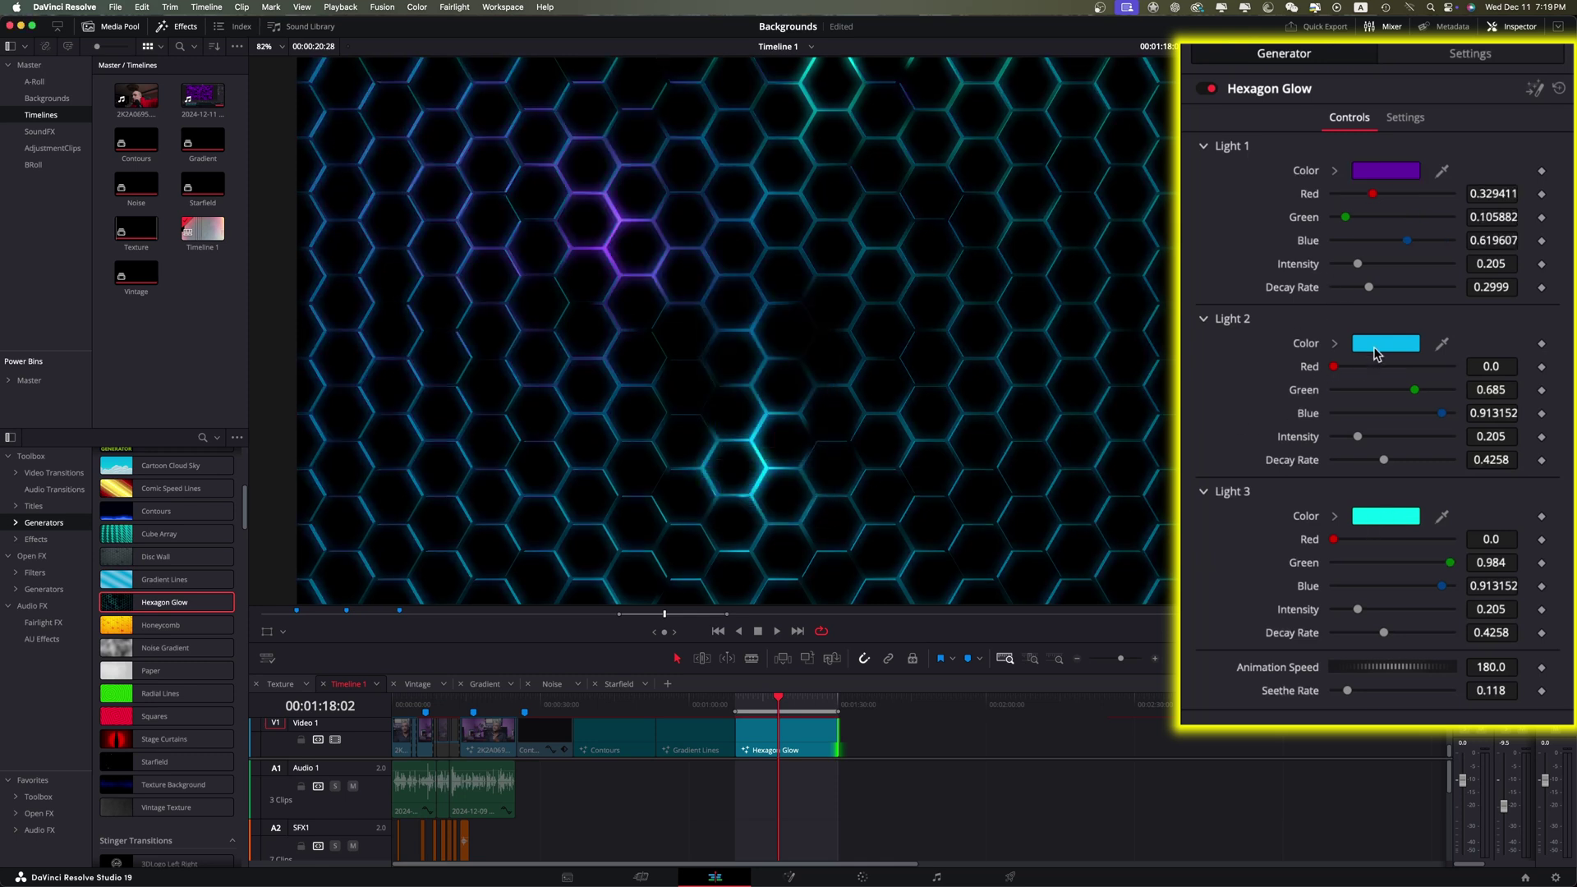
left_click(1378, 345)
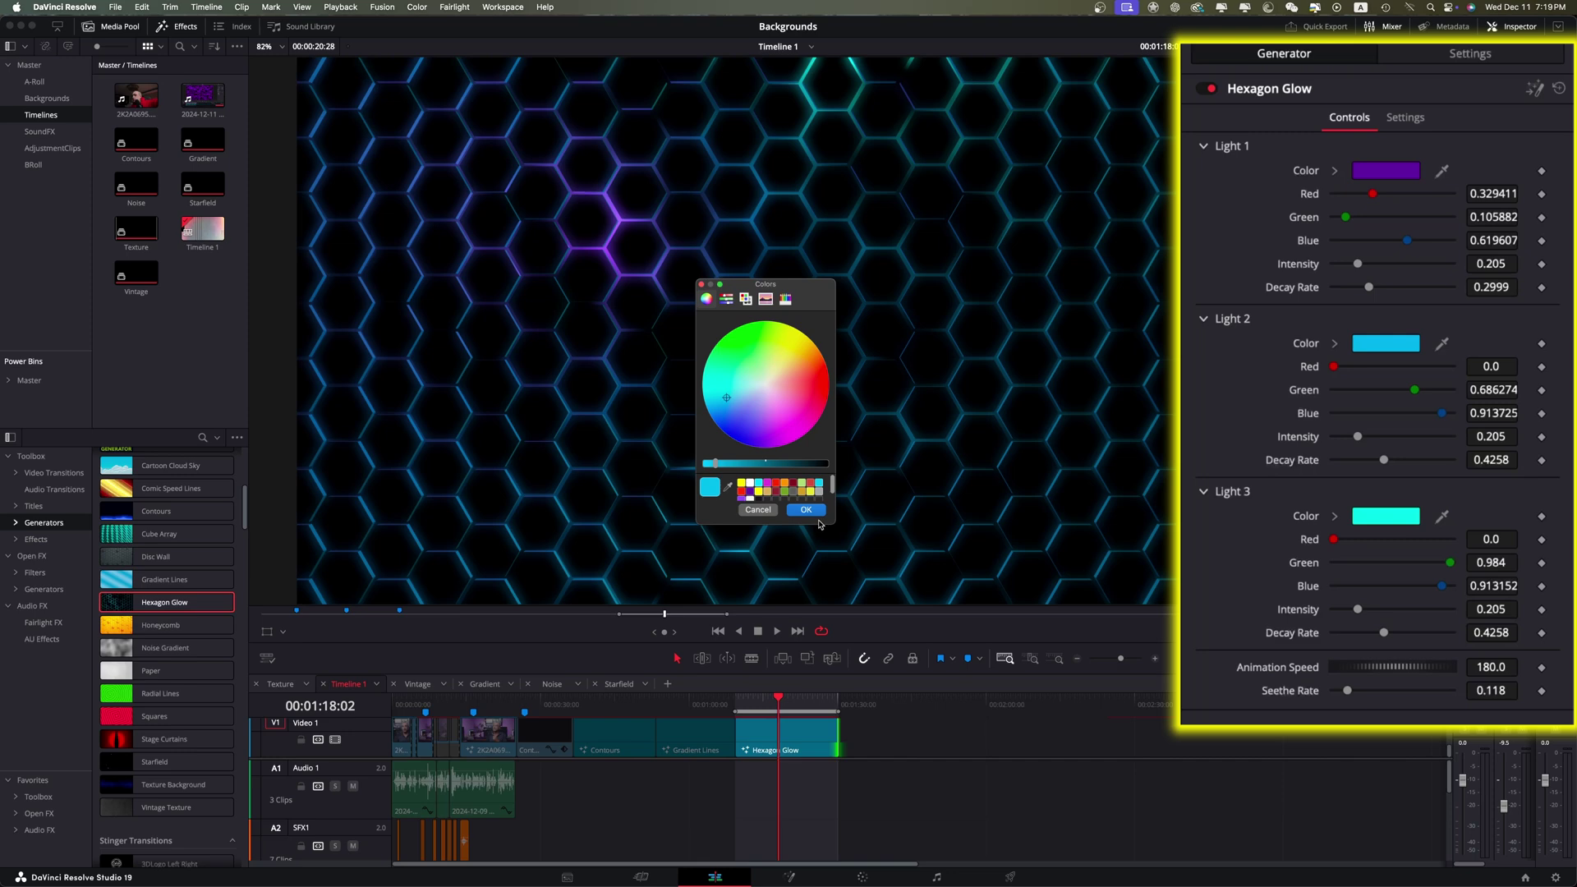
left_click(749, 491)
left_click(806, 510)
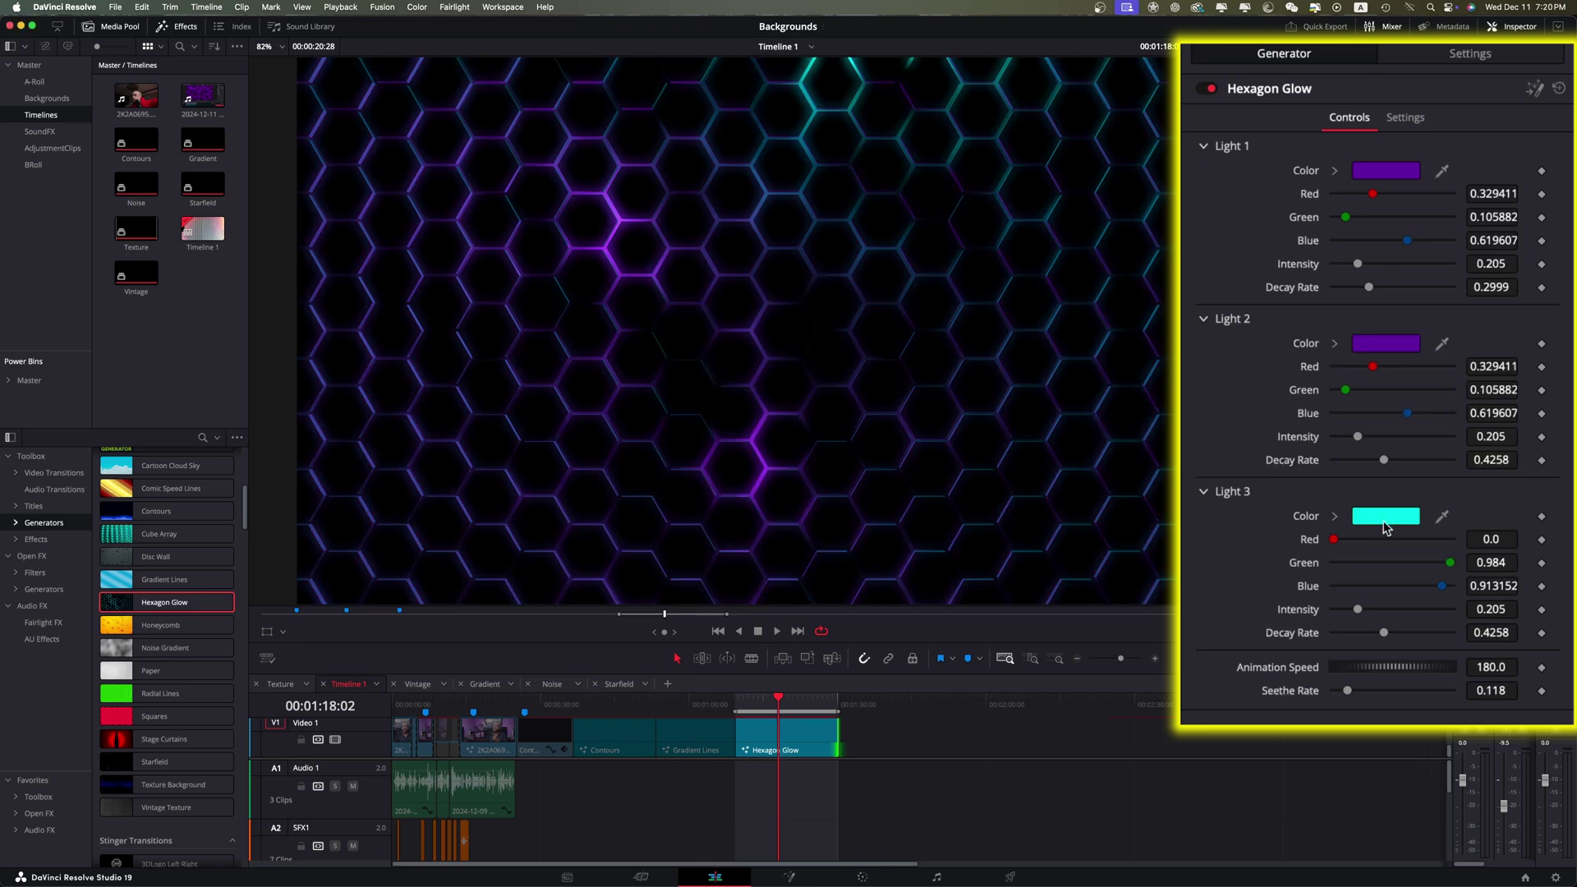
Step: Set the Light 3 color to bright violet with Red 0.525490, Green 0.164705 and Blue 1.0, and play the result
left_click(1384, 518)
scroll(760, 486, "down", 1)
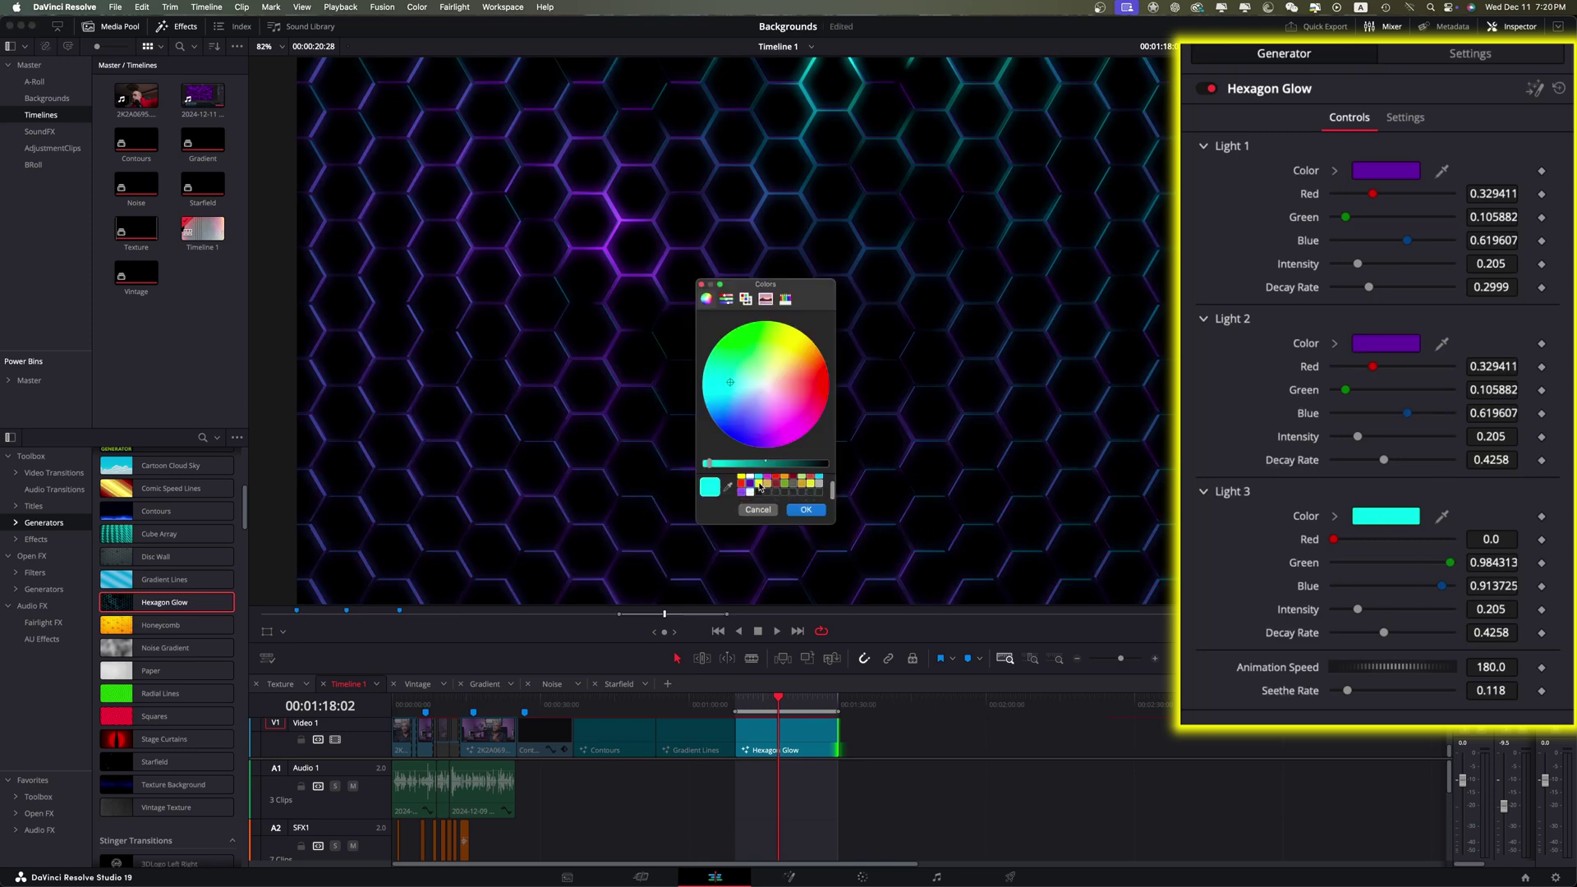
left_click(742, 493)
left_click(806, 509)
key("space")
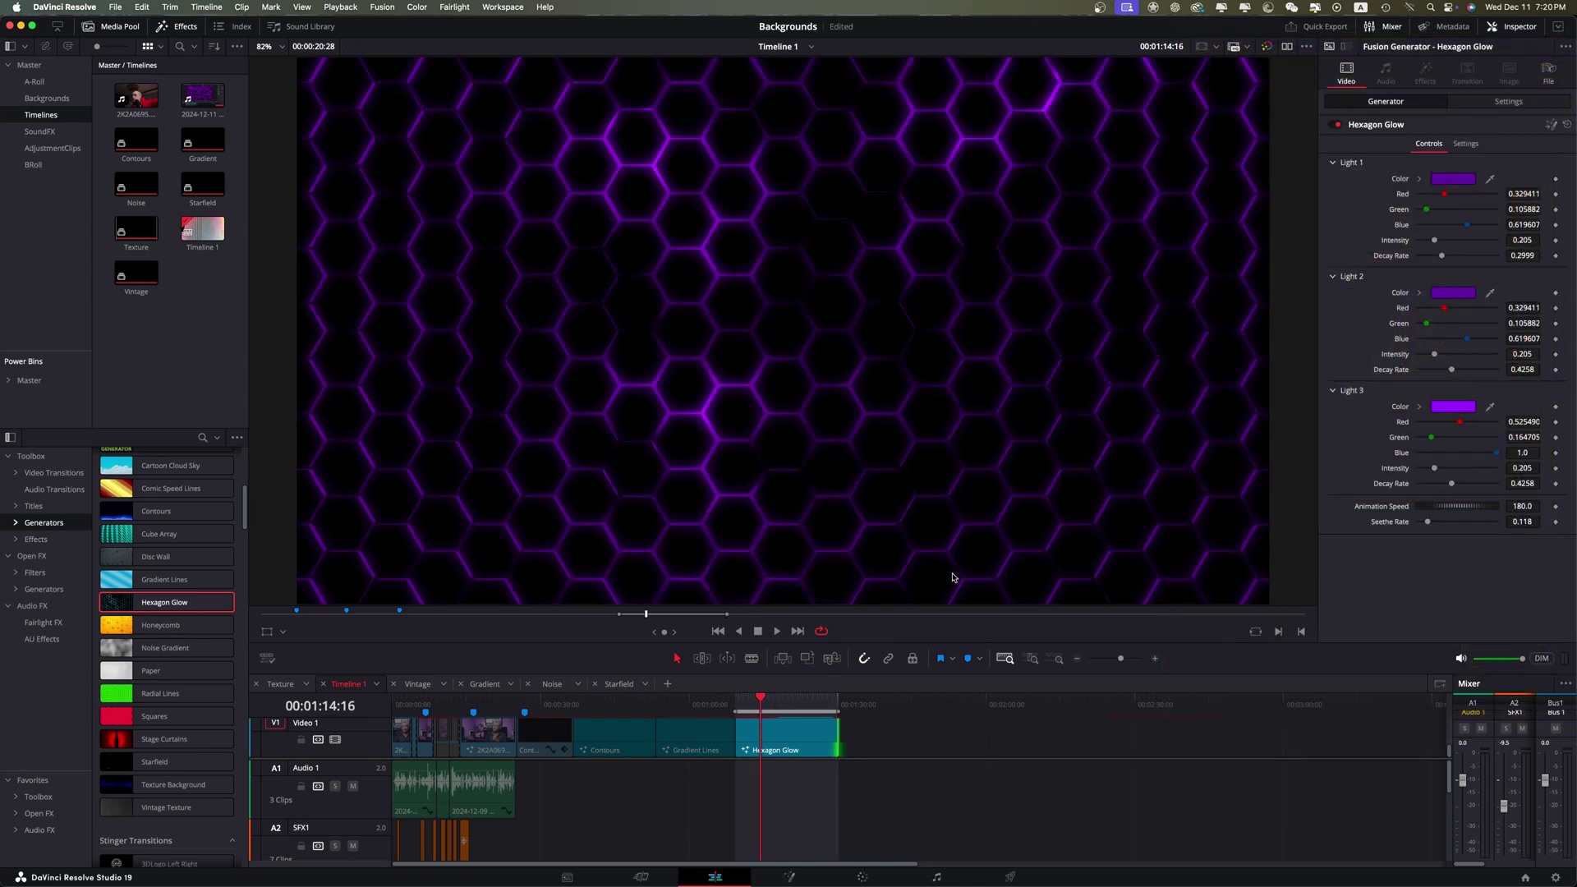
Step: Open the Hexagon Glow clip on the Fusion page and expand the HexagonGlow group to show its inner nodes
key("shift+z")
left_click(789, 877)
left_click_drag(221, 647, 503, 767)
left_click_drag(309, 644, 766, 677)
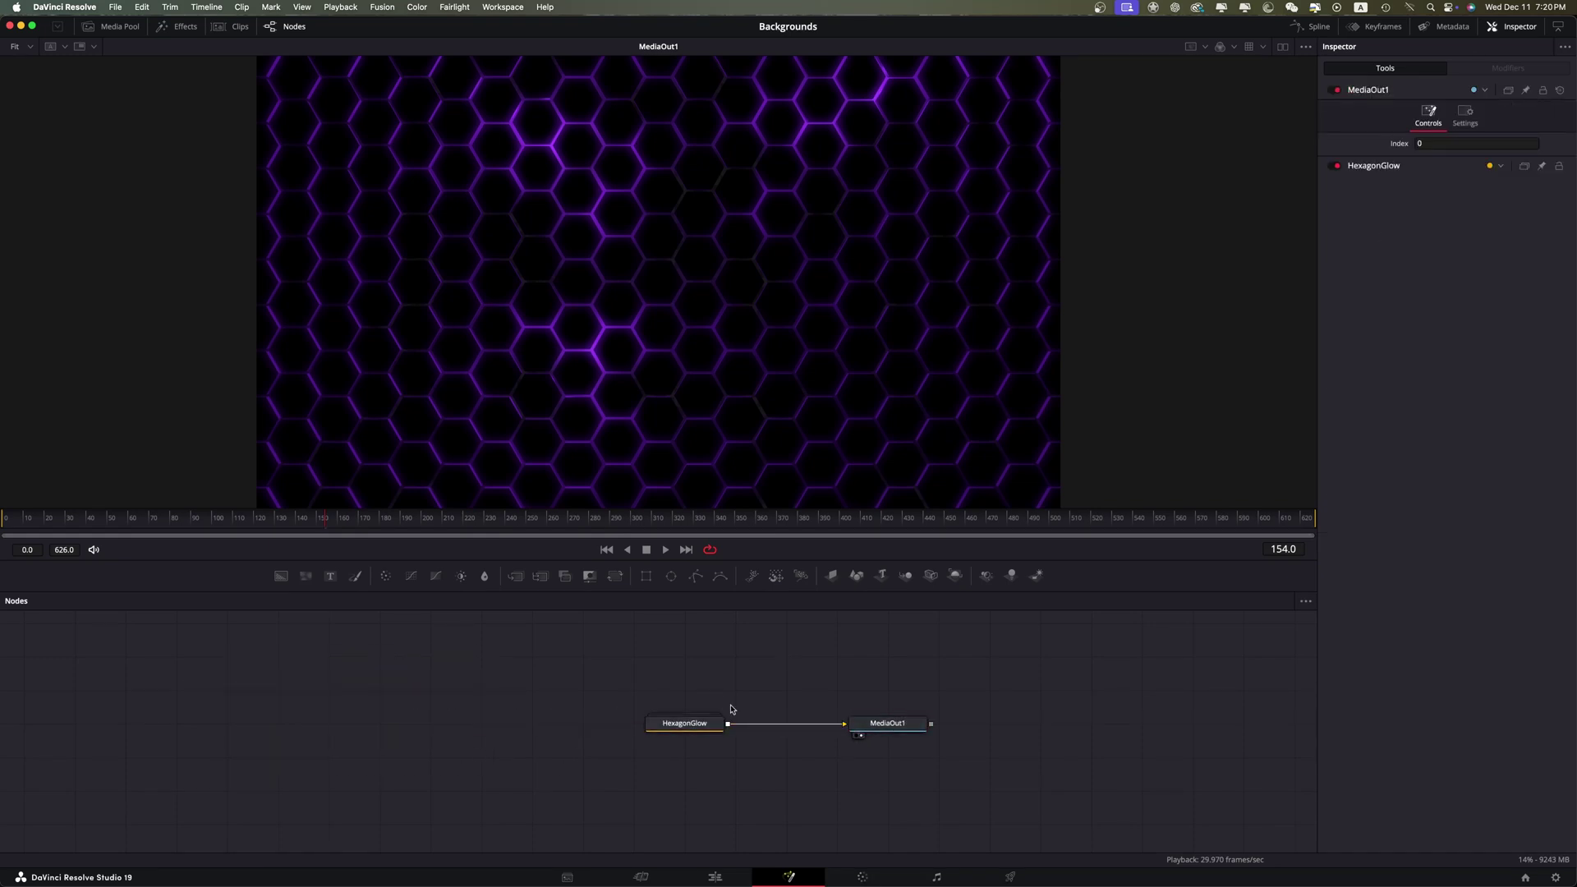
double_click(688, 725)
scroll(649, 706, "down", 5)
scroll(678, 727, "up", 10)
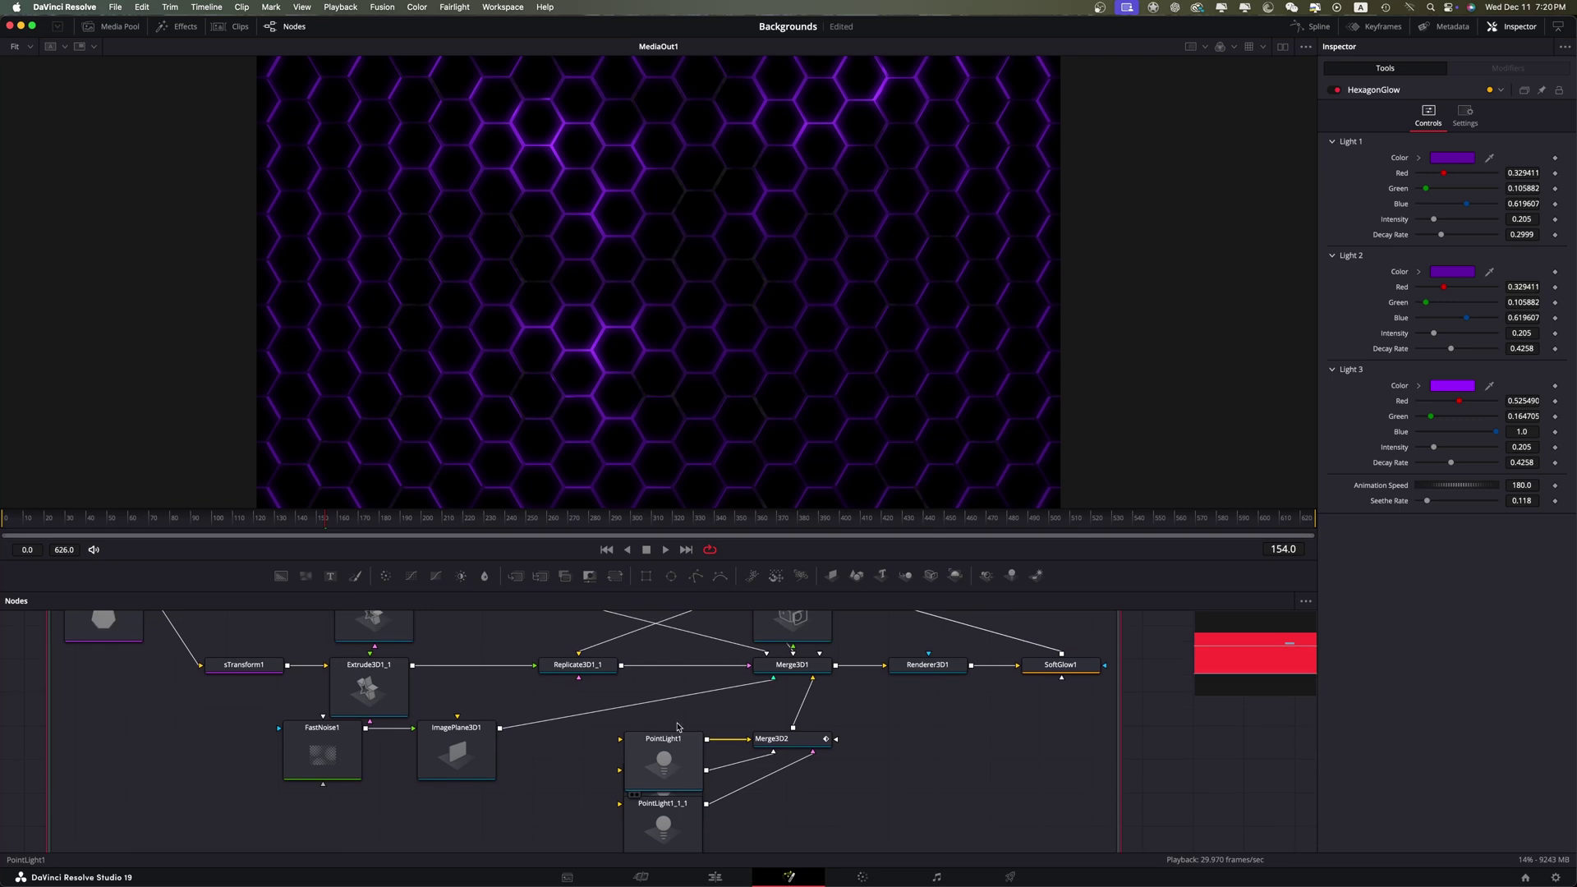
scroll(575, 731, "down", 8)
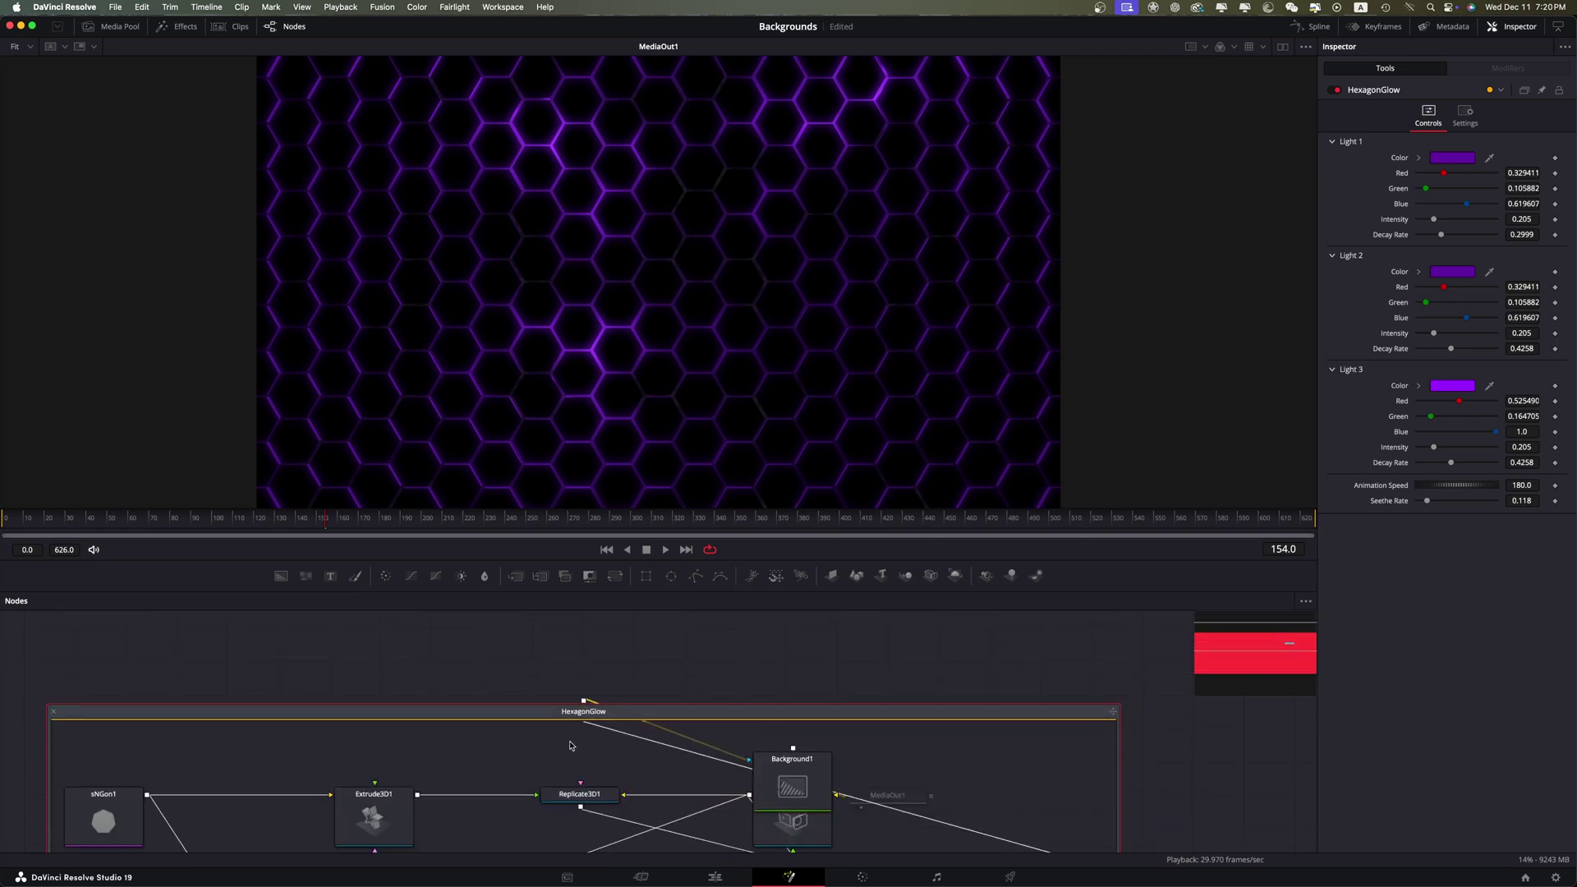
Step: Enlarge the node area and turn off Force Source Tile Pictures for the nodes in the group
left_click_drag(751, 557, 729, 285)
scroll(757, 637, "up", 3)
scroll(1011, 669, "up", 3)
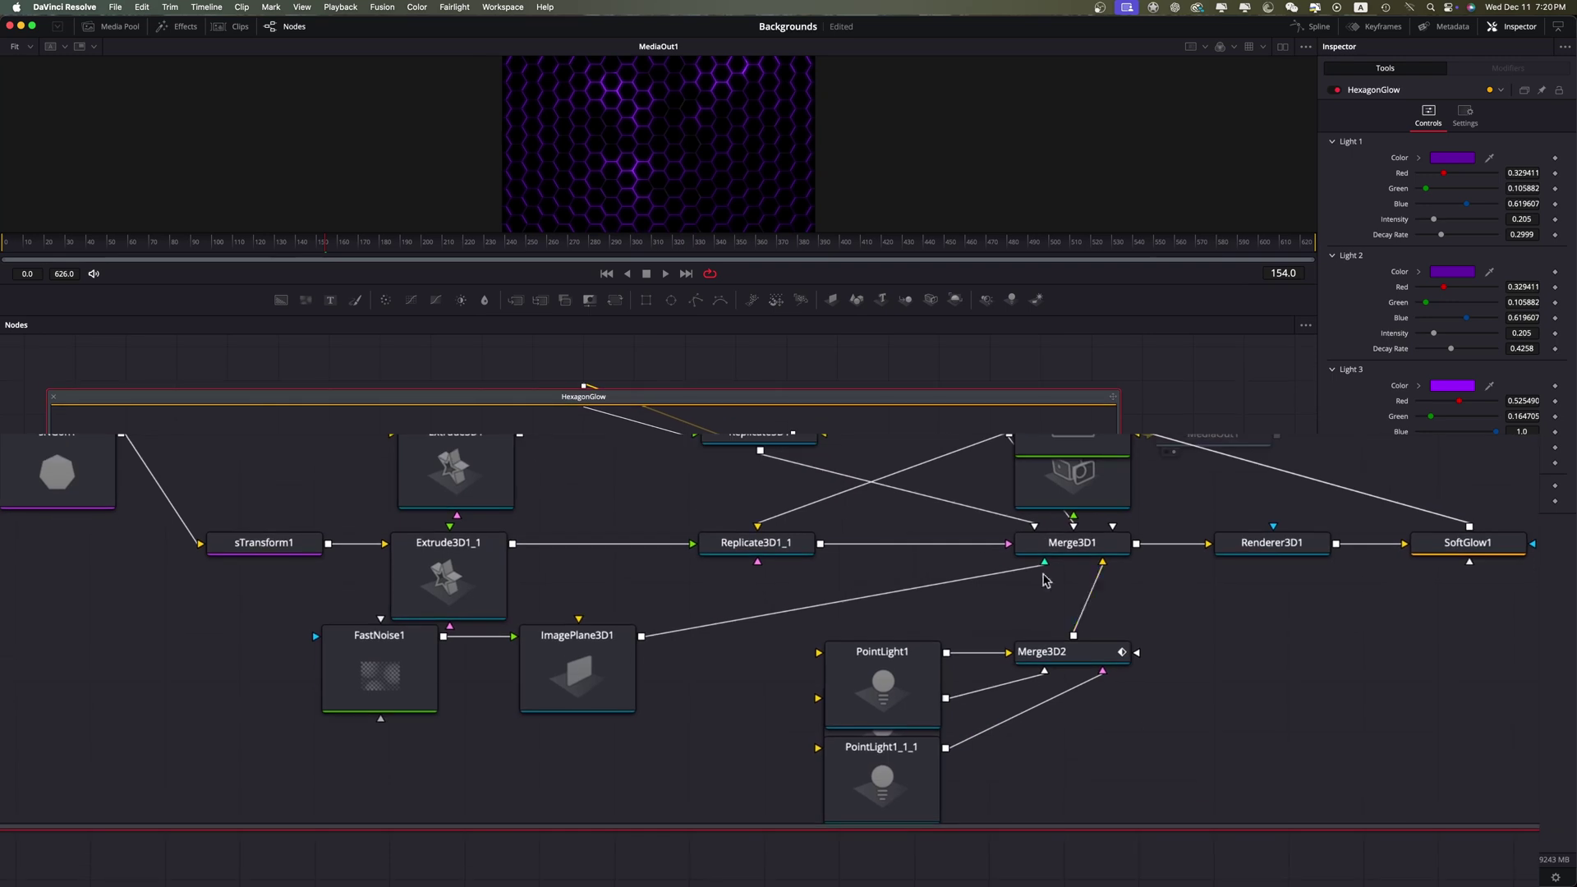
key("super+z")
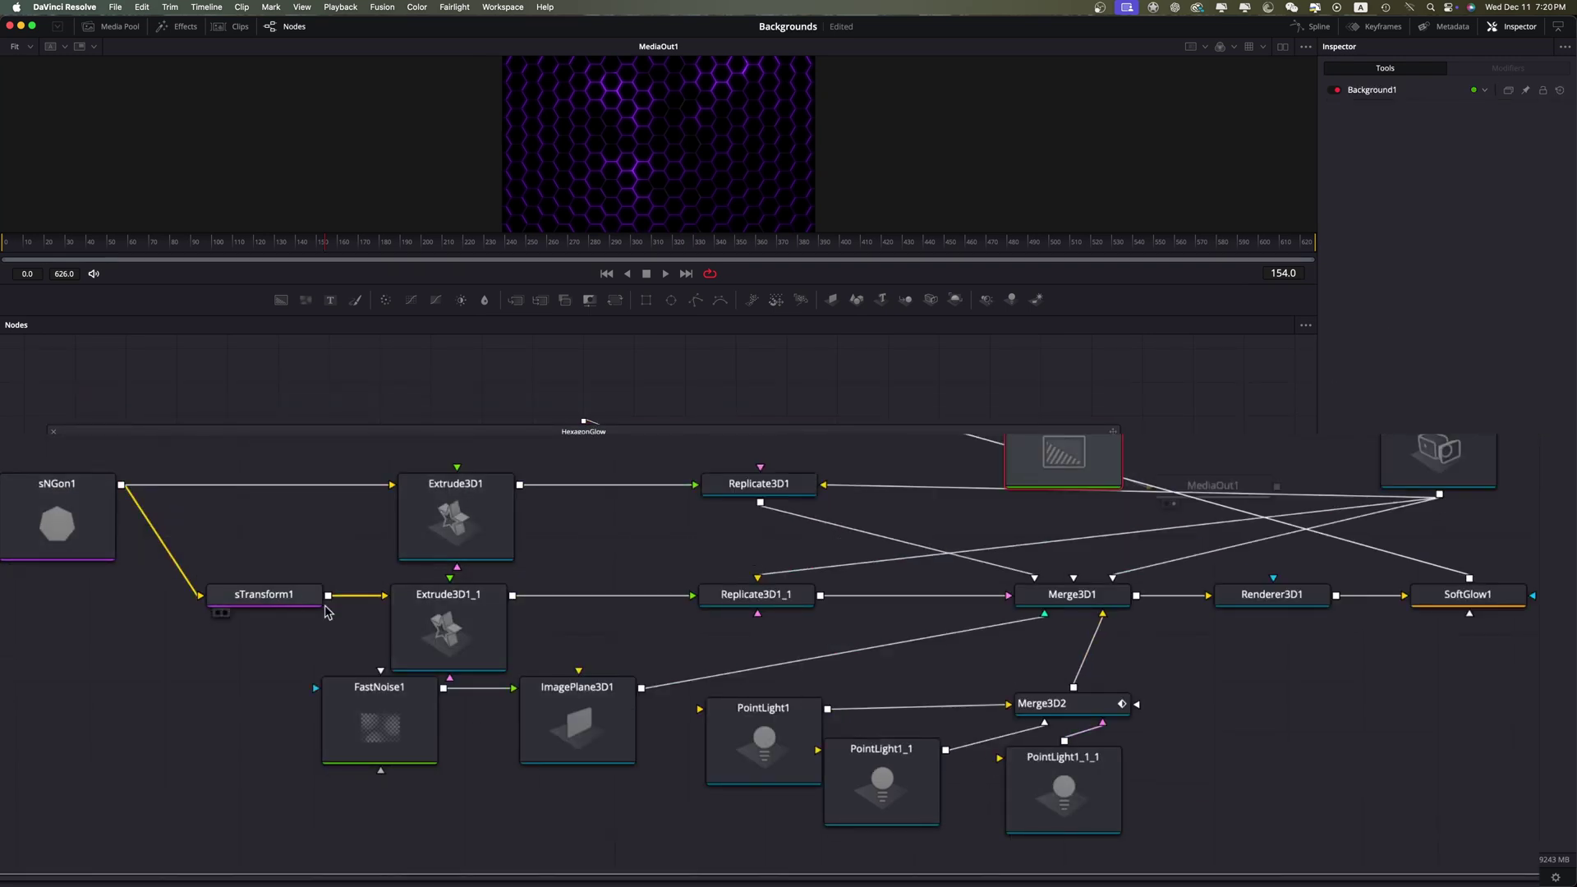
right_click(1277, 731)
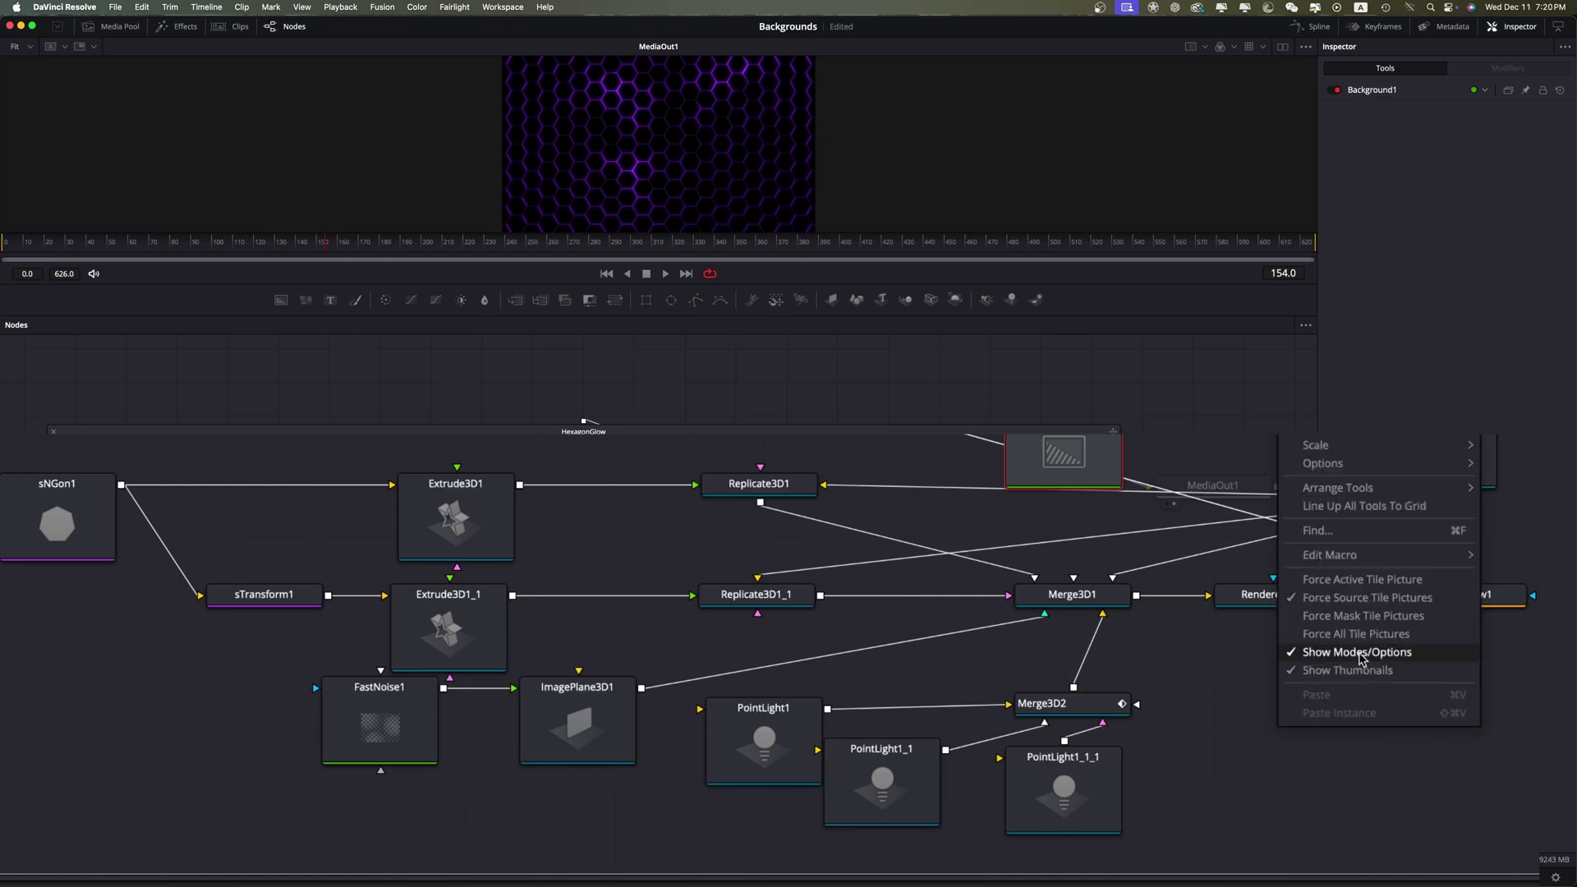
left_click(1322, 598)
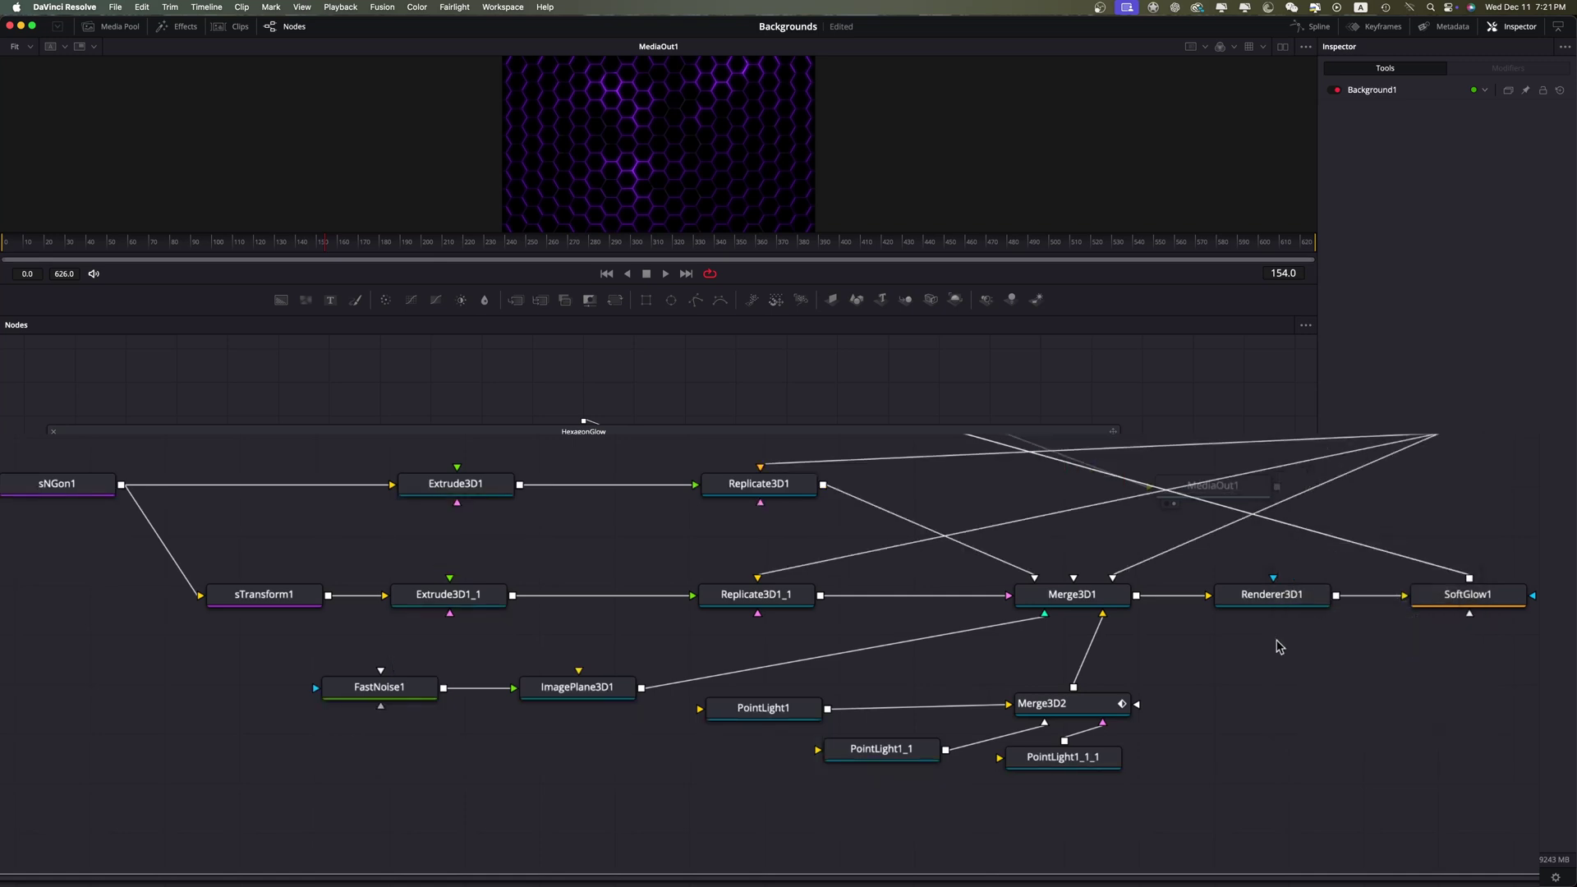
Step: Place Camera3D1 above Merge3D1, shift Merge3D2 aside and line up the three point lights in a row below it
left_click_drag(1437, 429, 1063, 510)
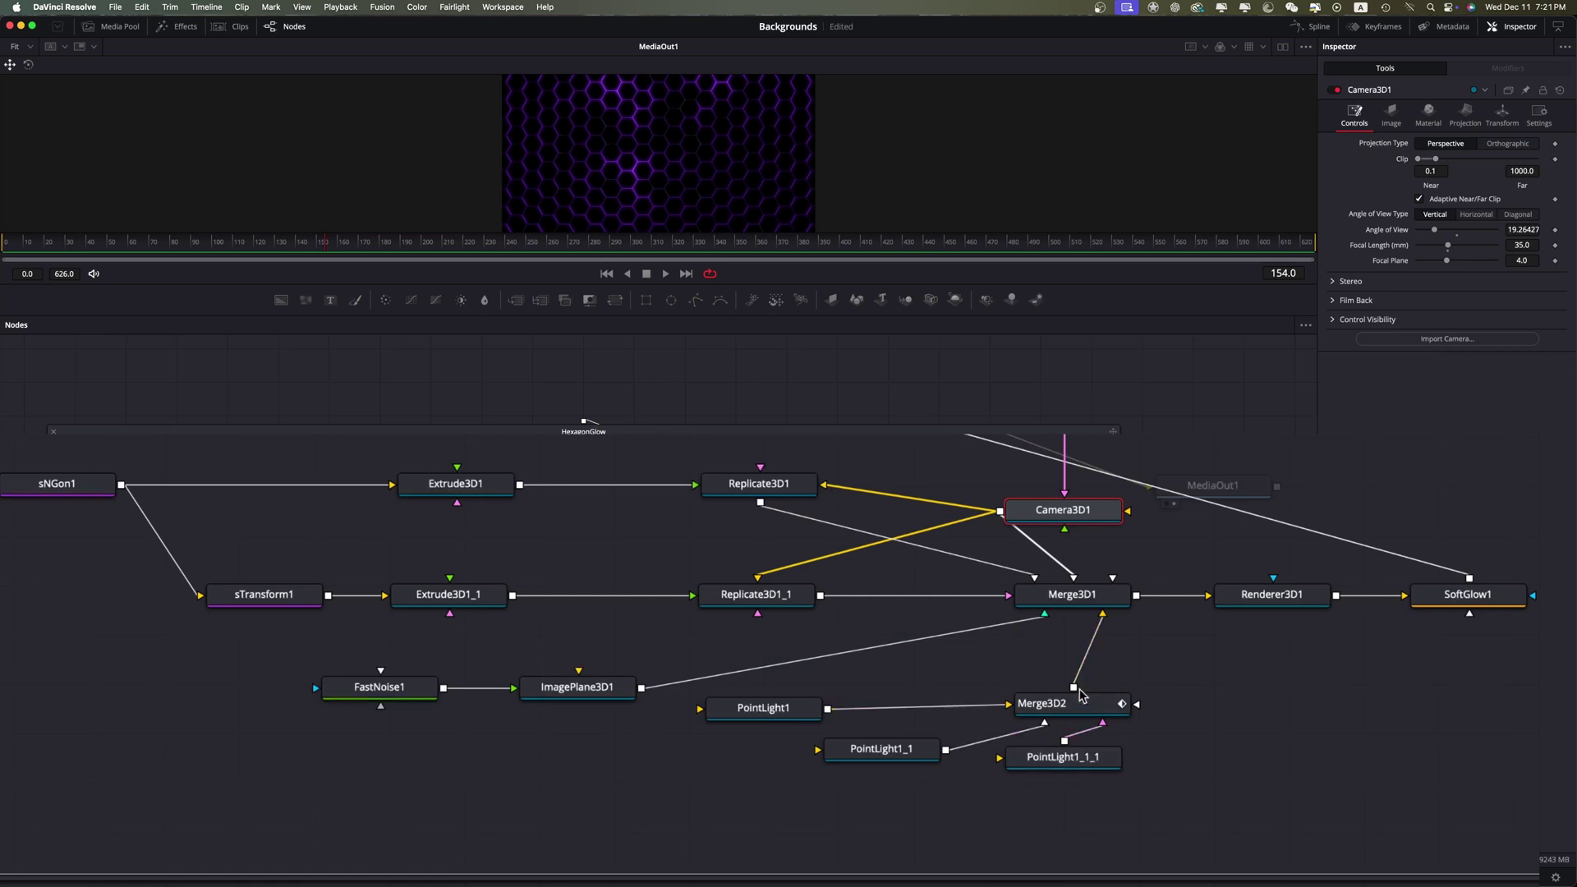
left_click_drag(1084, 714, 1150, 719)
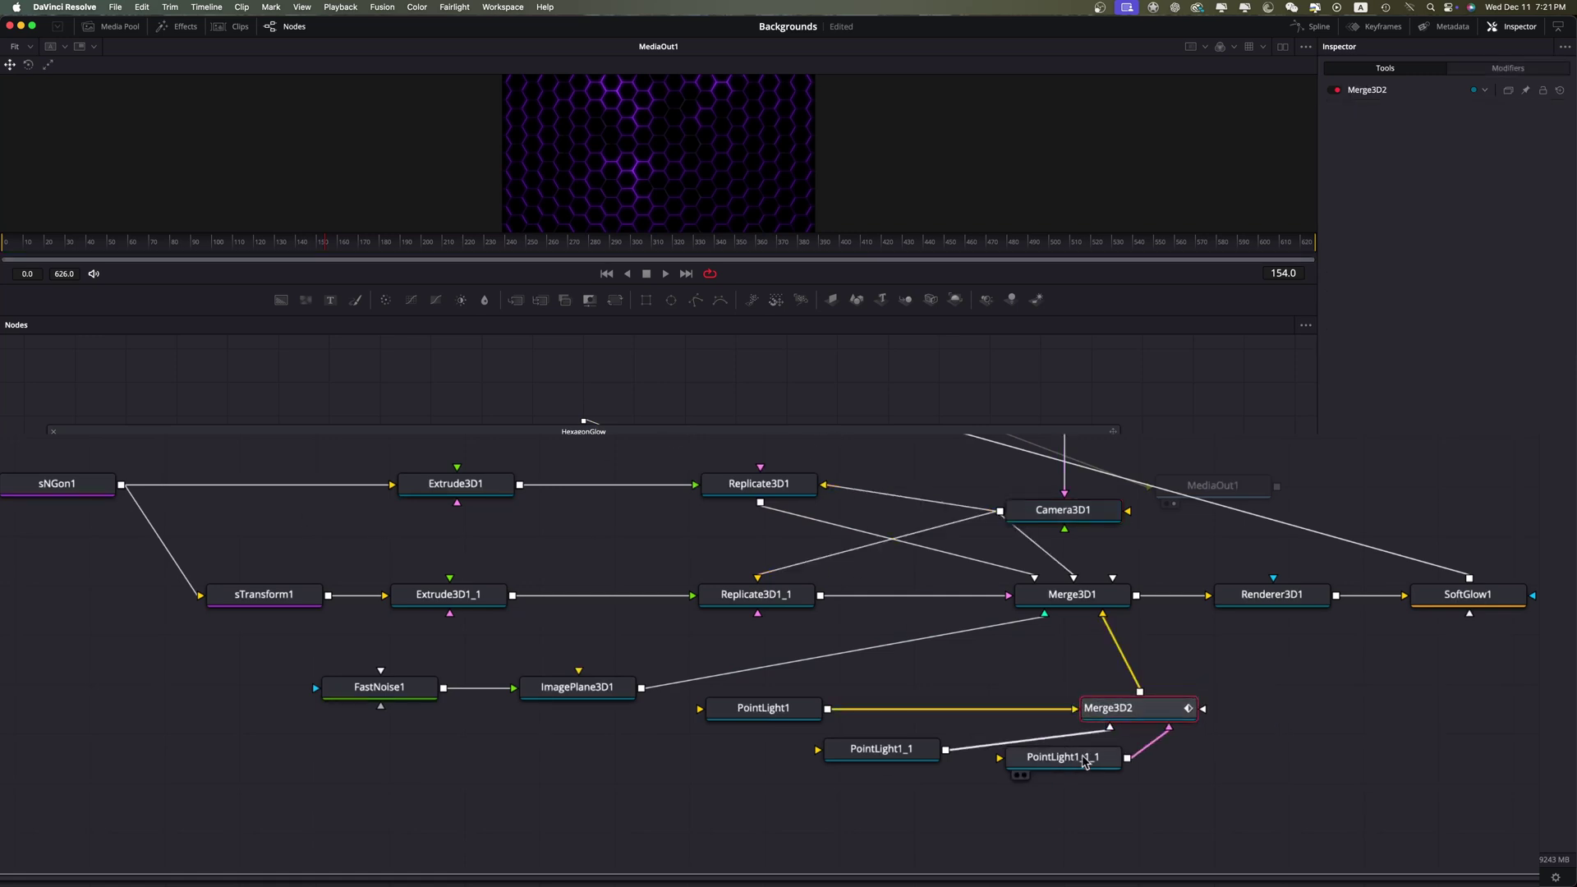
left_click_drag(1076, 767, 1170, 791)
left_click_drag(895, 749, 1002, 807)
left_click_drag(747, 707, 801, 807)
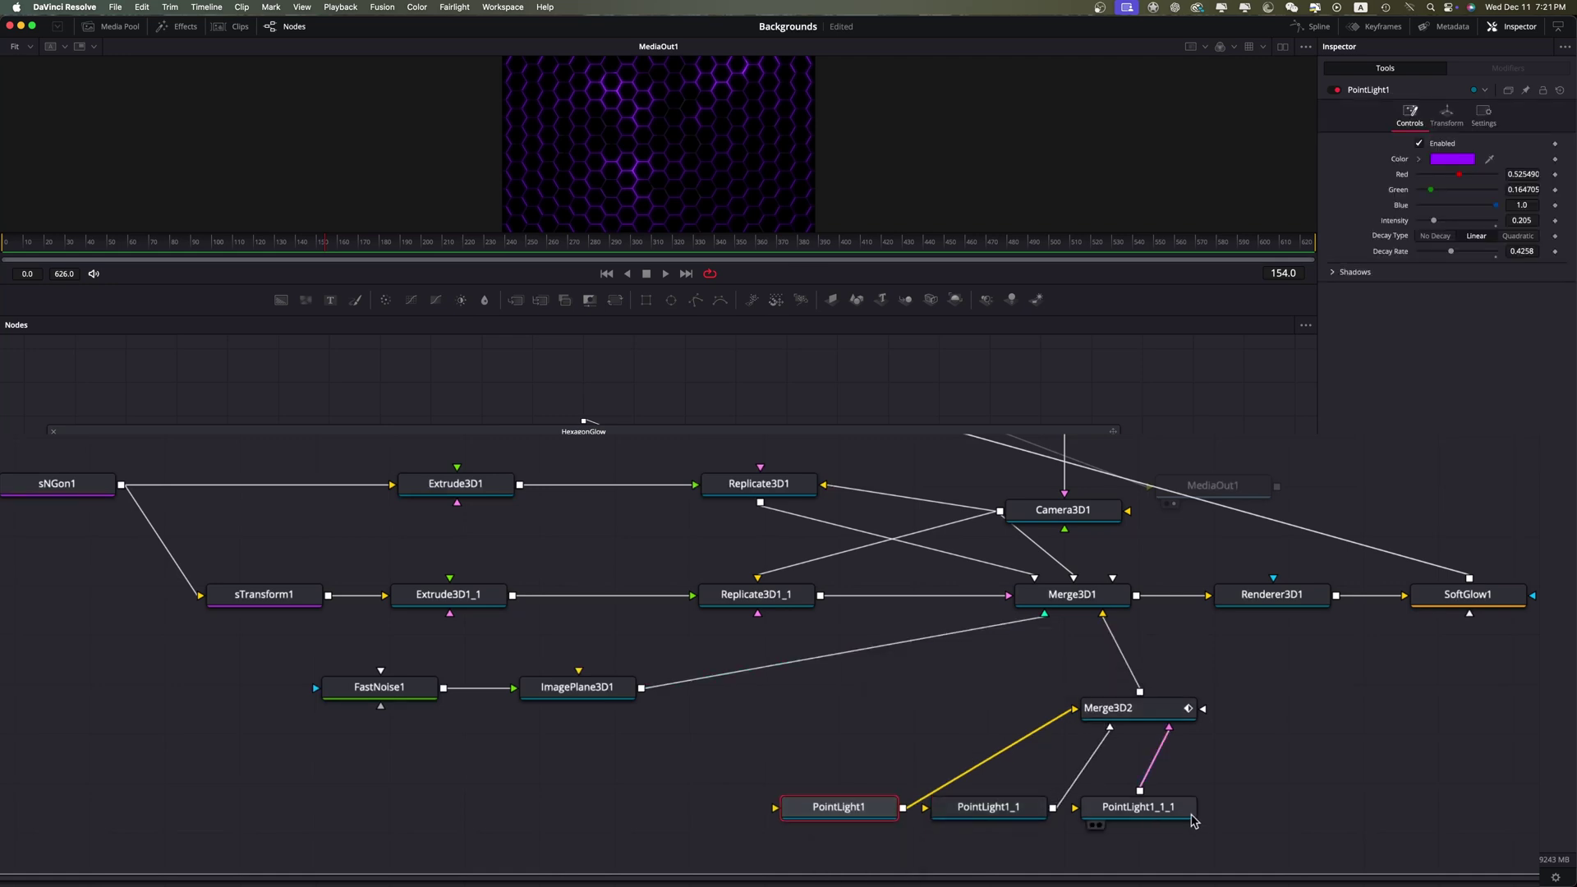
Step: Duplicate PointLight1_1_1, connect the copy to Merge3D2 beside the other lights, and enlarge the viewer again
left_click(1162, 813)
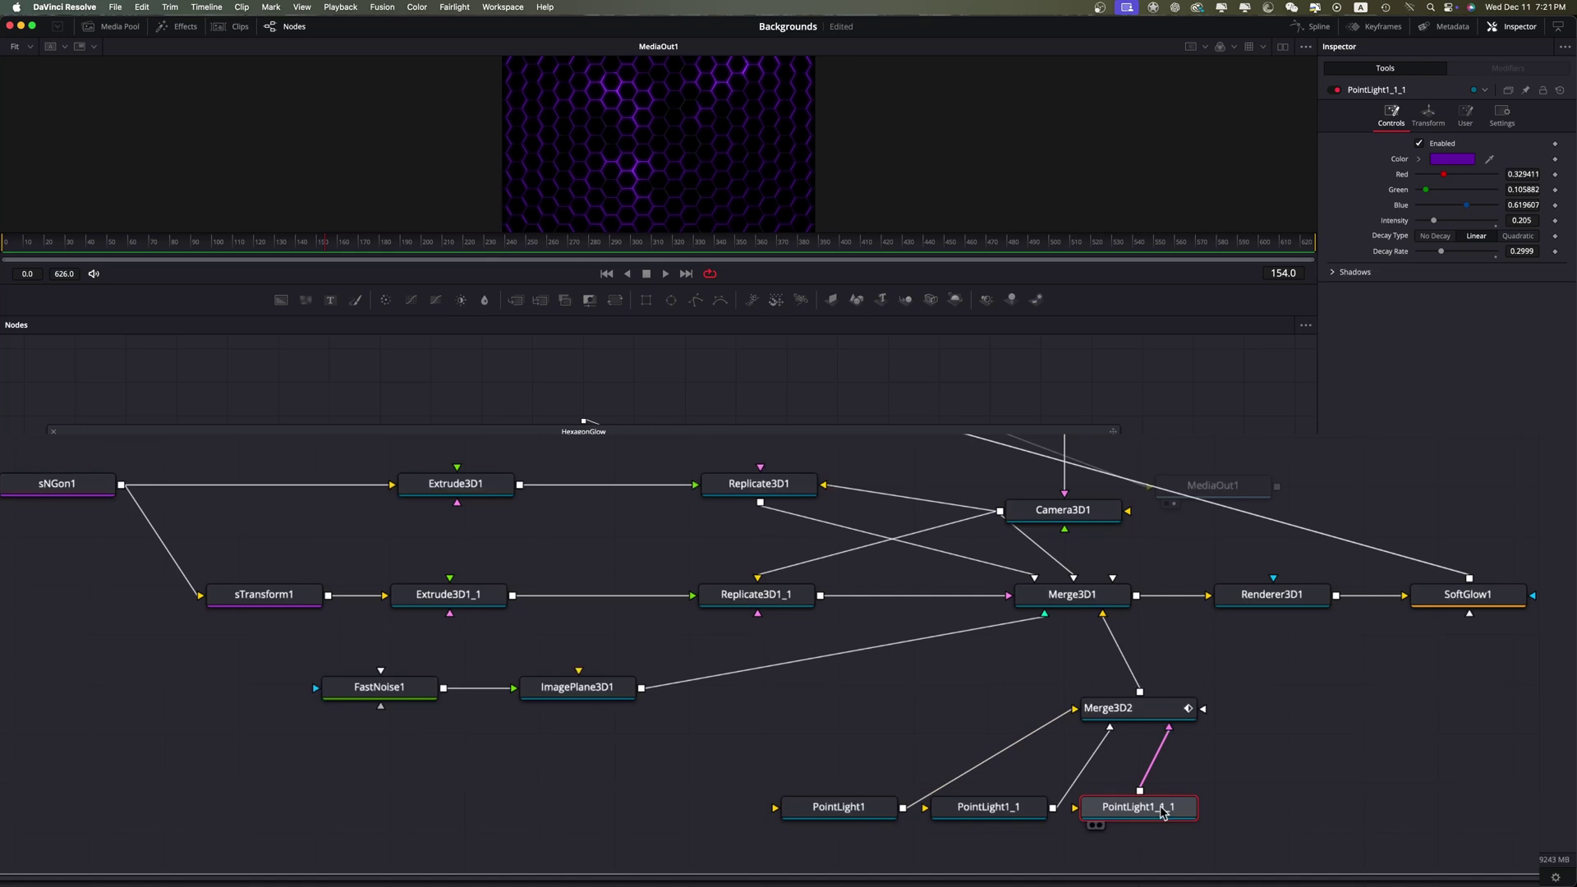
left_click(1357, 789)
key("cmd+v")
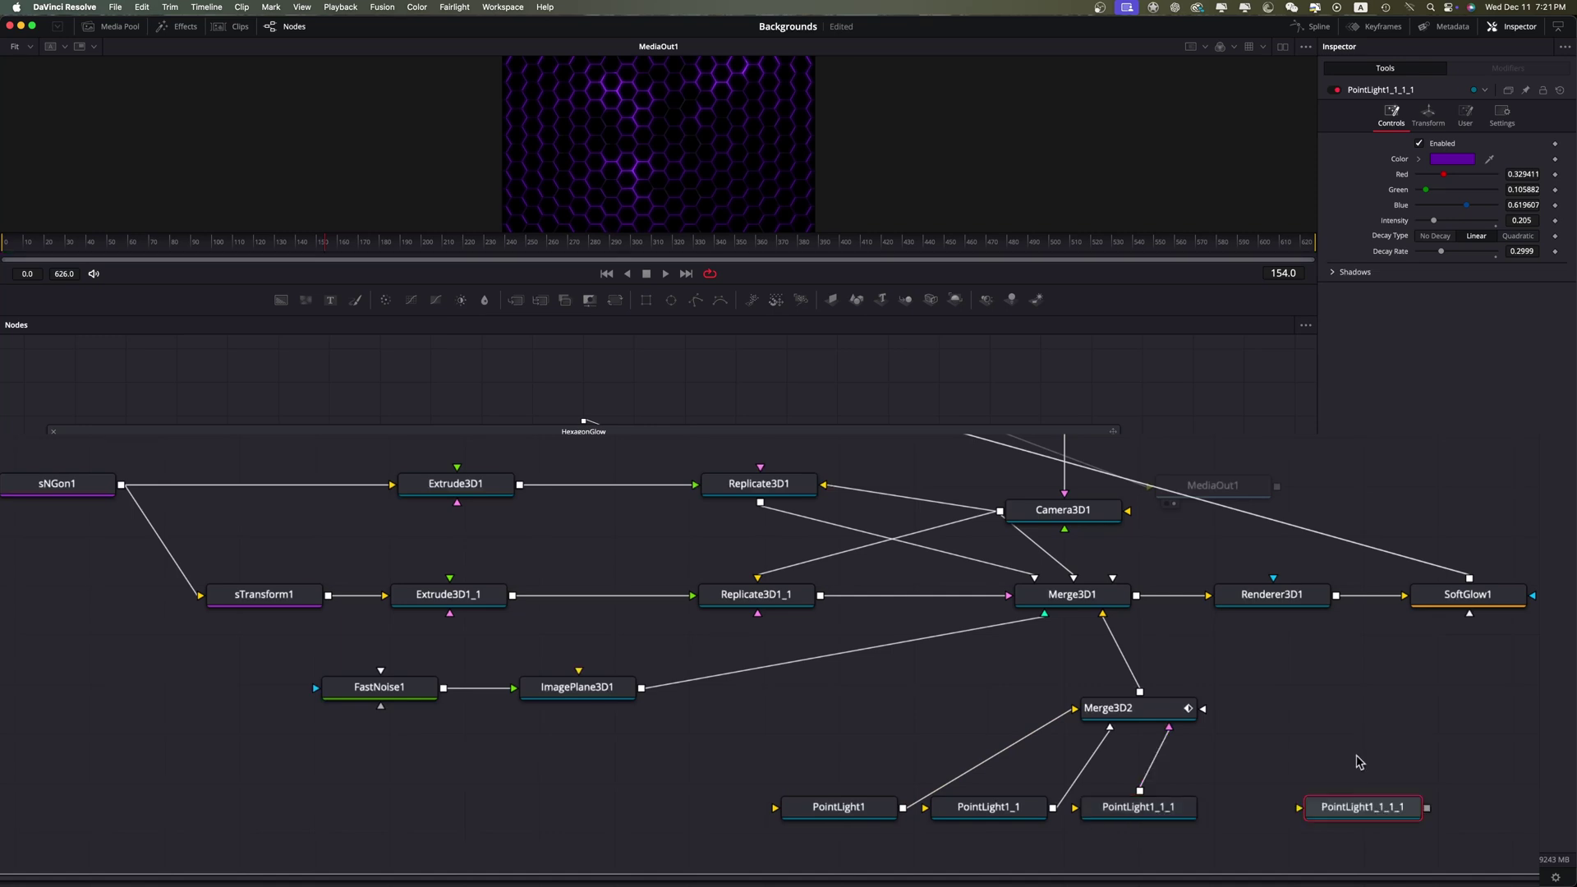
left_click_drag(1427, 808, 1166, 708)
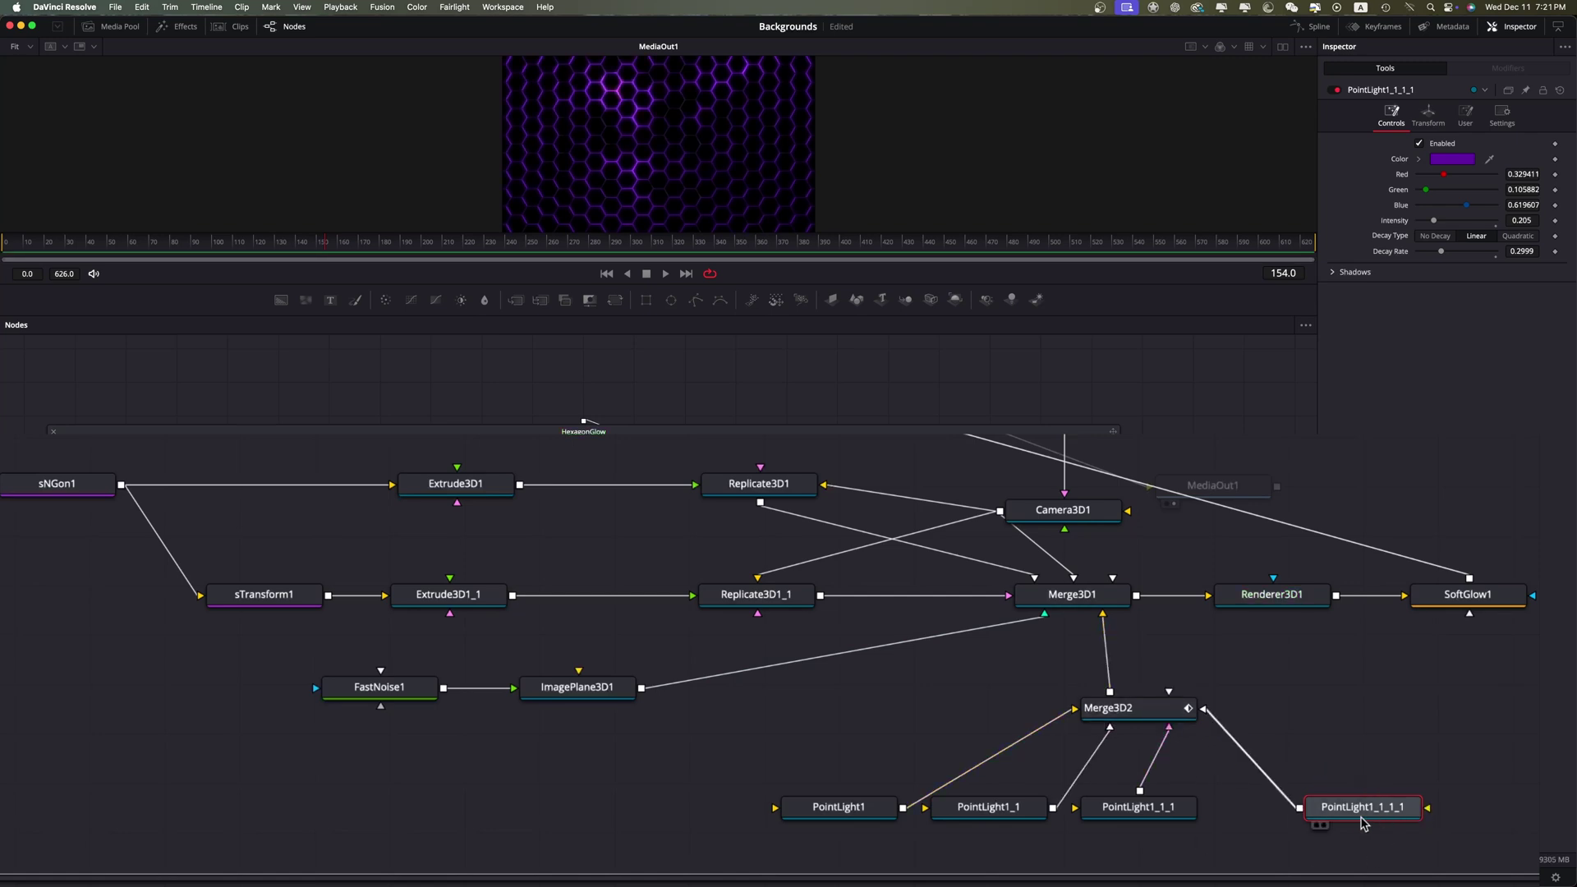
left_click_drag(1361, 819, 1317, 816)
left_click_drag(865, 283, 863, 442)
scroll(1227, 829, "down", 5)
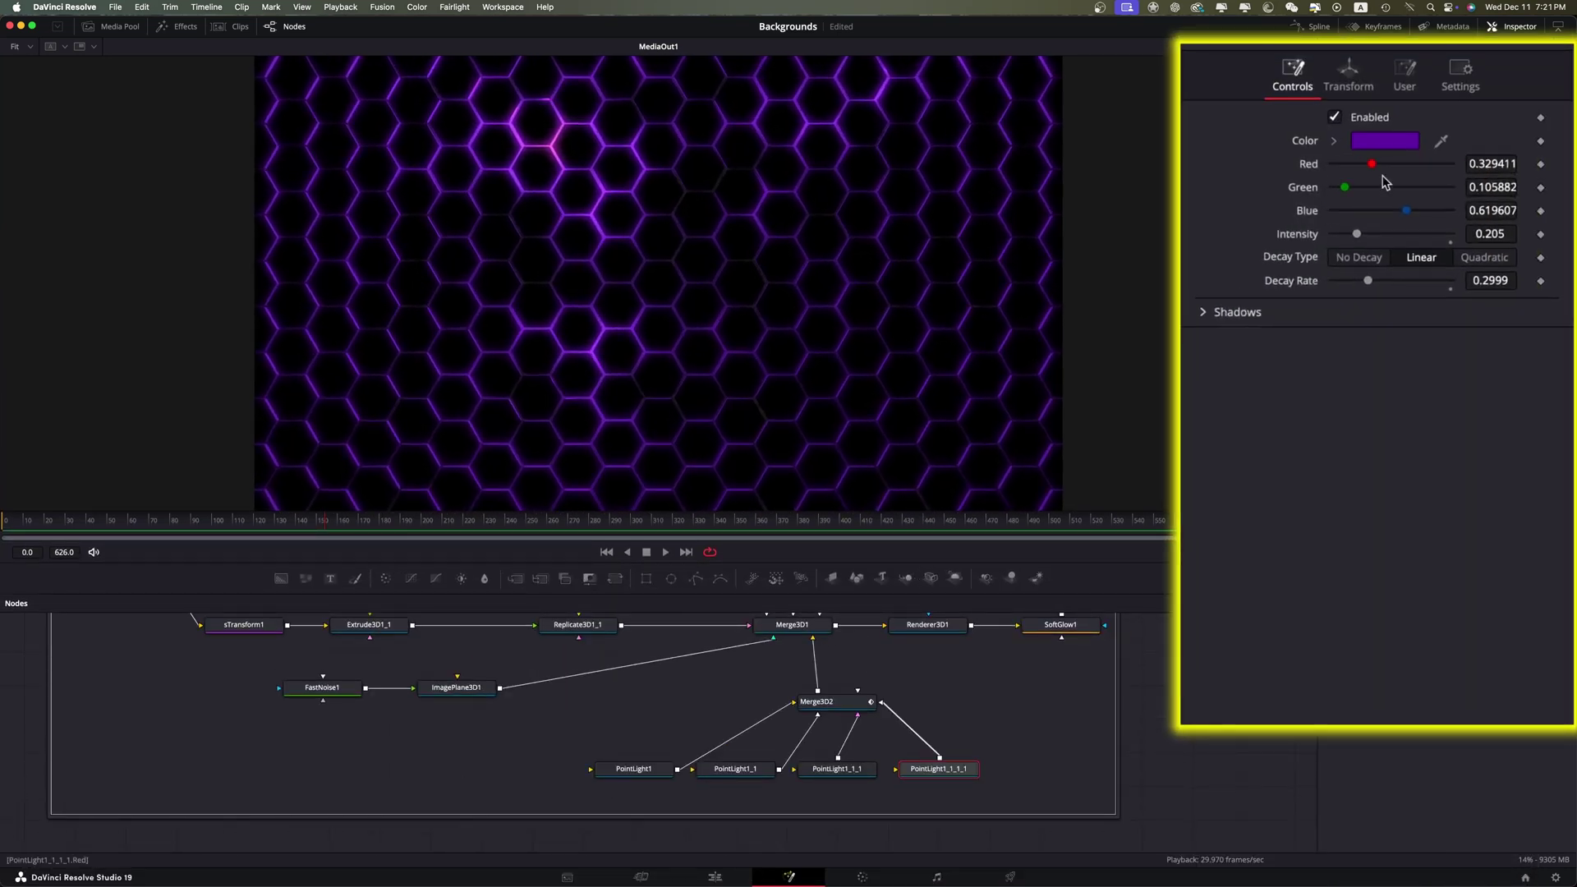
Step: Set the copied point light's translation to X -0.293 and Y -0.107, and play the animation
left_click(1358, 80)
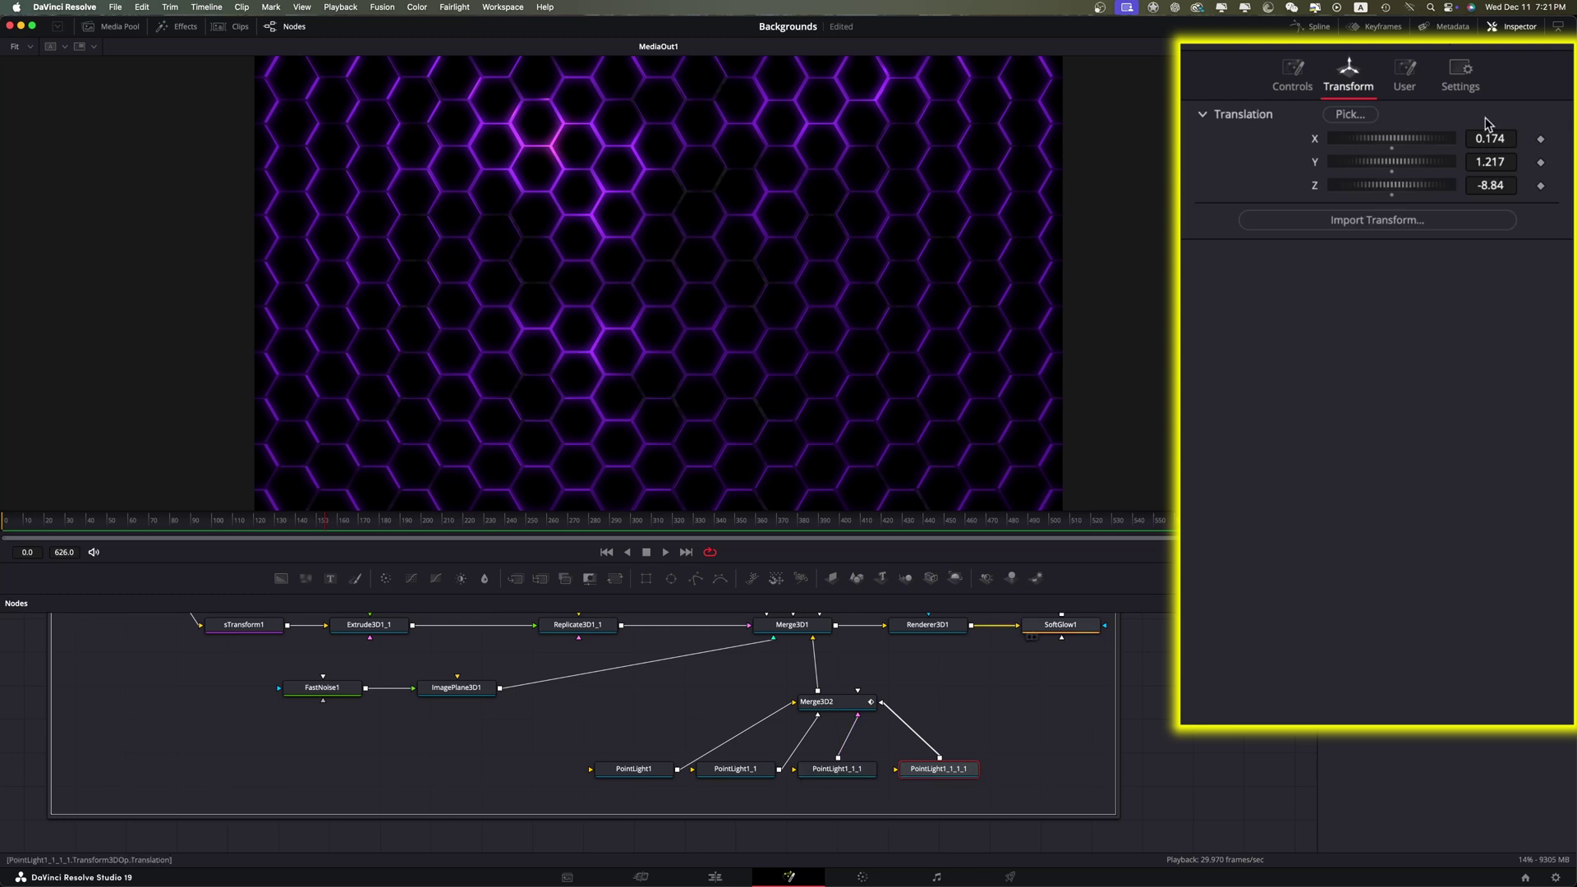
left_click_drag(1492, 136, 1495, 144)
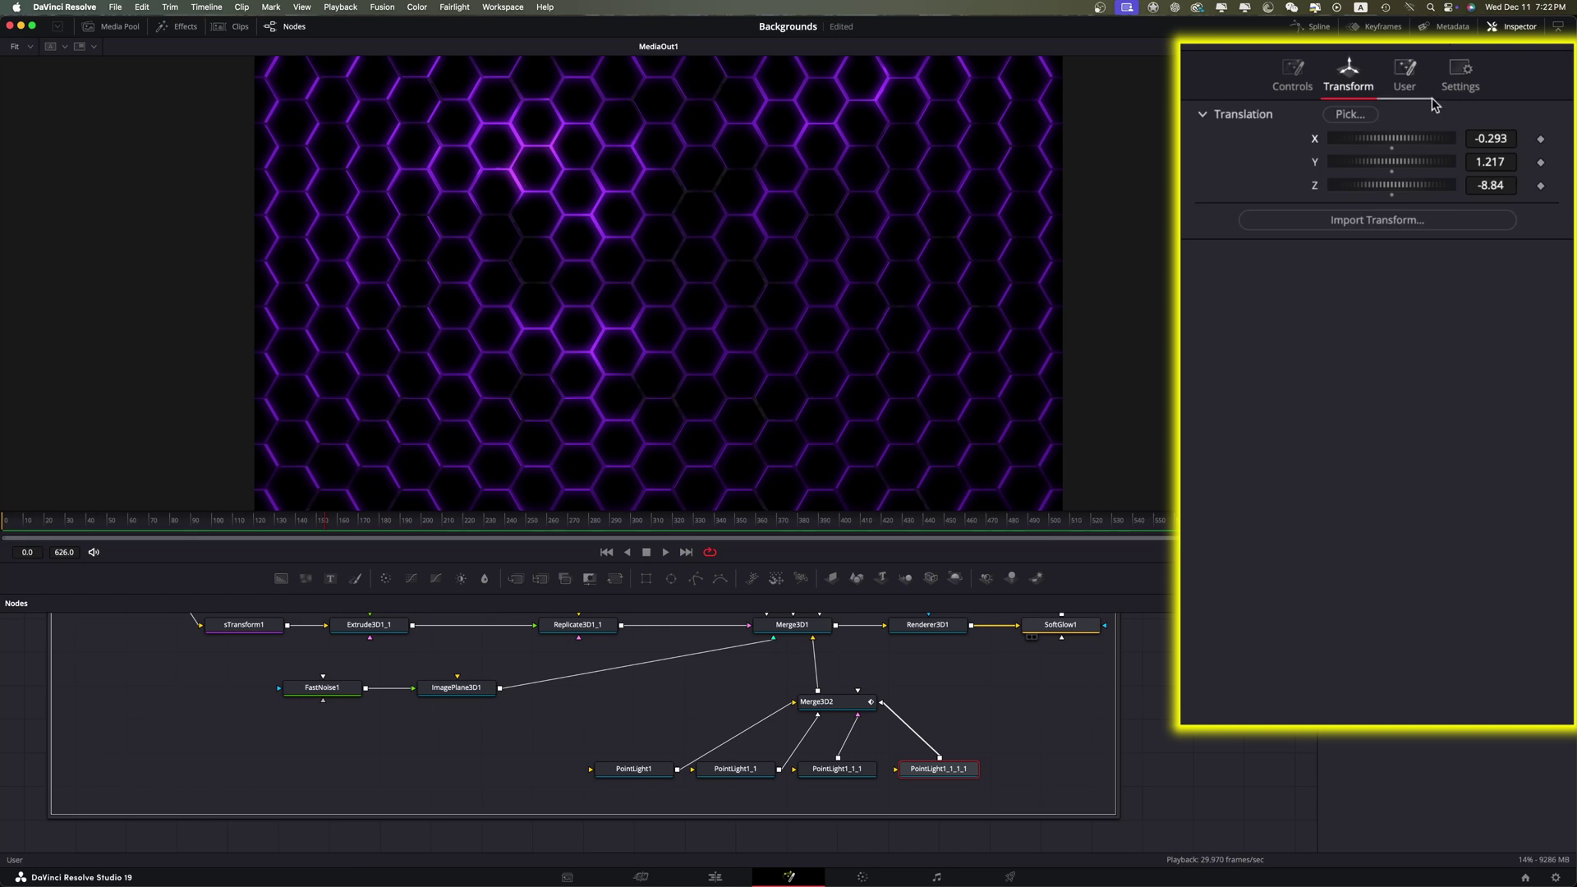
left_click_drag(1476, 161, 1450, 162)
key("space")
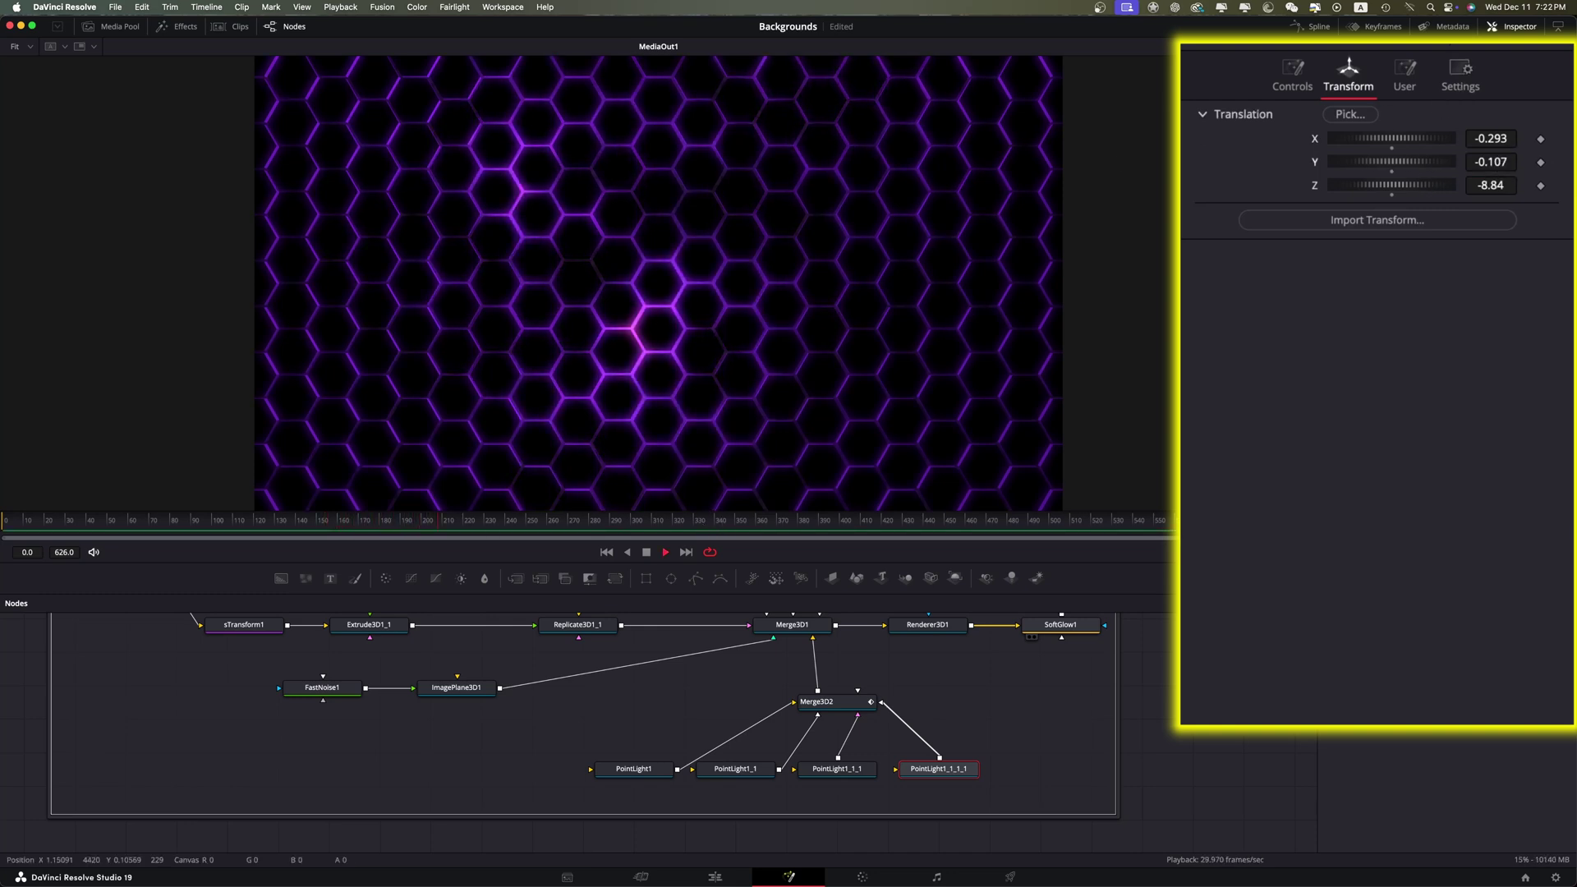
key("space")
Step: Color the copied point light yellow with Red 1.0, Green 0.956862 and Blue 0.0, and reposition it with X translation 0.245
left_click(1292, 75)
left_click(1396, 150)
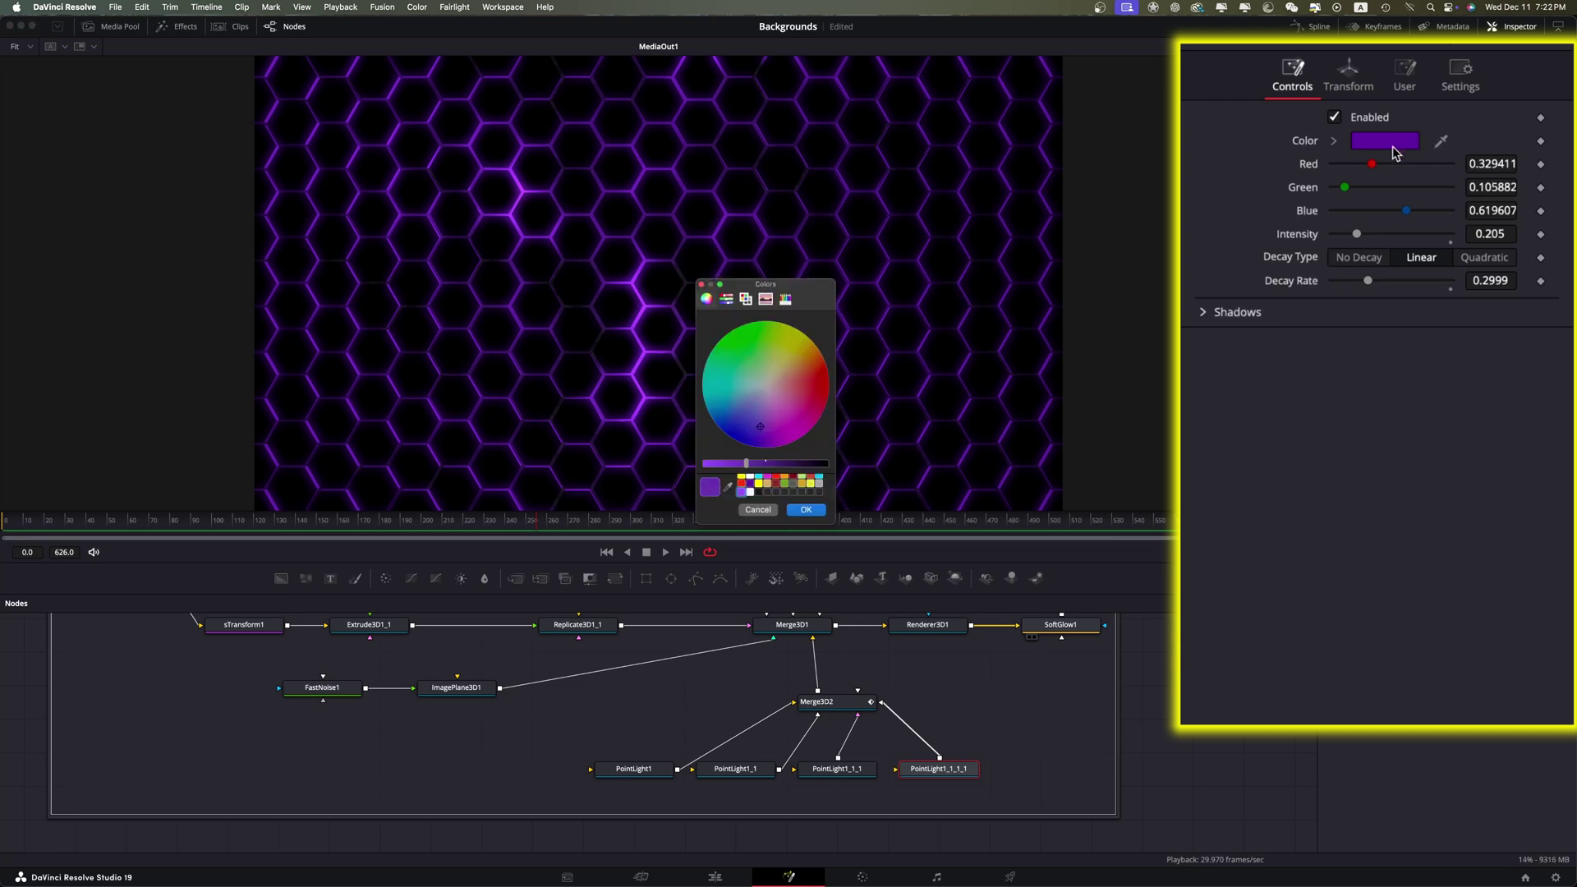
left_click(759, 490)
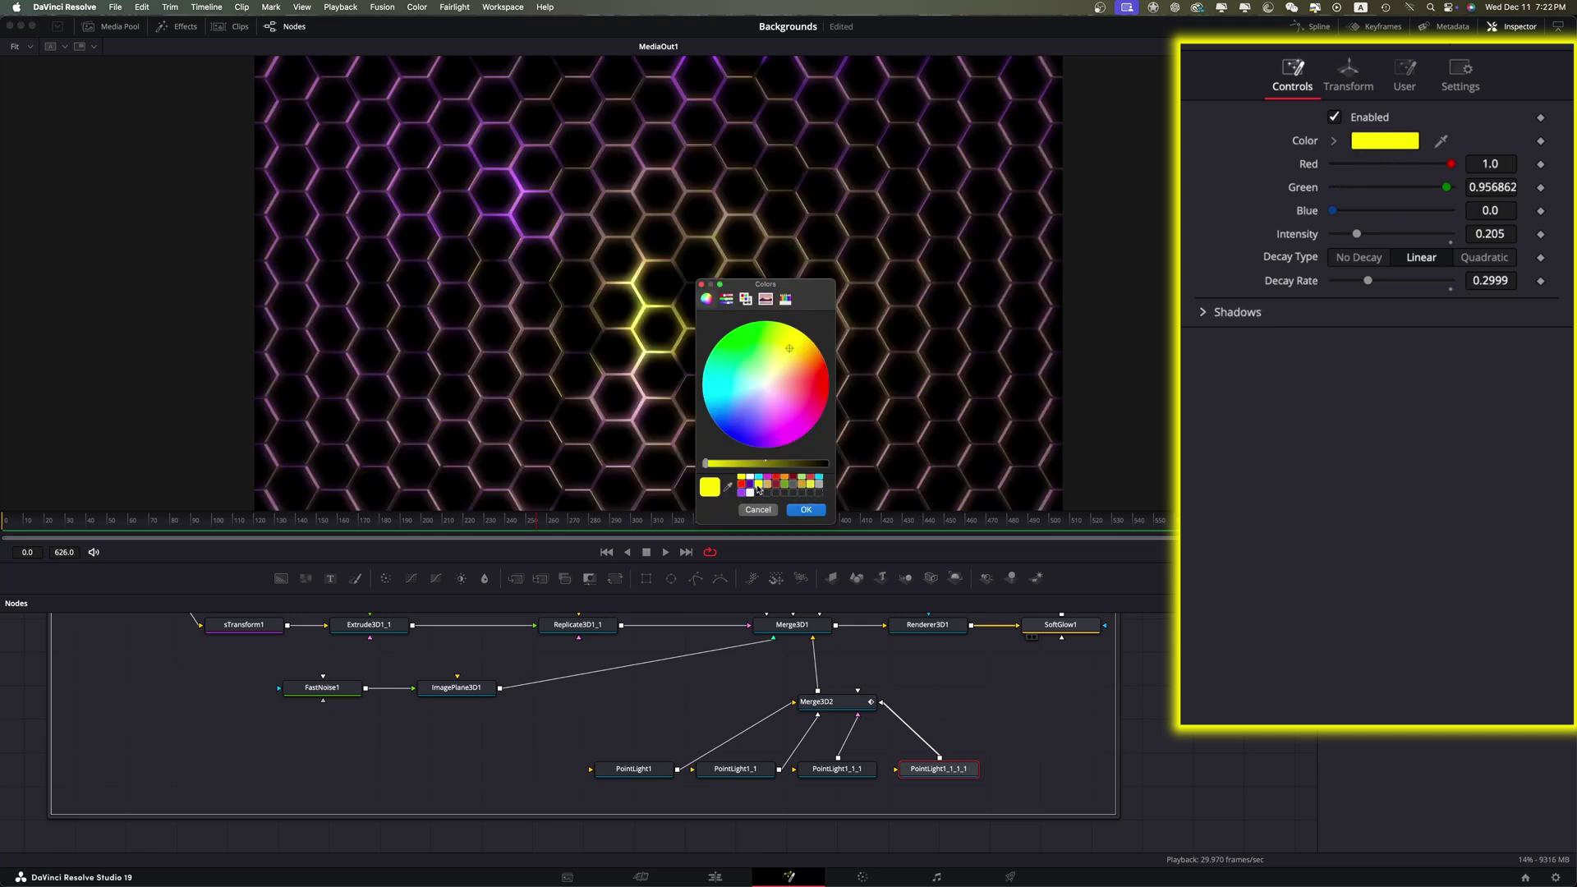
left_click(806, 510)
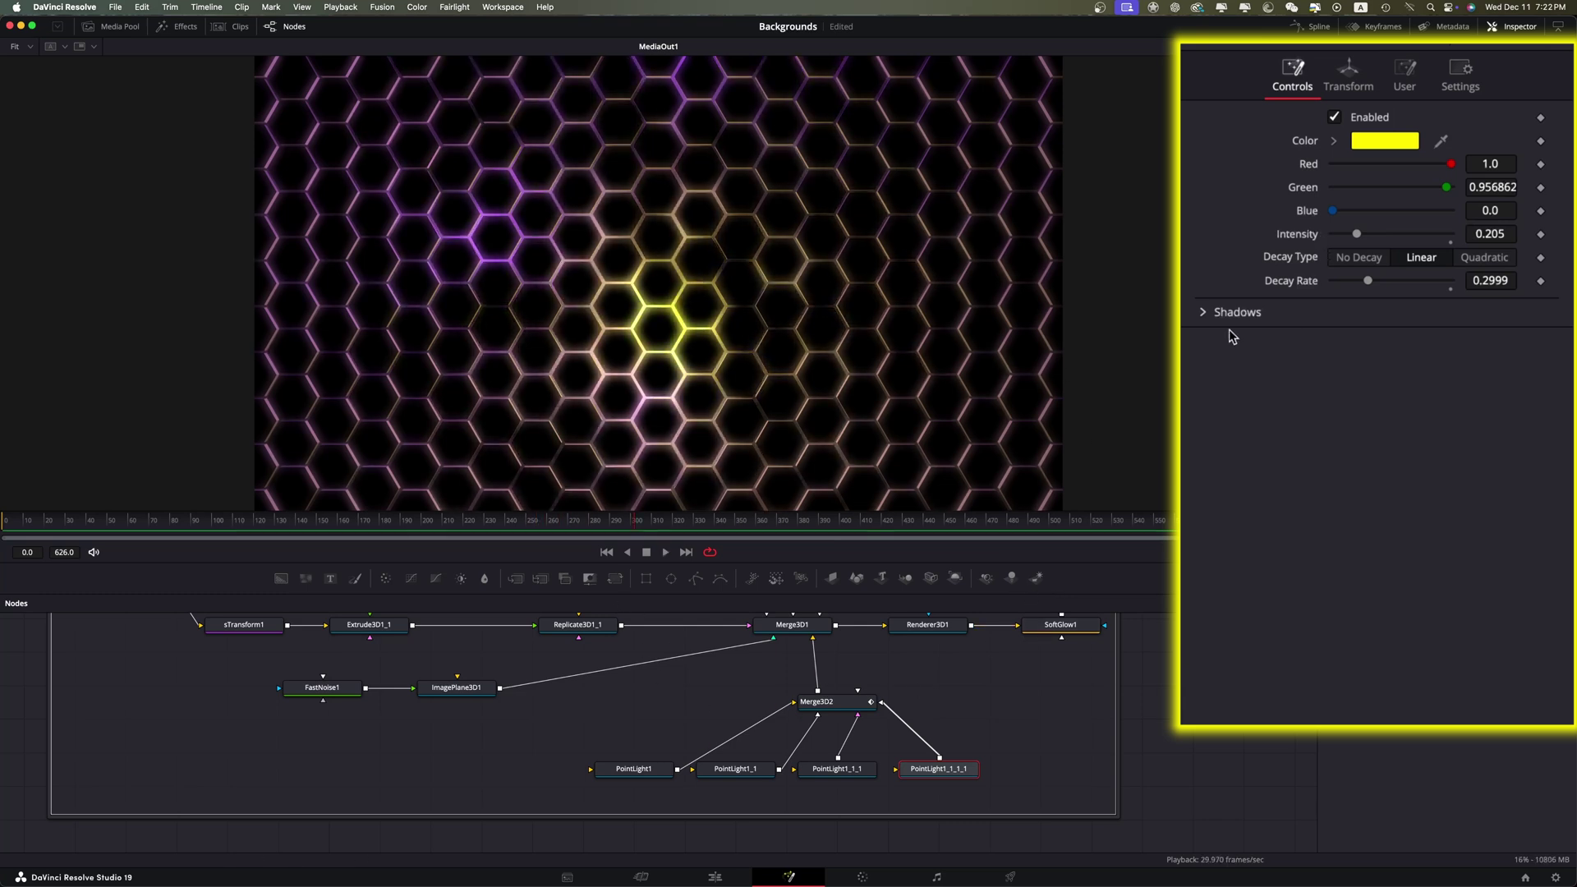
left_click(1347, 79)
left_click_drag(1494, 140, 1521, 174)
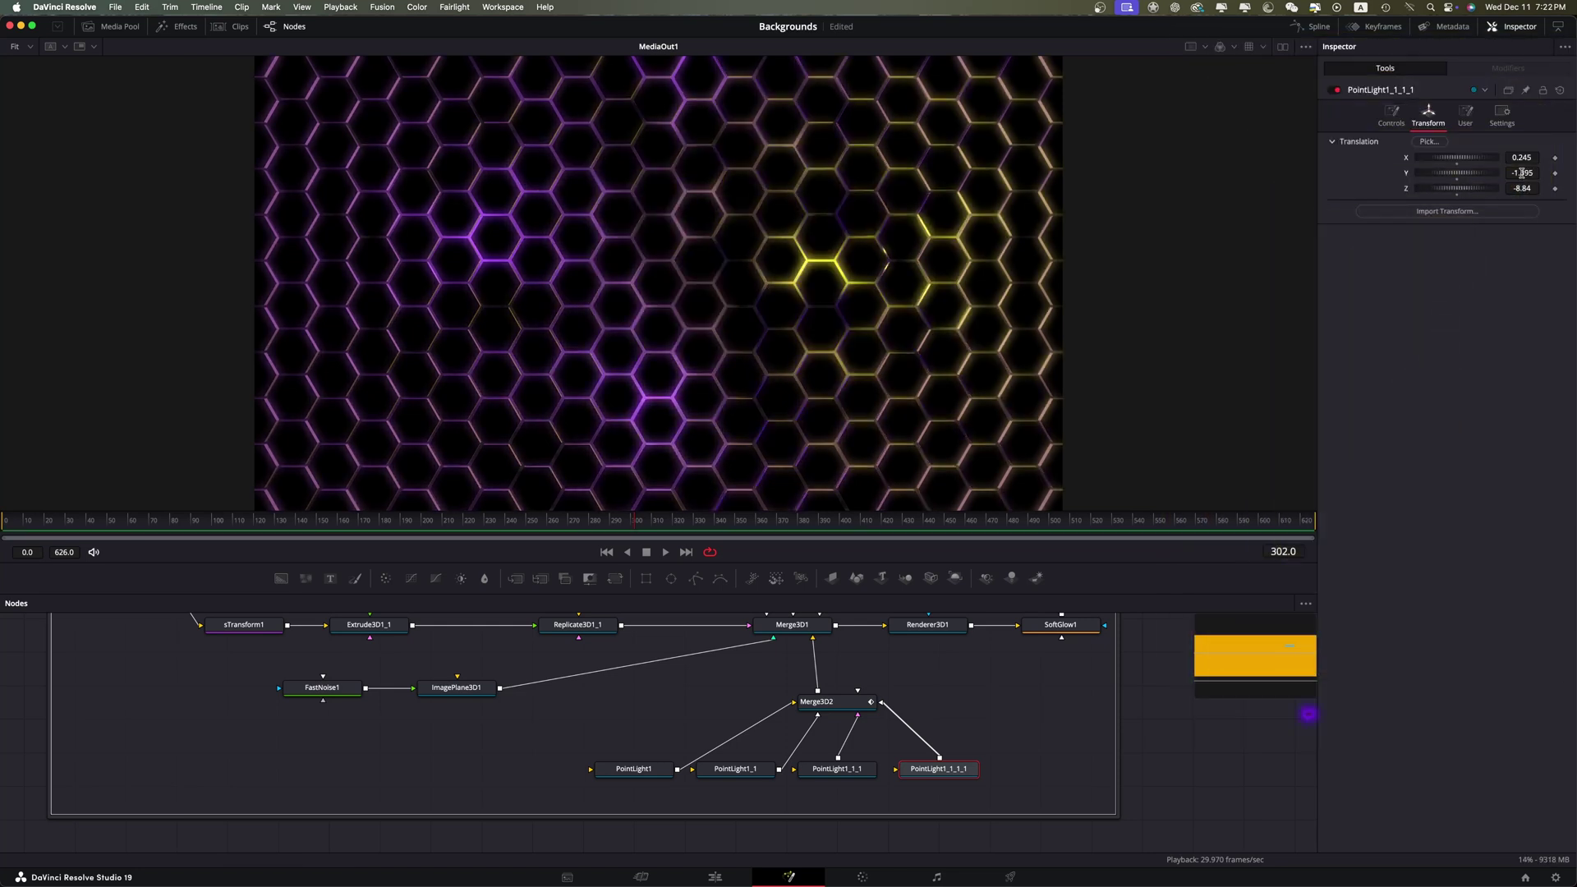
Step: Change the copied point light's color to violet with Red 0.525490, Green 0.164705 and Blue 1.0, and save the project
left_click(1391, 115)
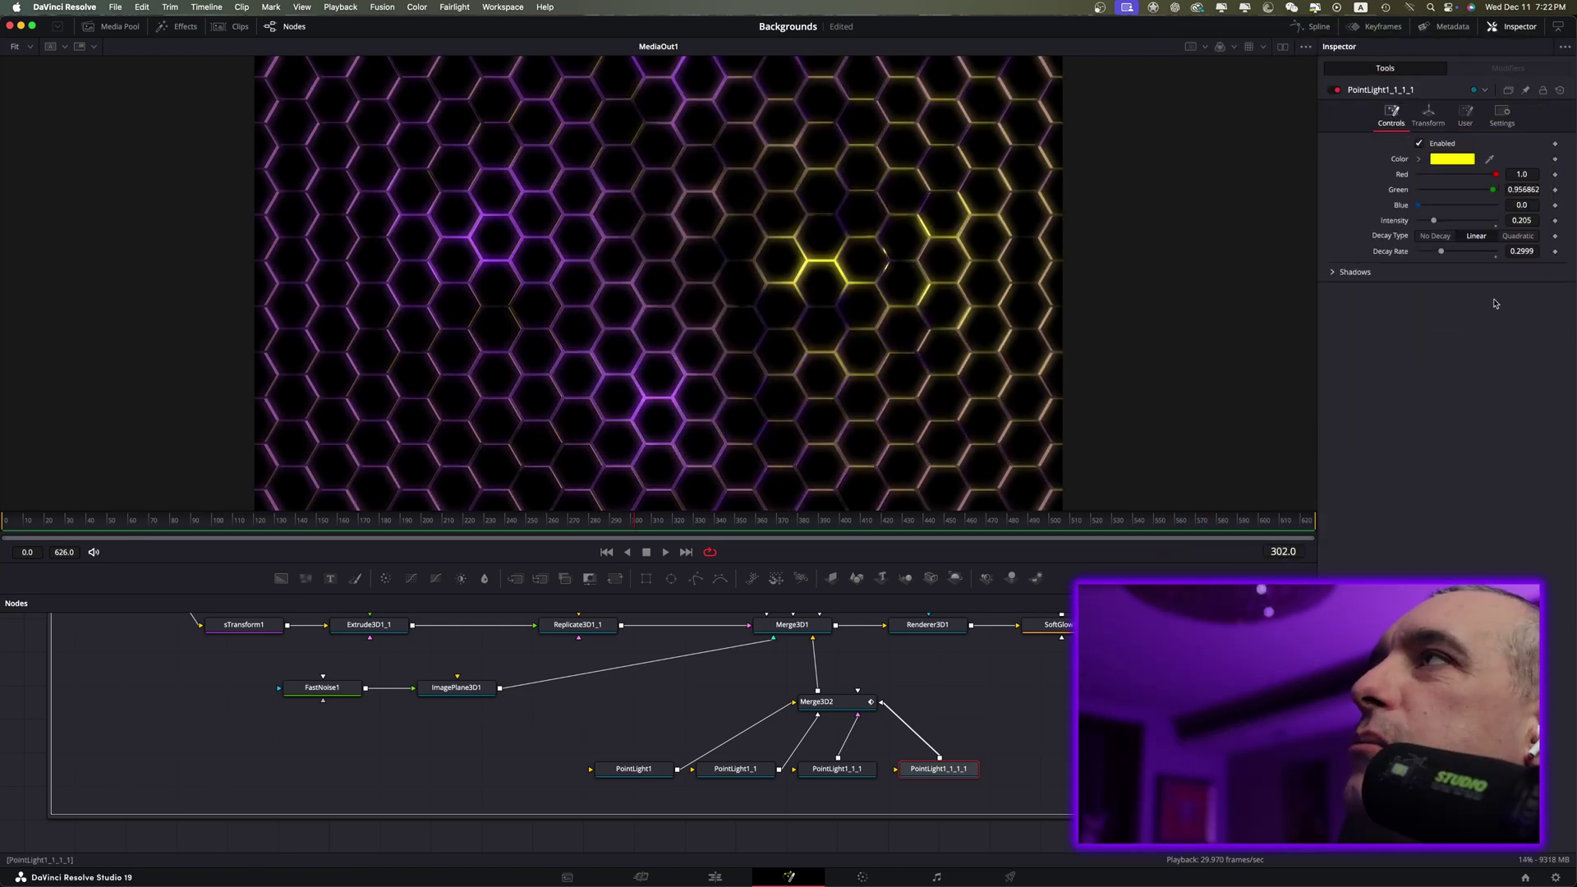
left_click_drag(1489, 159, 729, 180)
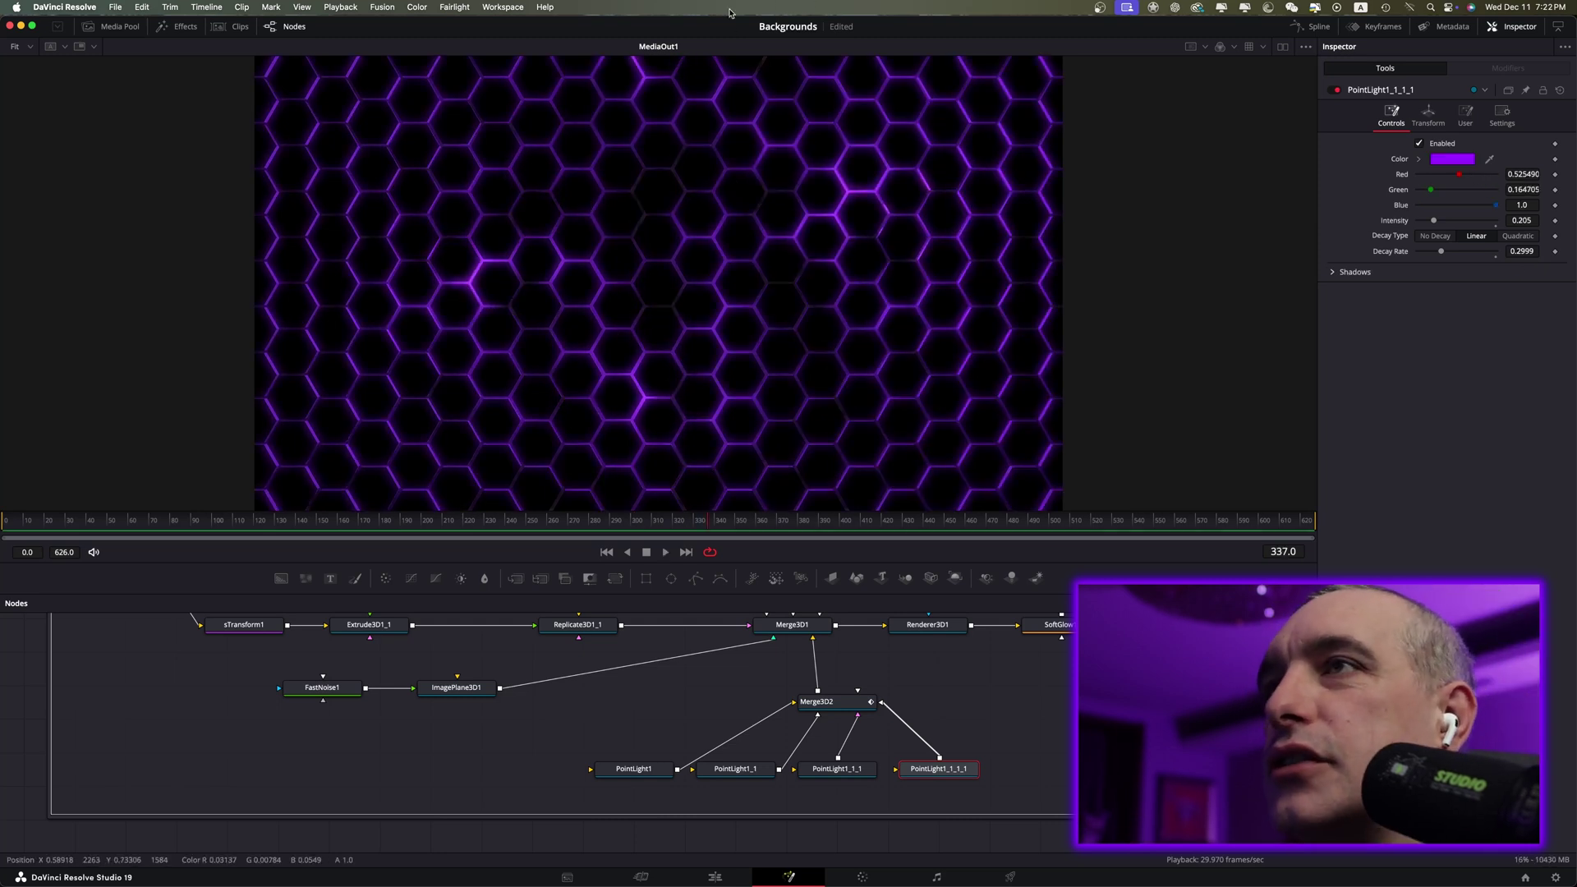
key("super+s")
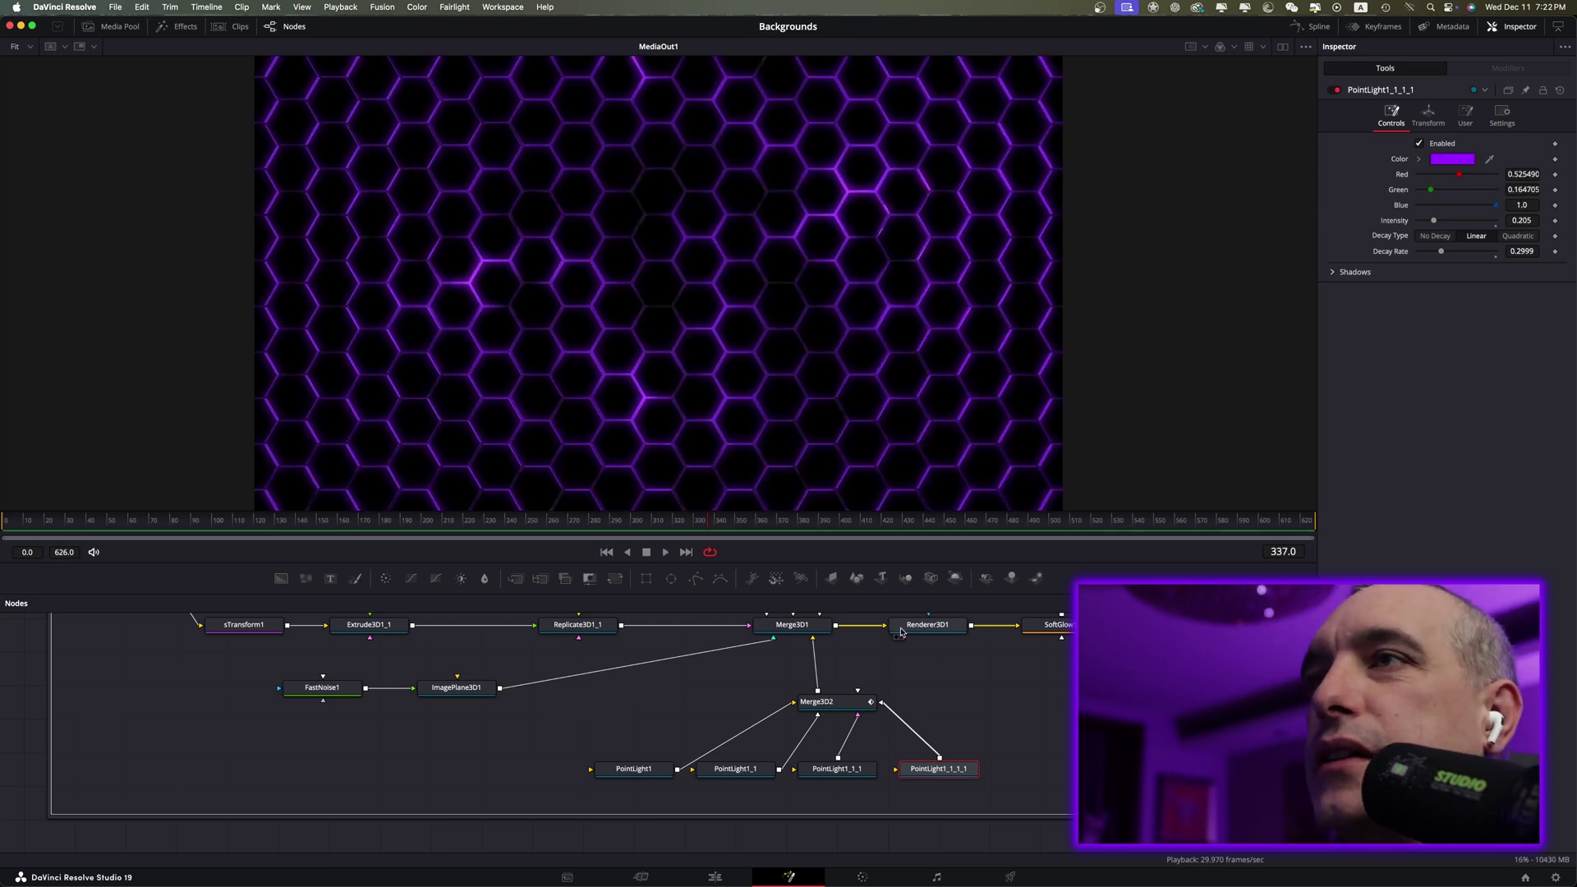
Step: Back on the Edit page, add a Noise Gradient generator after the Hexagon Glow clip and play its Version 2
left_click(713, 877)
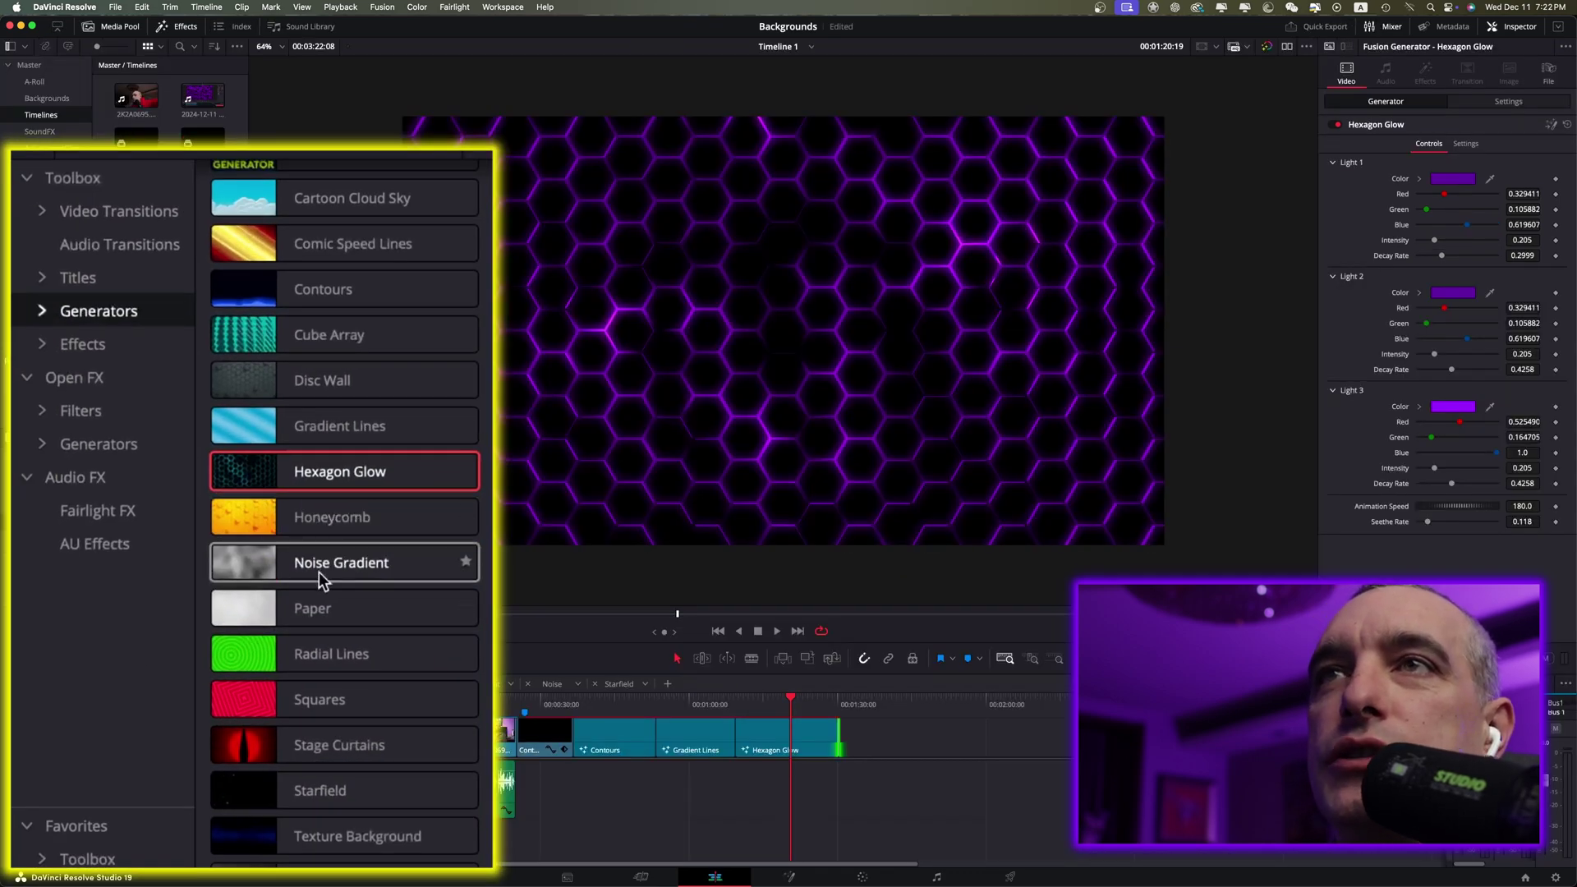
left_click(312, 564)
left_click_drag(312, 564, 871, 705)
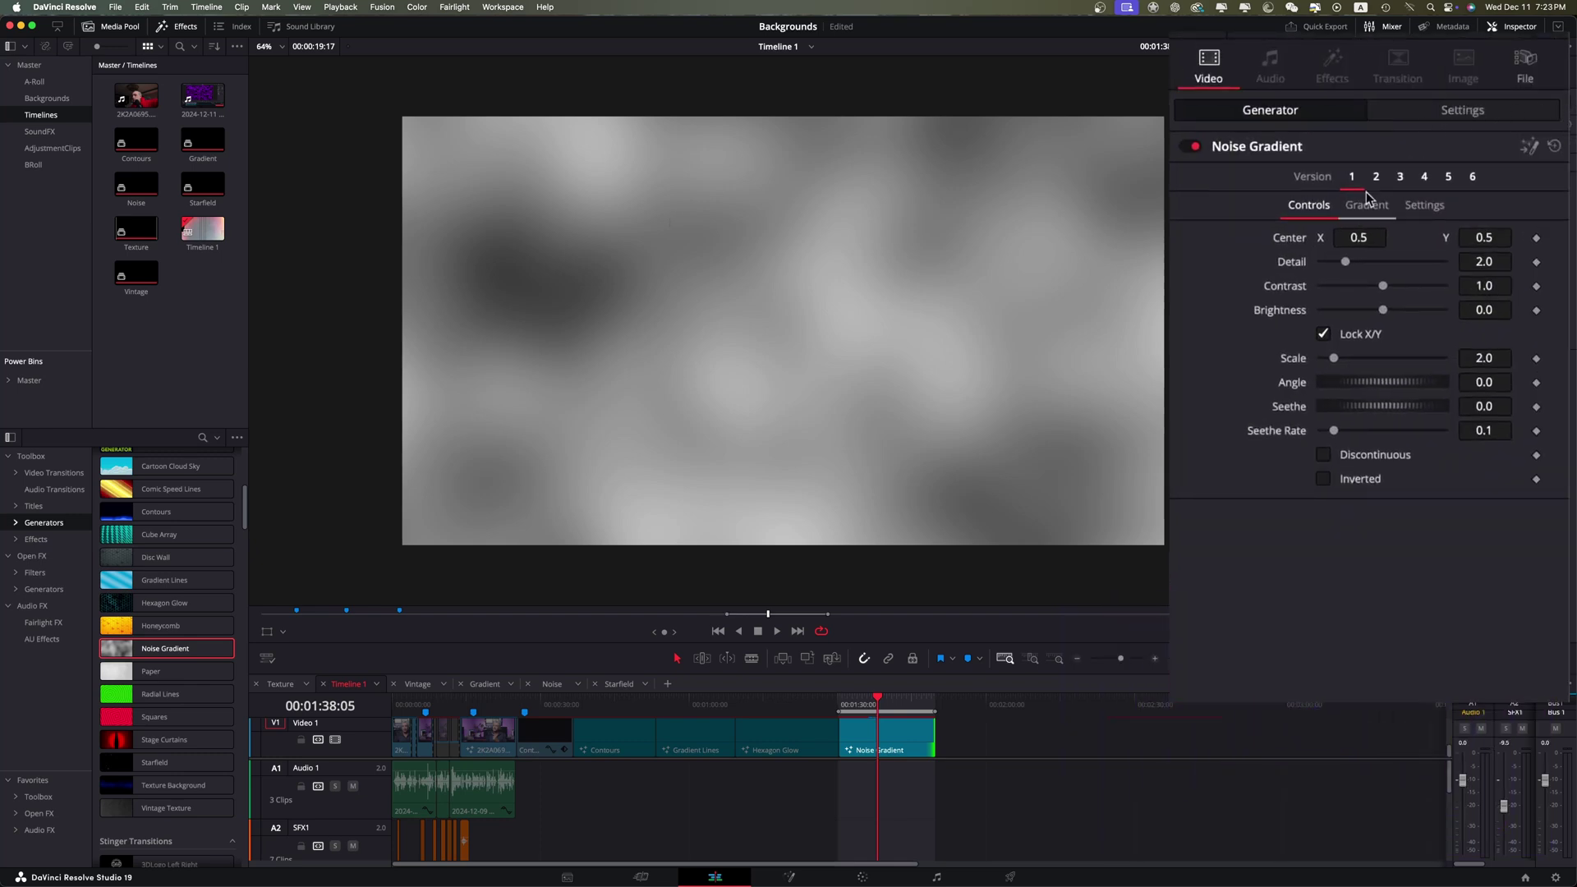
left_click(1377, 177)
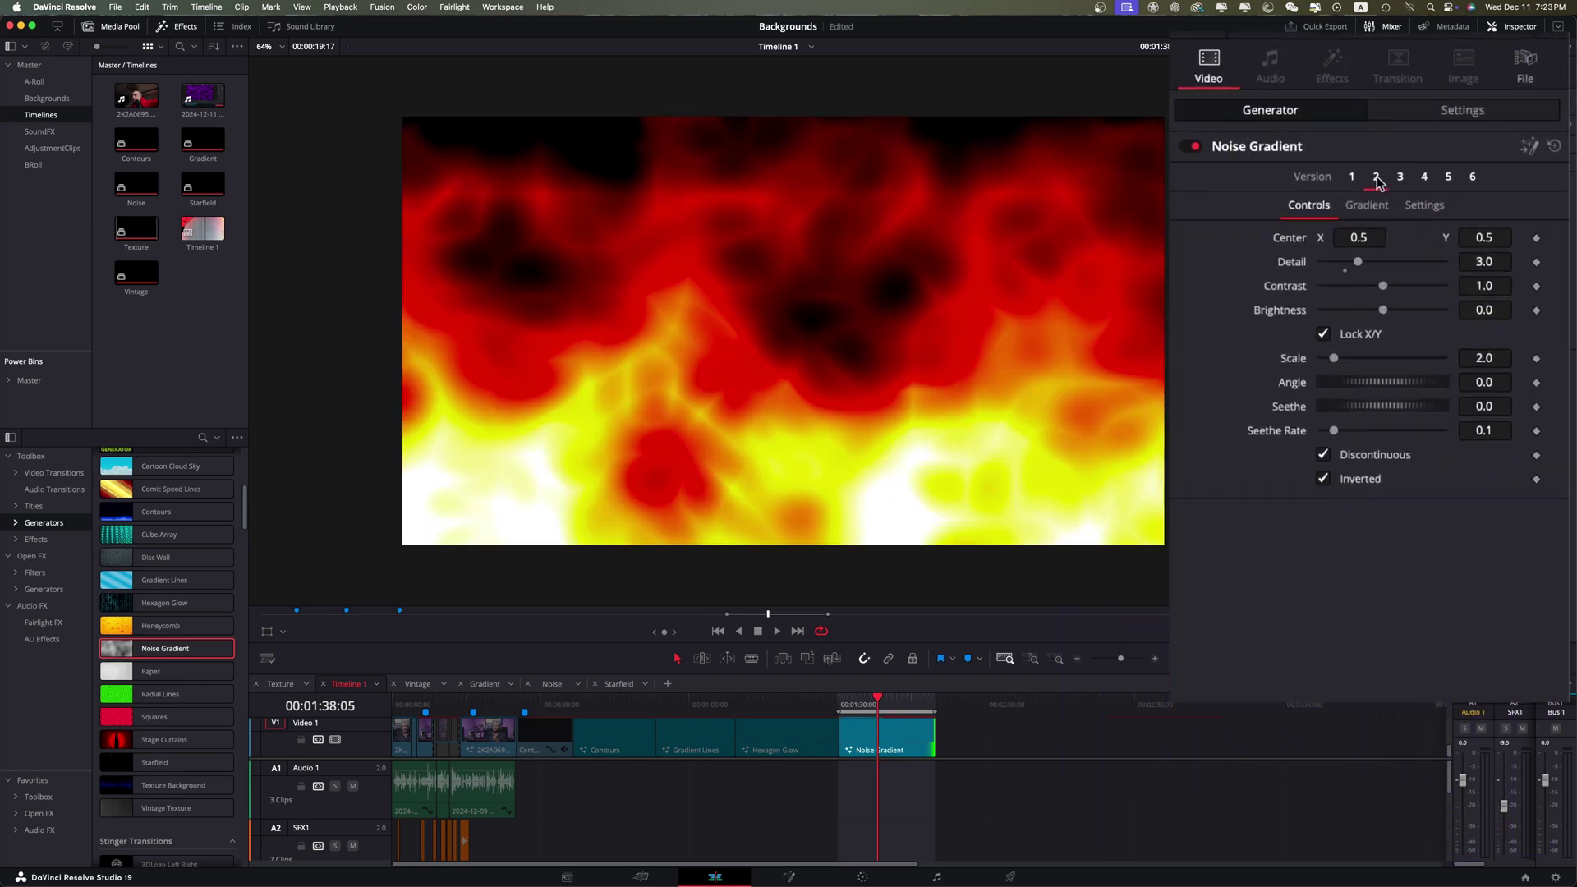
key("space")
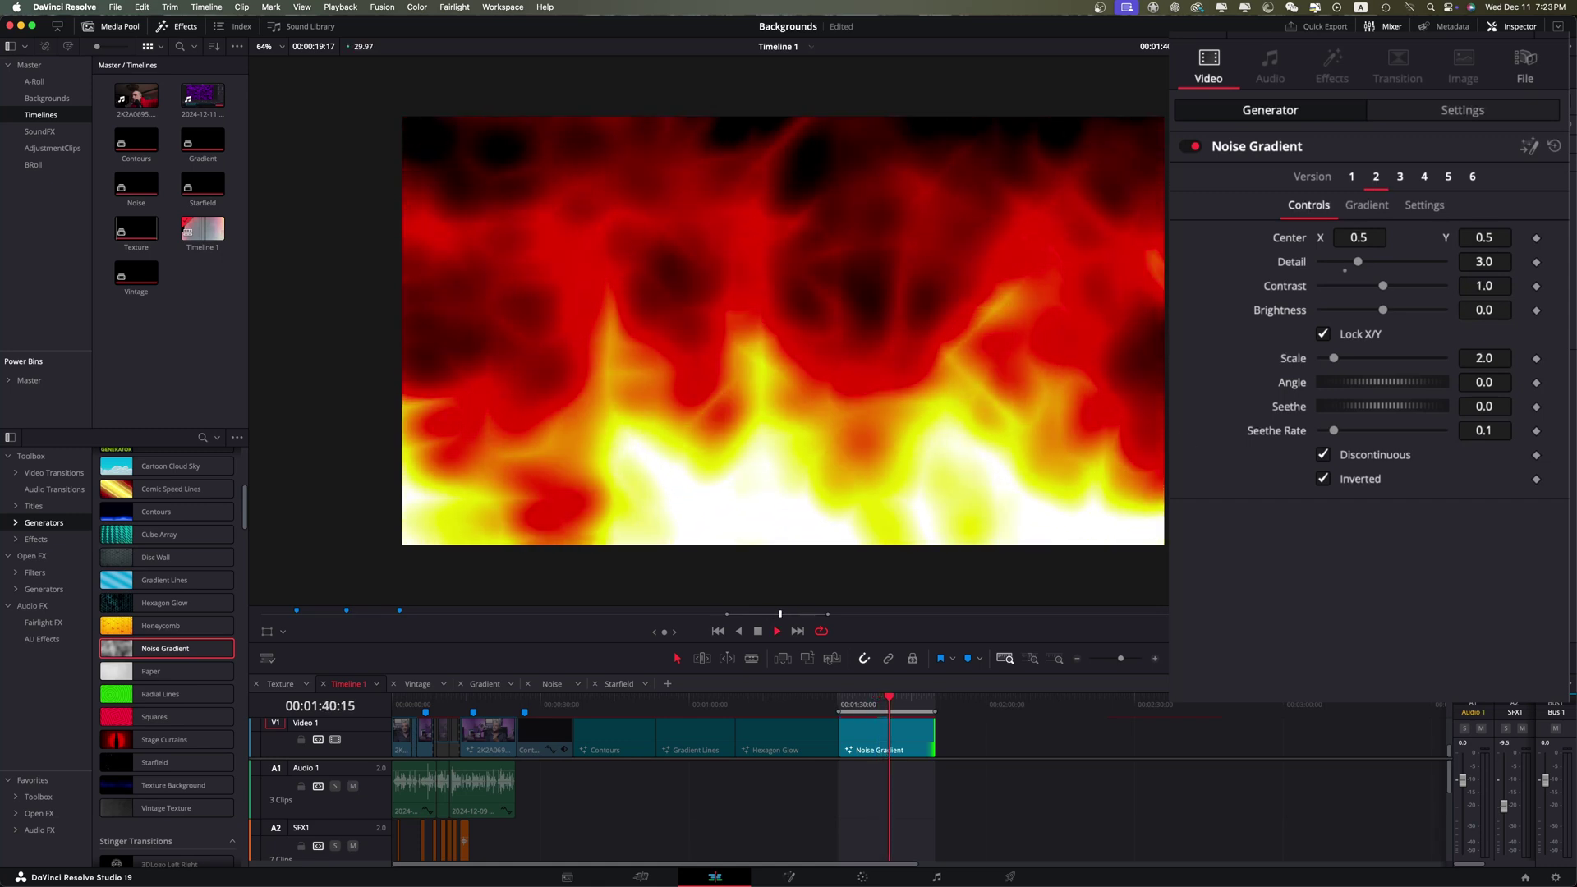
Step: Switch the Noise Gradient to Version 3 and set Scale 15.91, Angle 112.2, Seethe 0.522 and Seethe Rate 0.055, trying the Inverted and Discontinuous options
left_click(1400, 177)
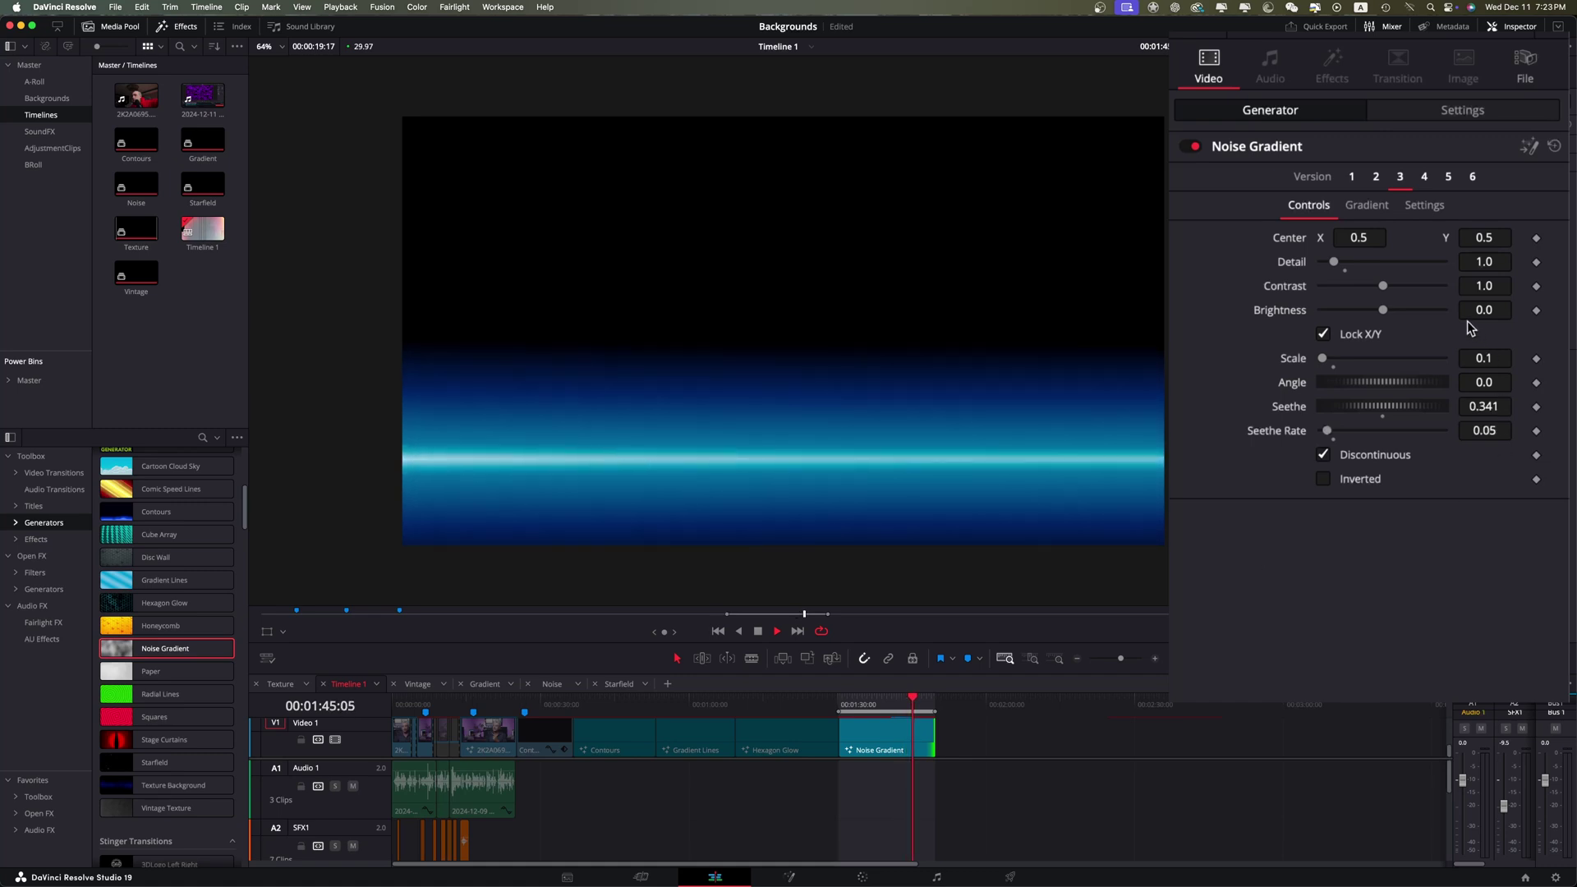
left_click(1323, 479)
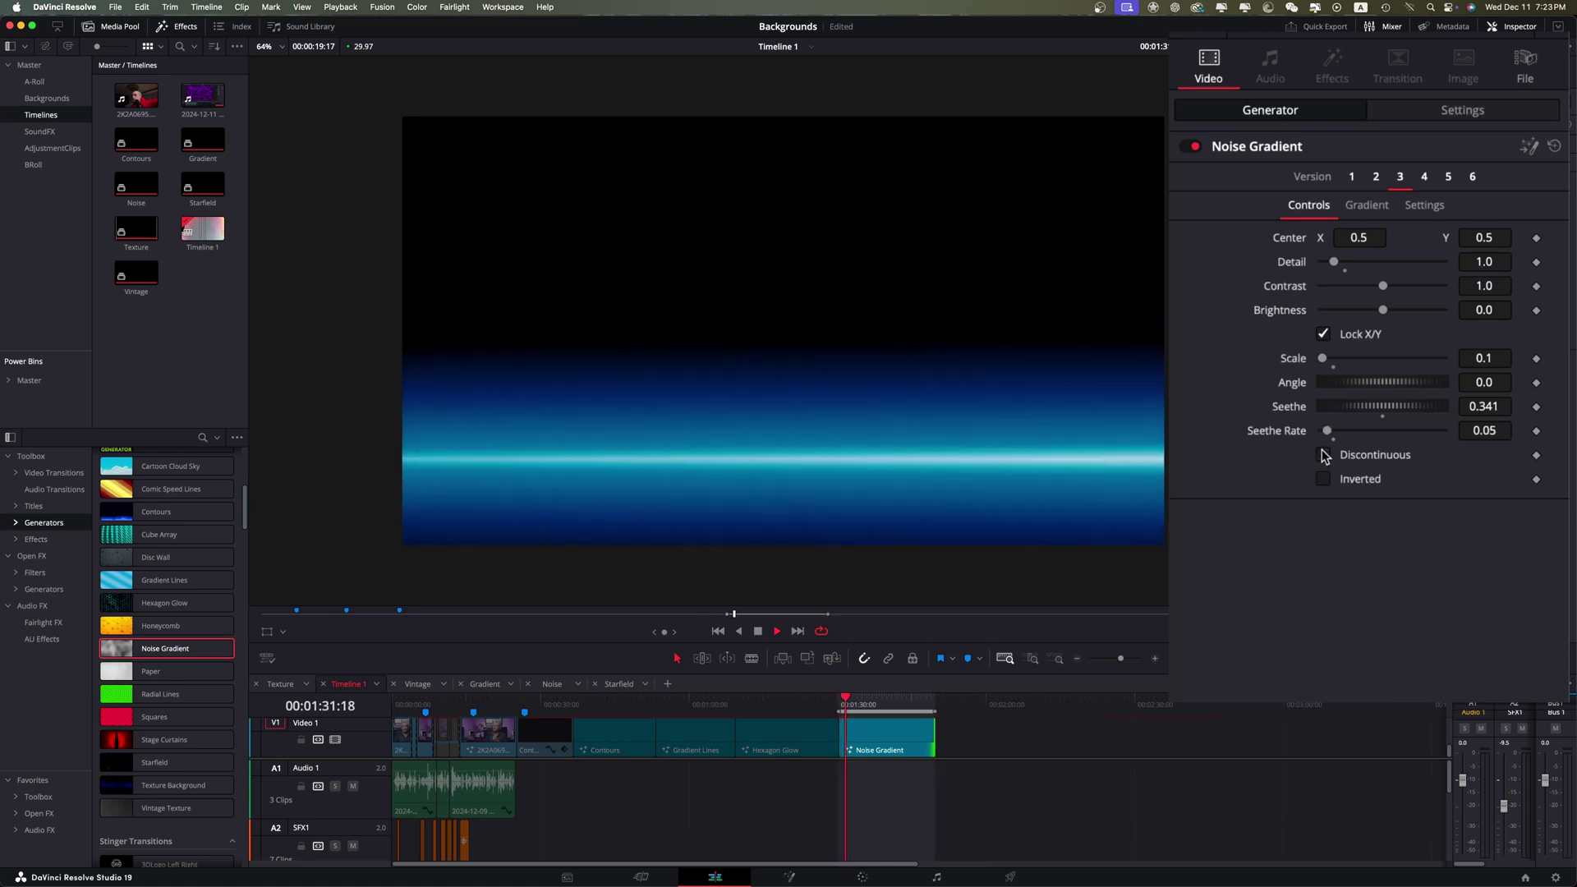
left_click(1322, 452)
left_click_drag(1332, 358, 1339, 432)
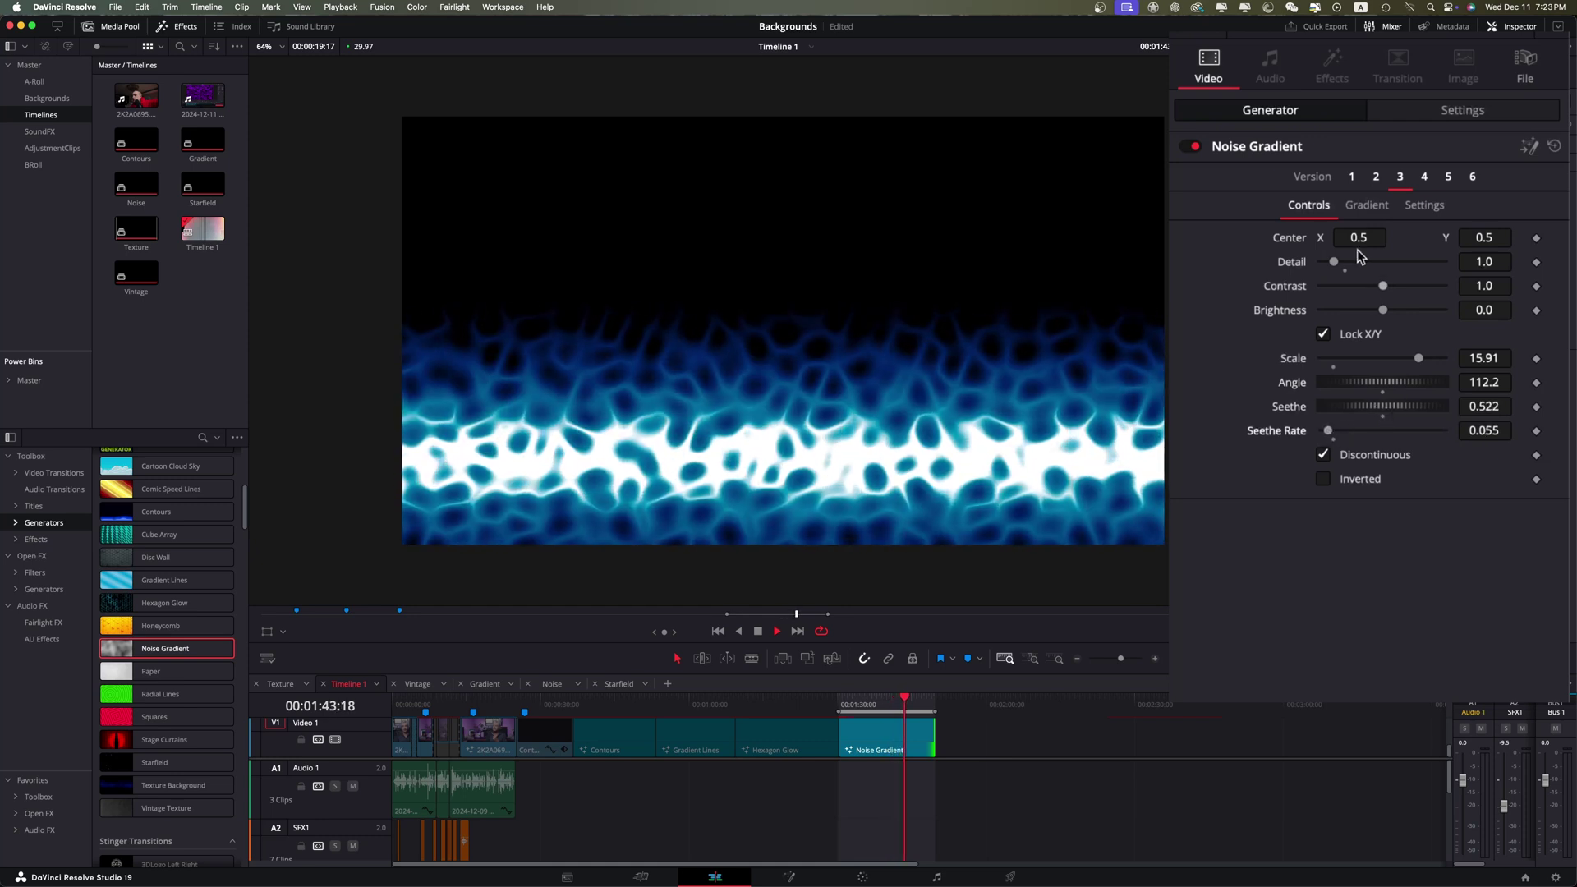
Step: Set the Version 3 Noise Gradient's Brightness to 0.71, Contrast to 0.91 and Detail to 3.46
left_click_drag(1389, 309, 1423, 339)
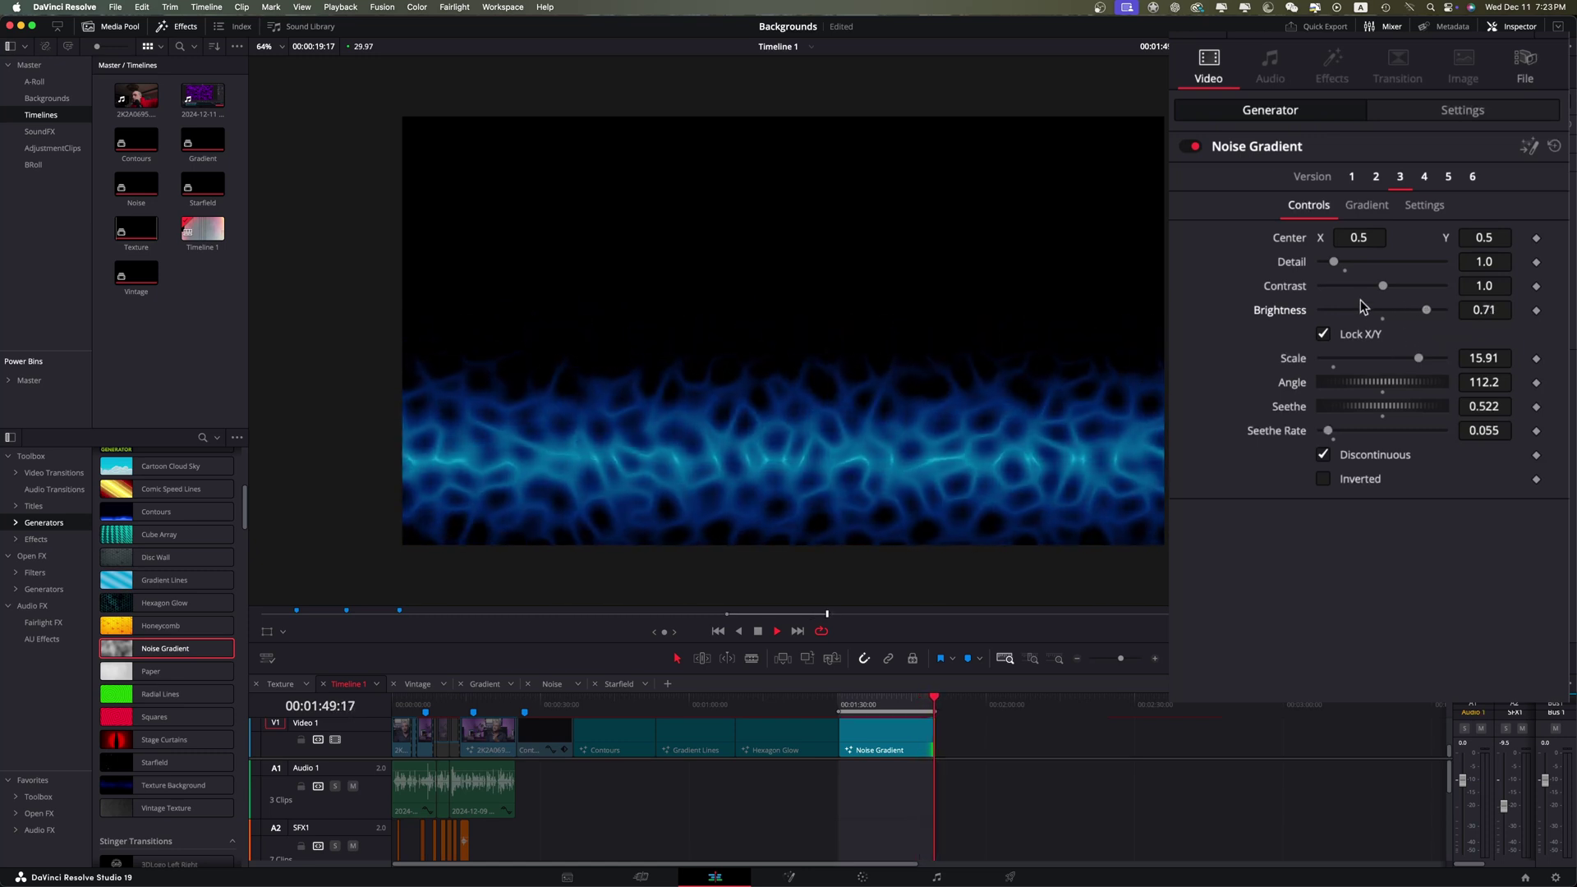
left_click_drag(1383, 286, 1374, 325)
left_click_drag(1333, 263, 1364, 269)
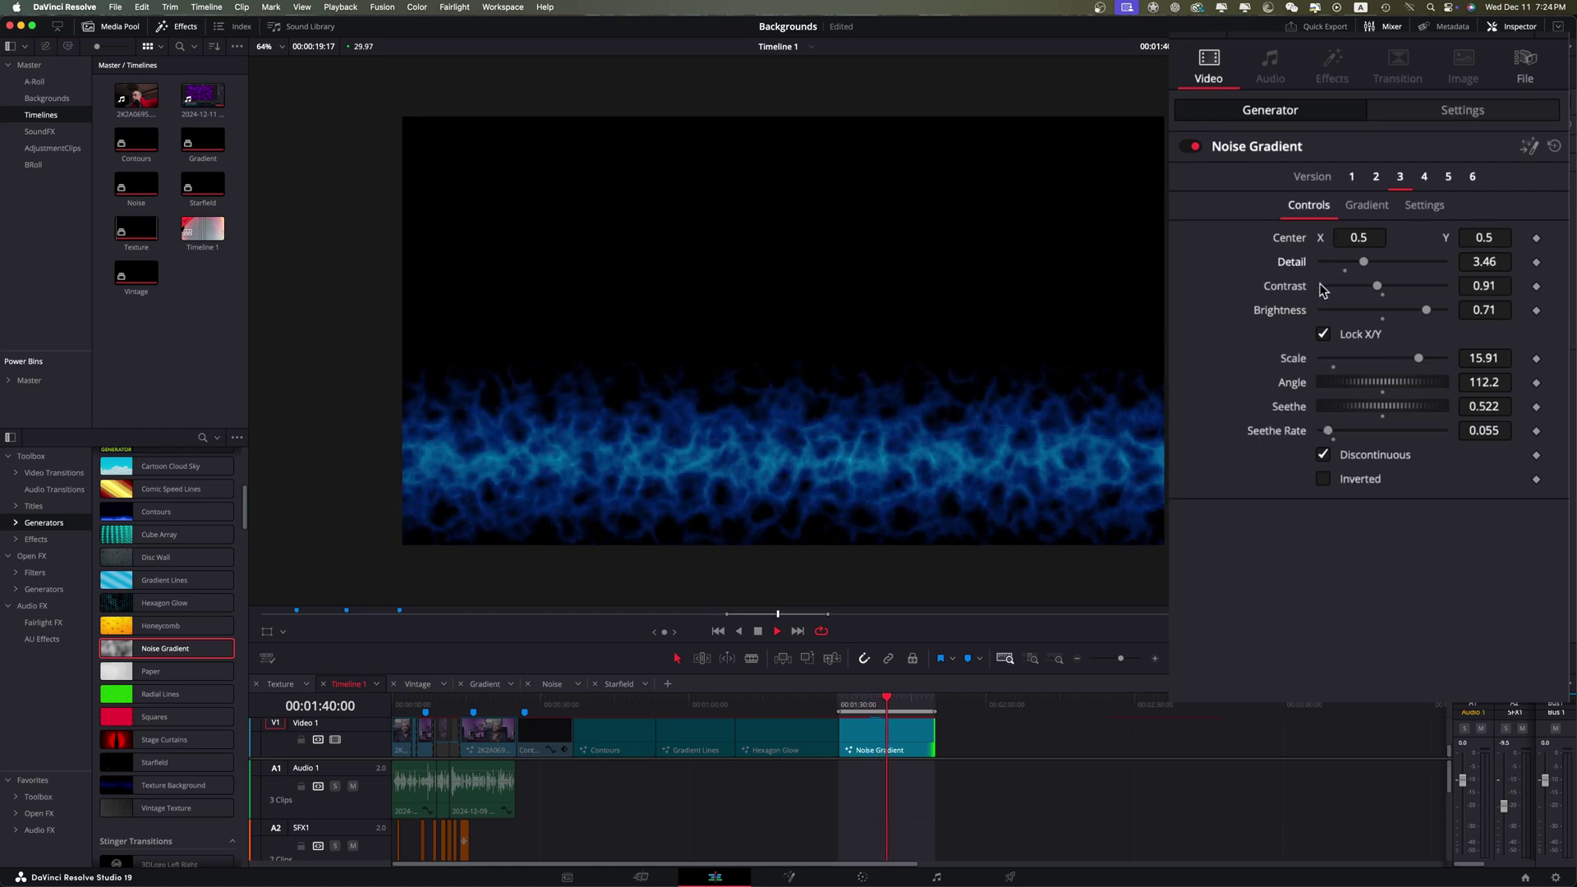
Step: Change the Noise Gradient's color type to Two Color and make Color 1 red (Red 1.0, Green 0.0, Blue 0.0)
left_click(1369, 202)
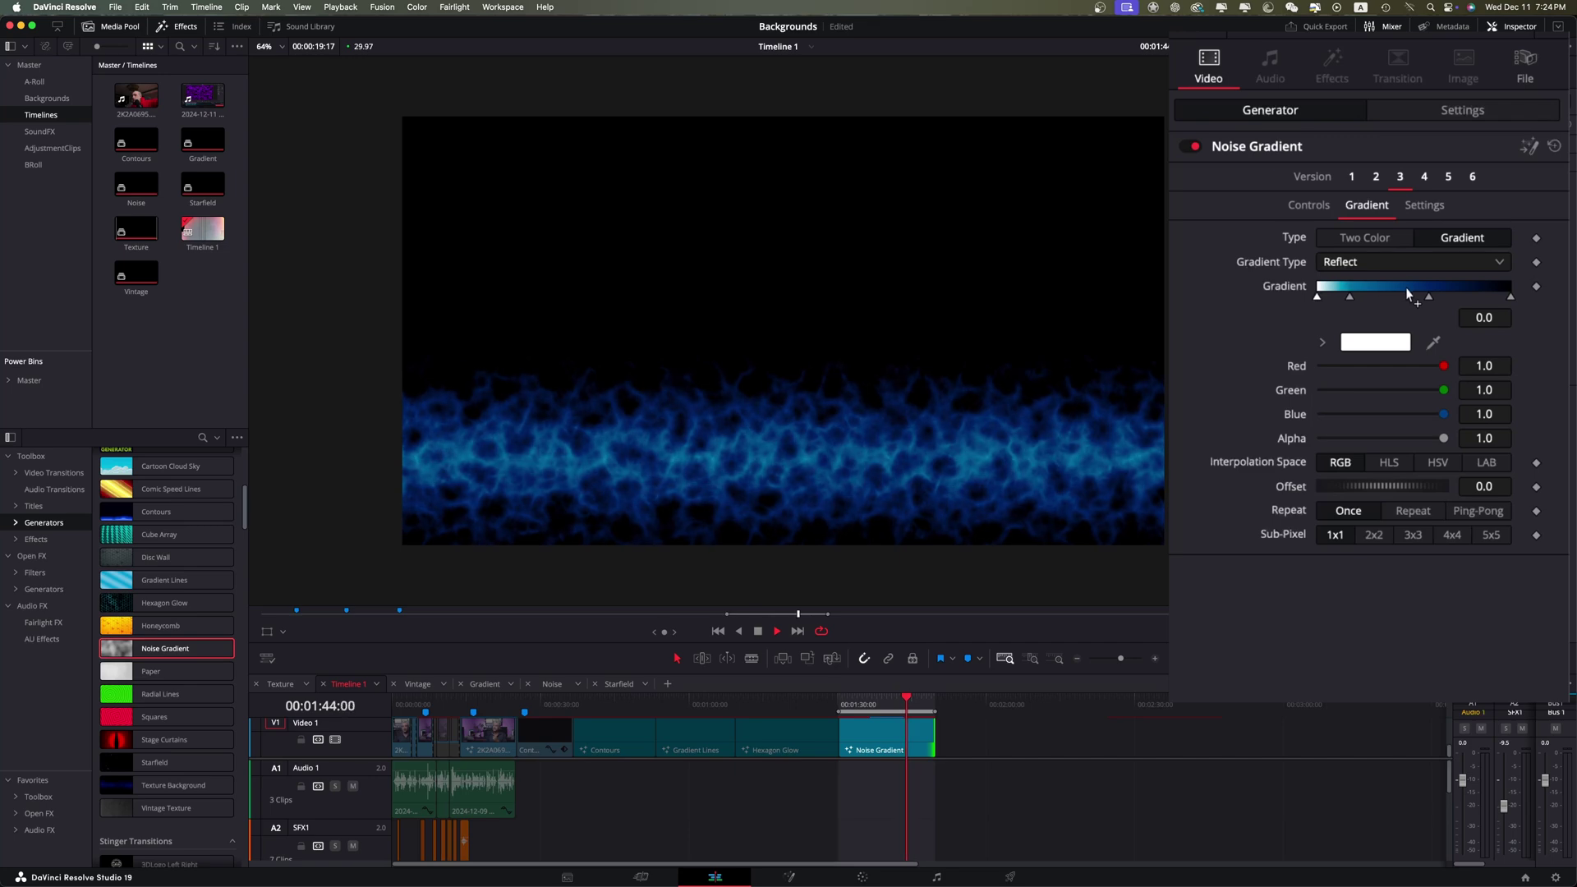
left_click(1380, 238)
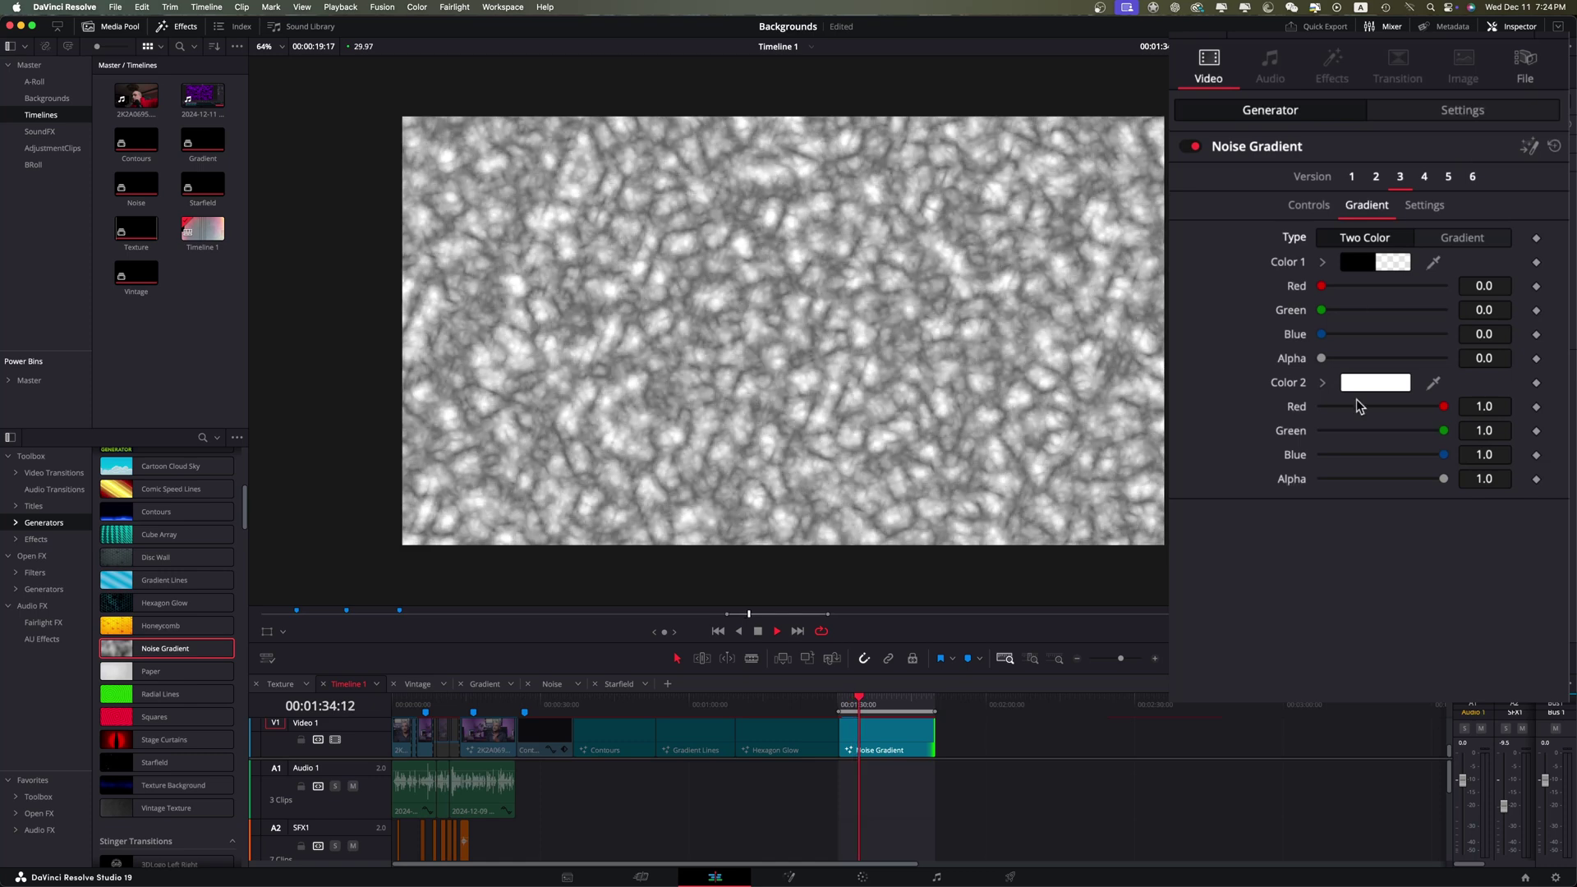
left_click(1356, 262)
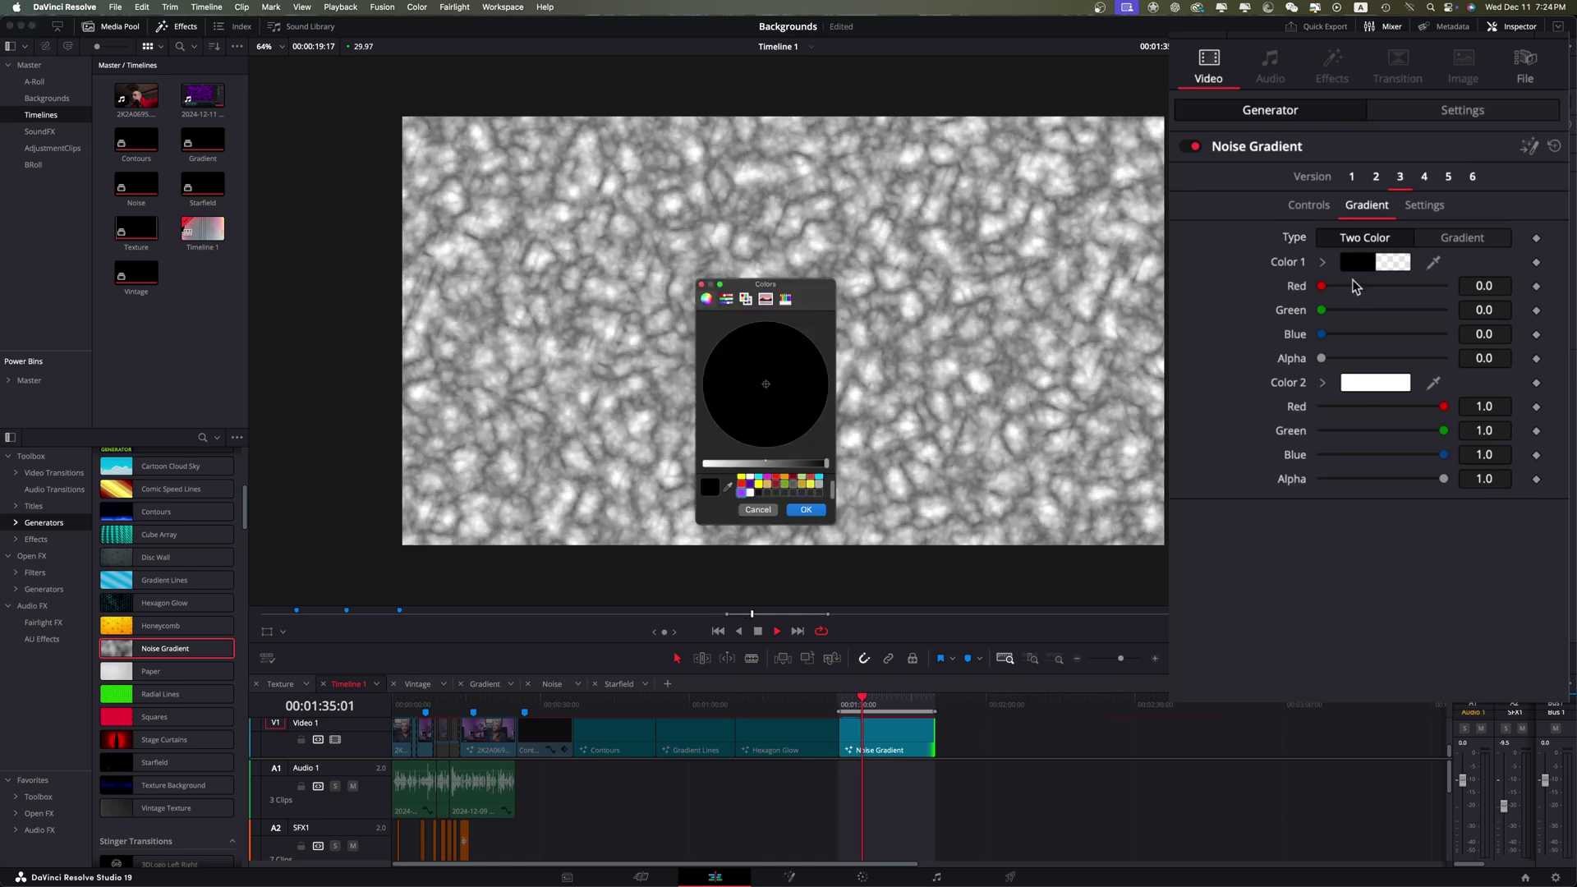
left_click(741, 486)
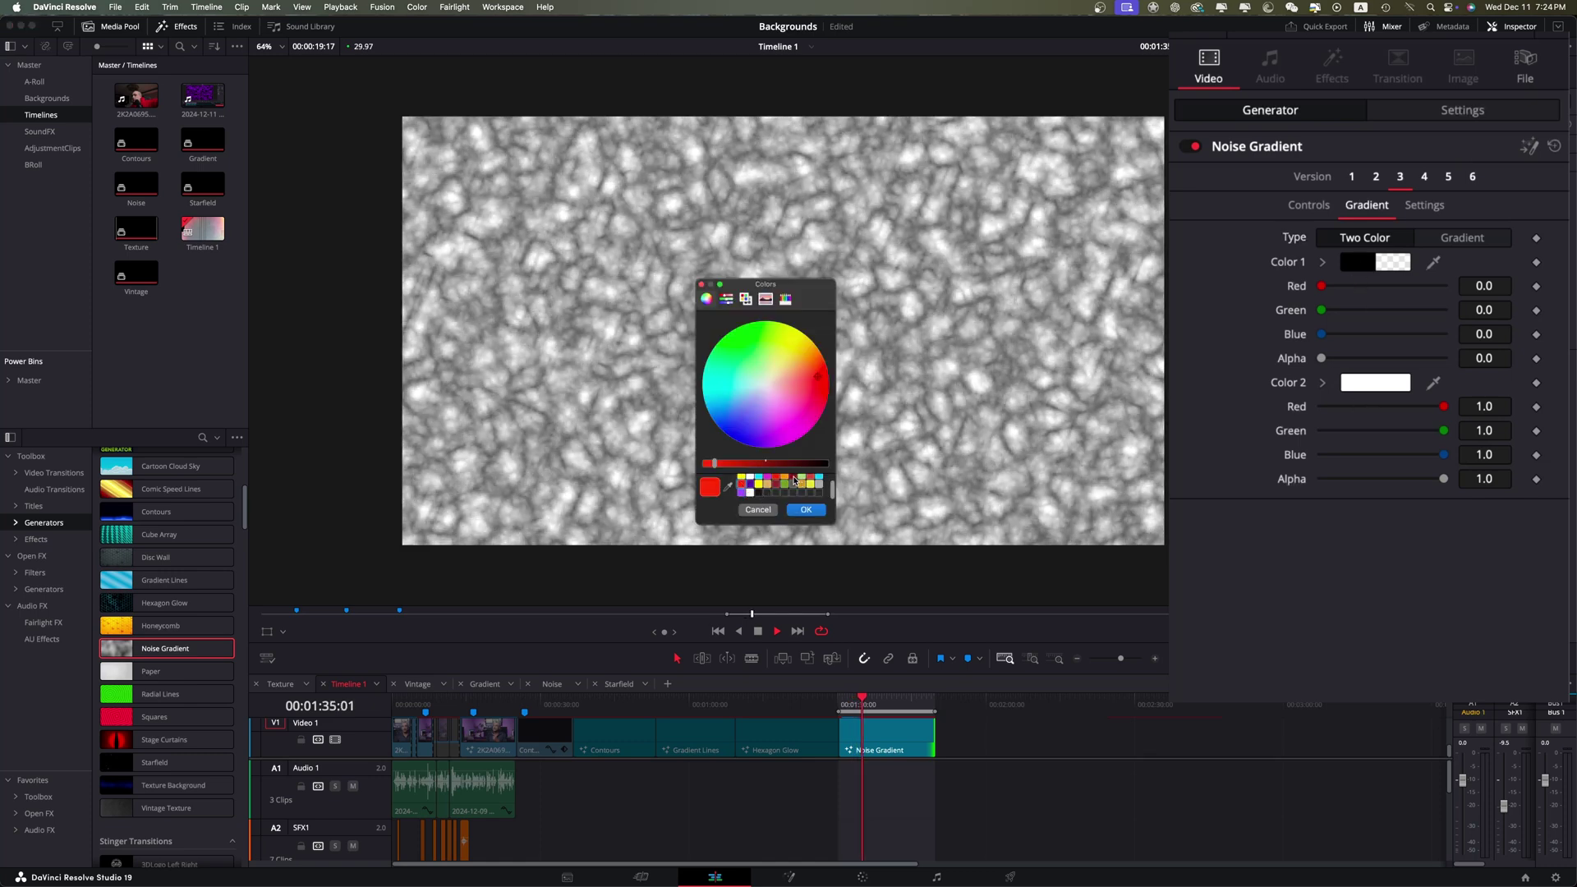
left_click(801, 510)
Step: Try yellow for Color 2 (Red 1.0, Green 0.956862, Blue 0.0) and replace it with another preset swatch
left_click(1368, 387)
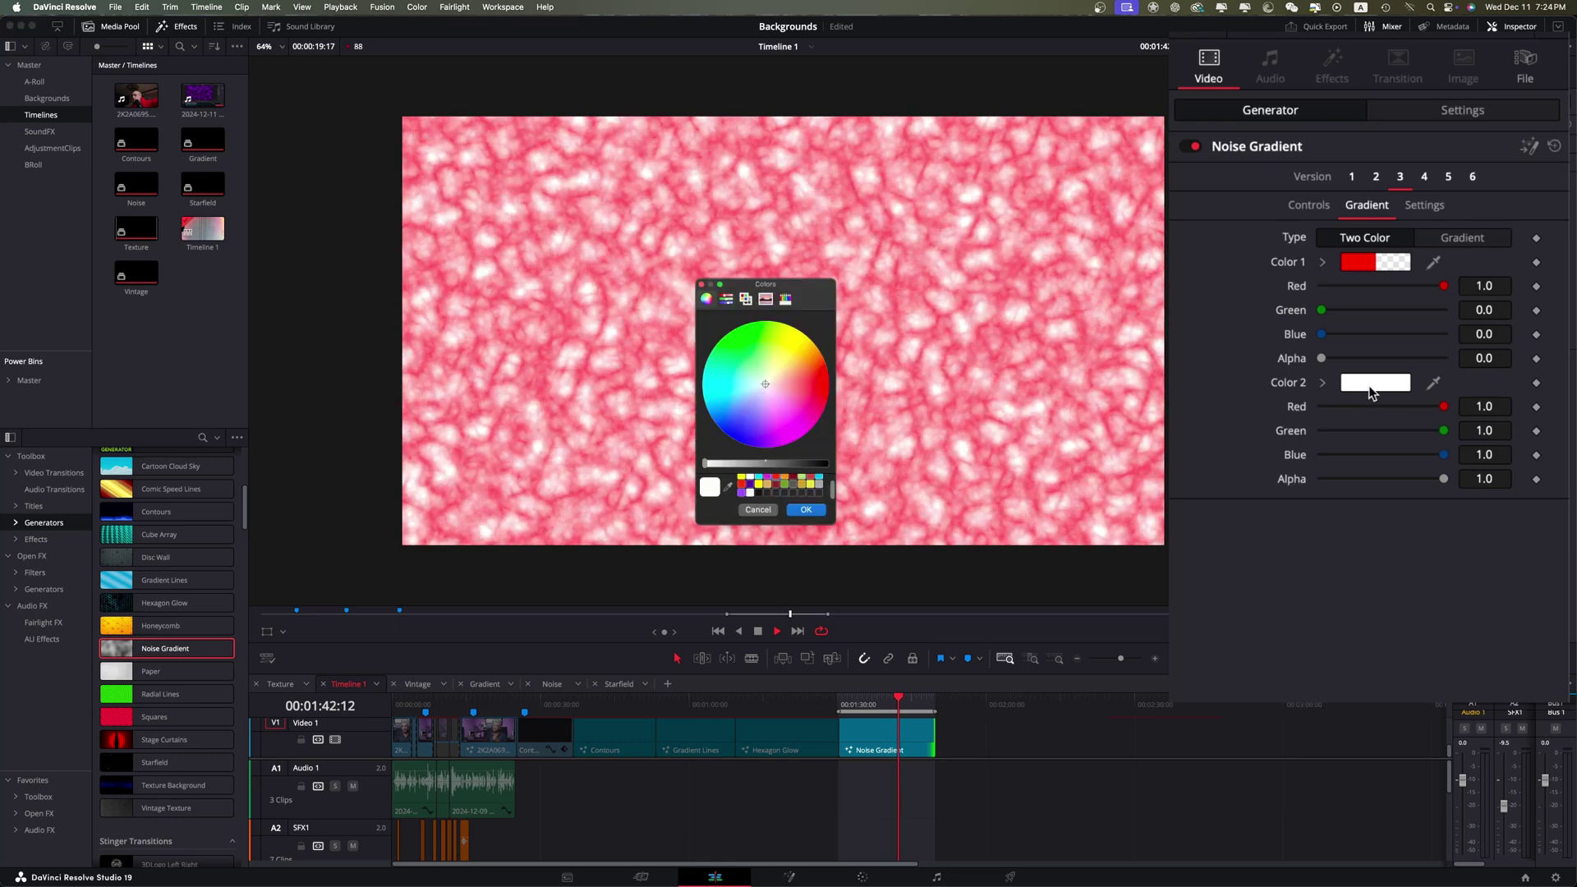
left_click(821, 510)
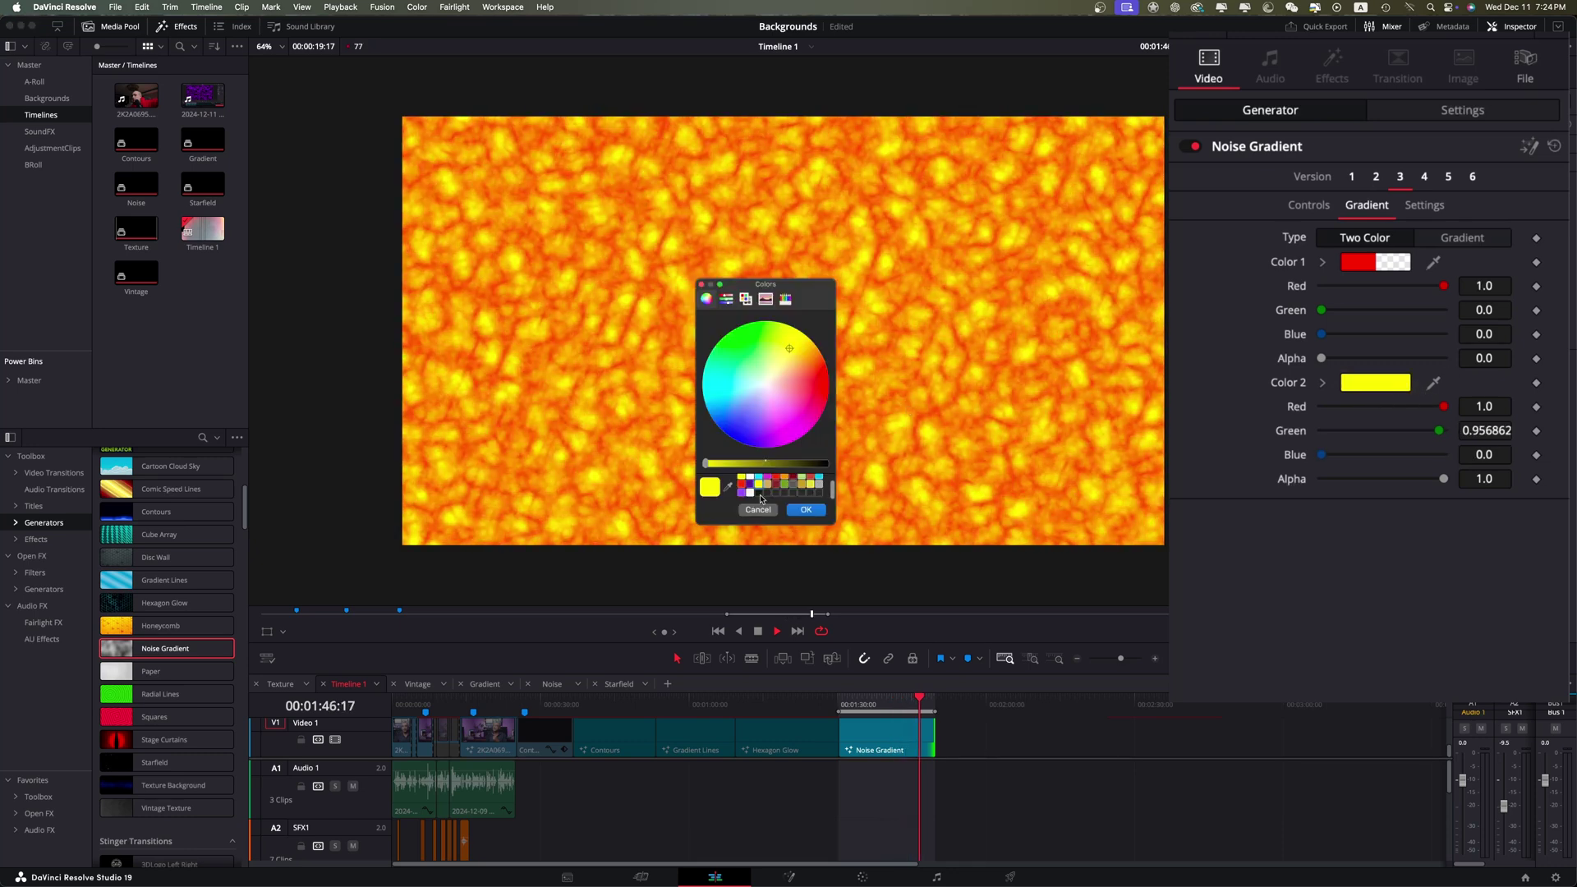
left_click(760, 477)
left_click(797, 511)
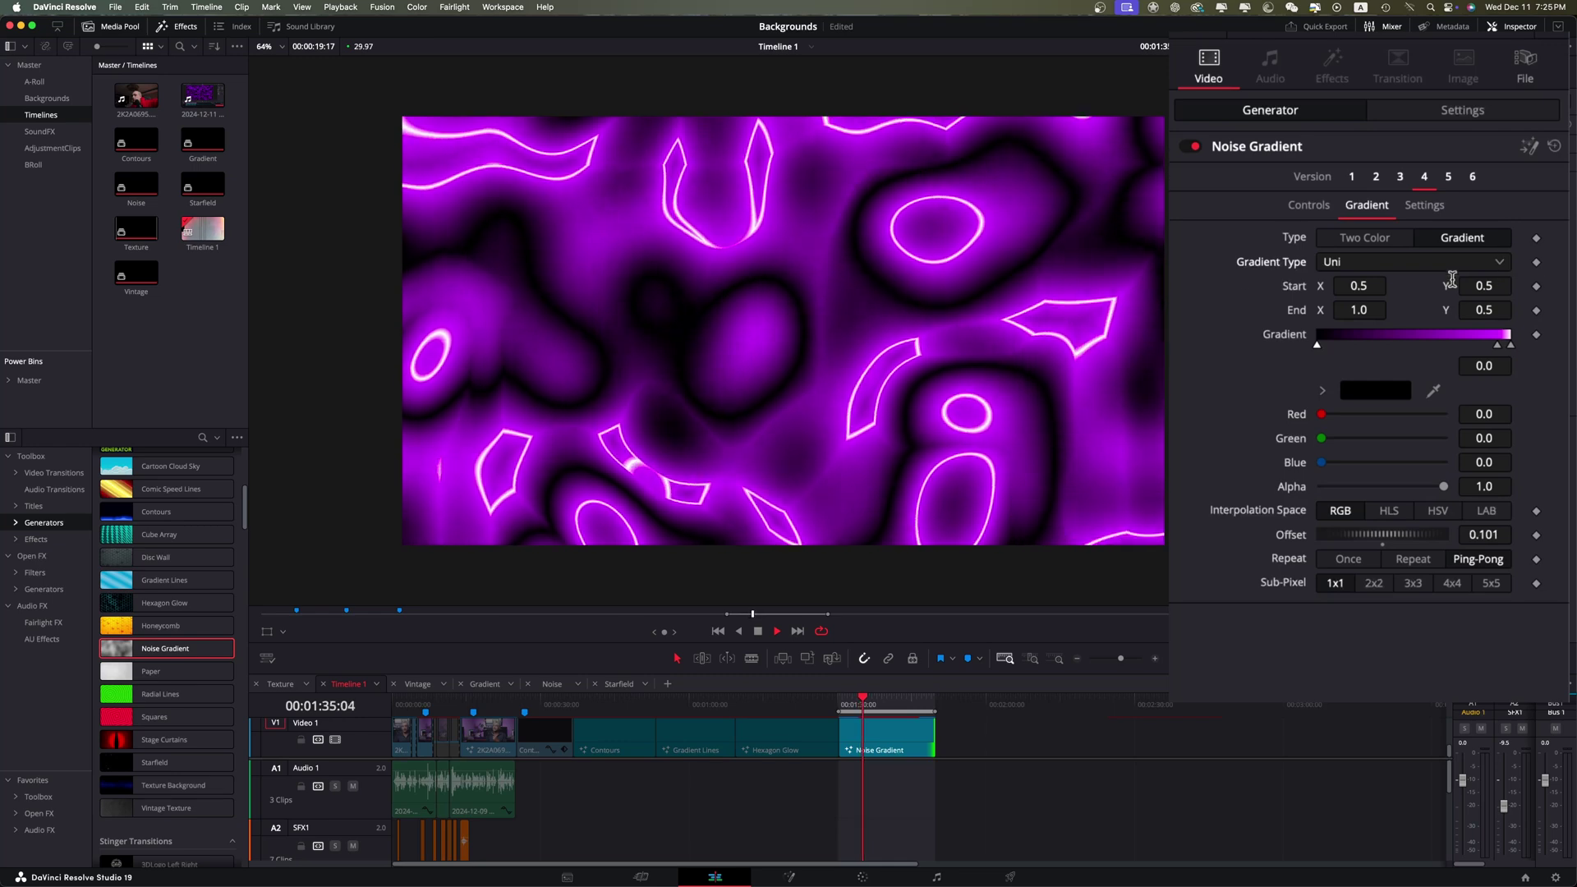
Step: Try the Linear and Reflect gradient types on the Version 4 Noise Gradient and settle on Square
left_click(1382, 271)
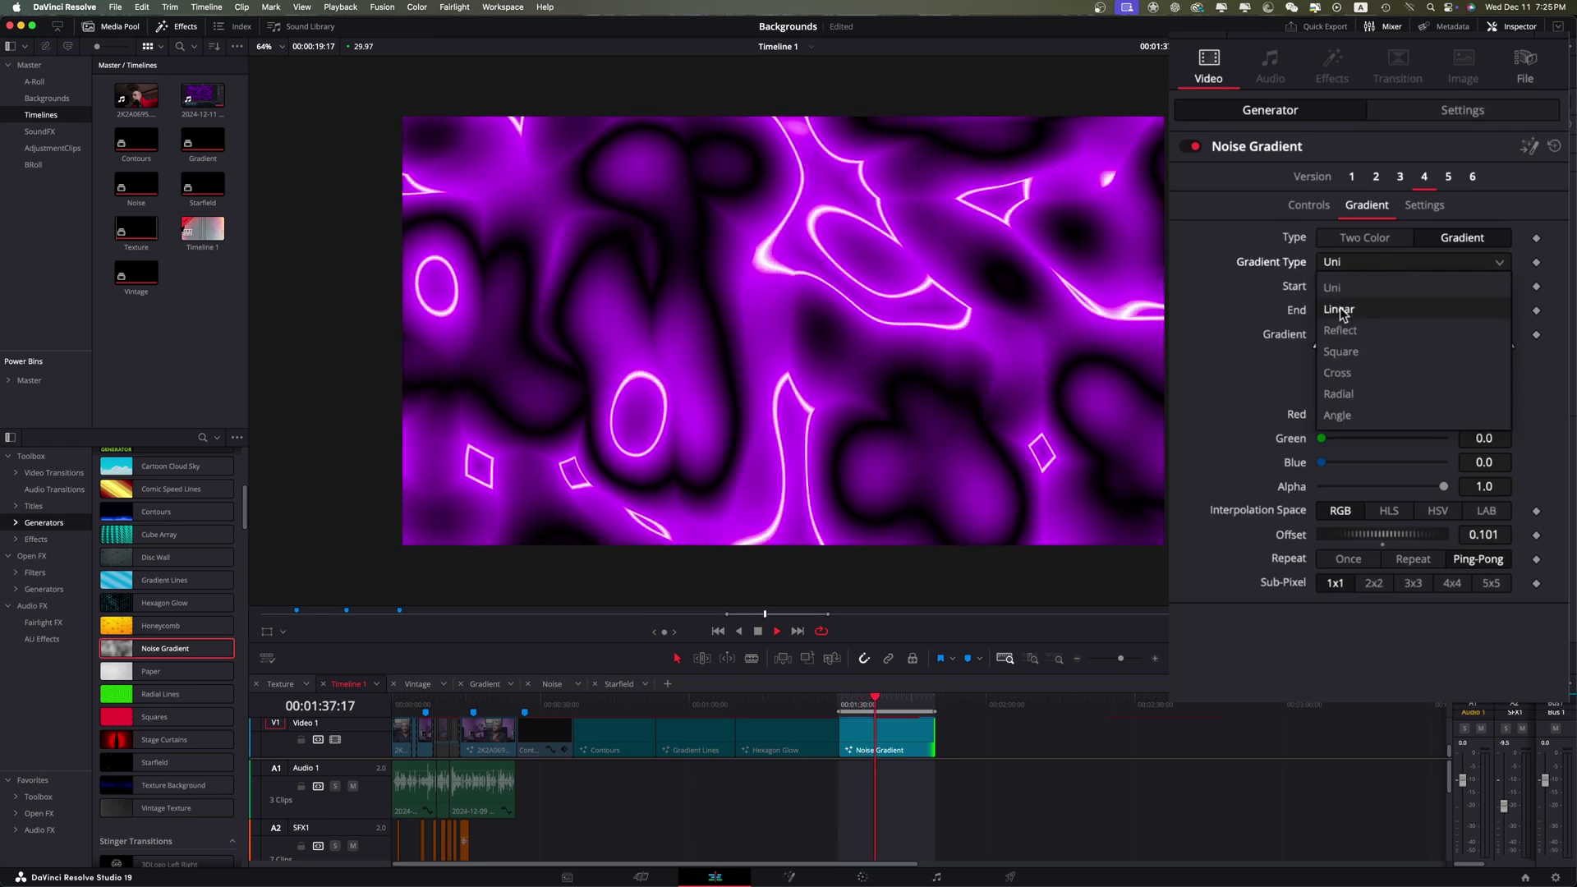
left_click(1340, 308)
left_click(1347, 261)
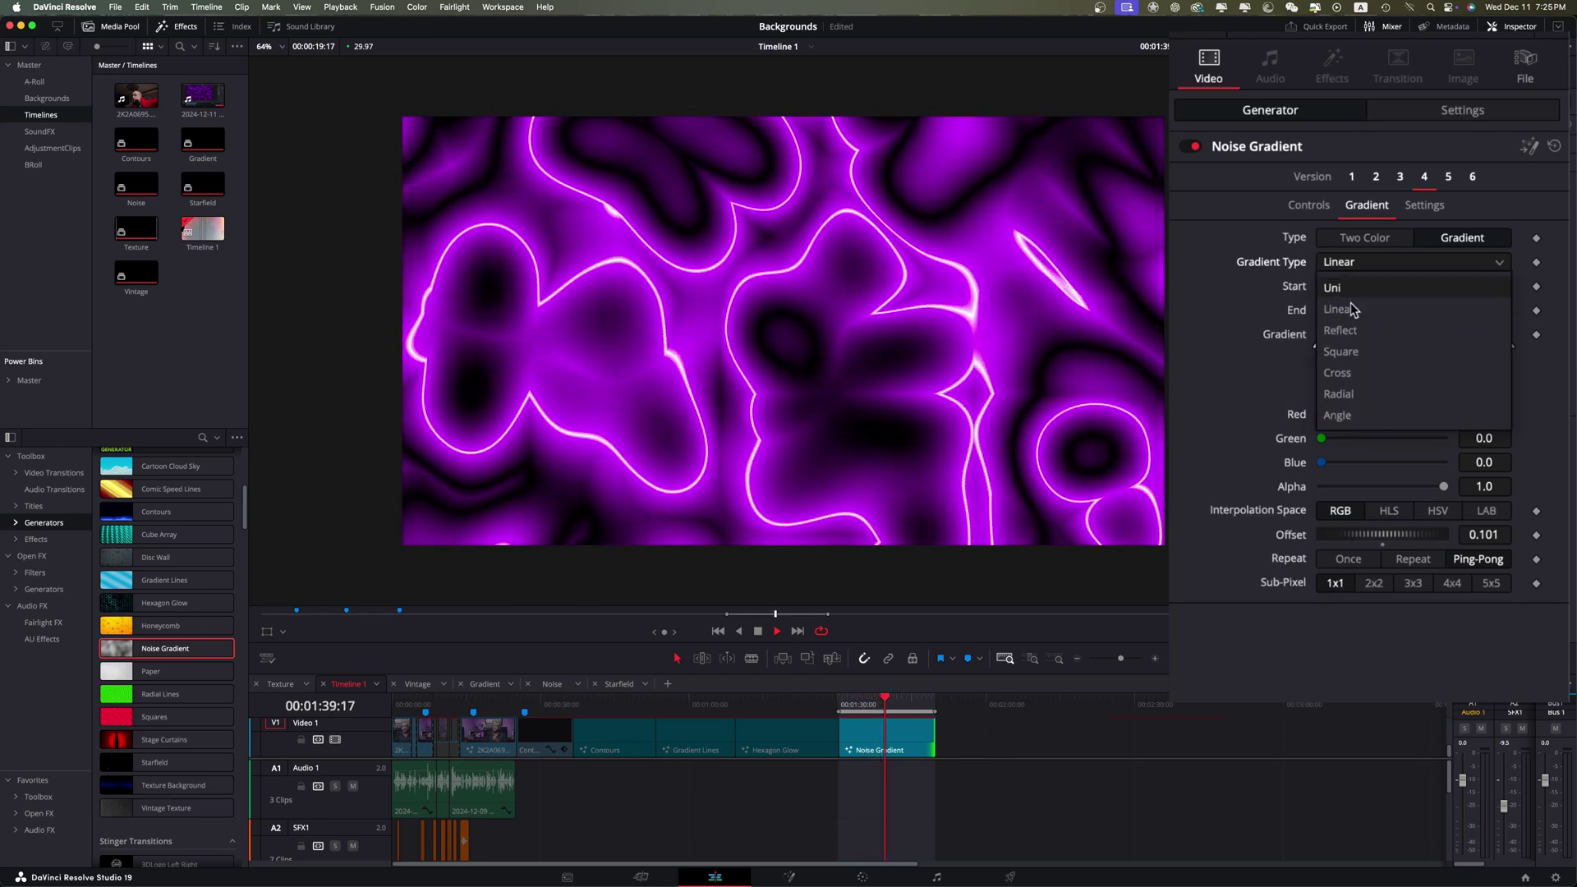
left_click(1349, 329)
left_click(1347, 261)
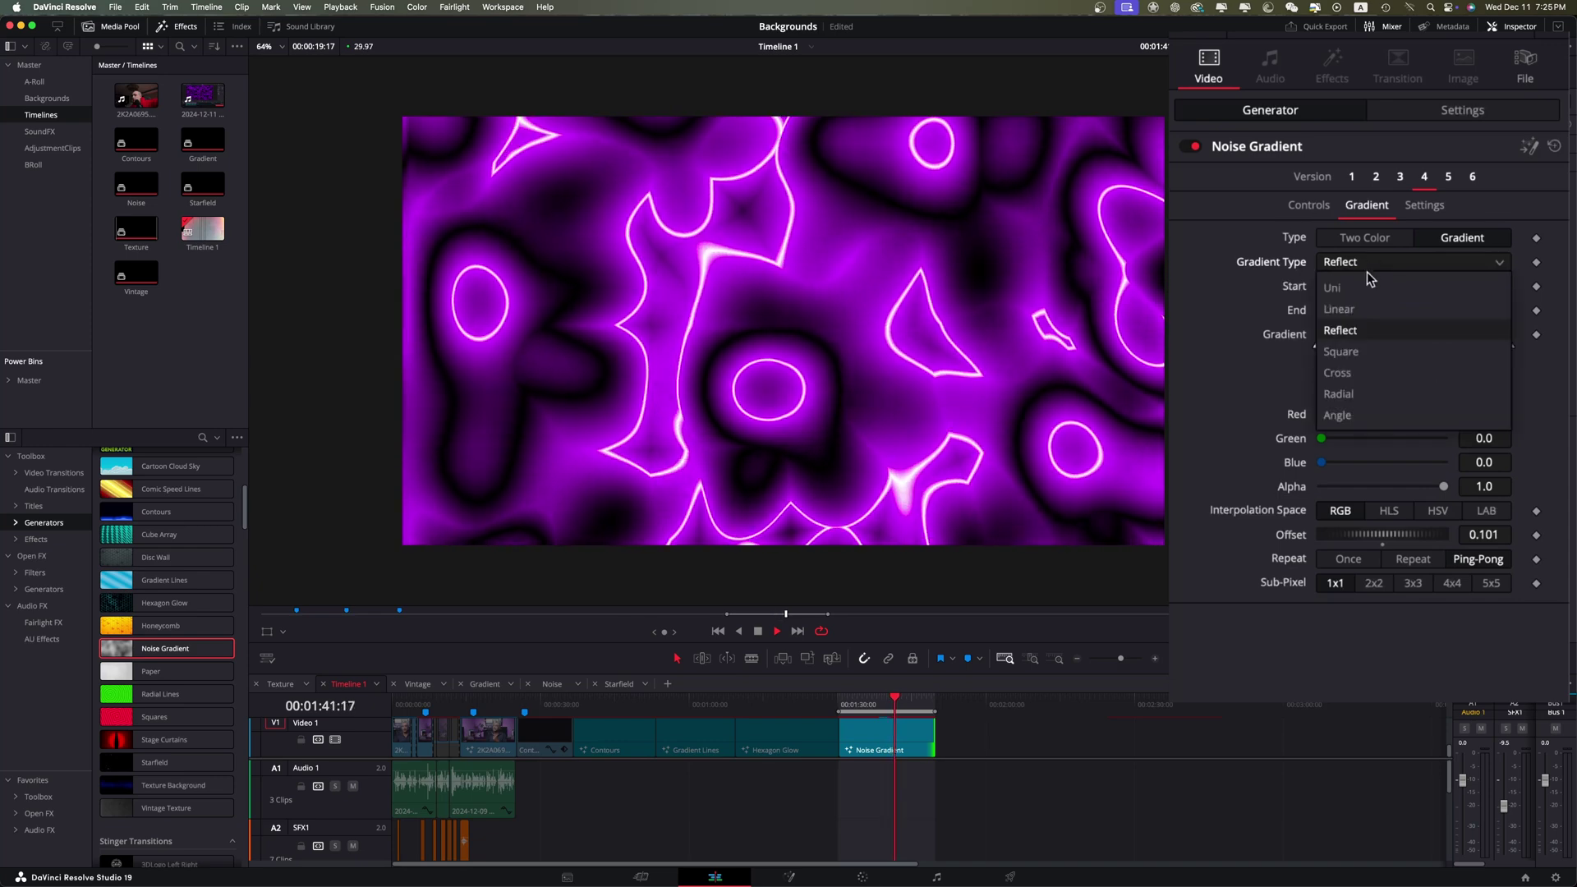
left_click(1351, 351)
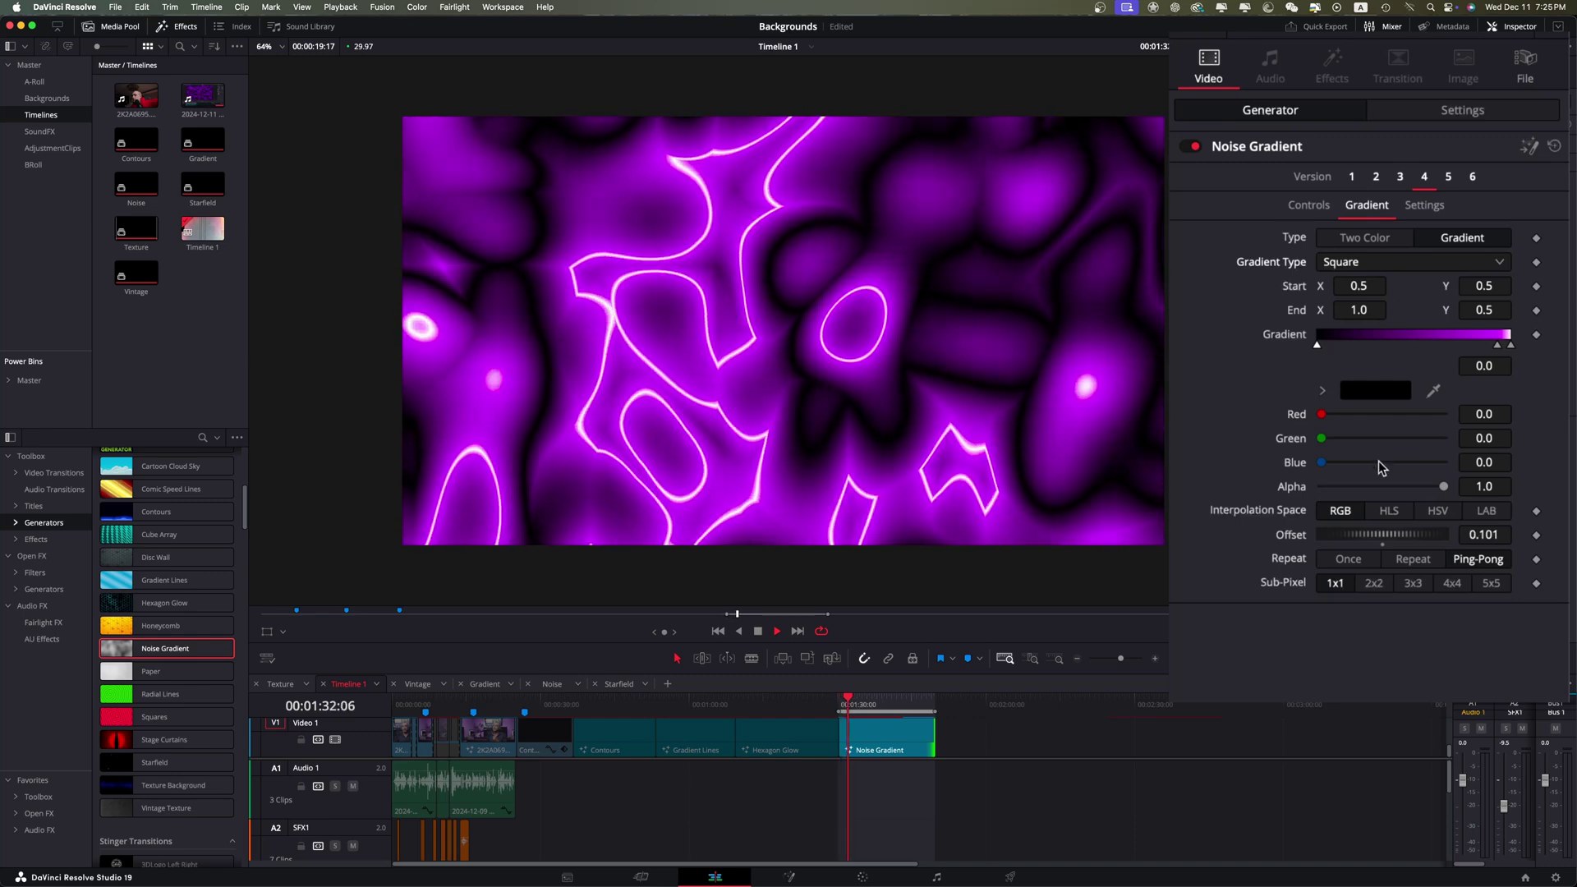
Step: Set the gradient's Offset to -0.464 and Sub-Pixel to 2x2, trying the Repeat and Once modes but keeping Ping-Pong
left_click_drag(1382, 535, 1471, 538)
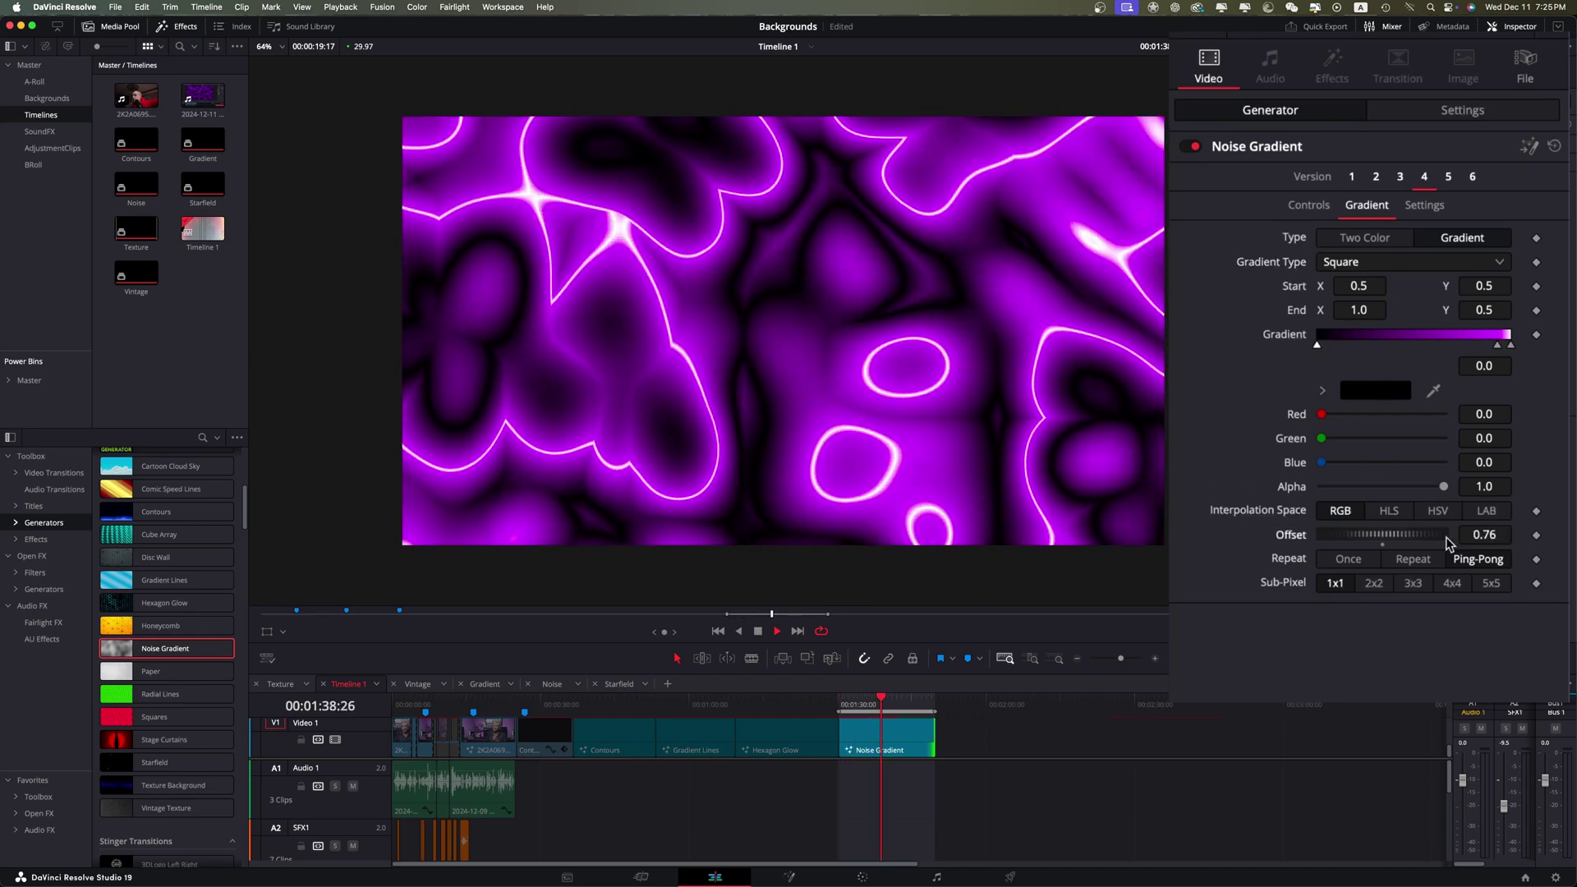
left_click(1411, 560)
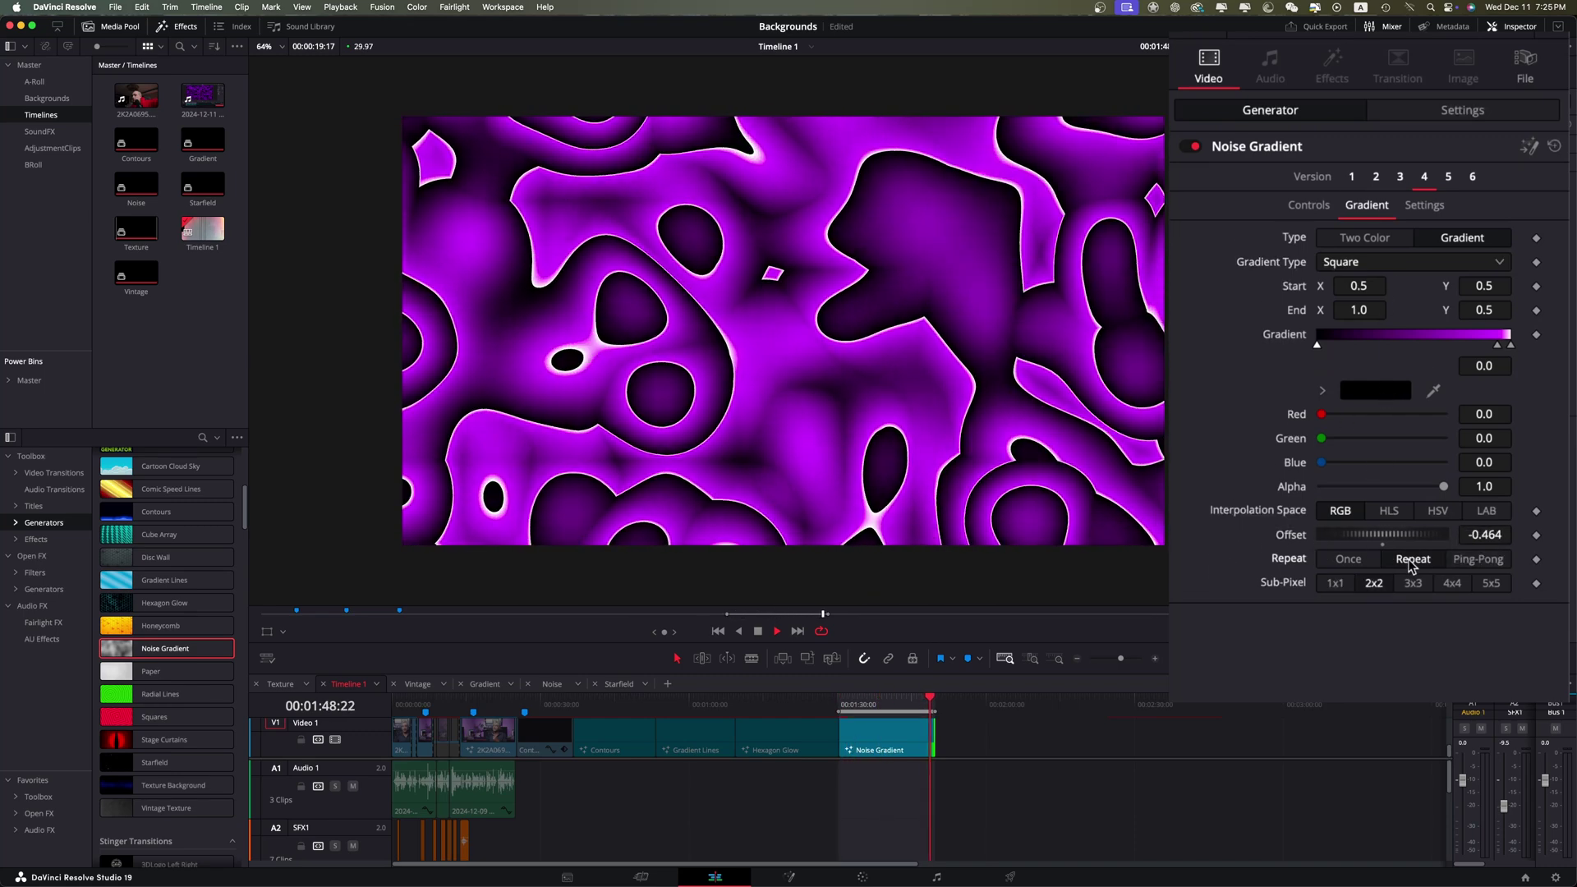
left_click(1356, 562)
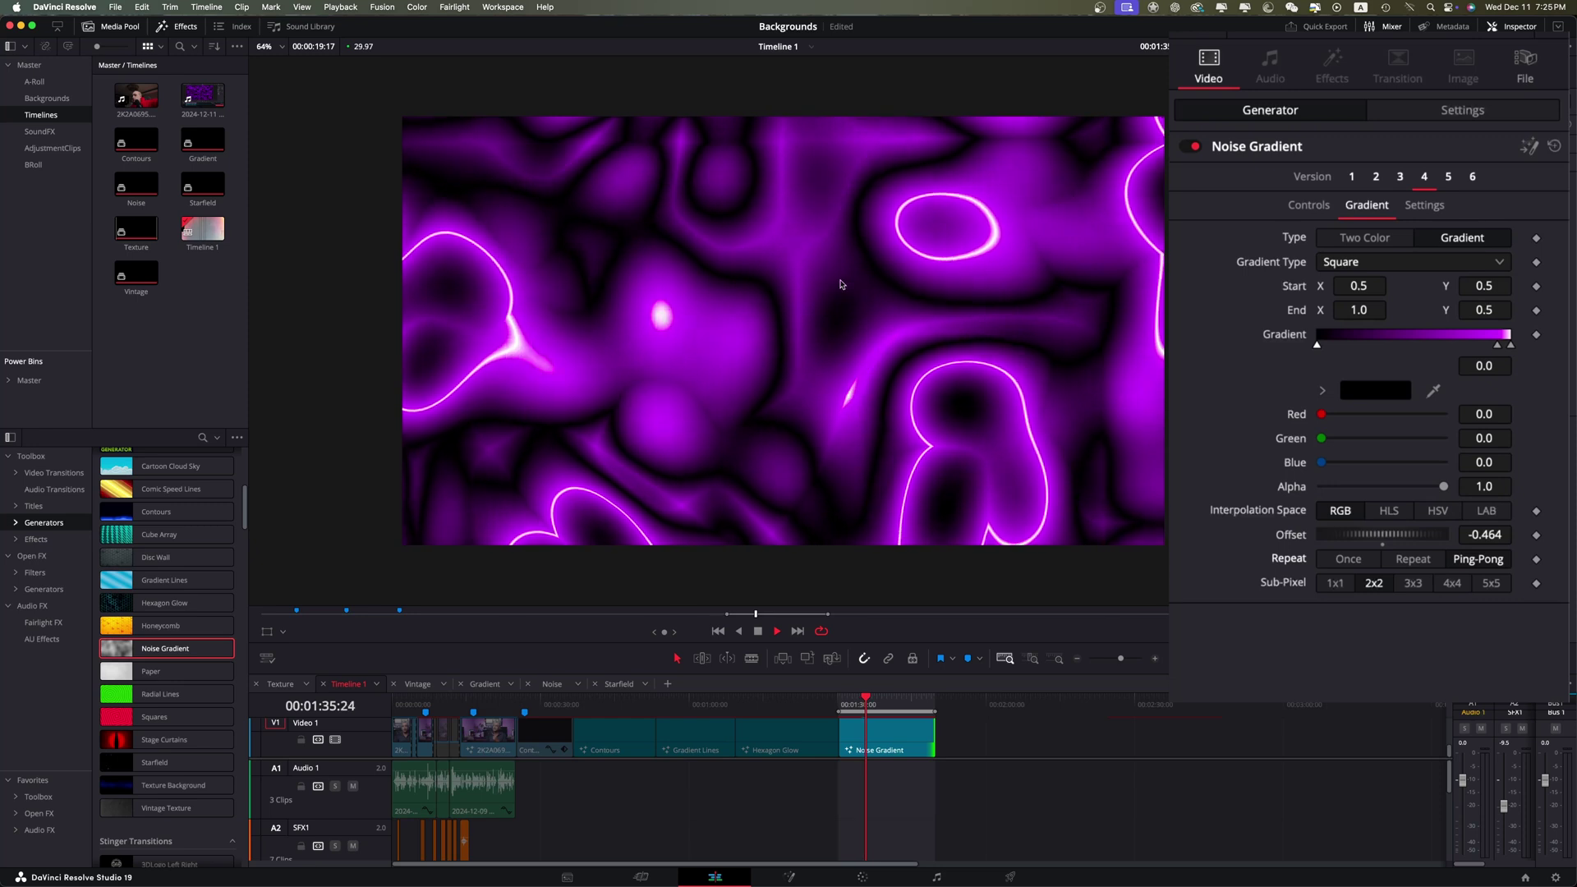
left_click(1424, 205)
left_click(1367, 205)
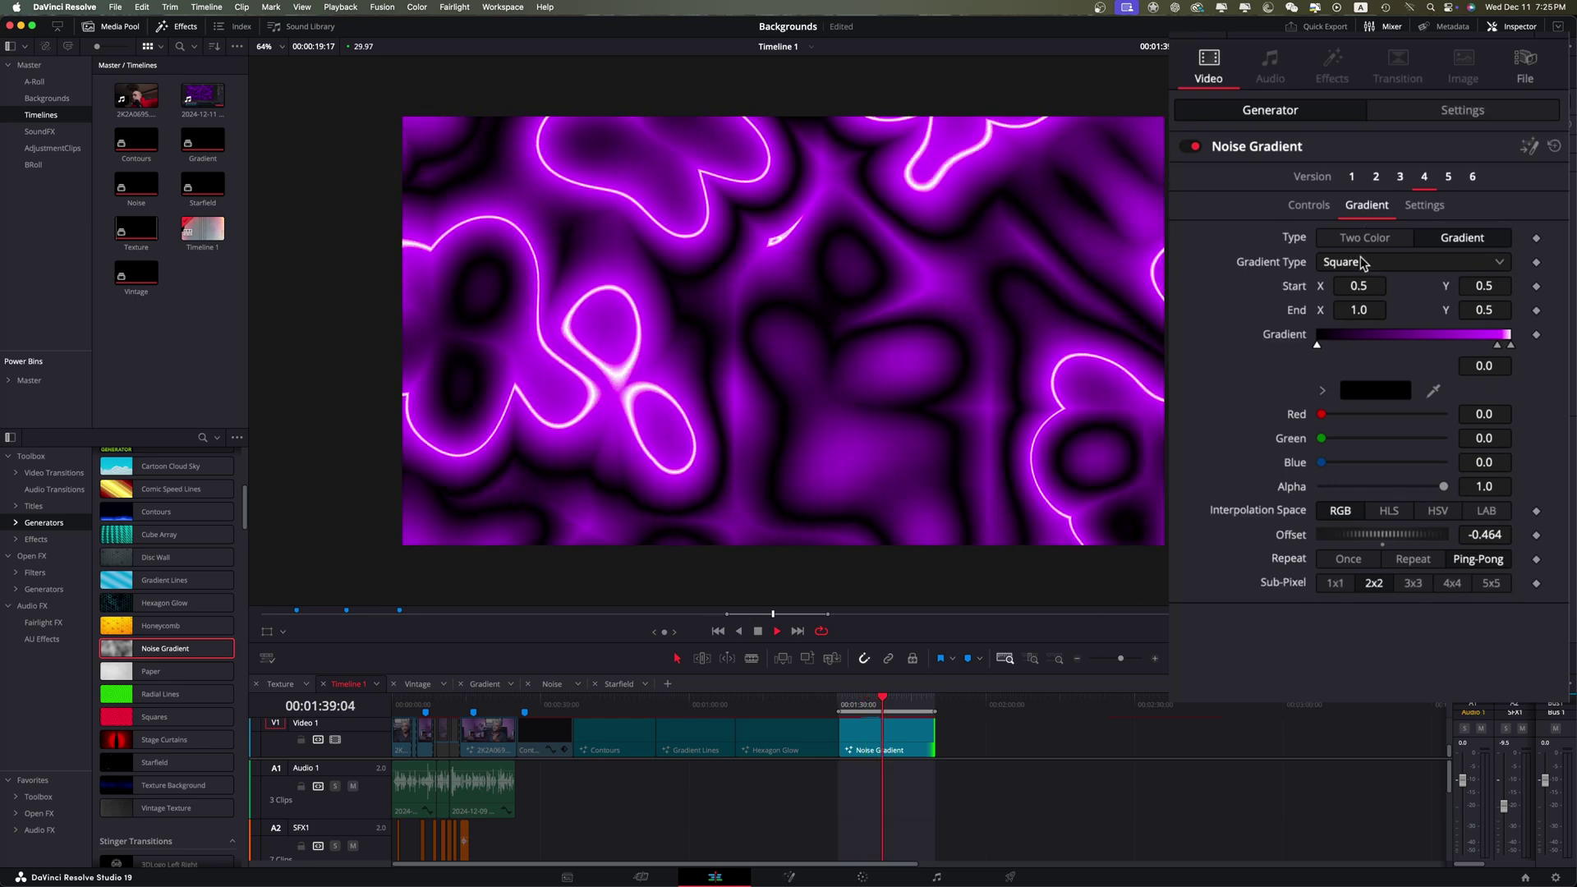
left_click(1354, 243)
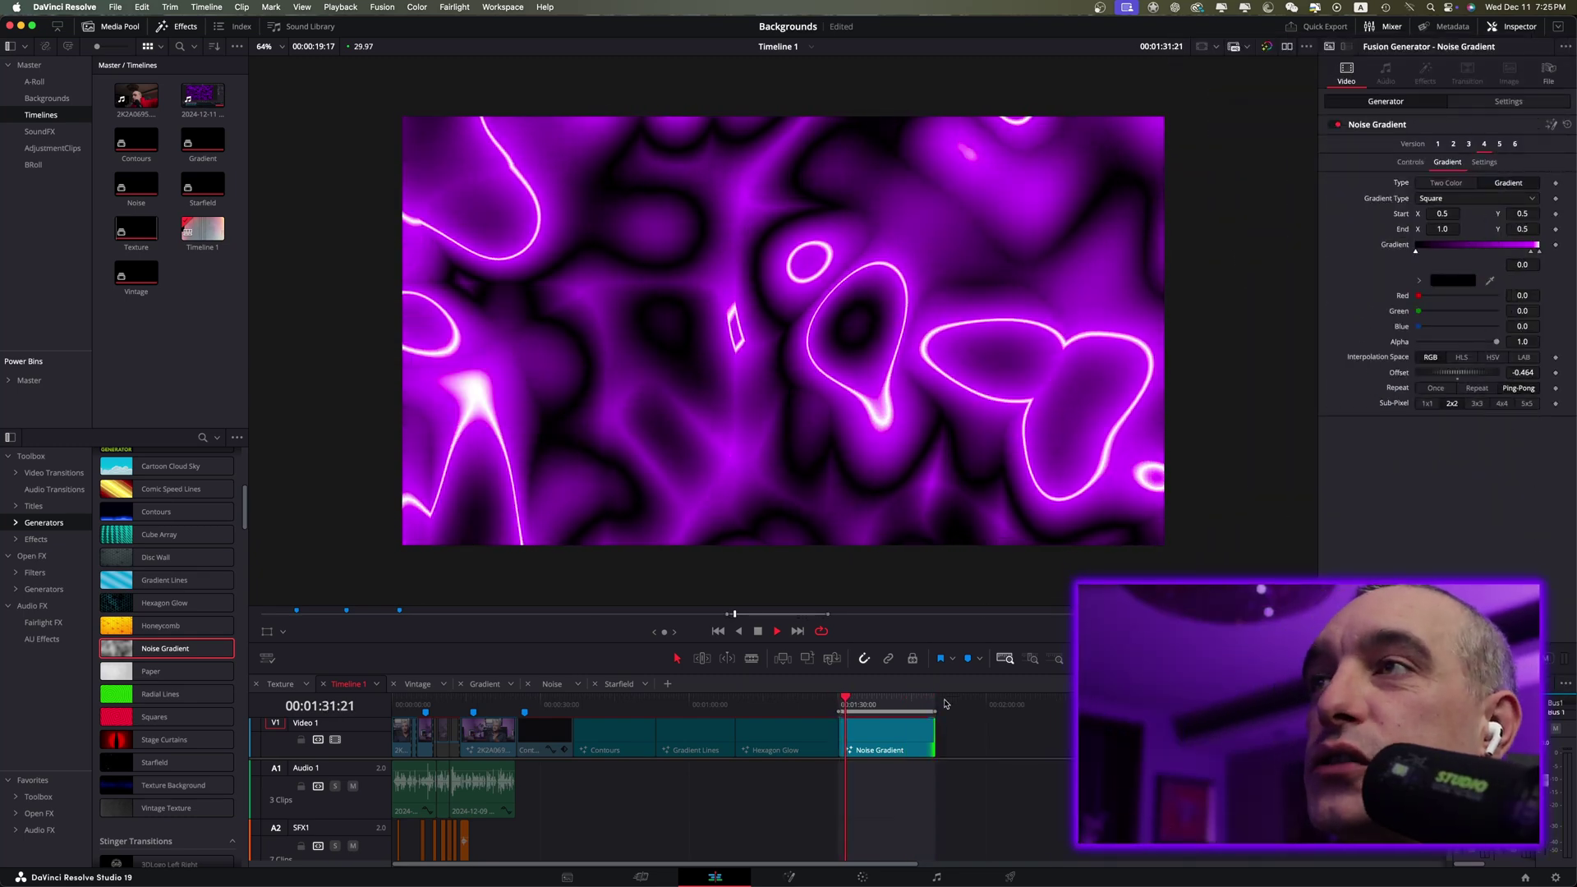
Step: Add a Starfield generator after the Noise Gradient clip on Video 1 and play it
key("space")
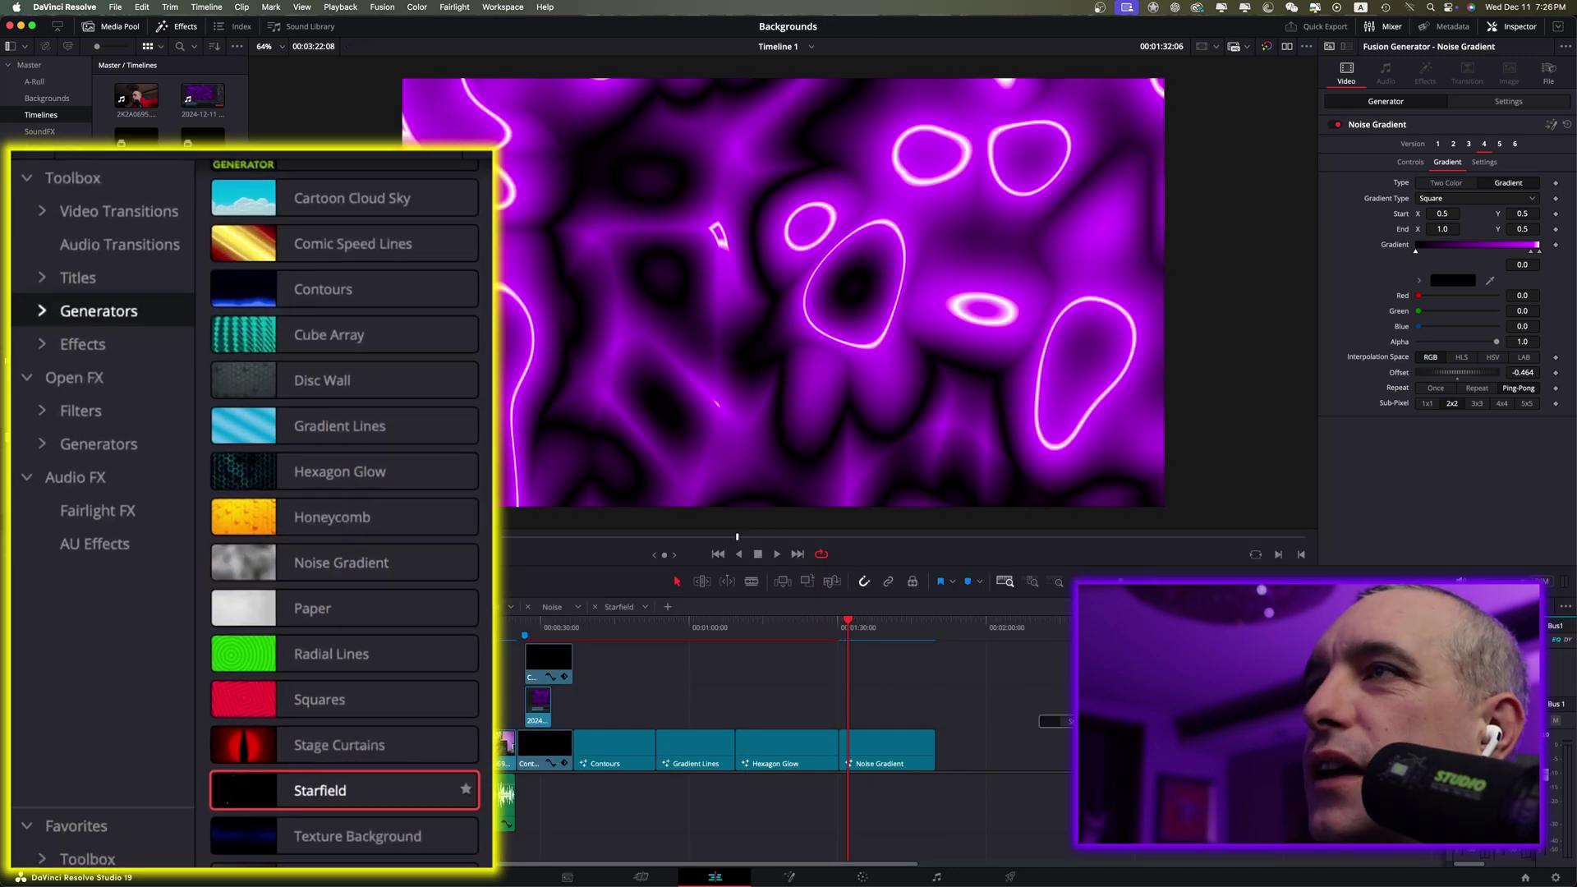
left_click_drag(367, 800, 943, 629)
left_click(944, 630)
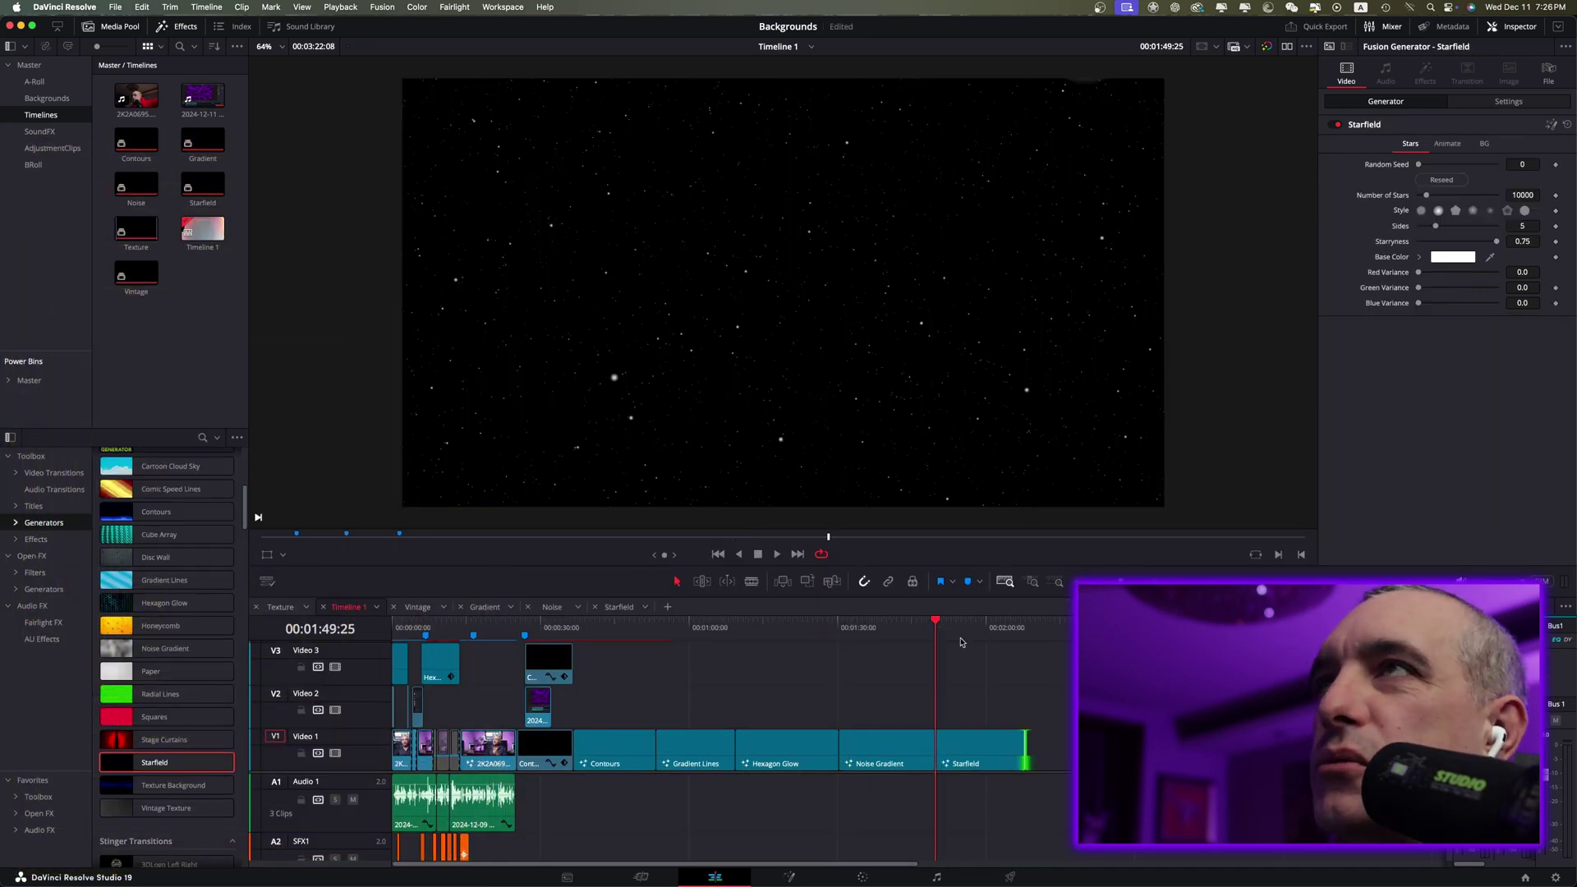
left_click(1004, 776)
key("space")
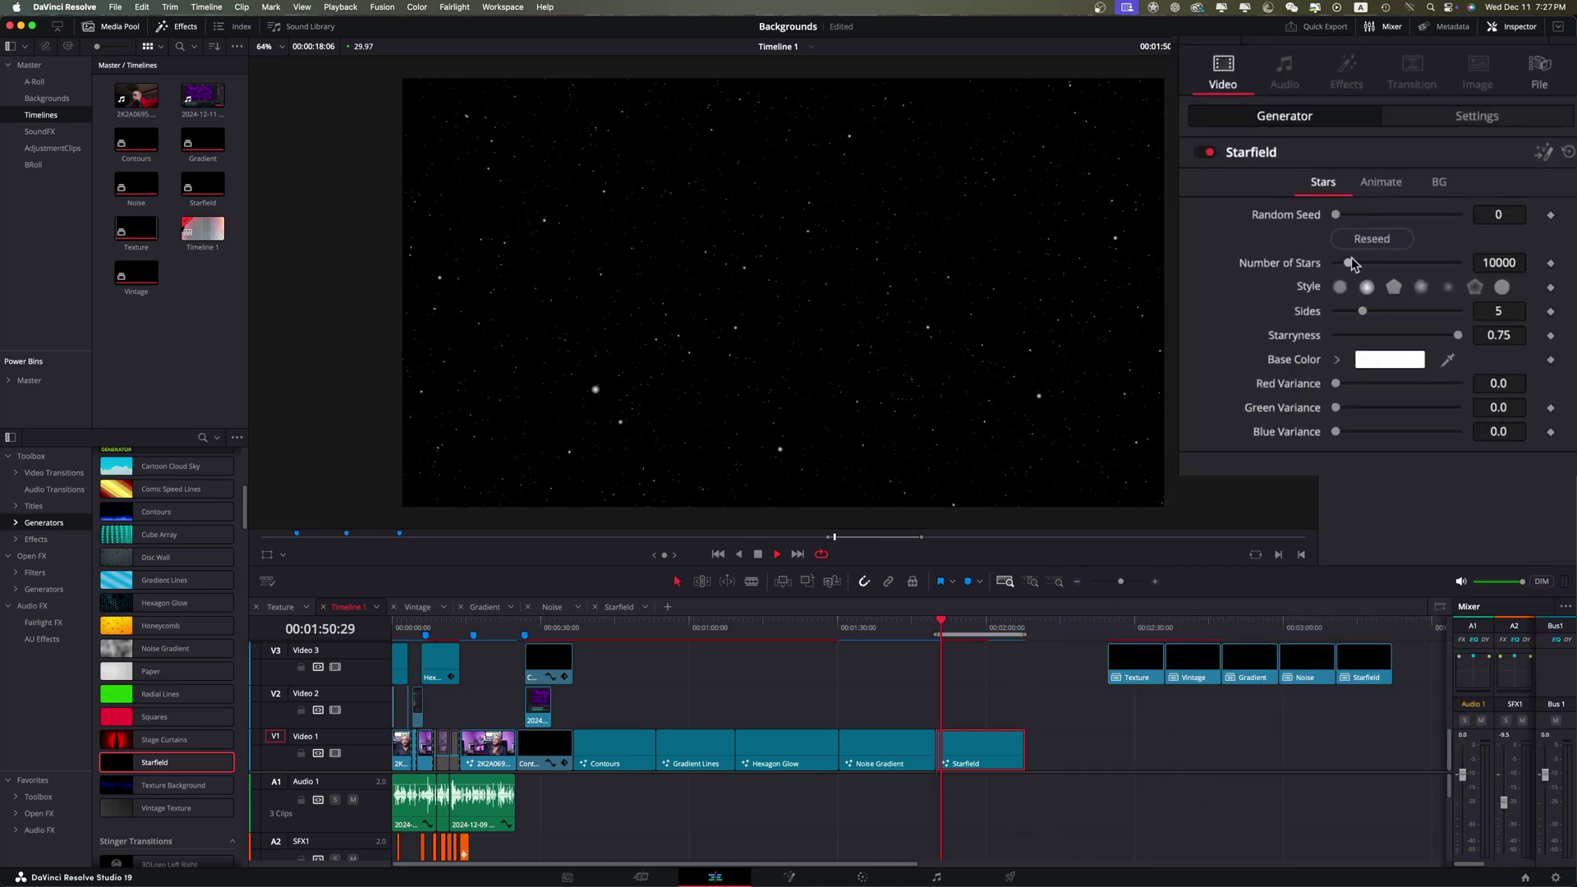
Step: Set the Starfield's Number of Stars to 21100 and compare the star styles, keeping the solid pentagon style
left_click_drag(1428, 191, 1430, 195)
left_click_drag(1356, 265, 1362, 265)
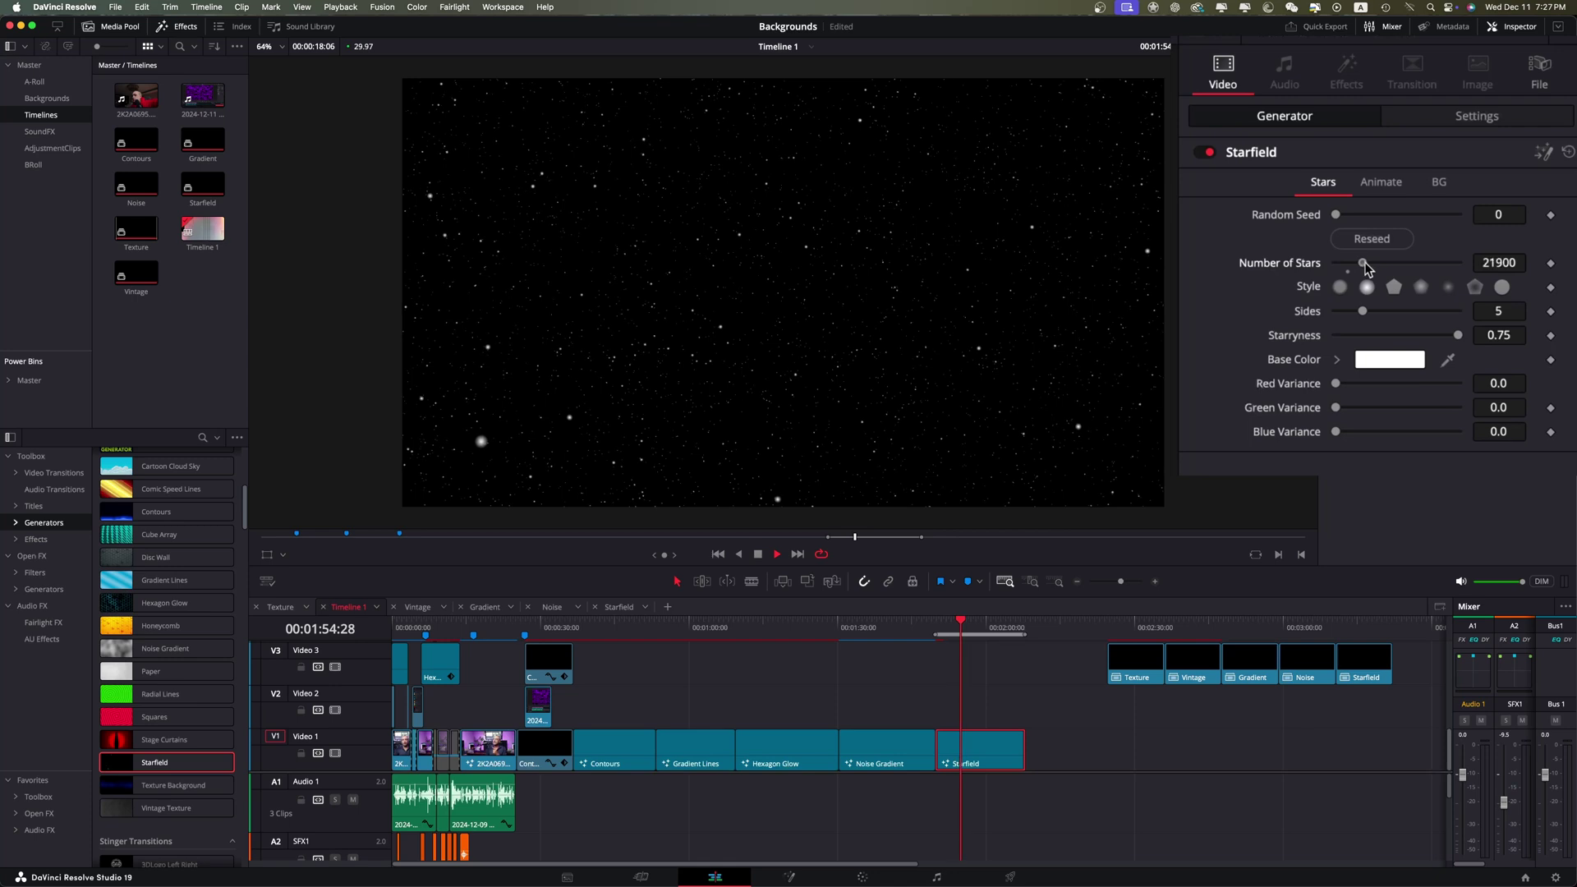
left_click(1501, 287)
left_click(1340, 287)
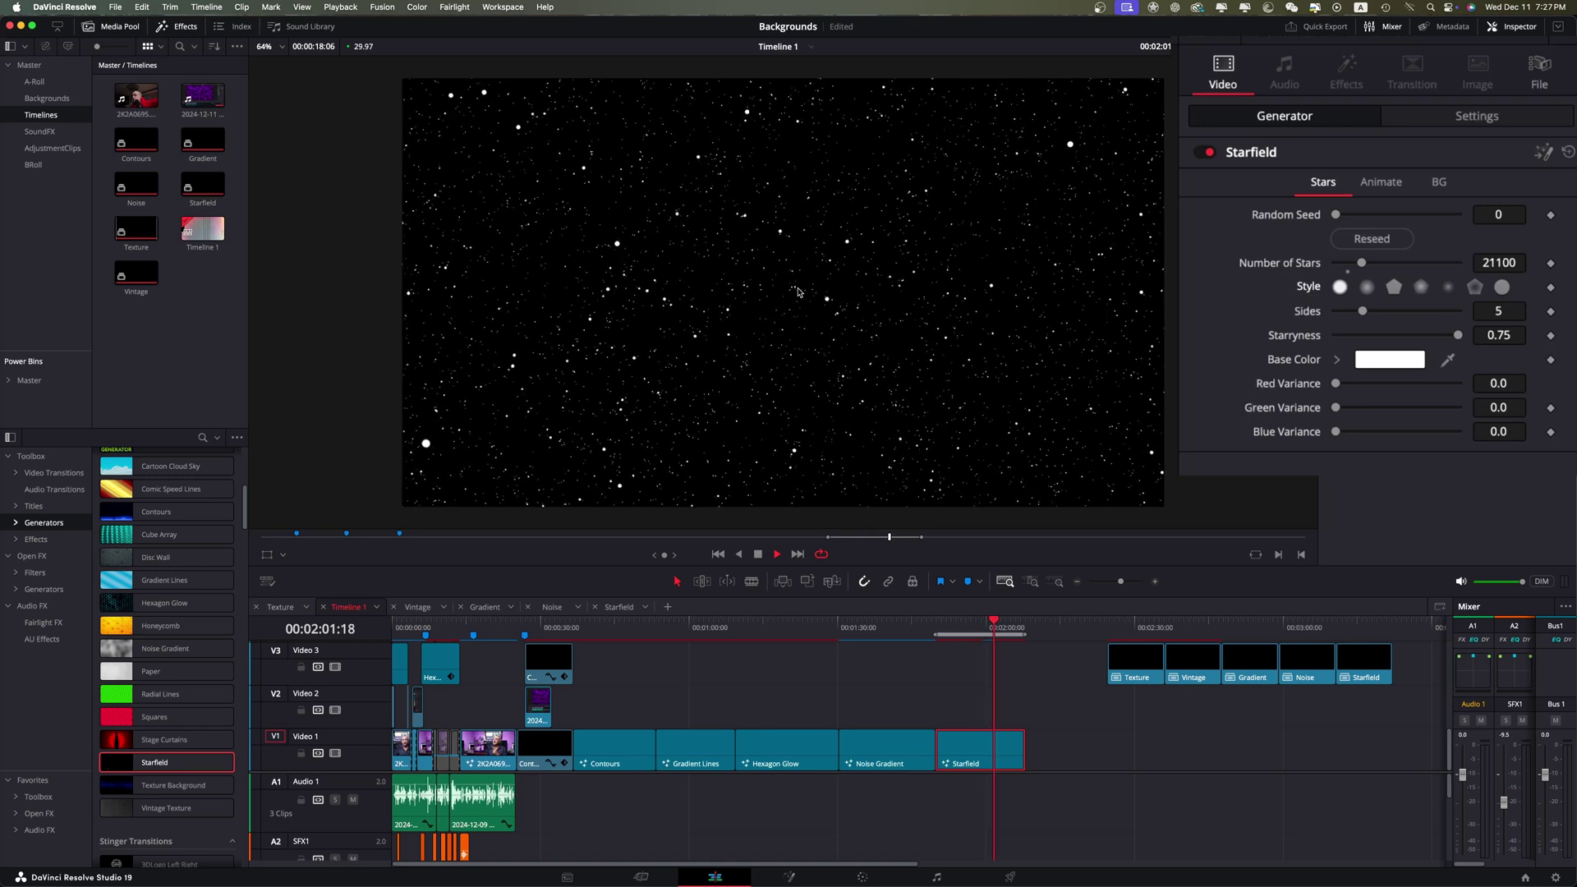
left_click(1366, 287)
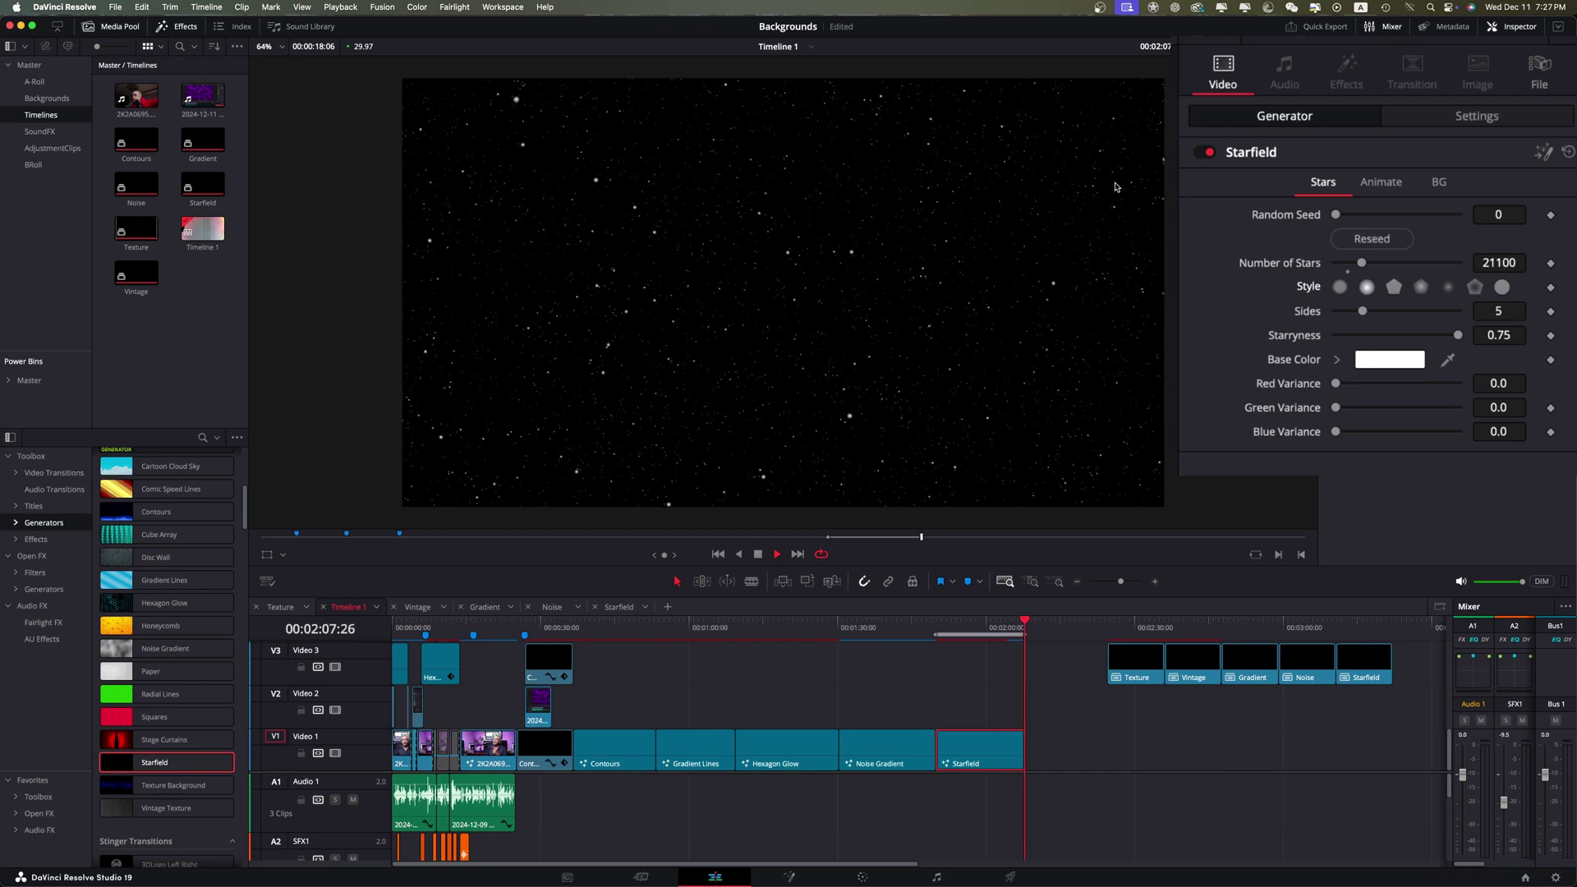
left_click(1395, 287)
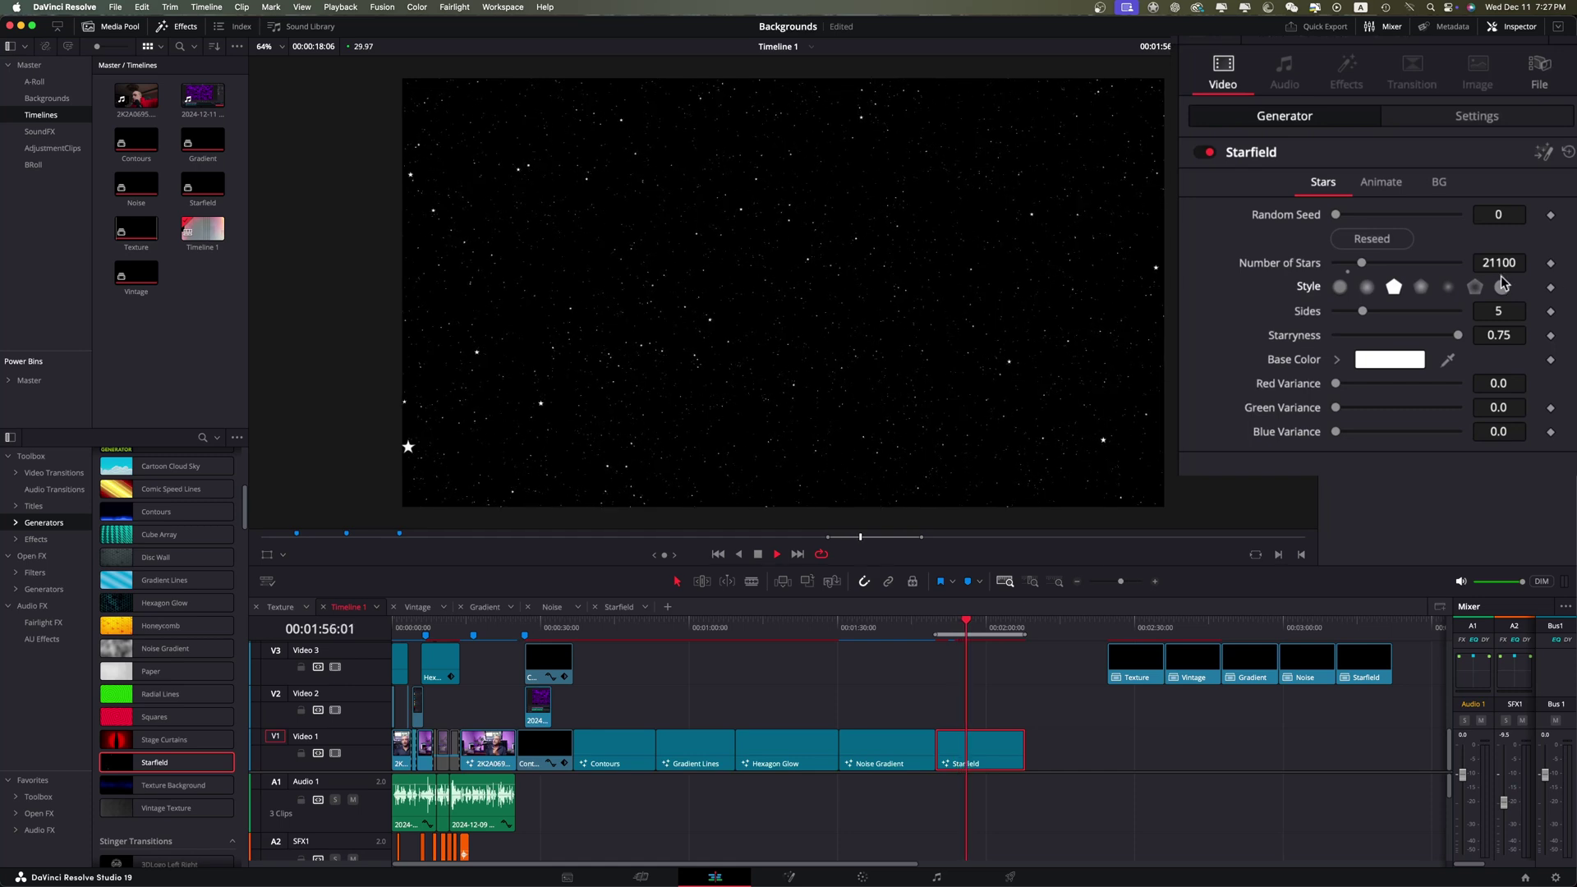
left_click(1472, 288)
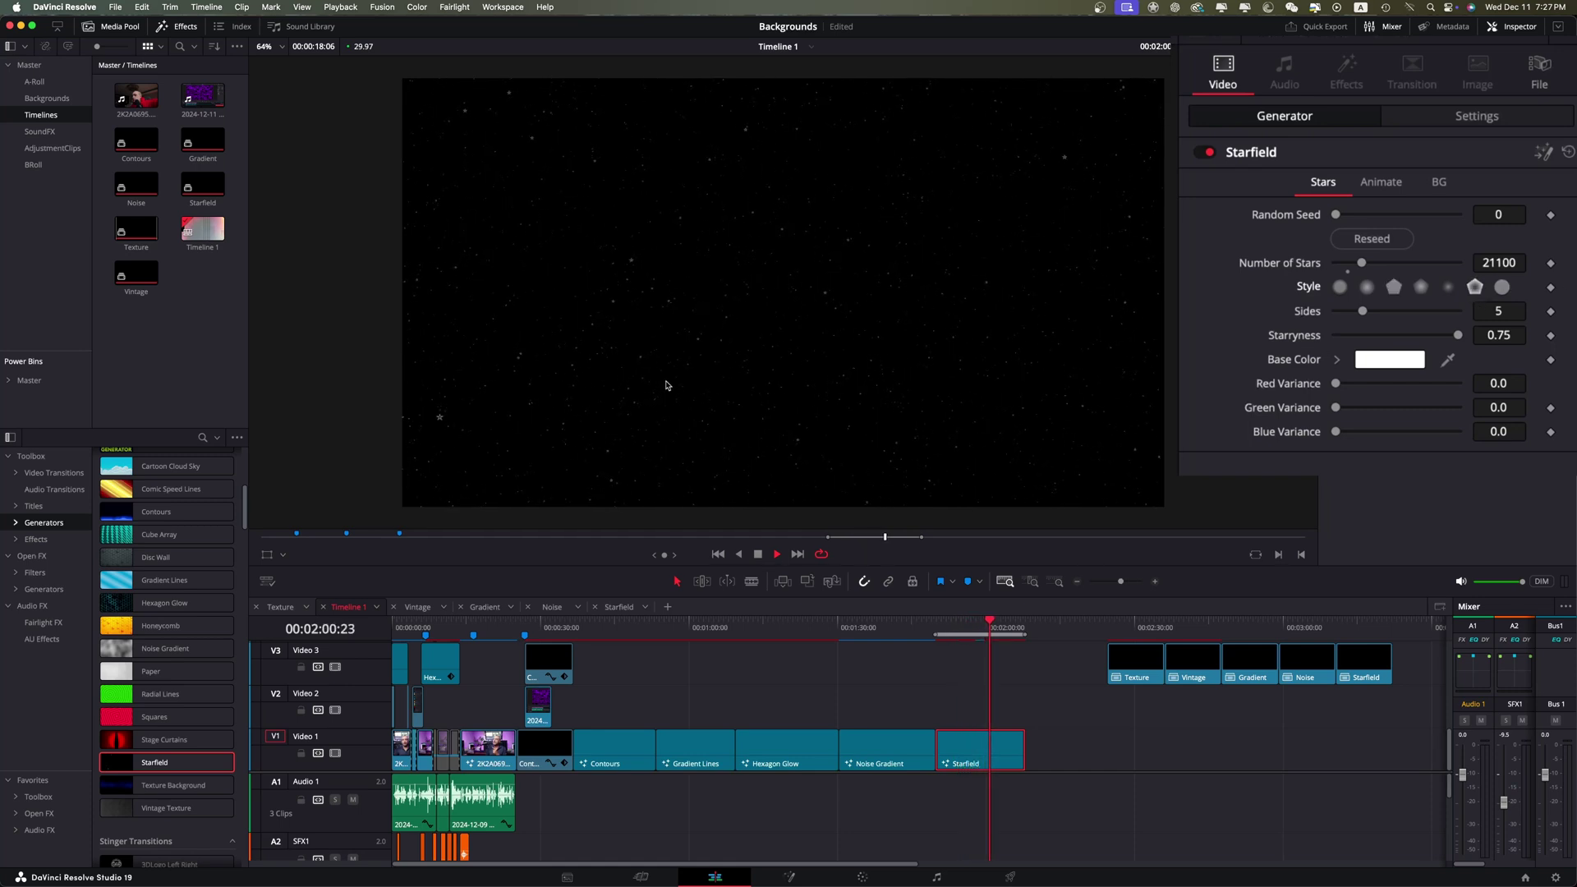
left_click(1395, 288)
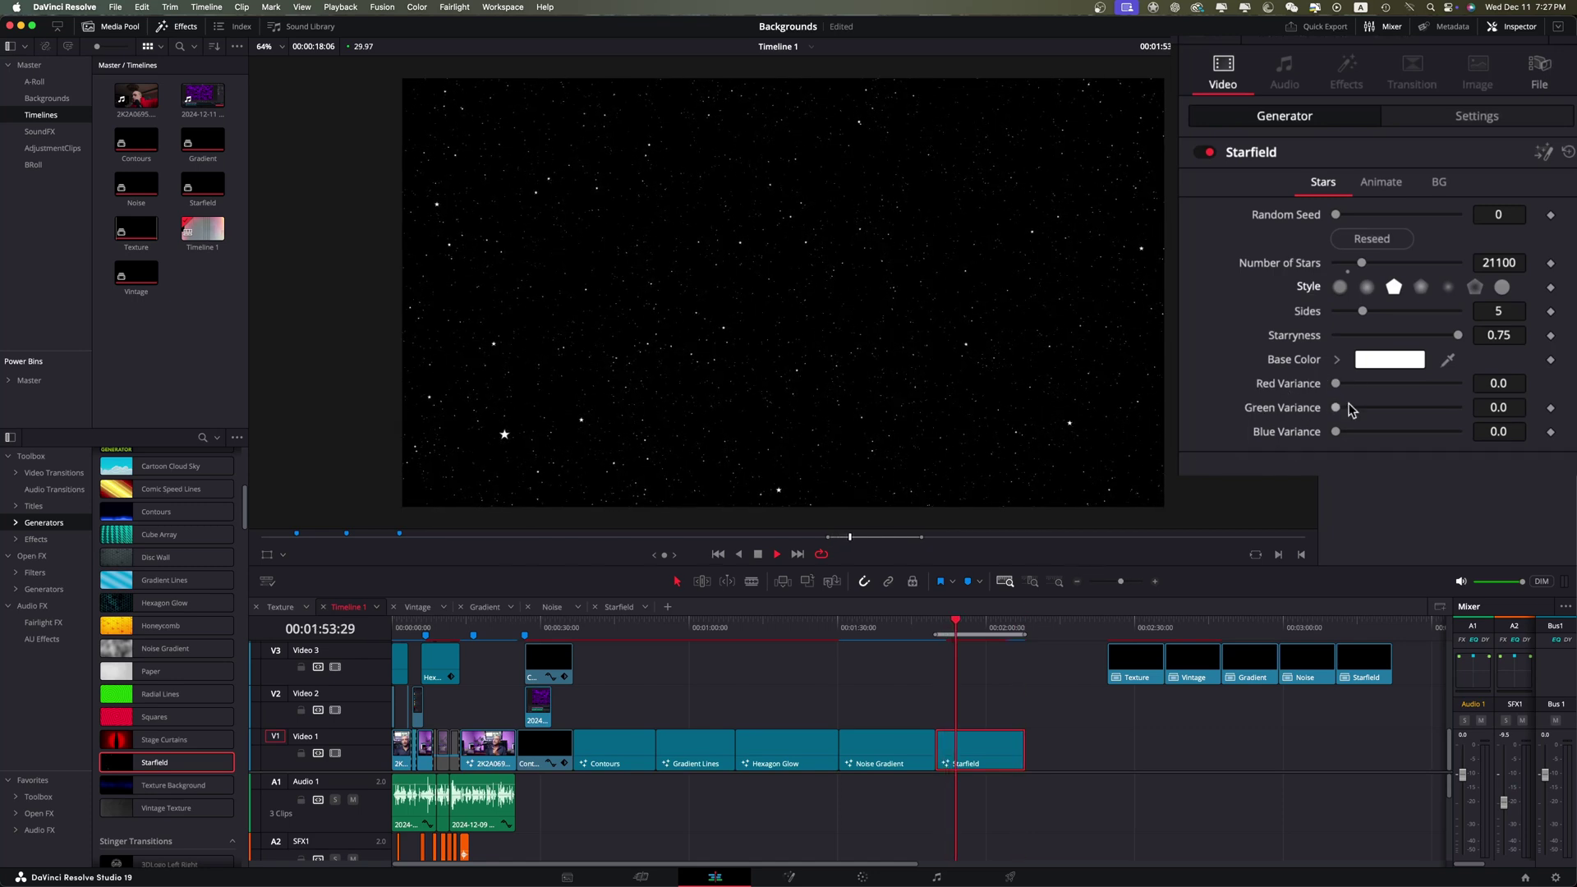
Step: Set the Starfield's Blue Variance to 1.0 after trying and resetting Red Variance, and open the Base Color for editing
left_click_drag(1396, 391, 1457, 384)
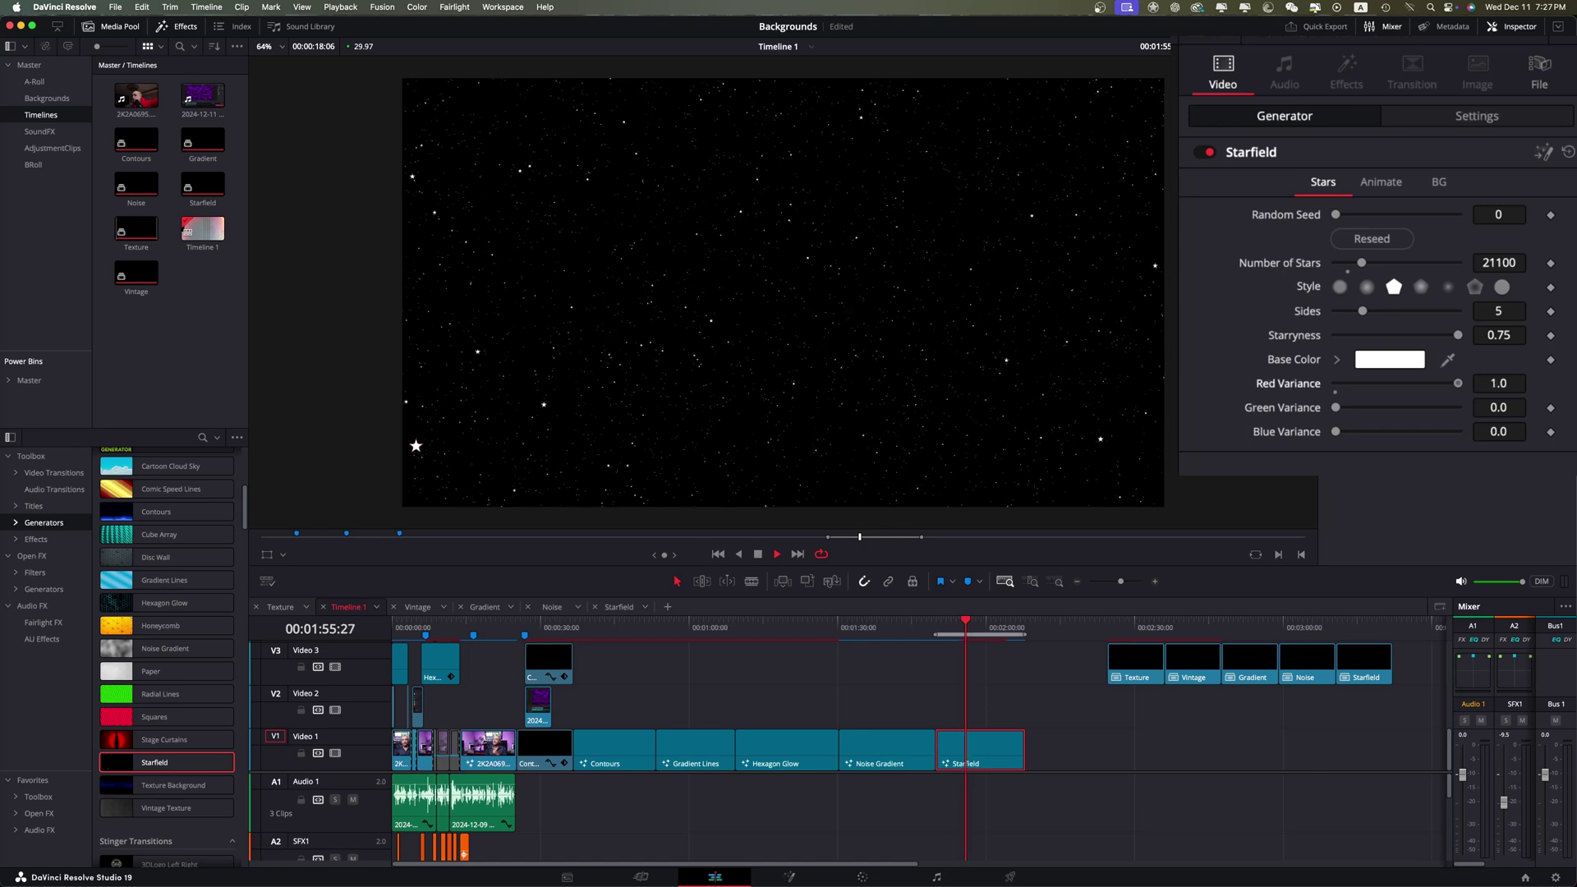
double_click(1256, 385)
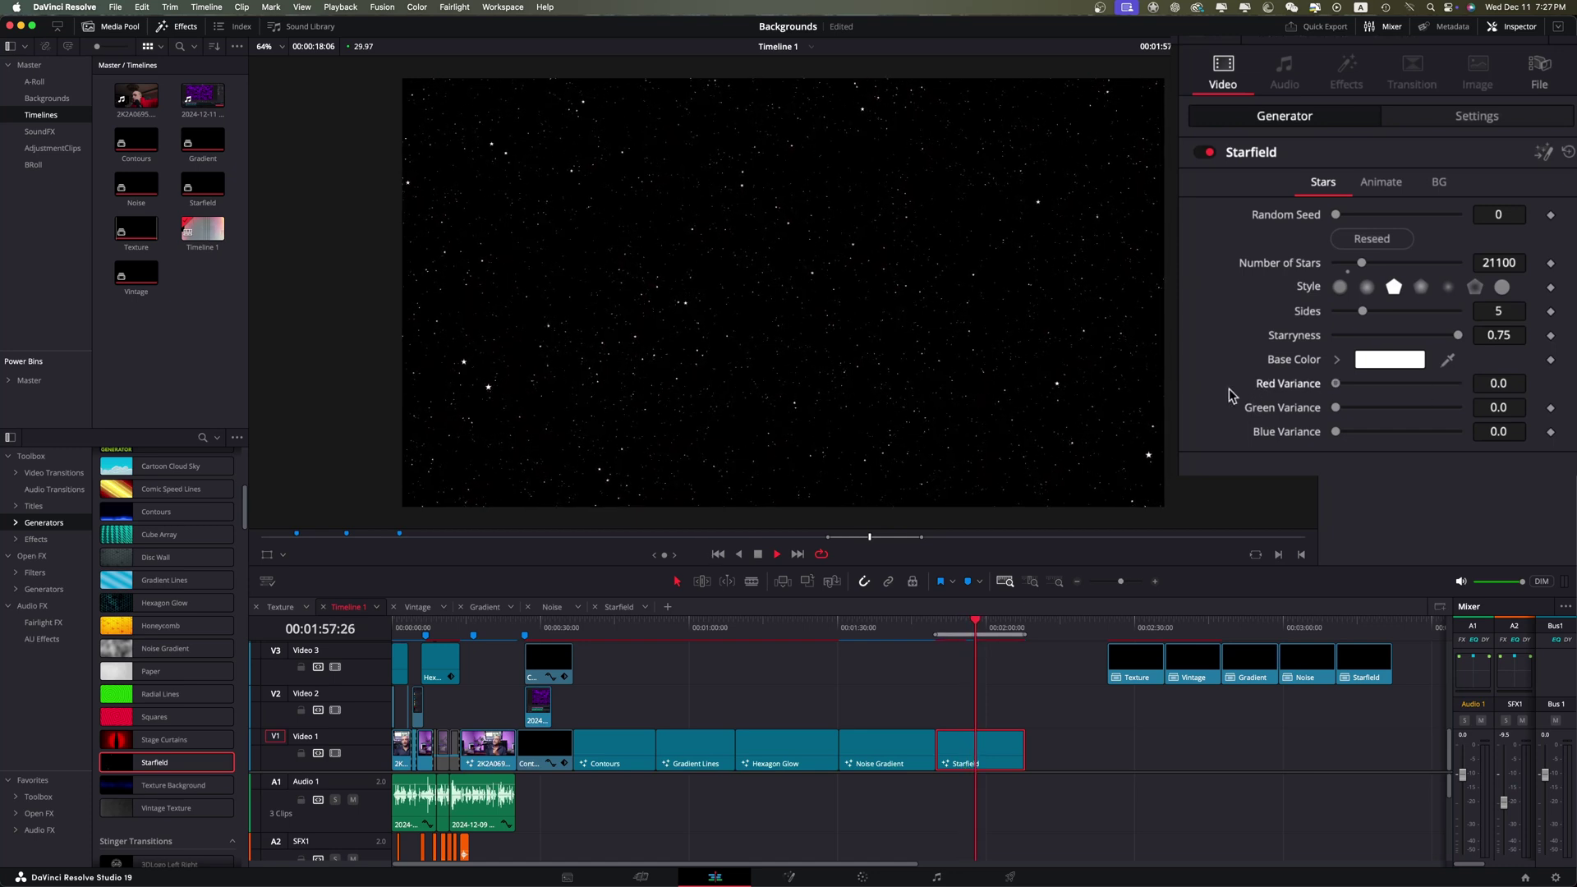
left_click_drag(1333, 431, 1458, 431)
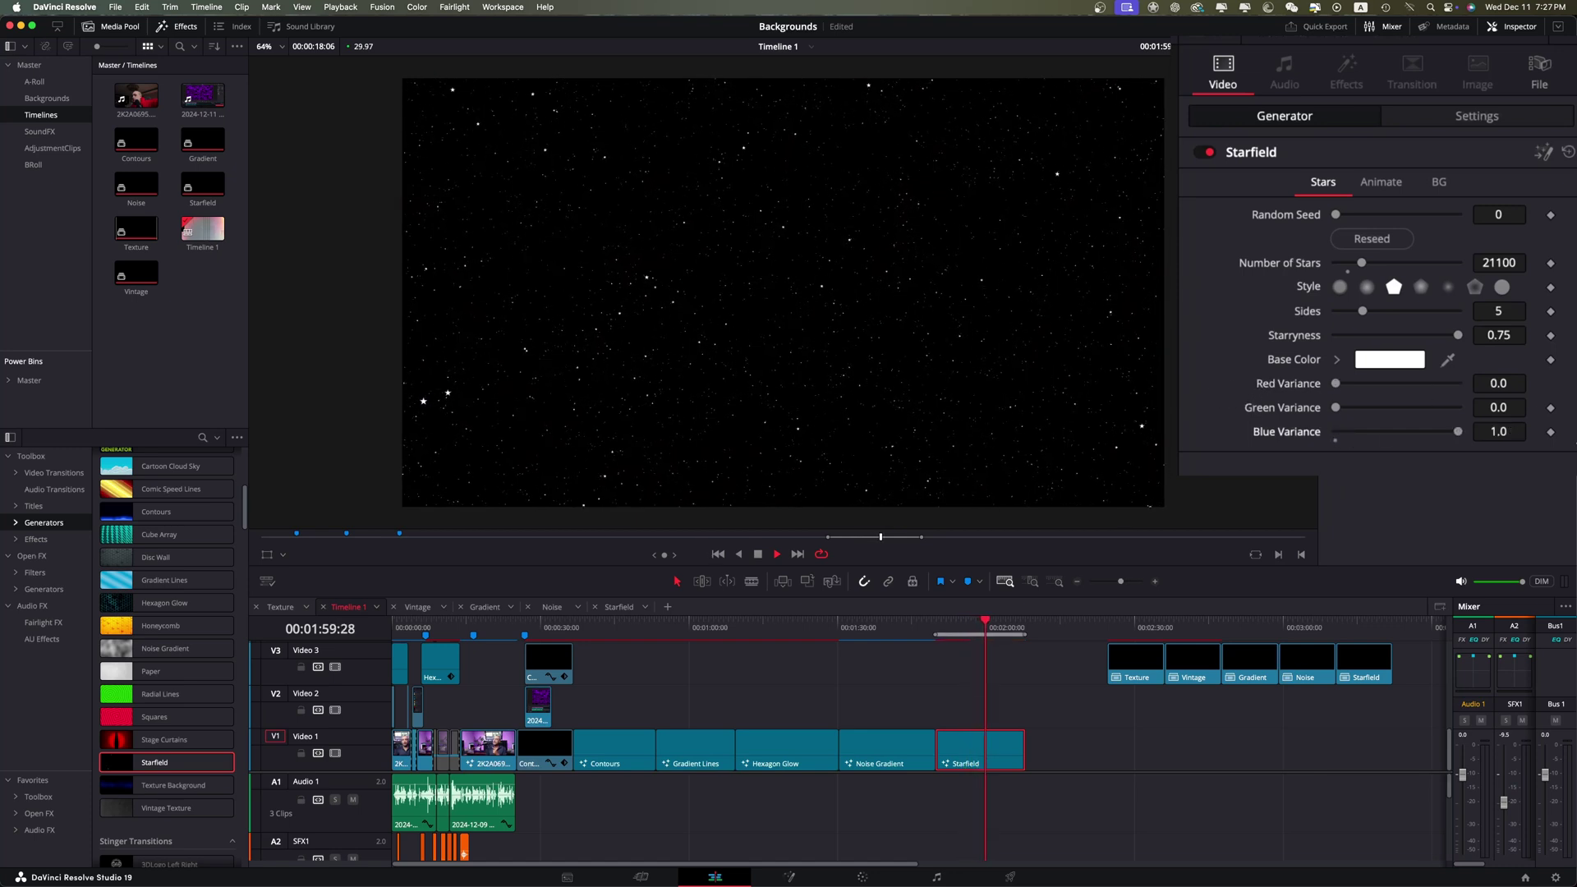
left_click(1376, 361)
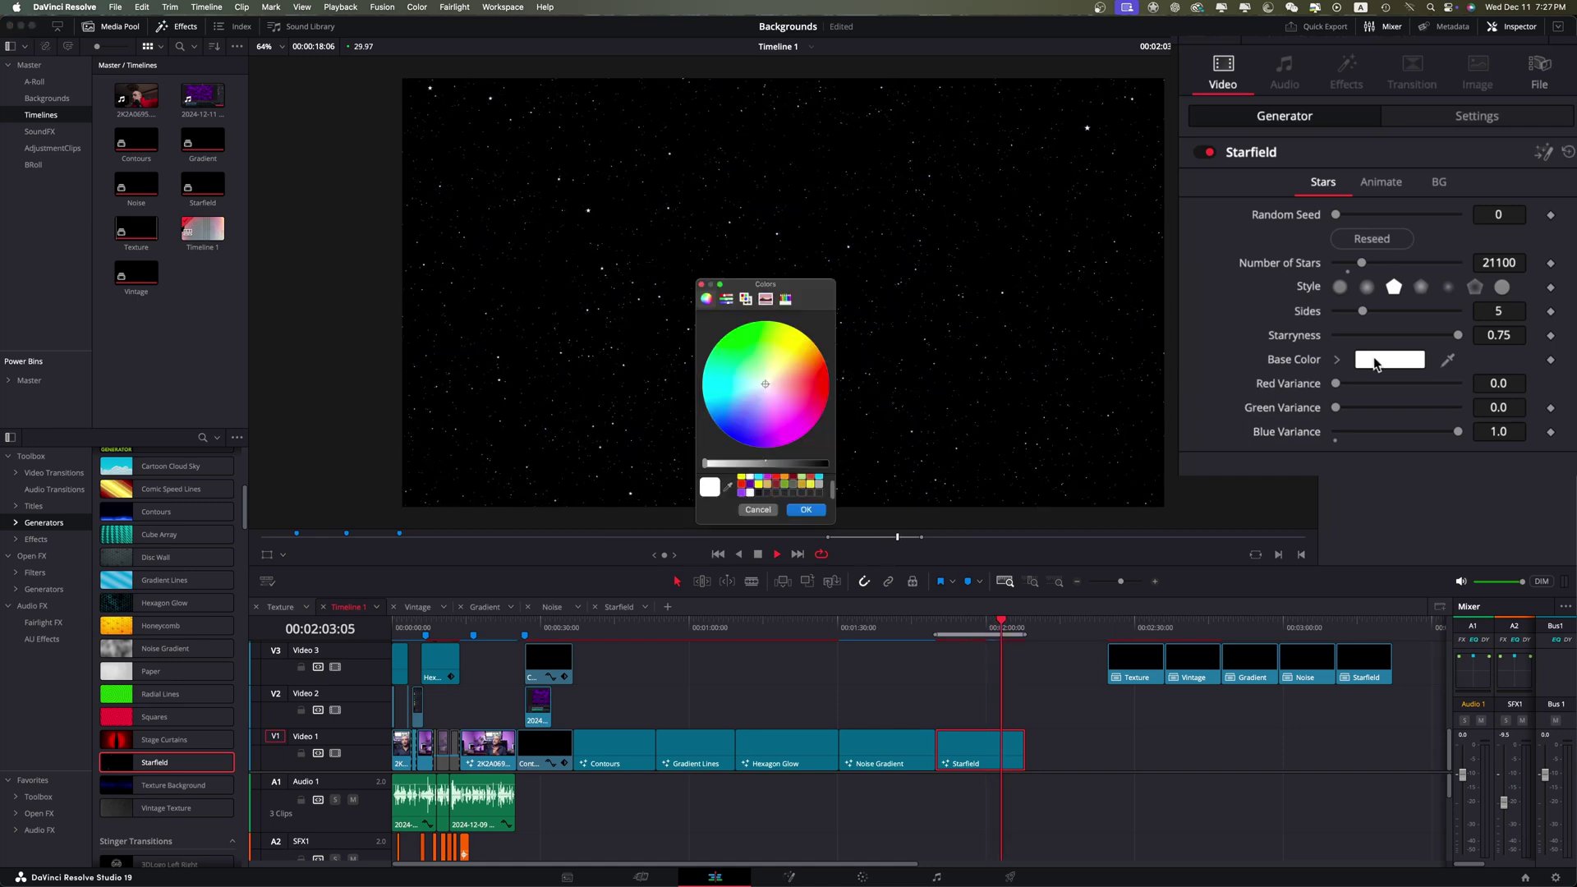
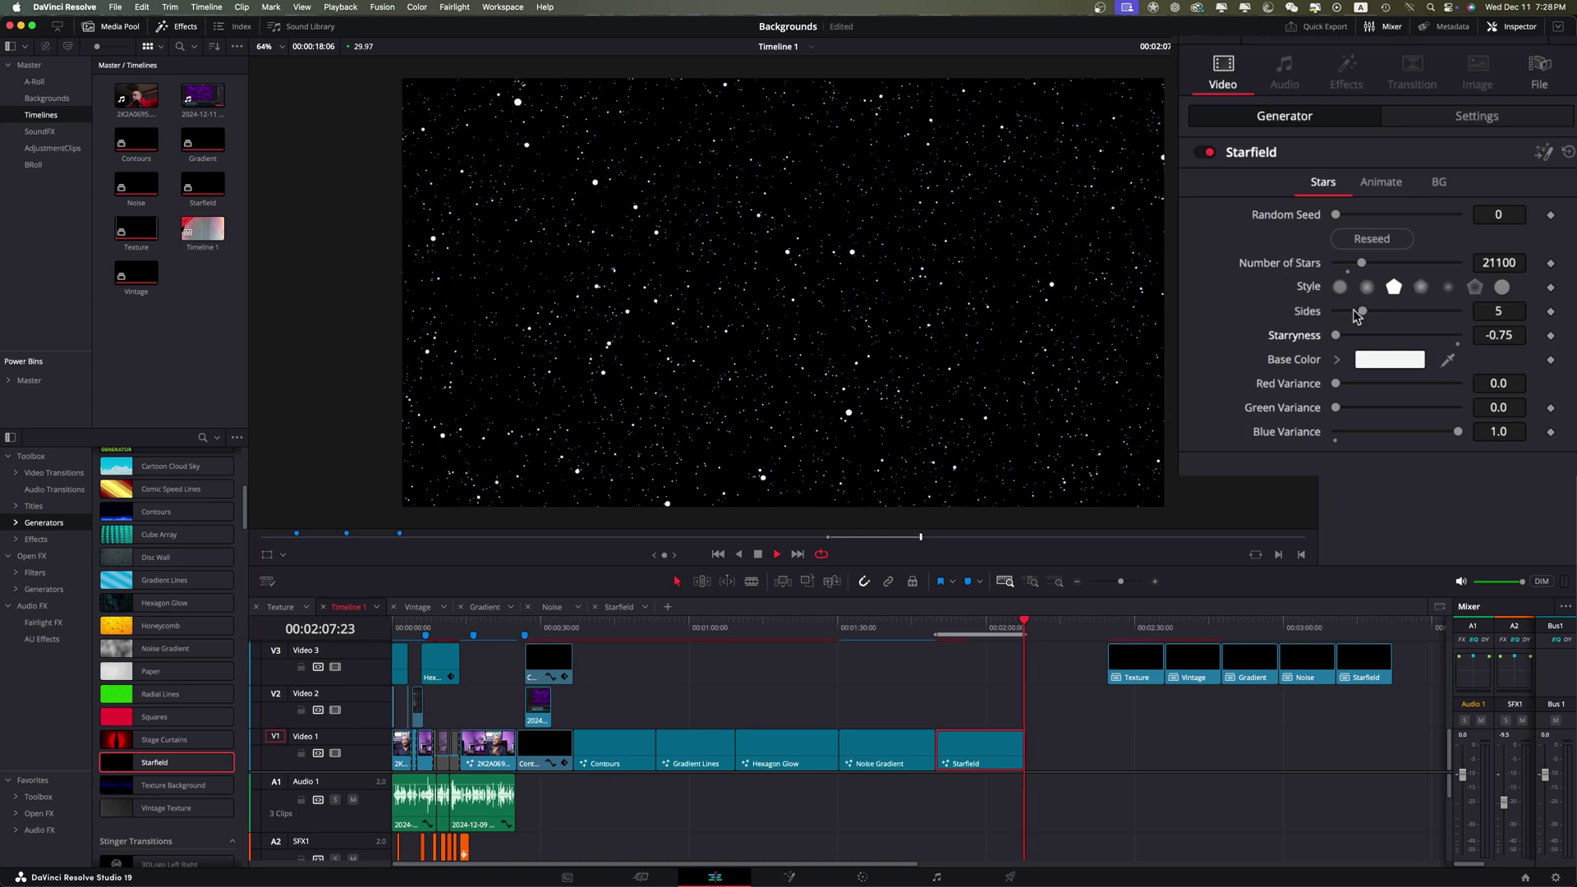
Step: Return the Starfield's Starryness to 0.75 and try 12 and 3 Sides before setting Sides to 20
left_click_drag(1334, 336, 1569, 352)
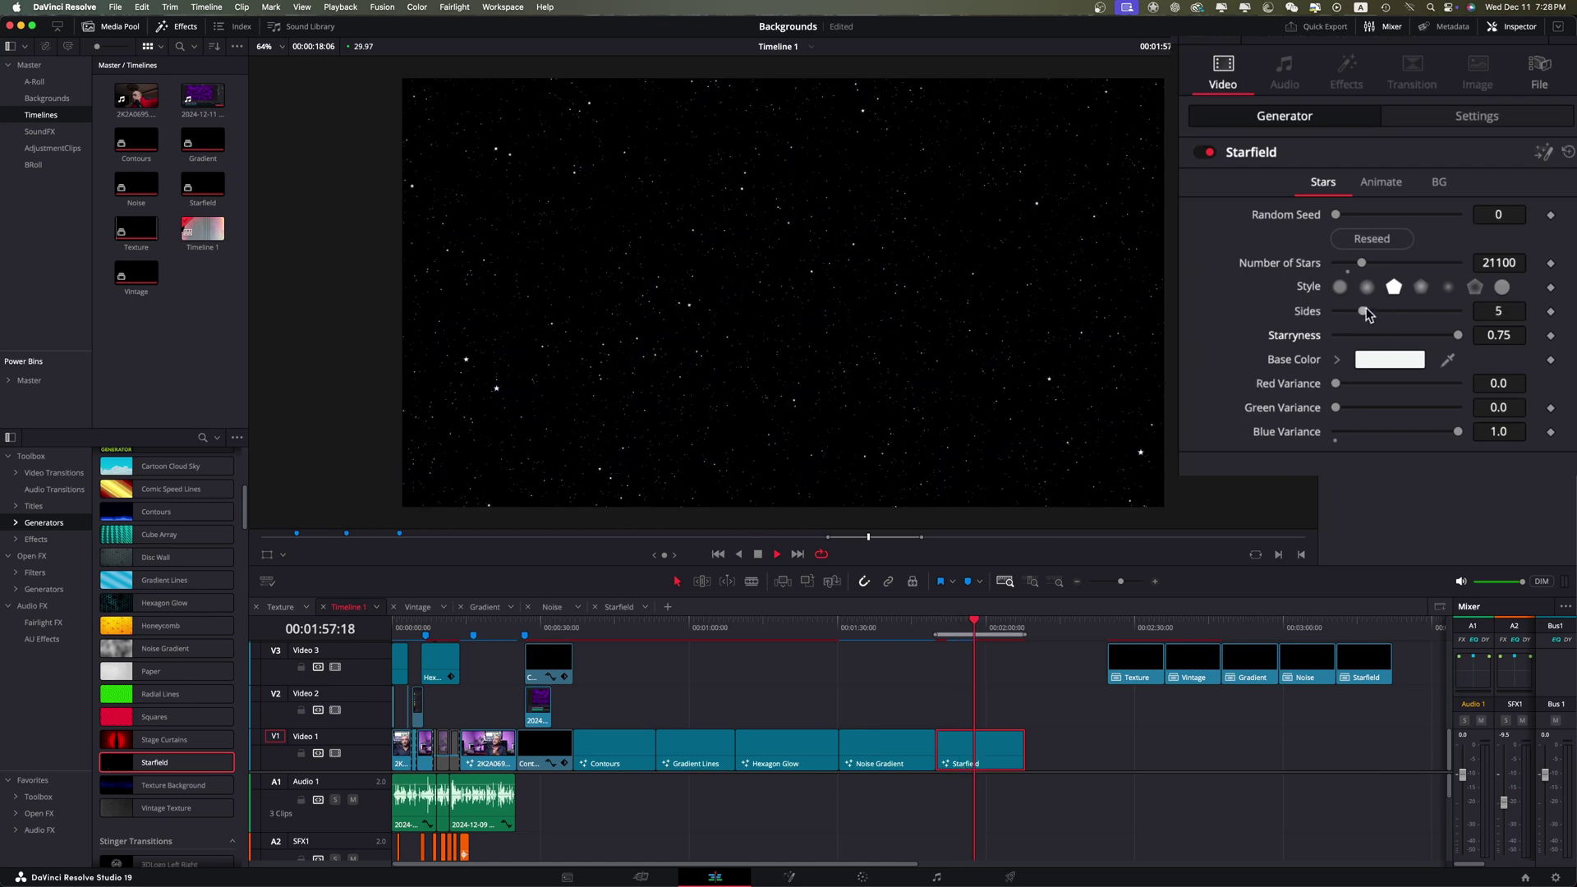
left_click_drag(1364, 310, 1462, 313)
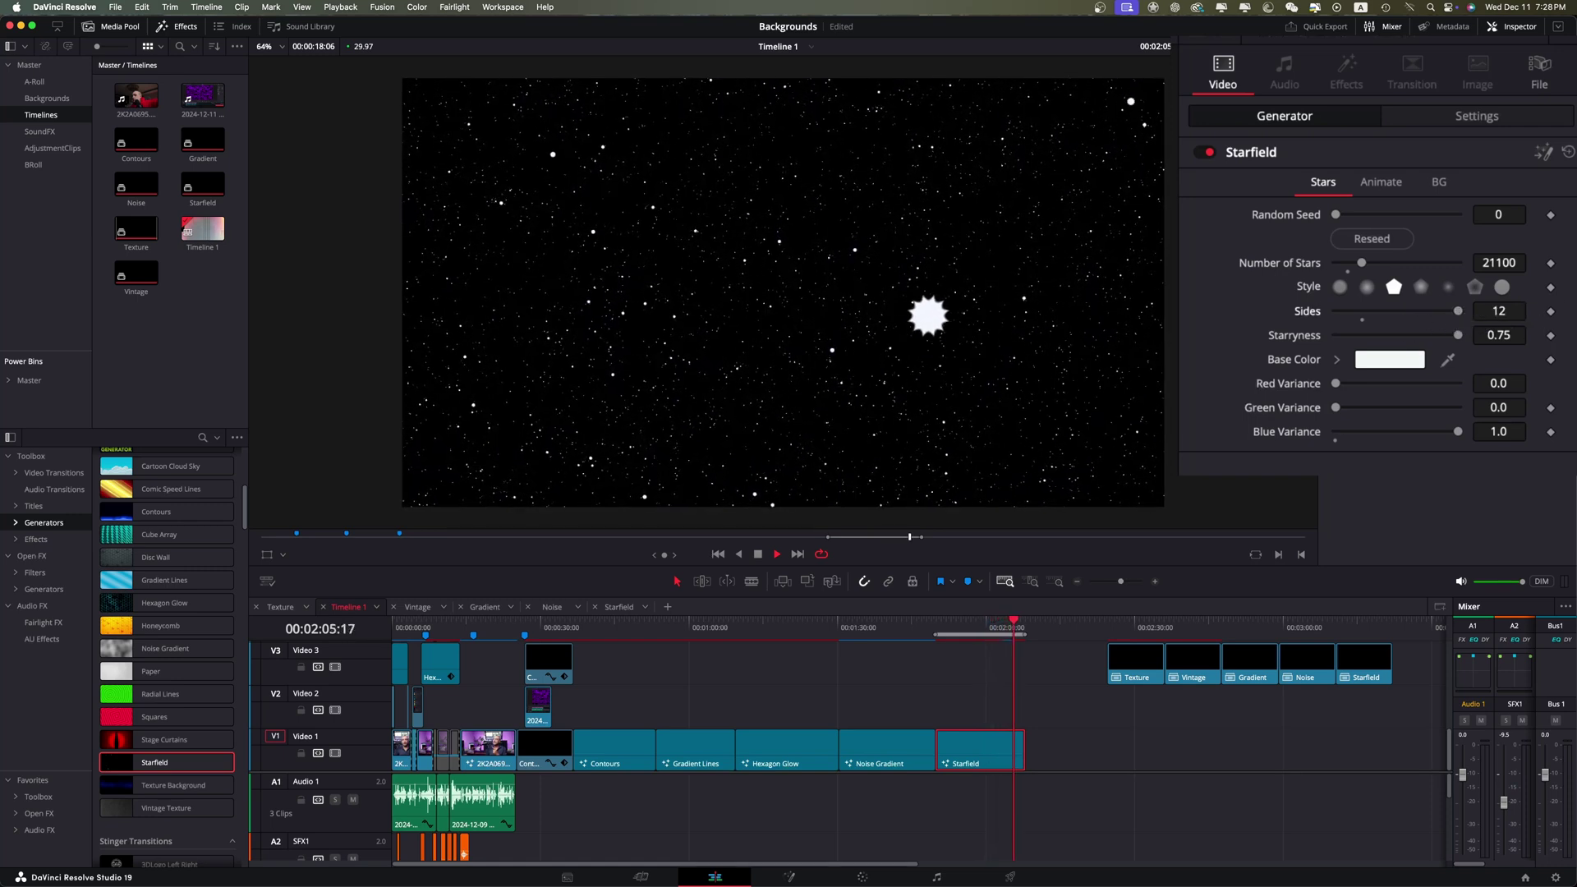
left_click_drag(1405, 320, 1249, 323)
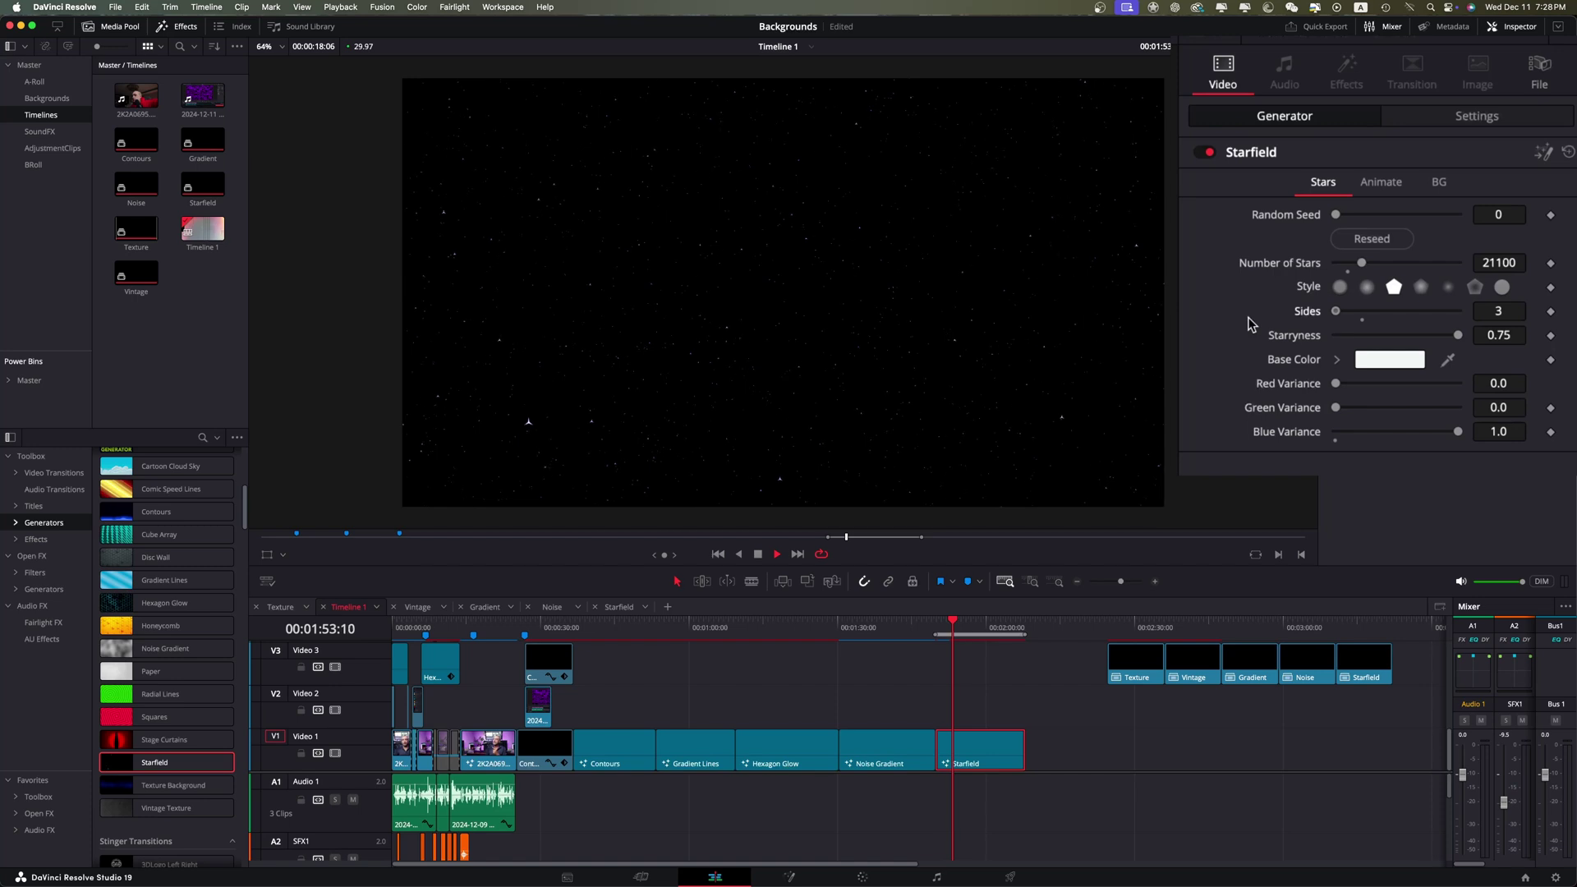
key("super+z")
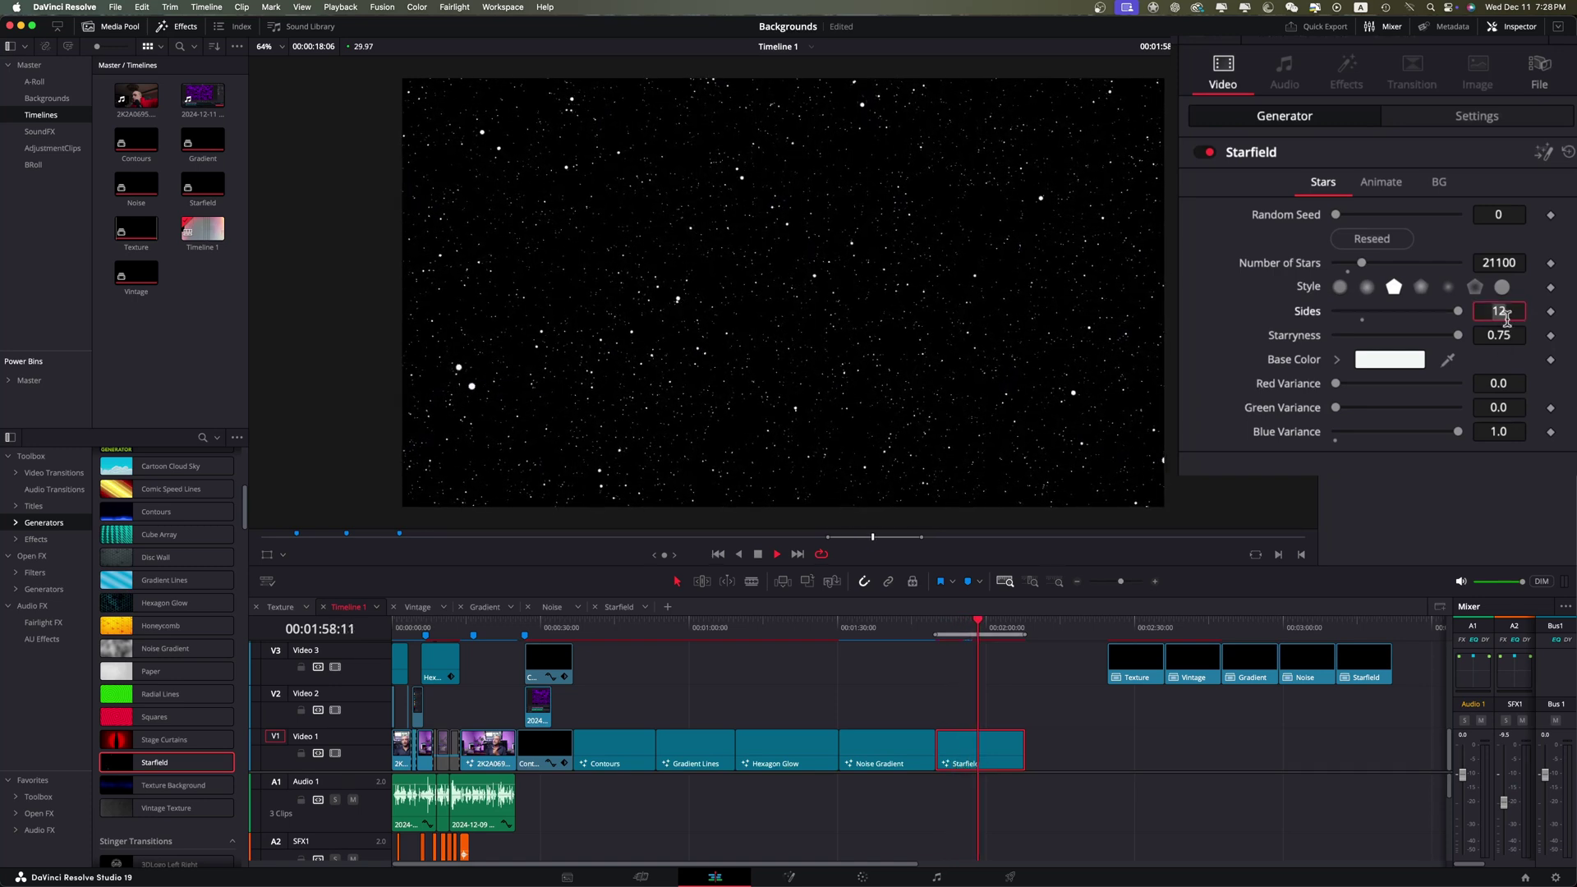
type("20")
key("Tab")
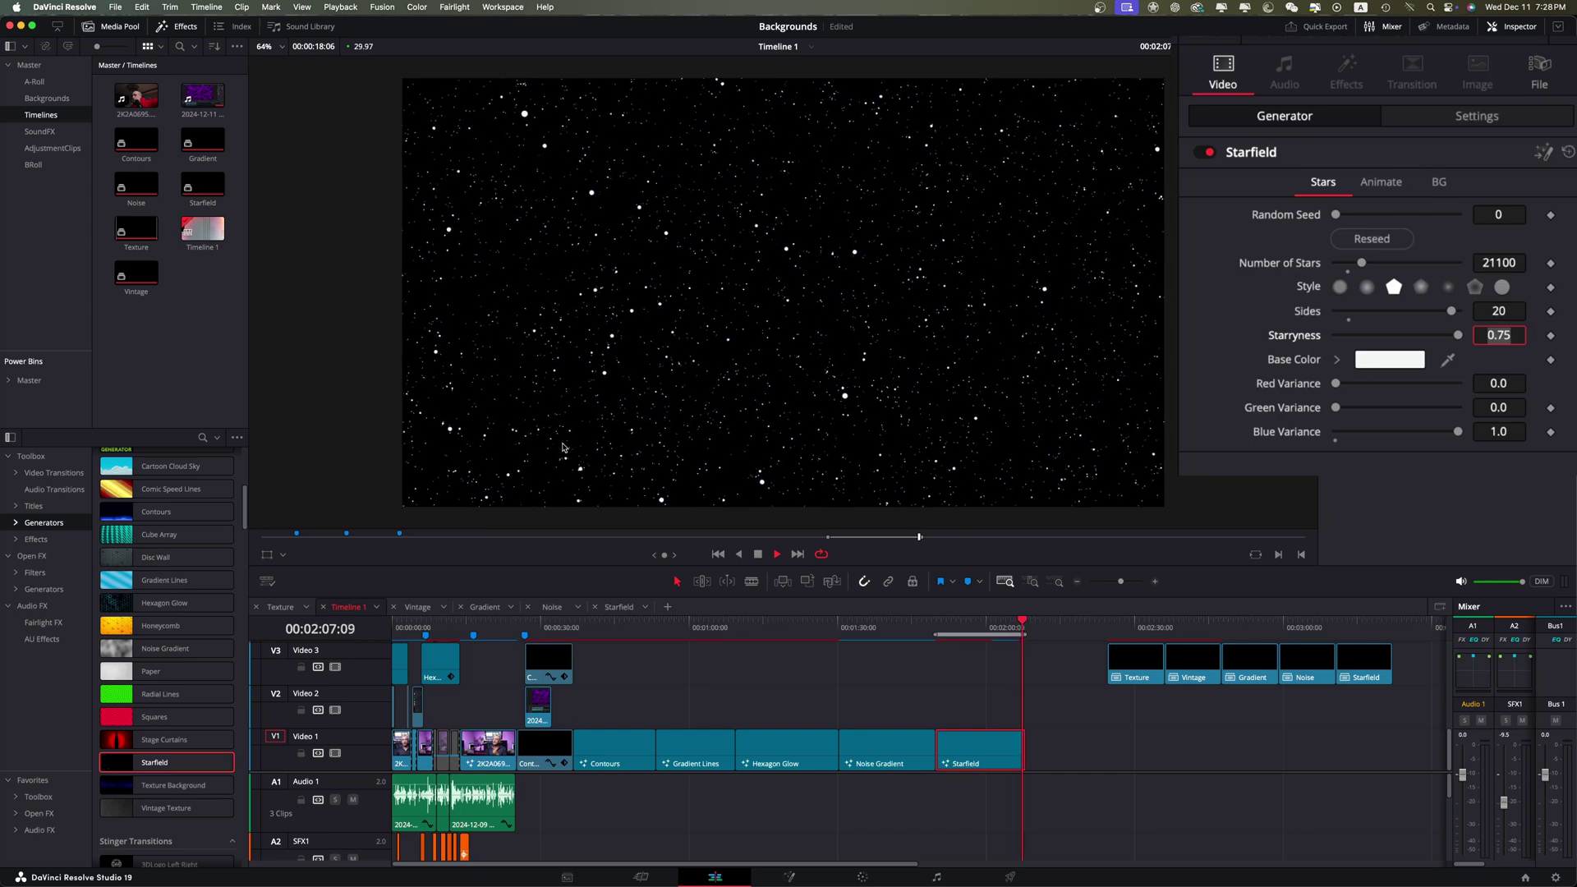
Step: Set the Starfield animation's Depth to 417 and its Speed to 10.0
left_click(1383, 180)
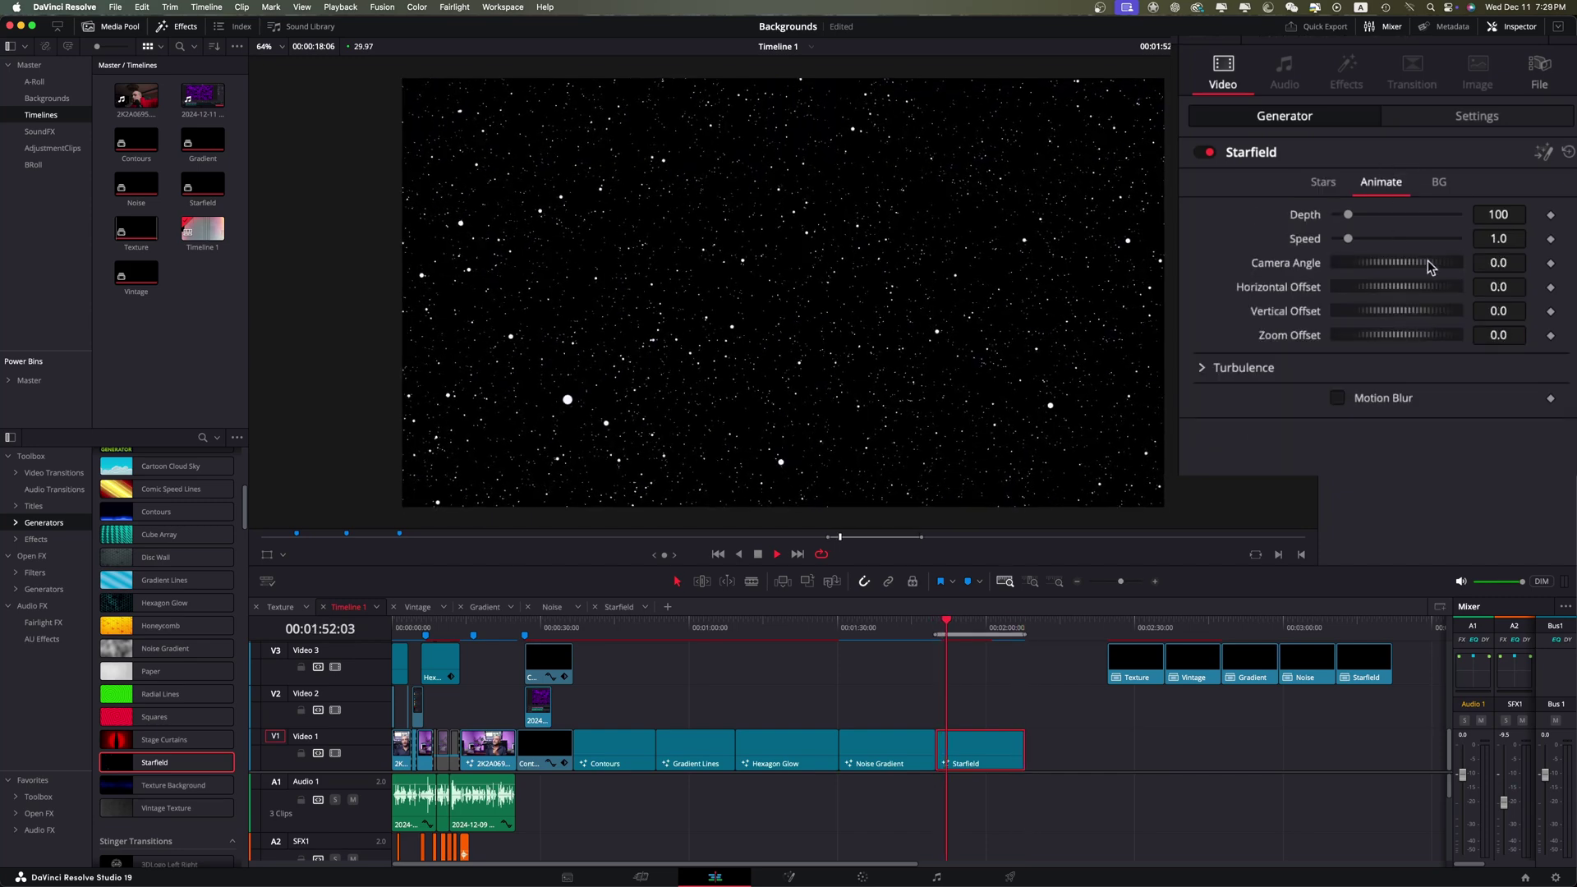
left_click_drag(1348, 216, 1387, 220)
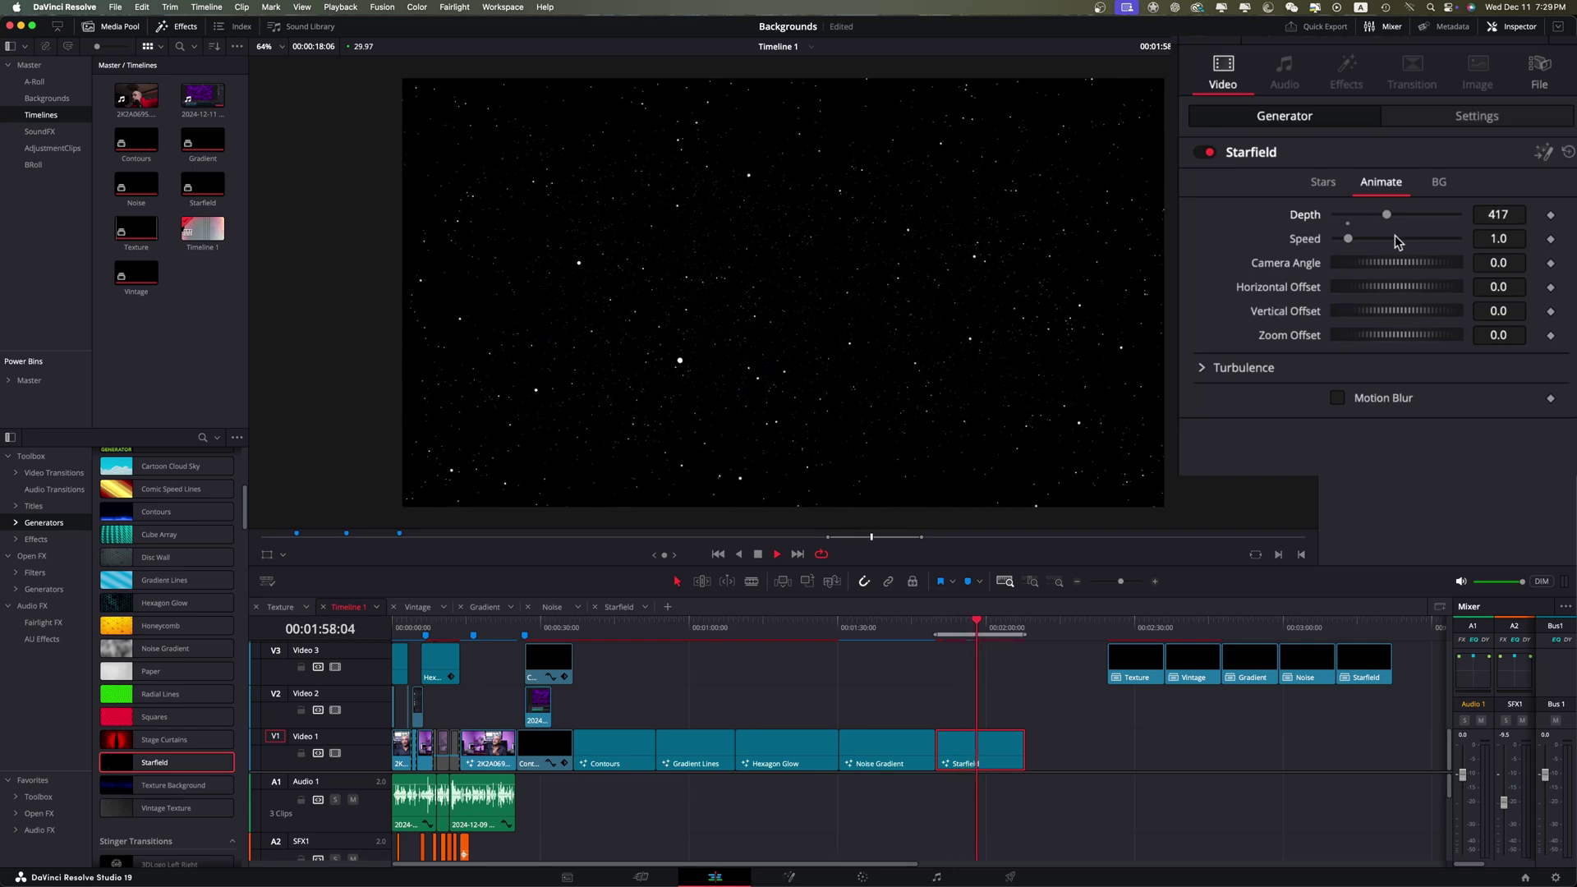
left_click_drag(1348, 238, 1408, 240)
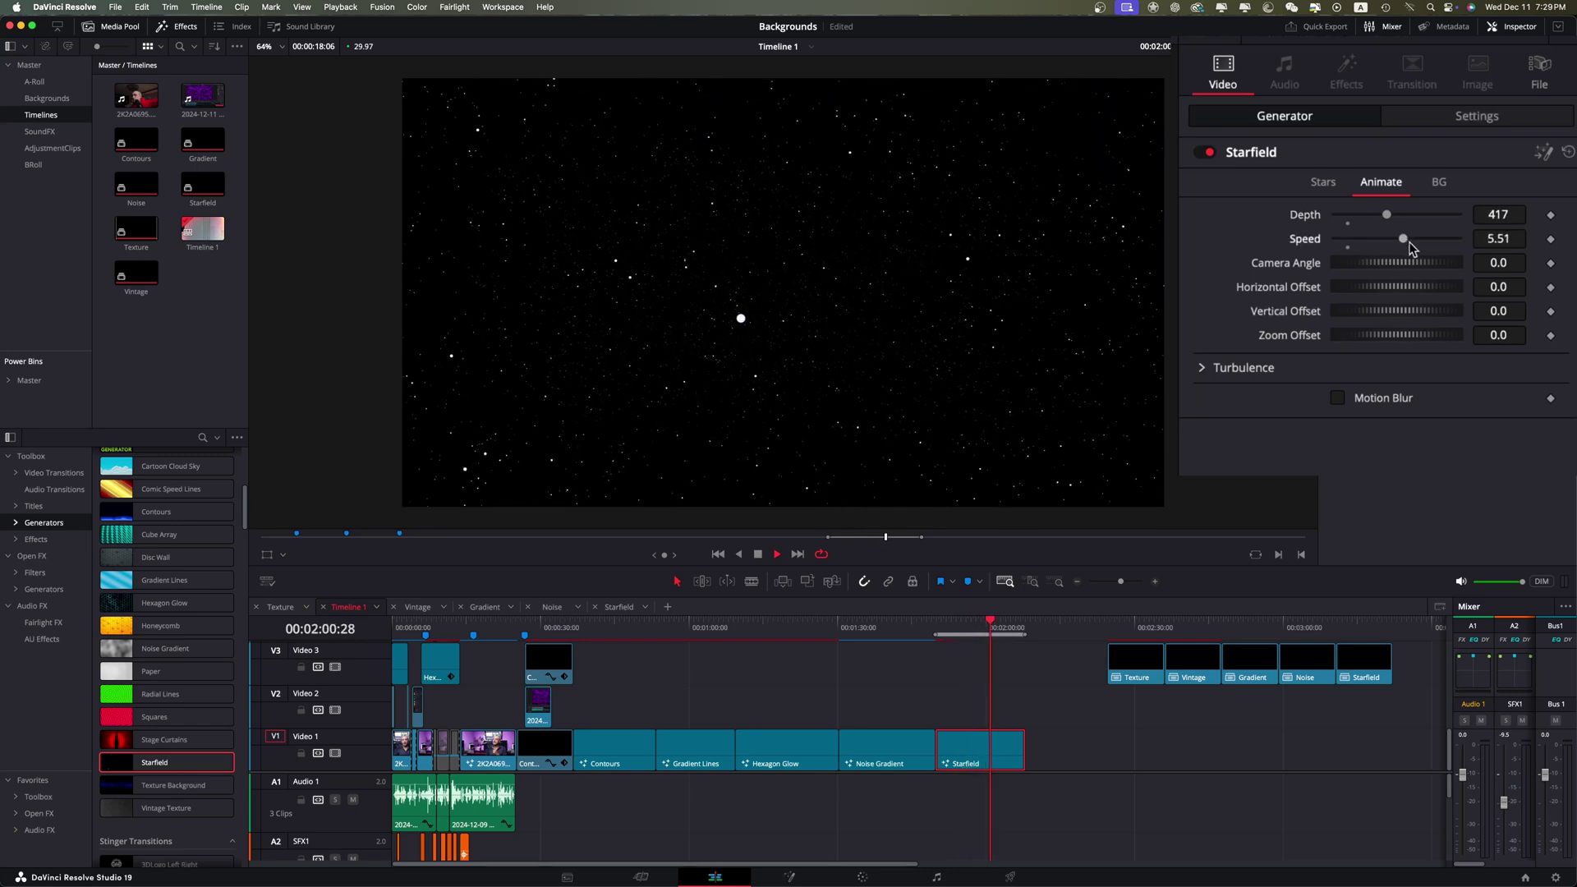
left_click_drag(1411, 239, 1458, 238)
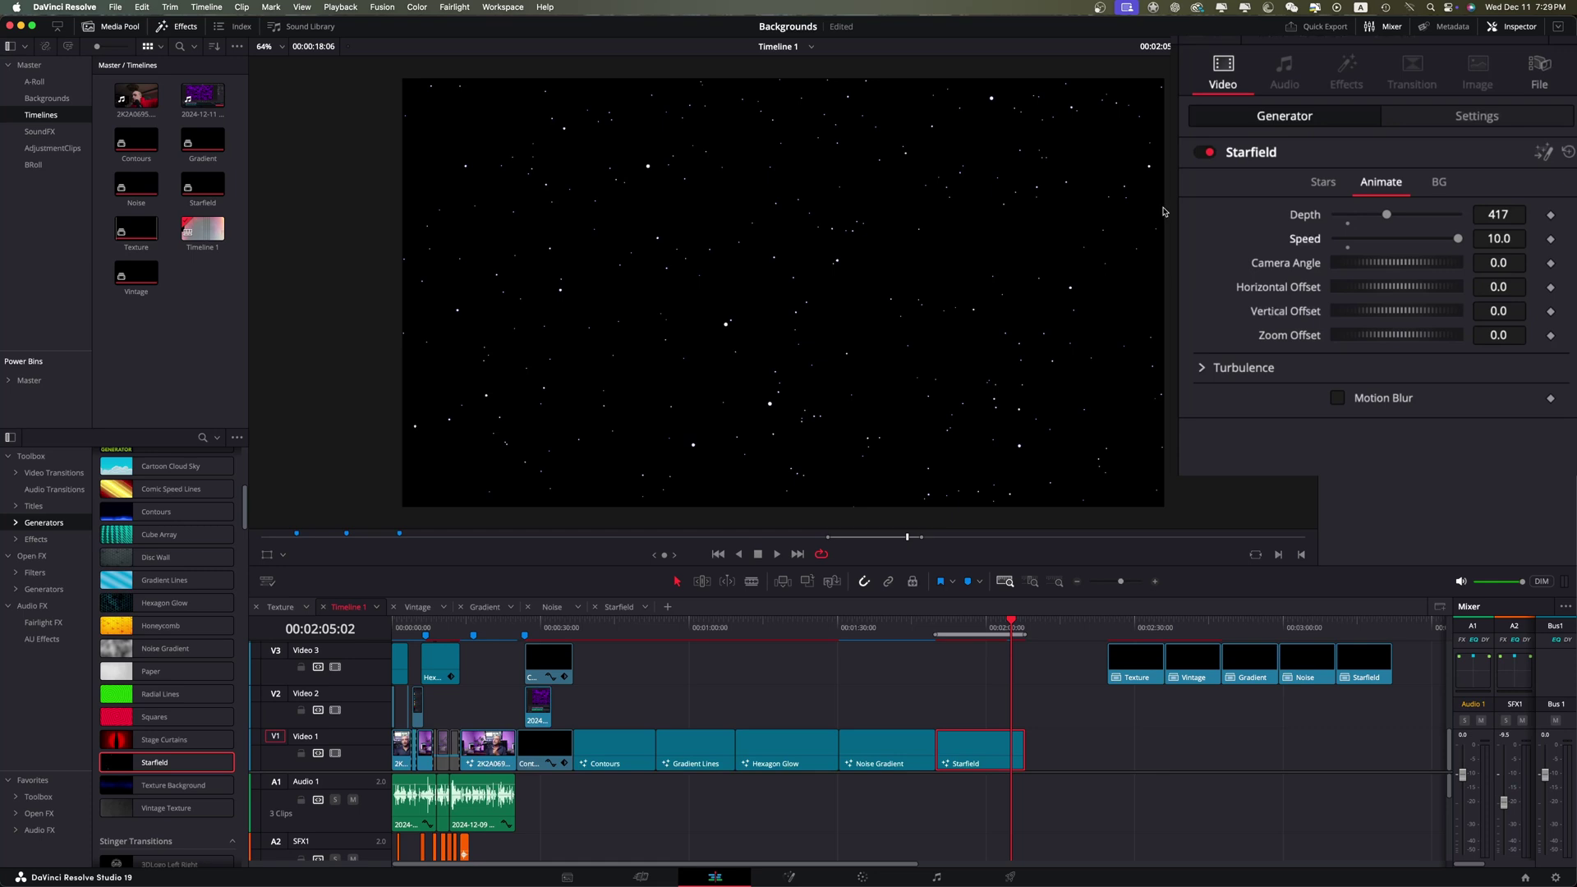
Step: Change the Starfield's solid background color to white
left_click(1443, 183)
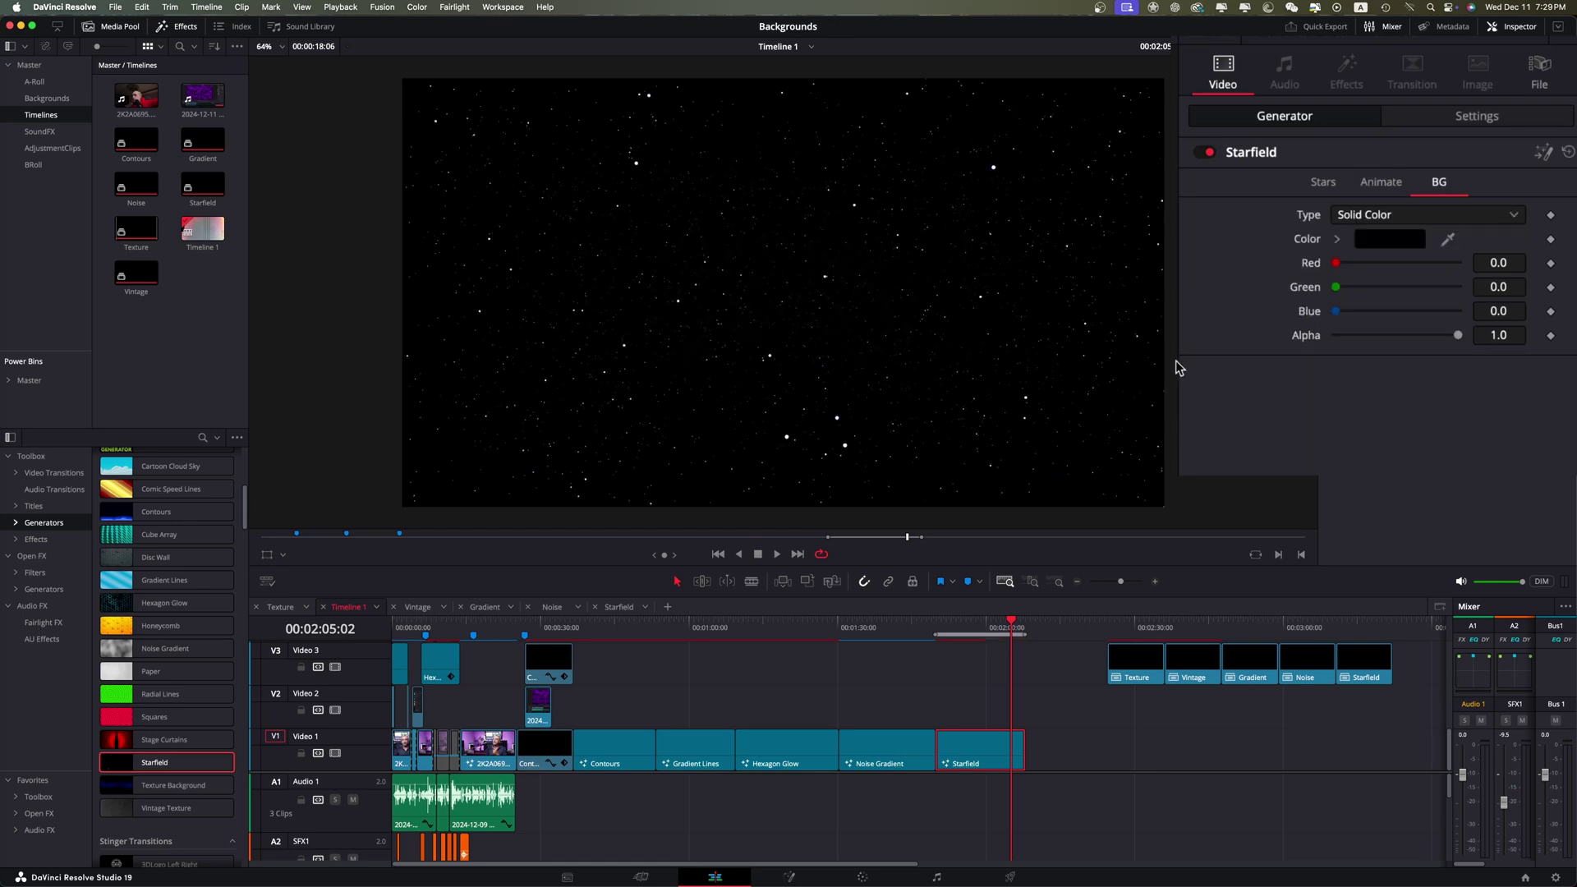
left_click(1412, 243)
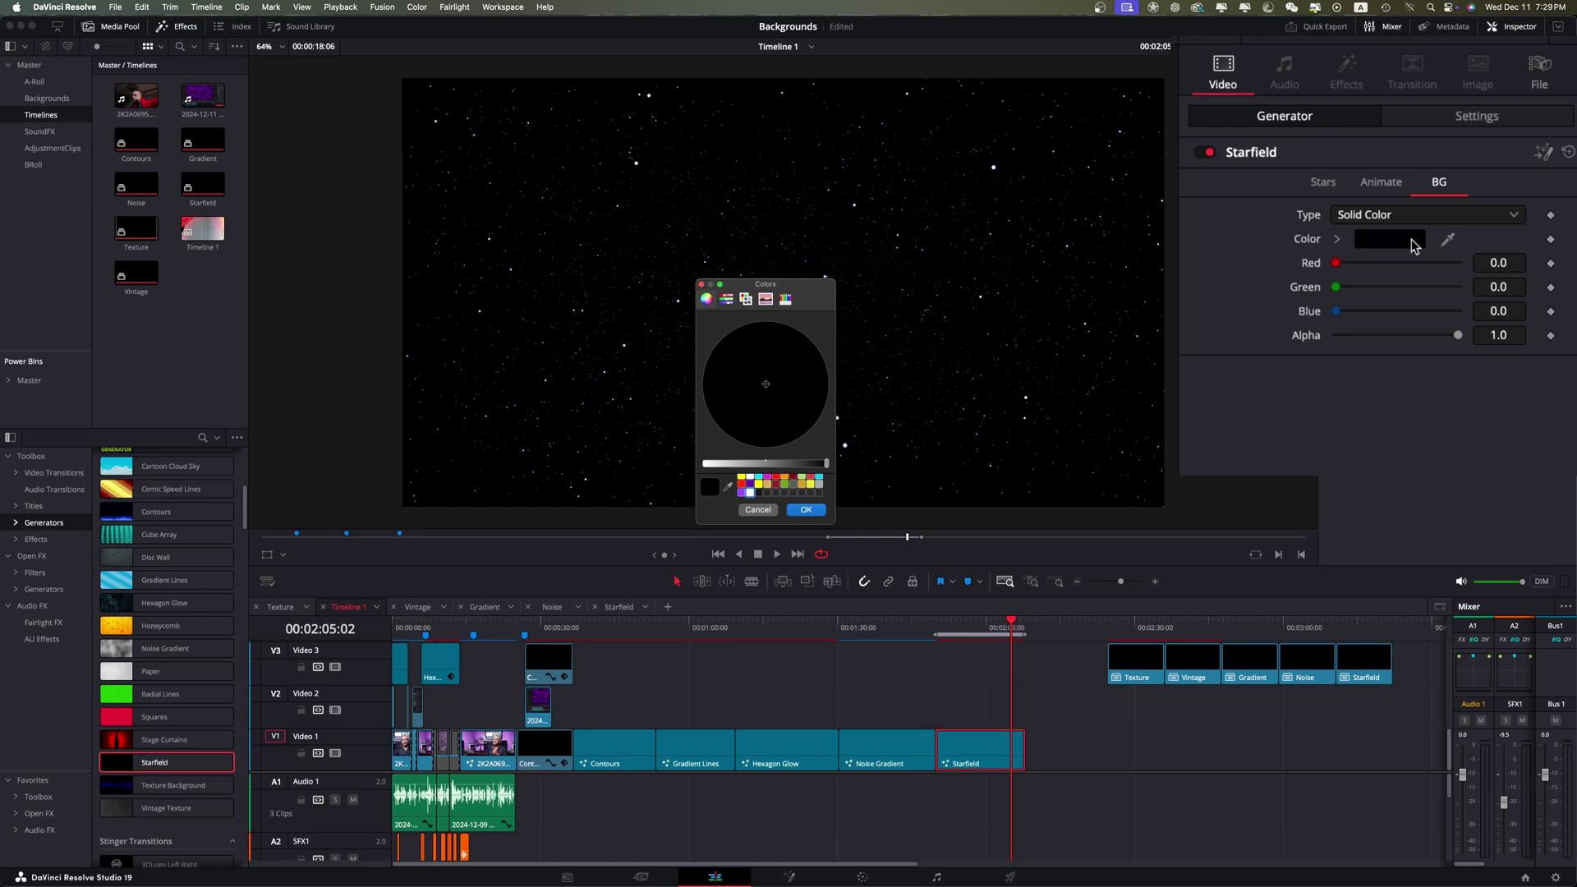
left_click(749, 491)
left_click(805, 509)
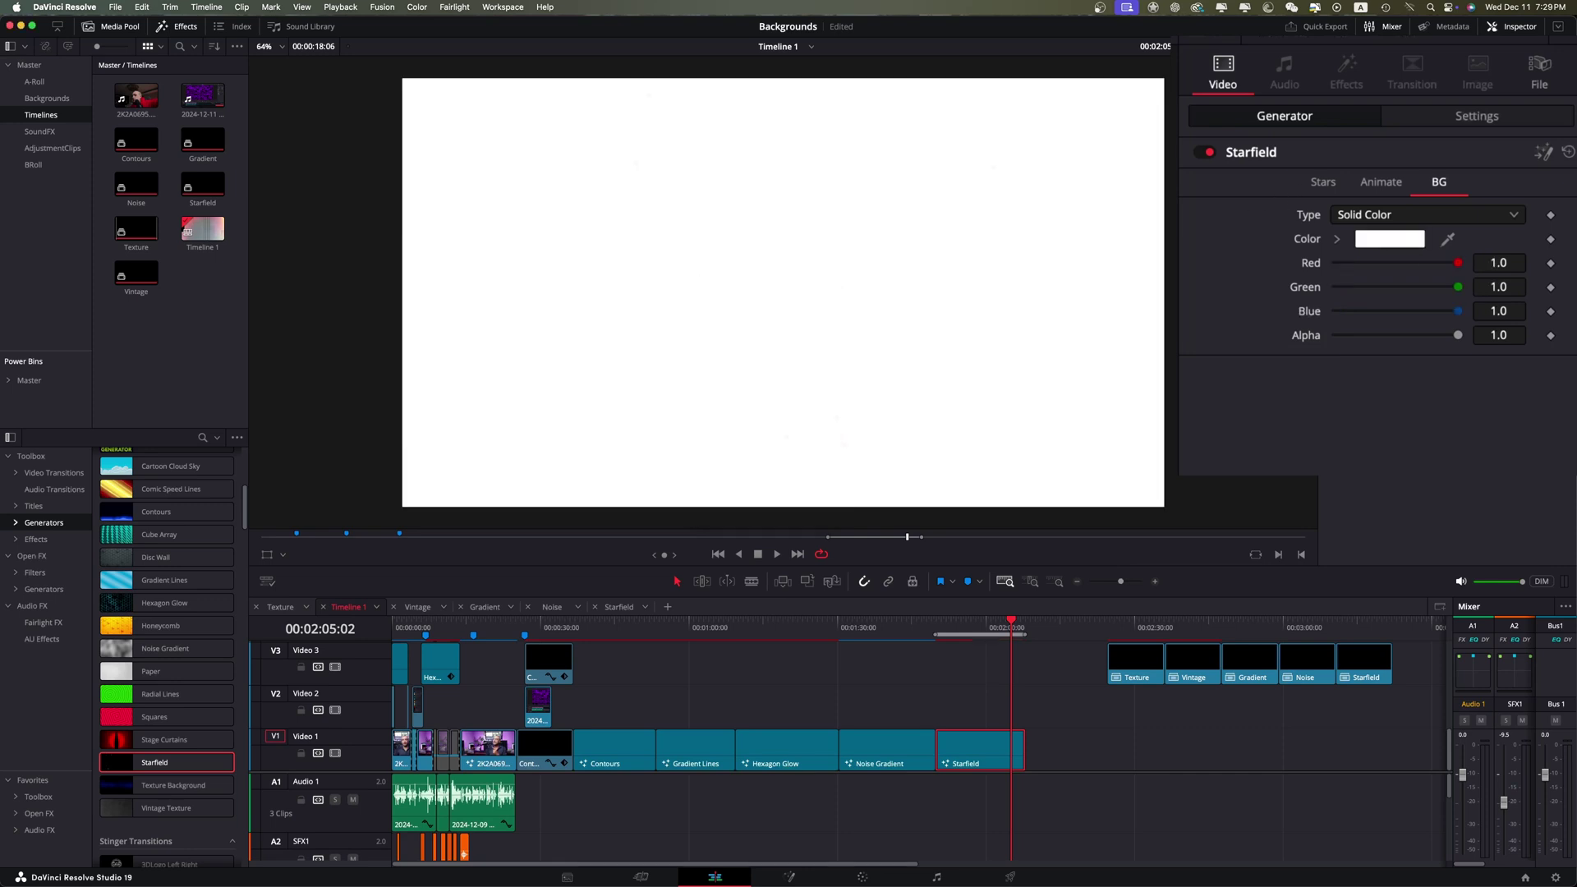
Step: Change the stars' Base Color to purple and play the Starfield clip
left_click(1322, 182)
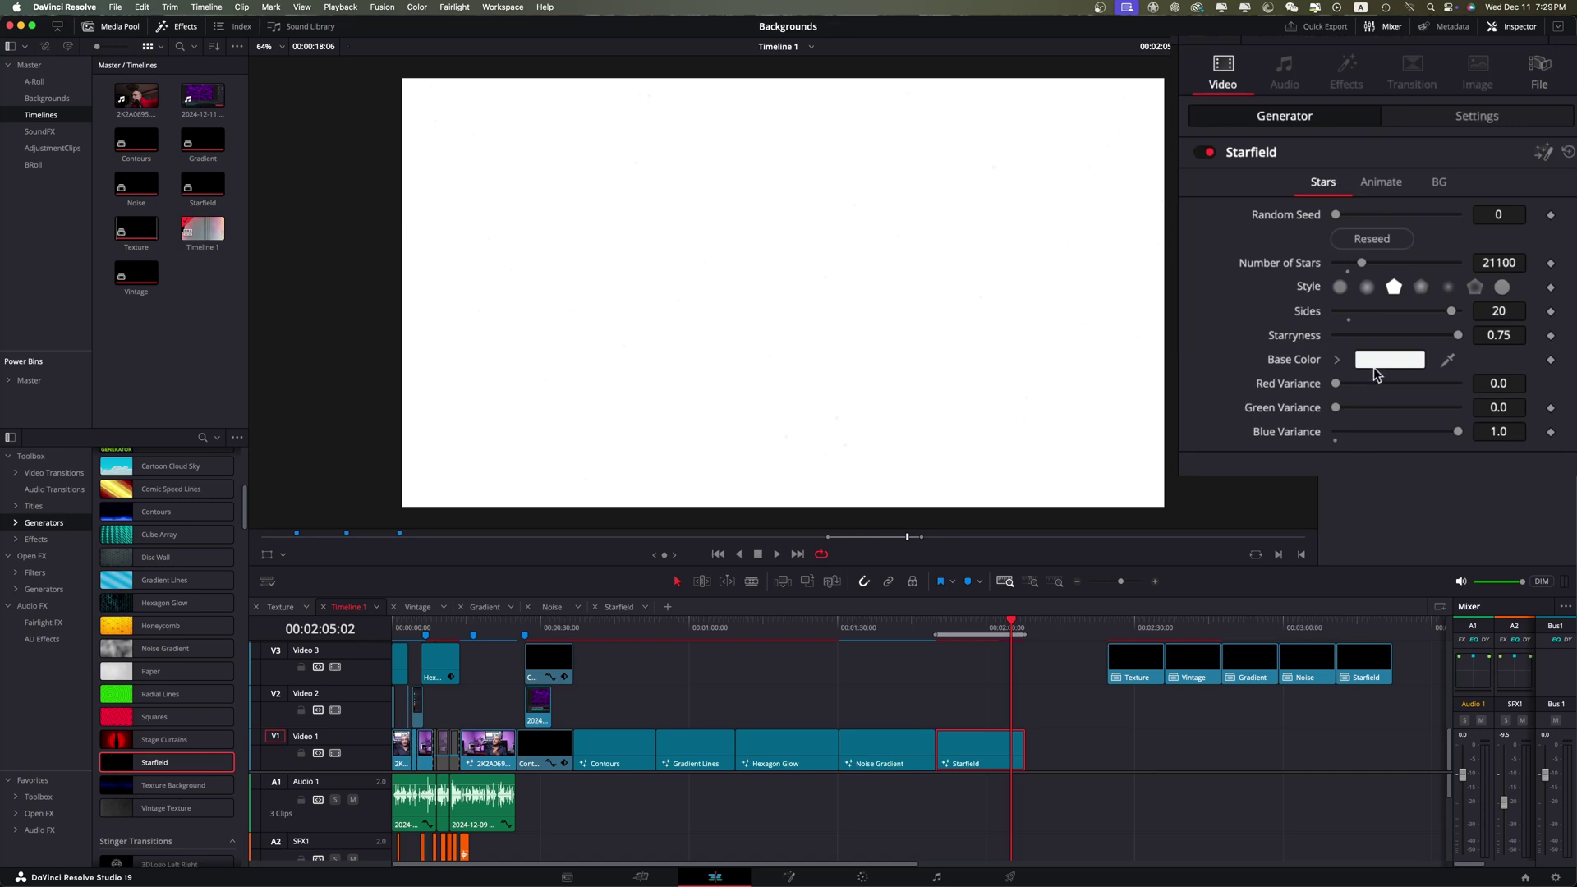
left_click(1377, 371)
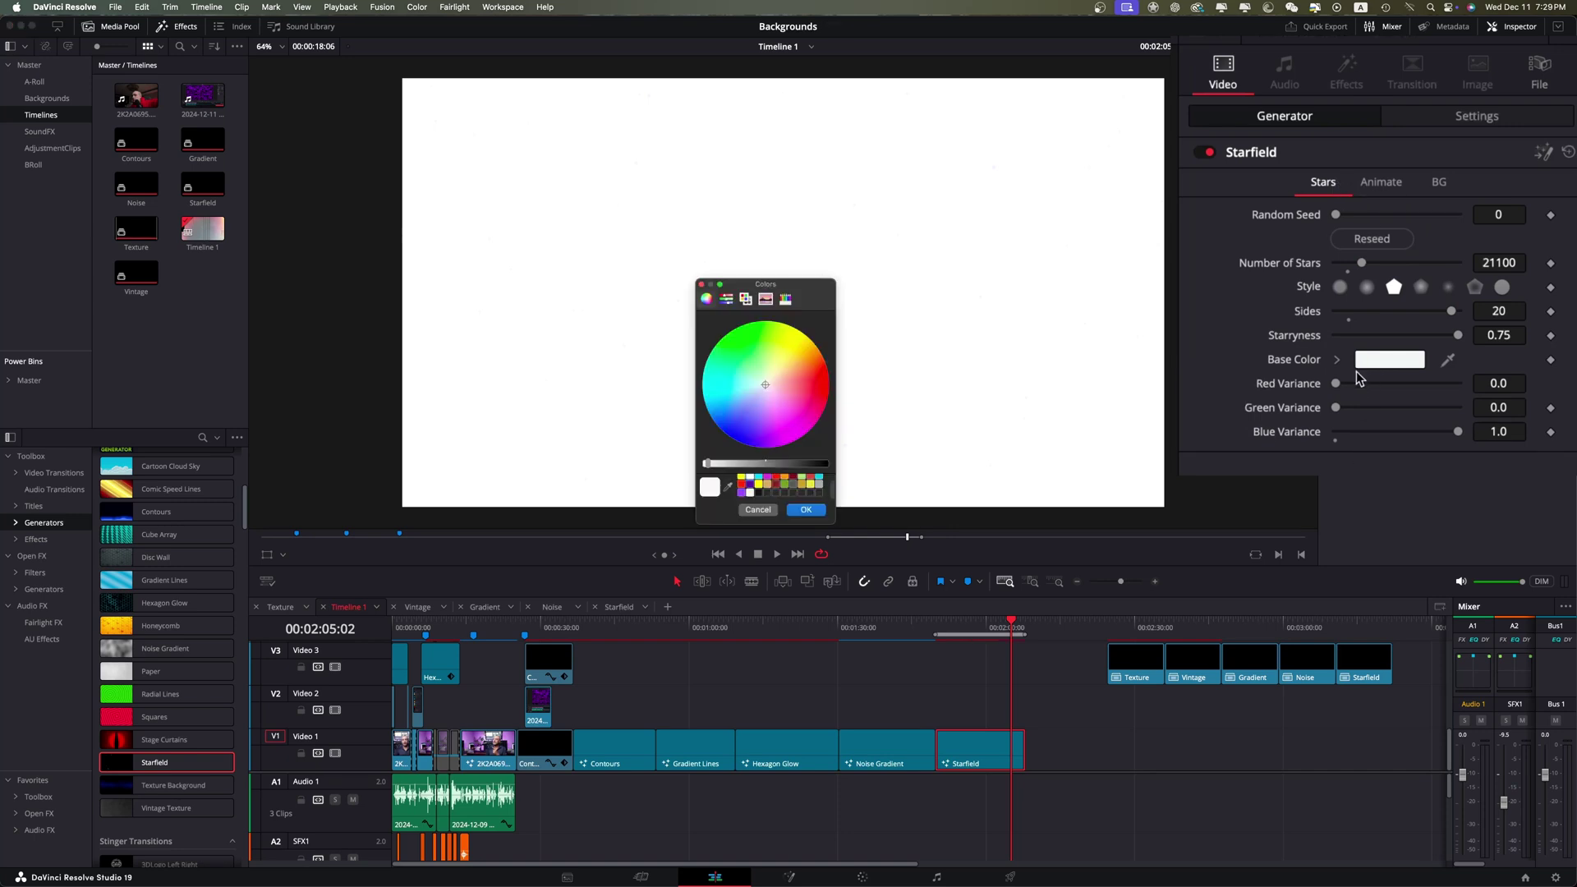
left_click(749, 490)
left_click(805, 509)
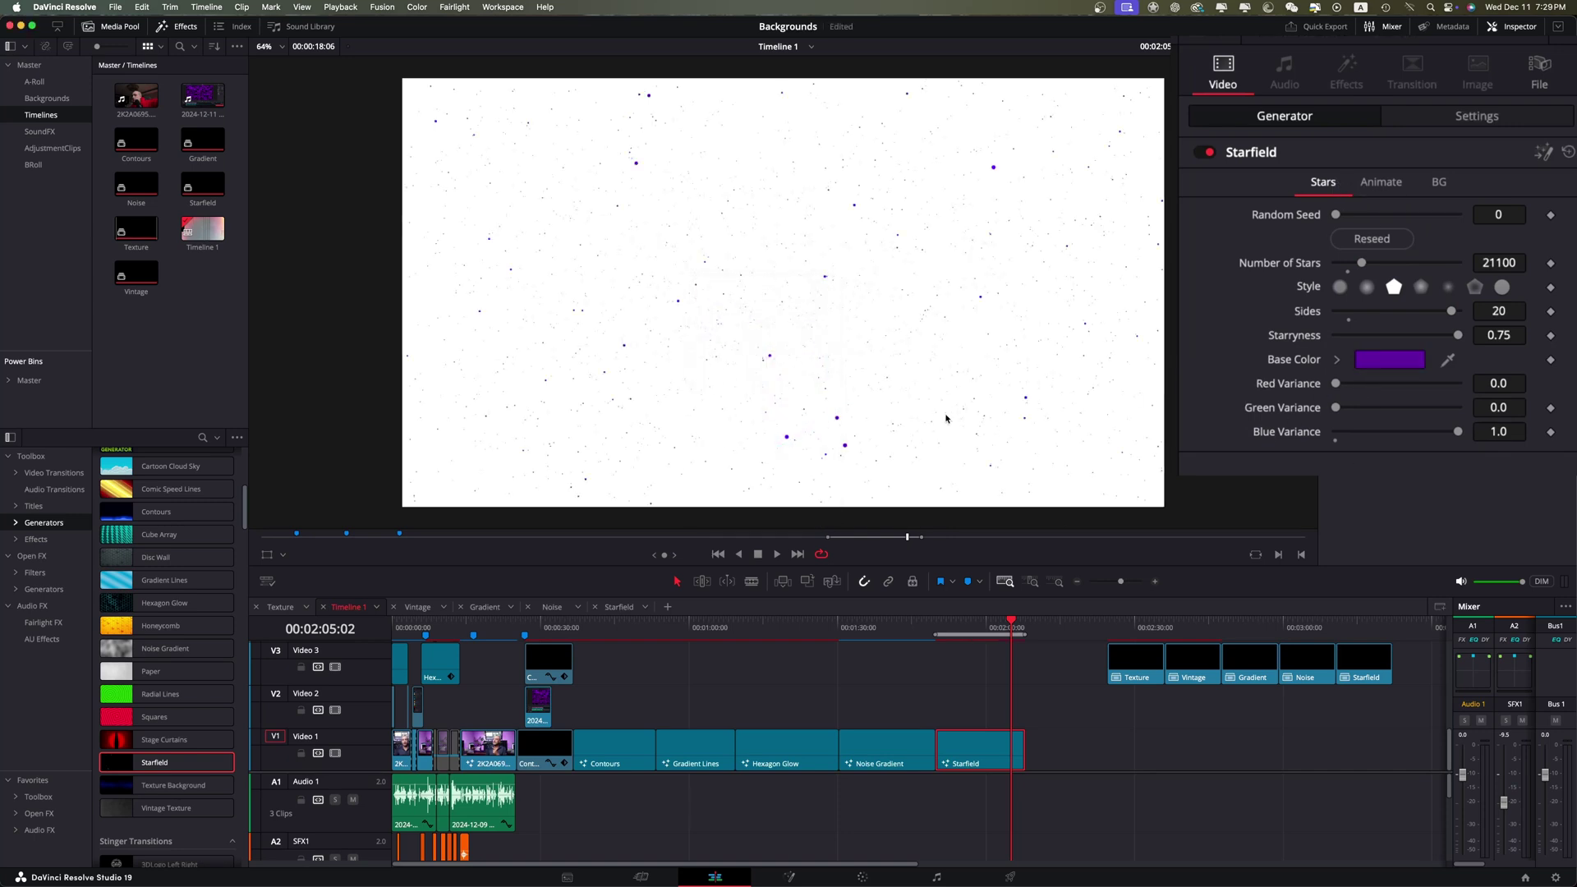
key("space")
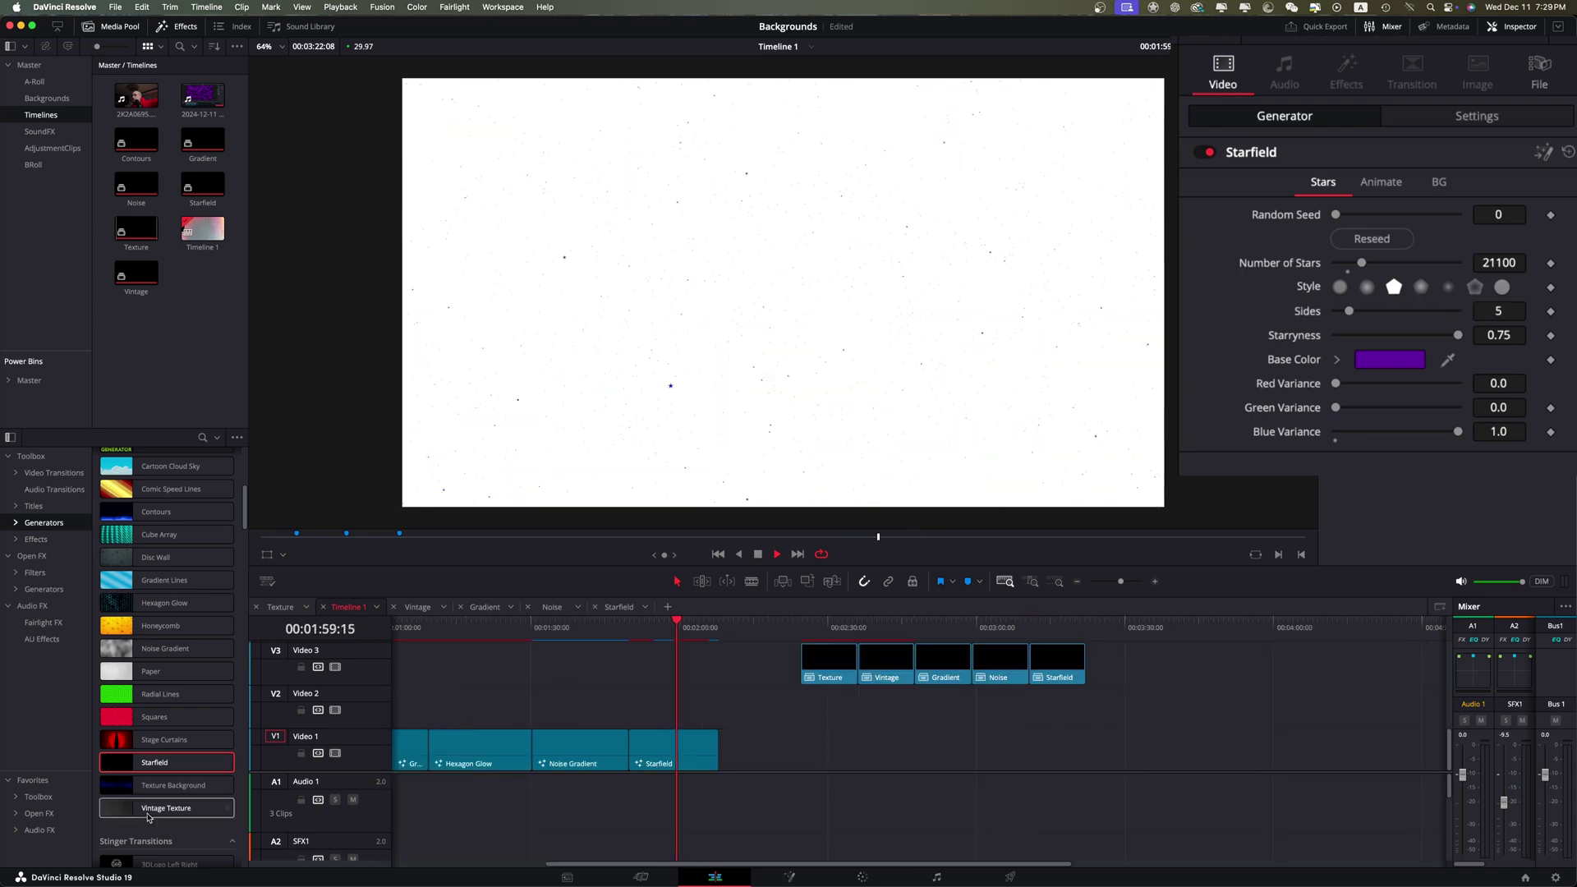
Step: Add a Vintage Texture generator directly after the Starfield clip on Video 1, mark its range and loop its playback
left_click_drag(149, 817, 763, 749)
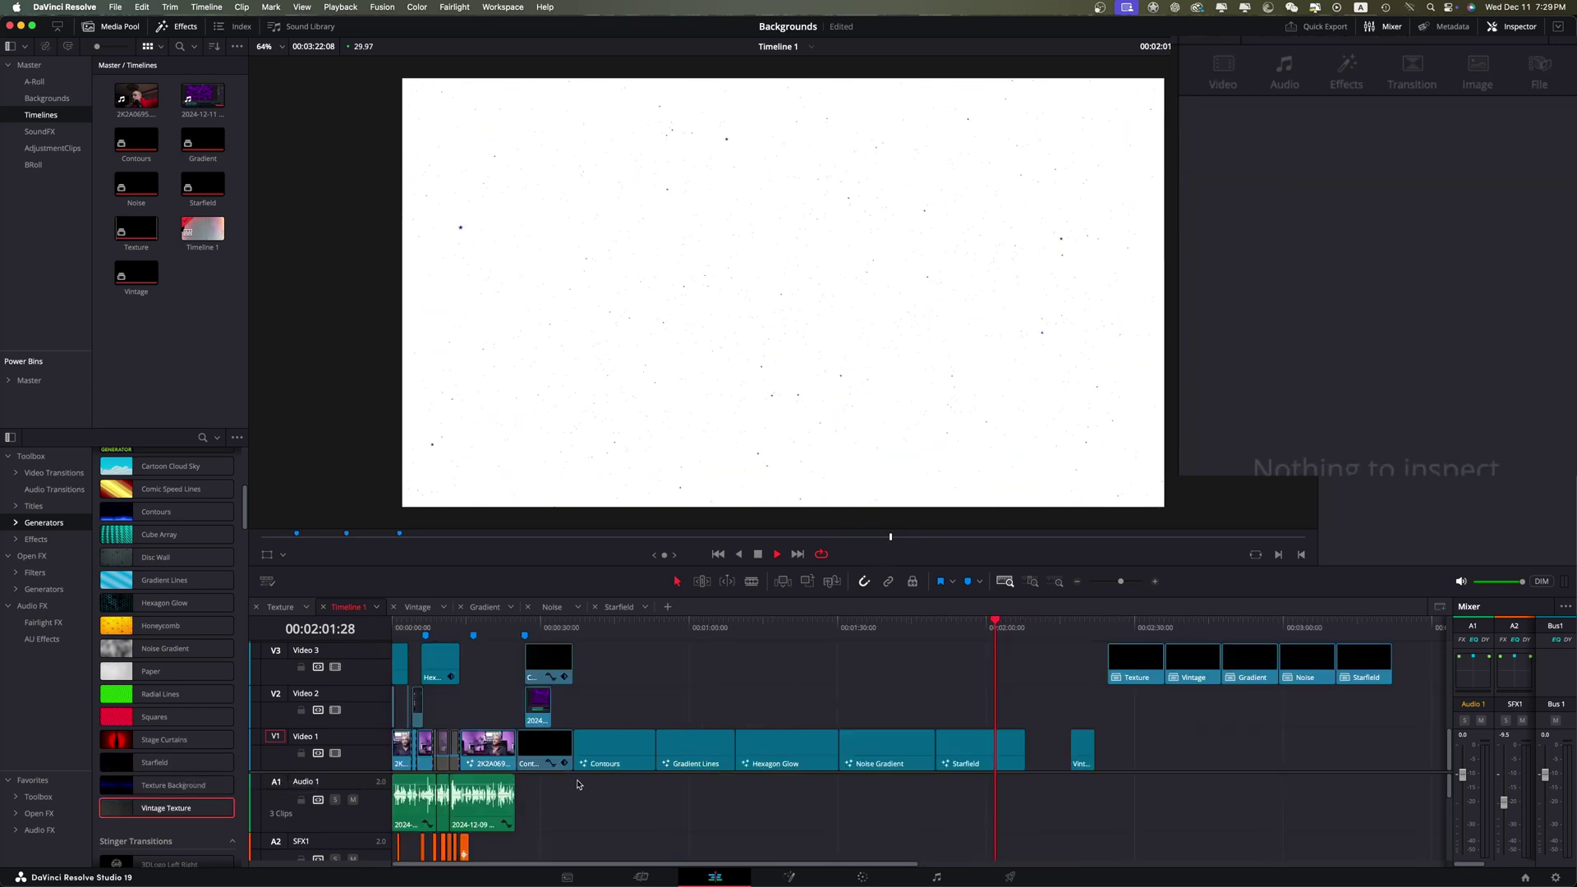
left_click_drag(1084, 745, 1041, 760)
key("shift+a")
key("alt+/")
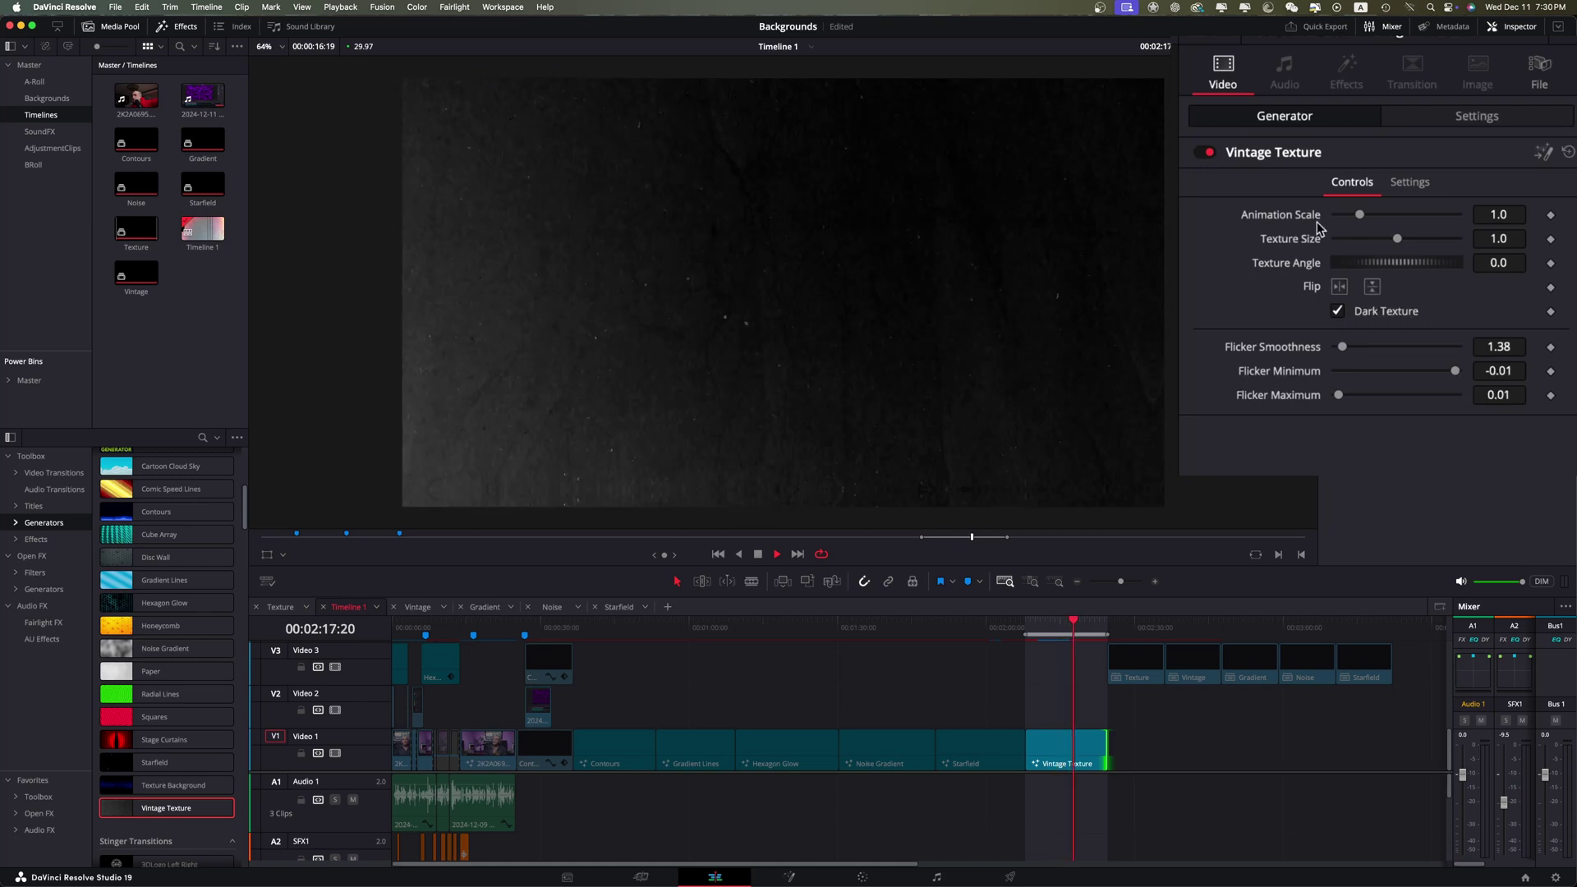
Step: Set the Vintage Texture's Animation Scale to 0.354 and try Texture Size 3.22 before resetting it to 1.0
left_click_drag(1367, 215, 1396, 219)
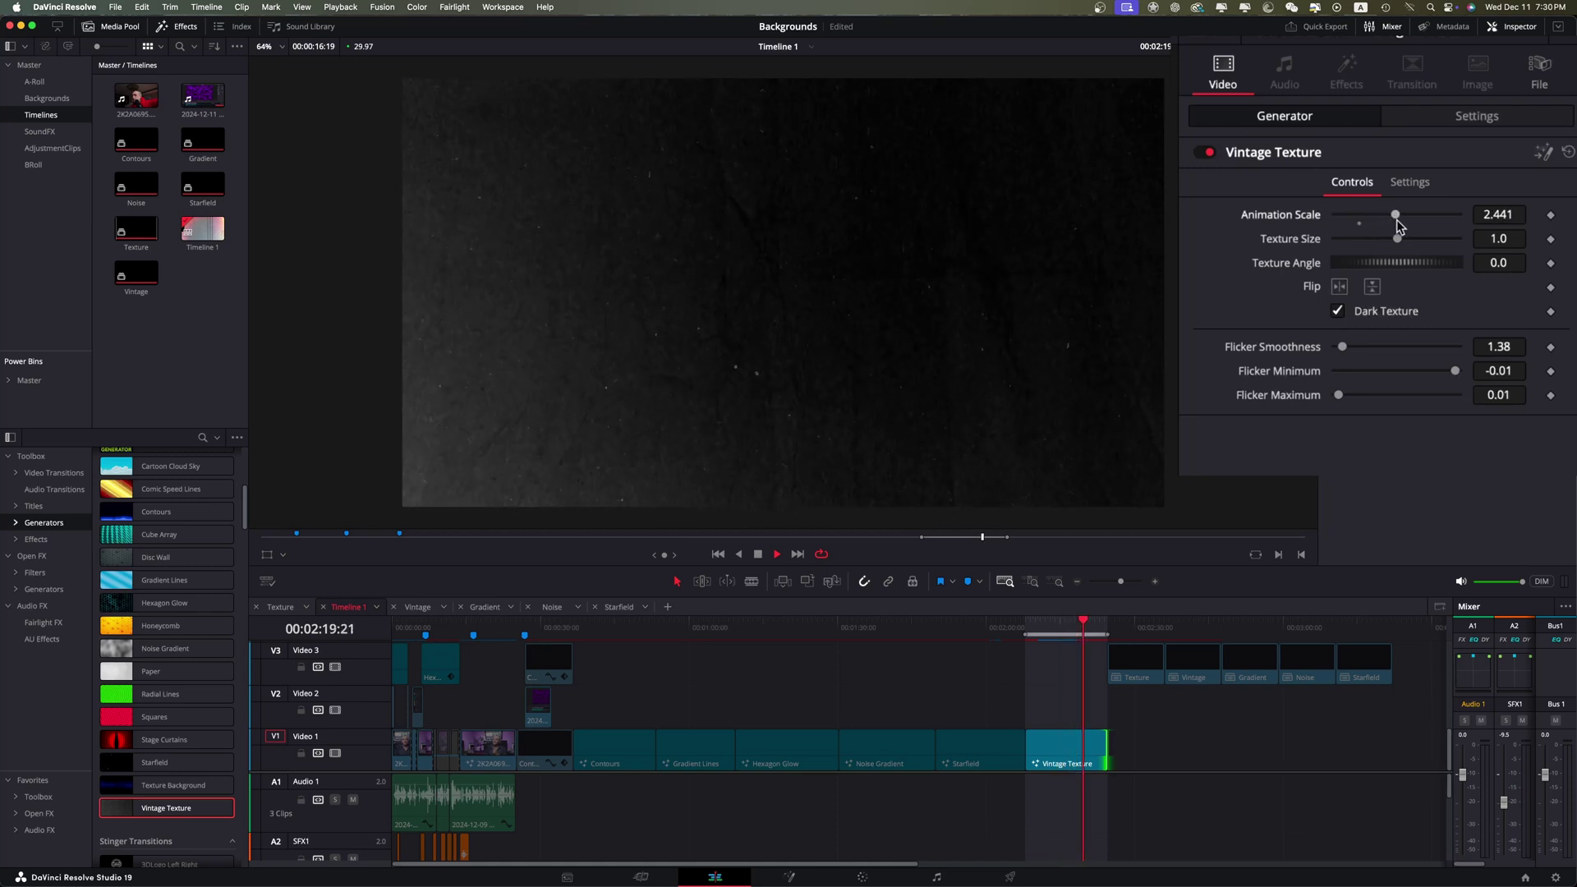
left_click_drag(1396, 214, 1432, 238)
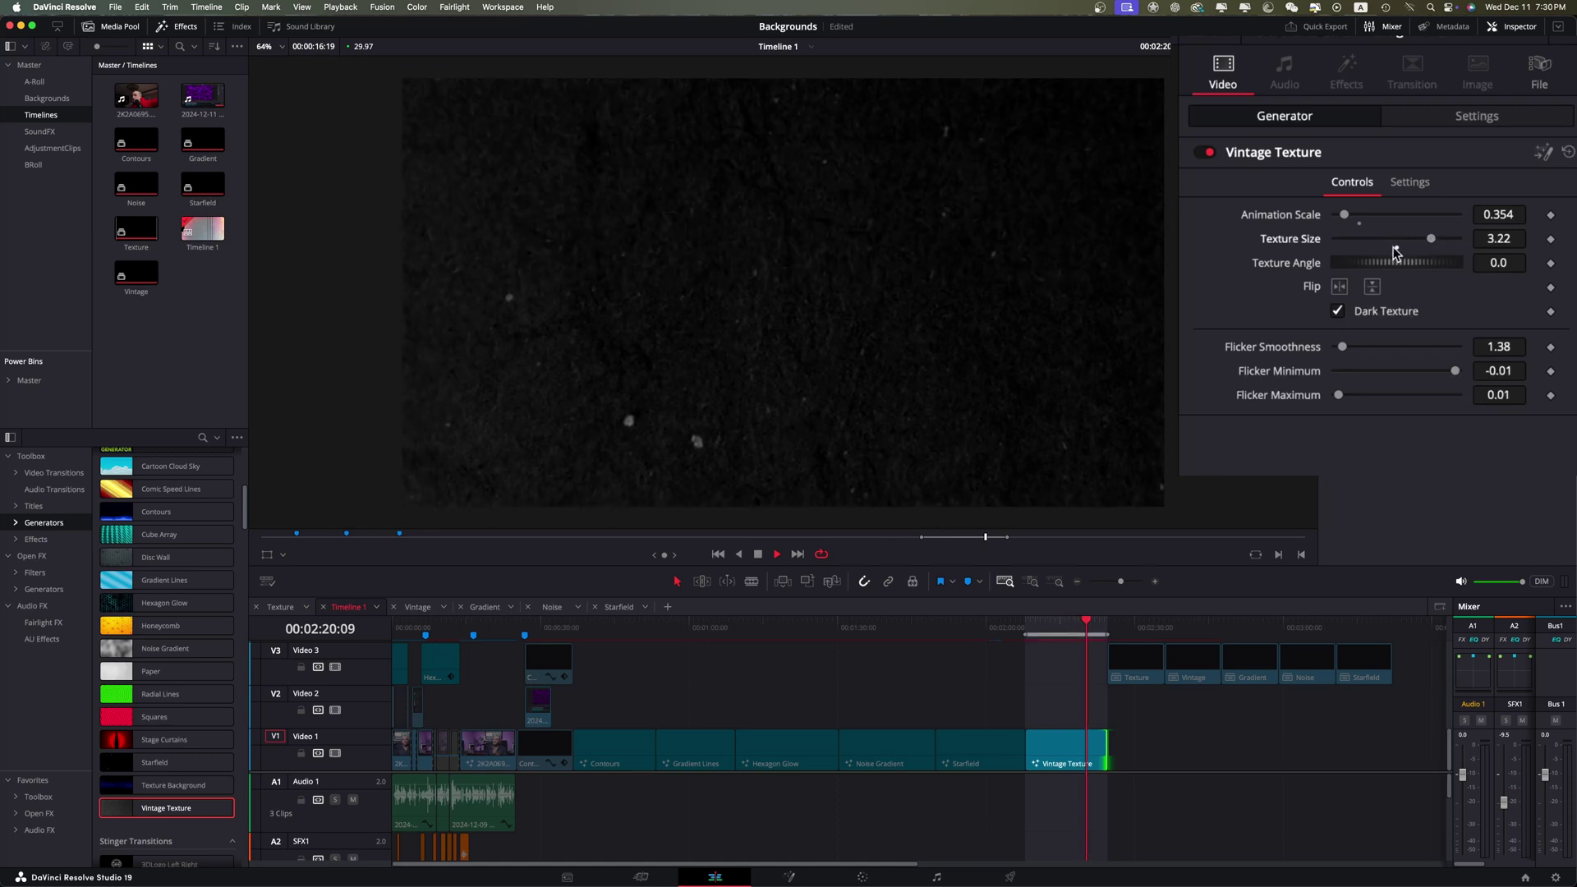
double_click(1395, 247)
Step: Set the Texture Angle to -20.9 and Flicker Smoothness to 12.6, previewing with Dark Texture off but keeping it on
left_click_drag(1353, 262, 1338, 271)
left_click(1337, 312)
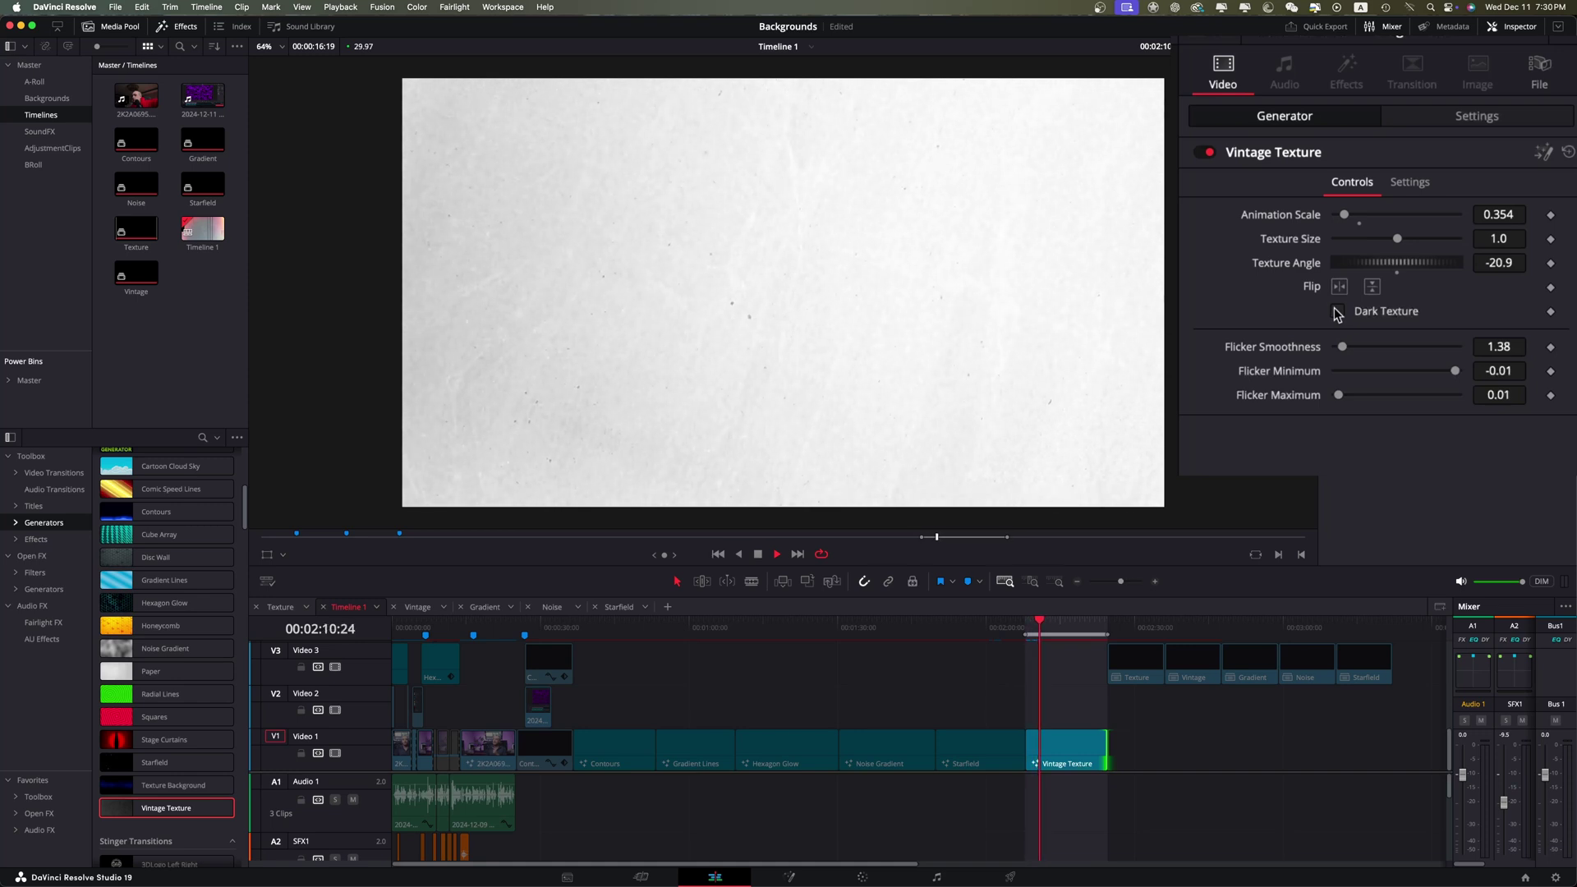
left_click(1337, 311)
left_click_drag(1342, 346, 1397, 346)
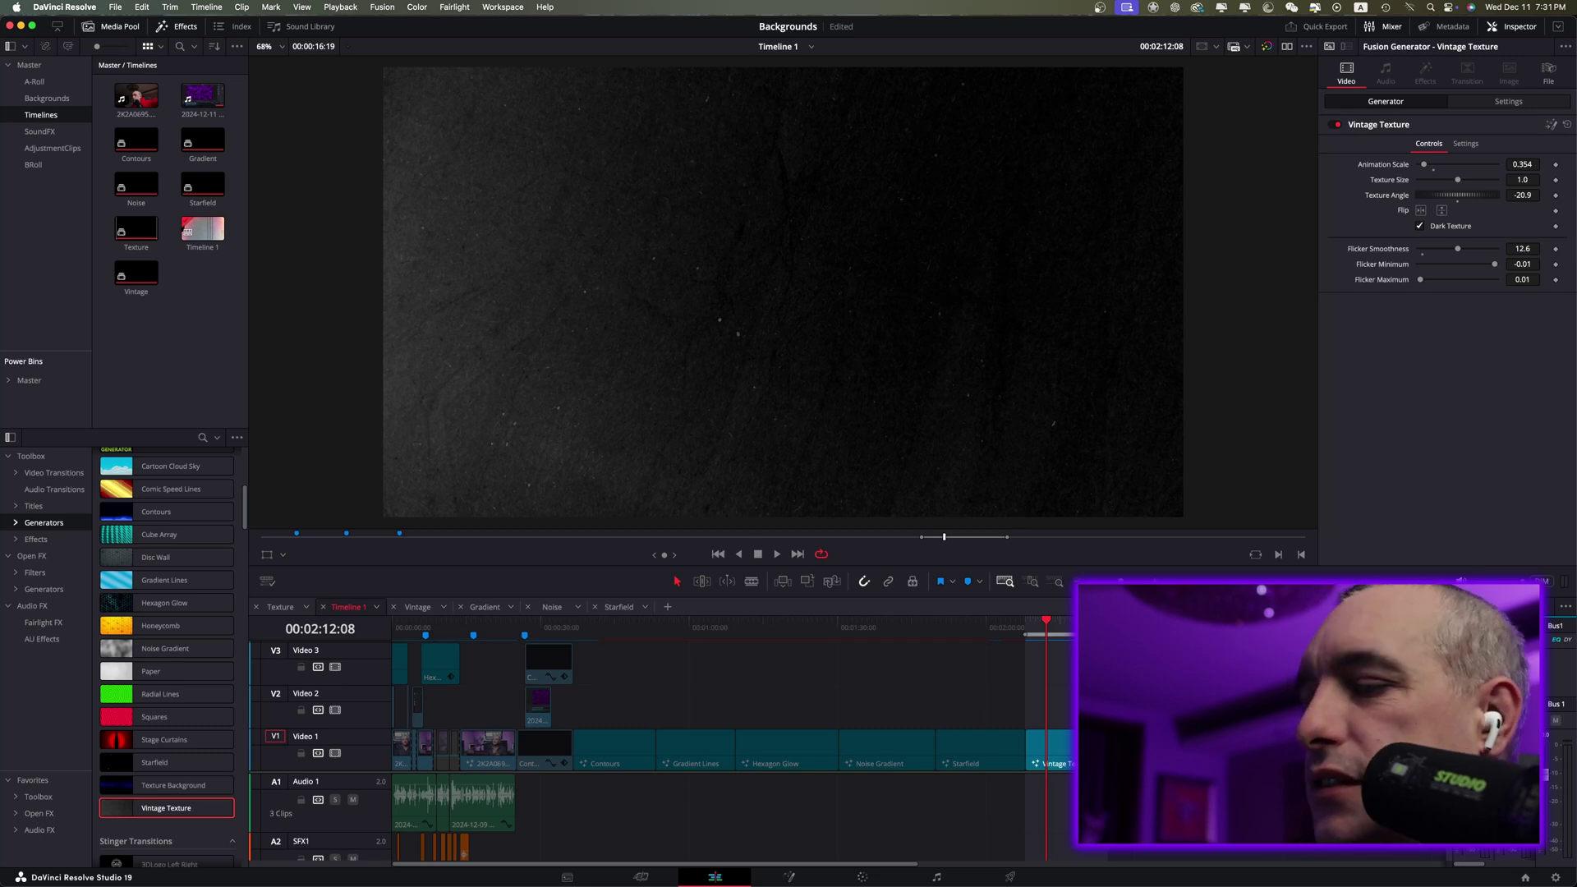
Step: Switch to Coolors, open the trending palette that starts with 264653, and return to DaVinci Resolve
key("super+Tab")
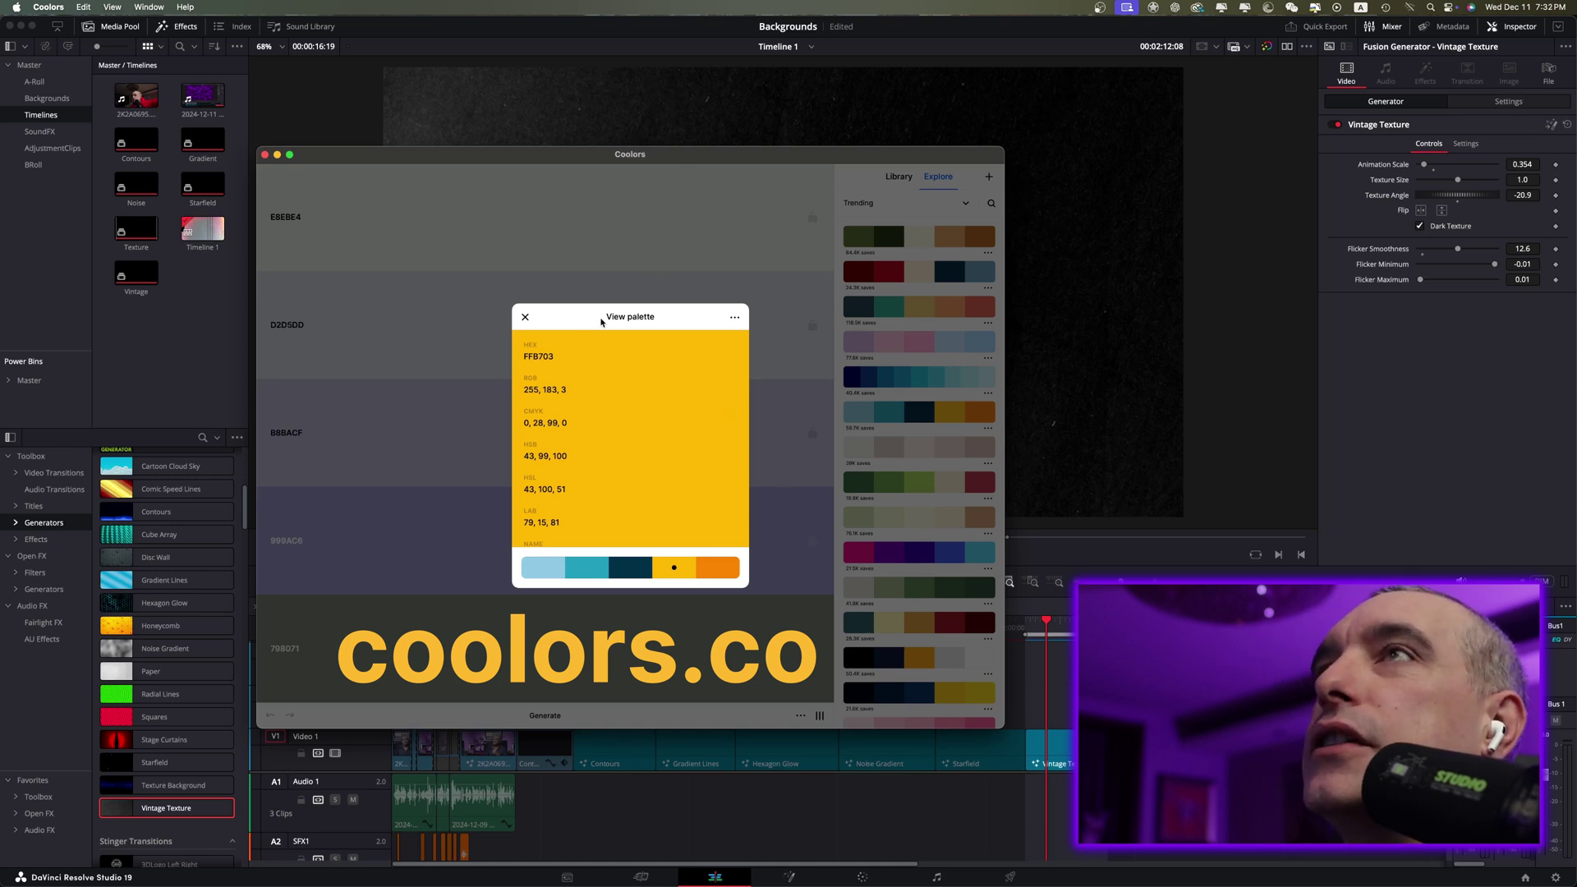
left_click(525, 318)
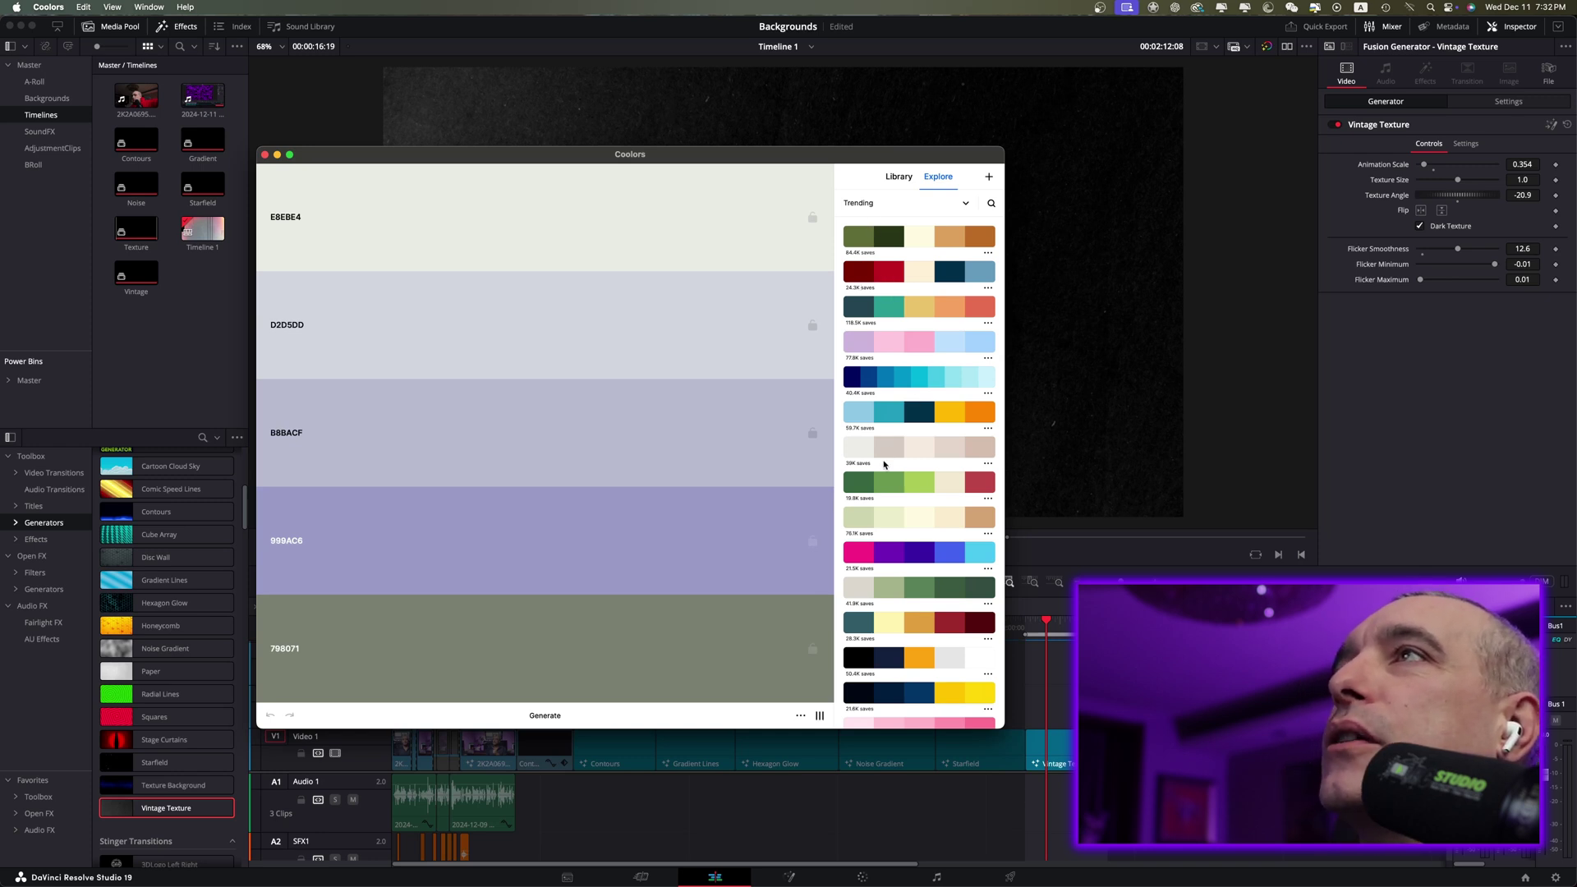
left_click(953, 312)
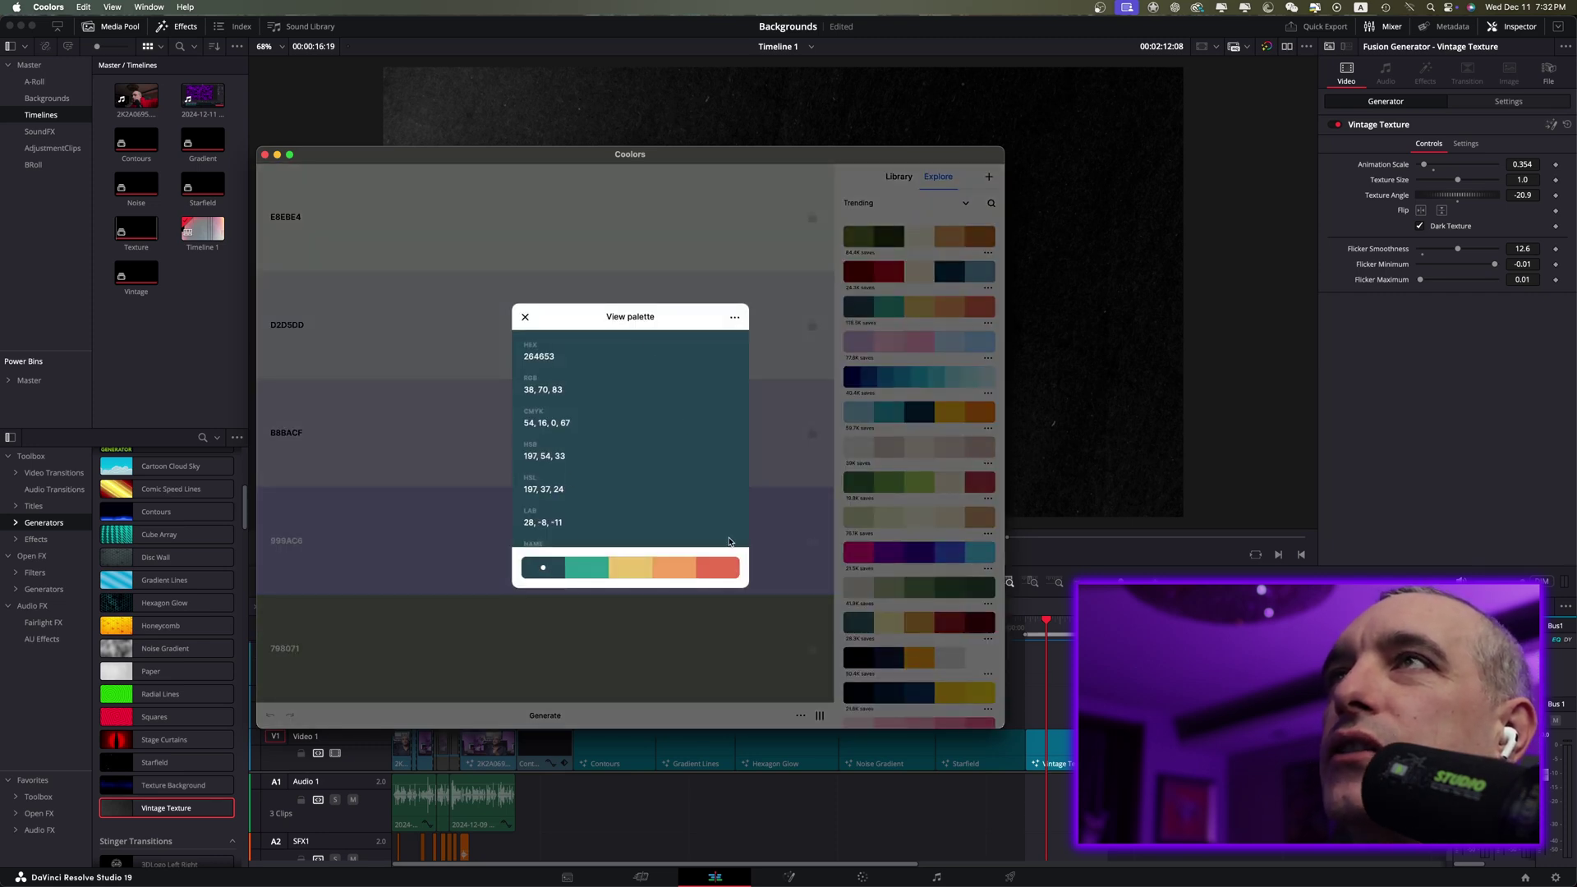
key("cmd+q")
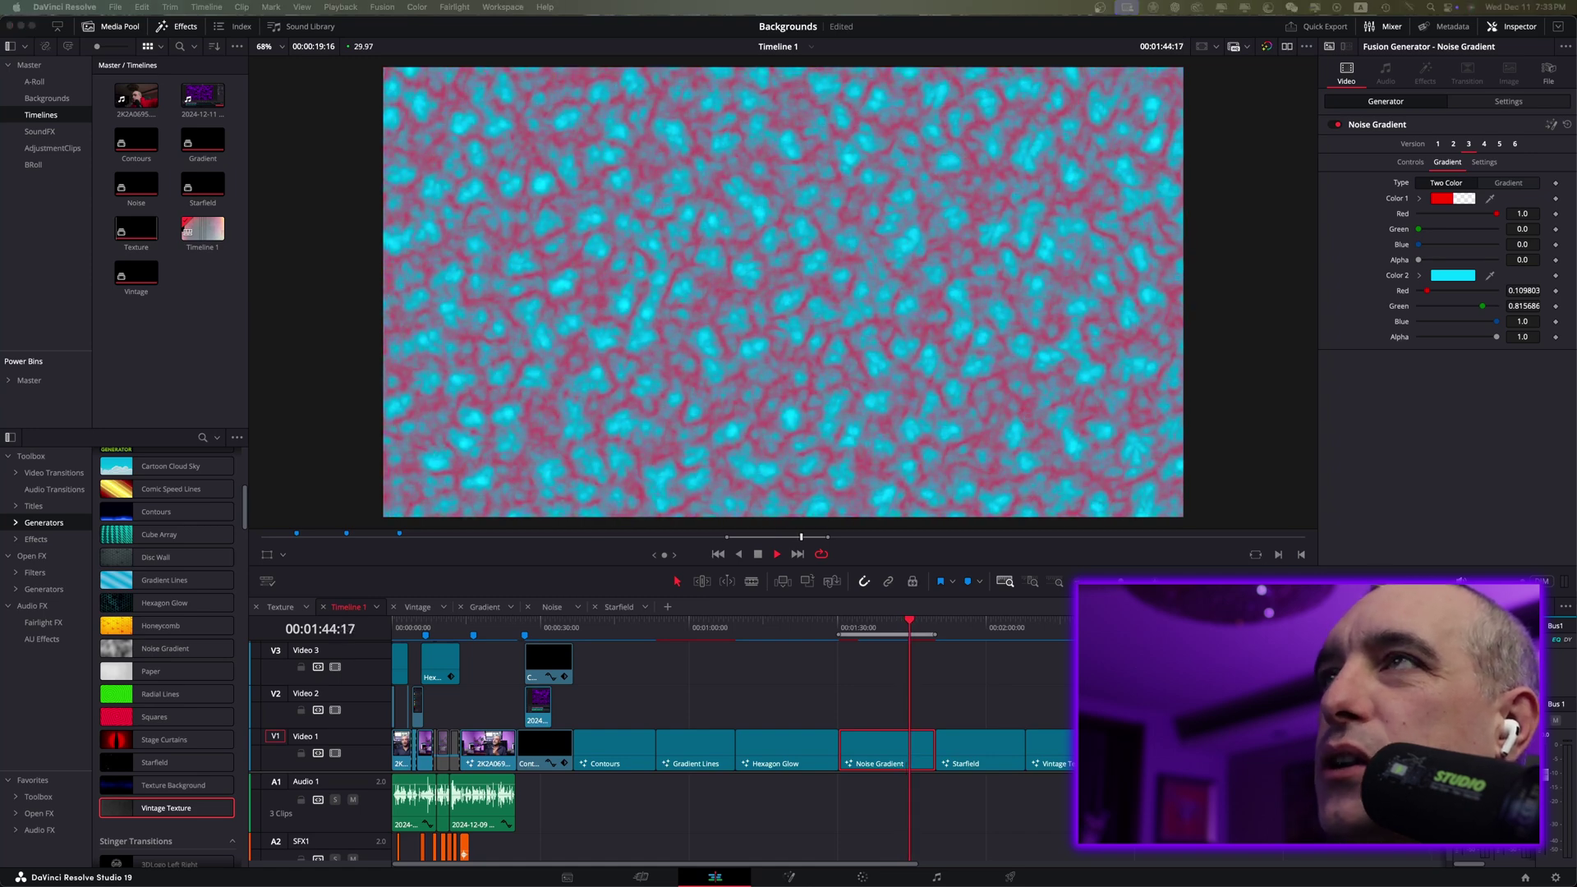
Step: Switch back to Coolors, look through the Charcoal swatch's color codes and copy its HEX value 264653
key("super+Tab")
left_click(640, 150)
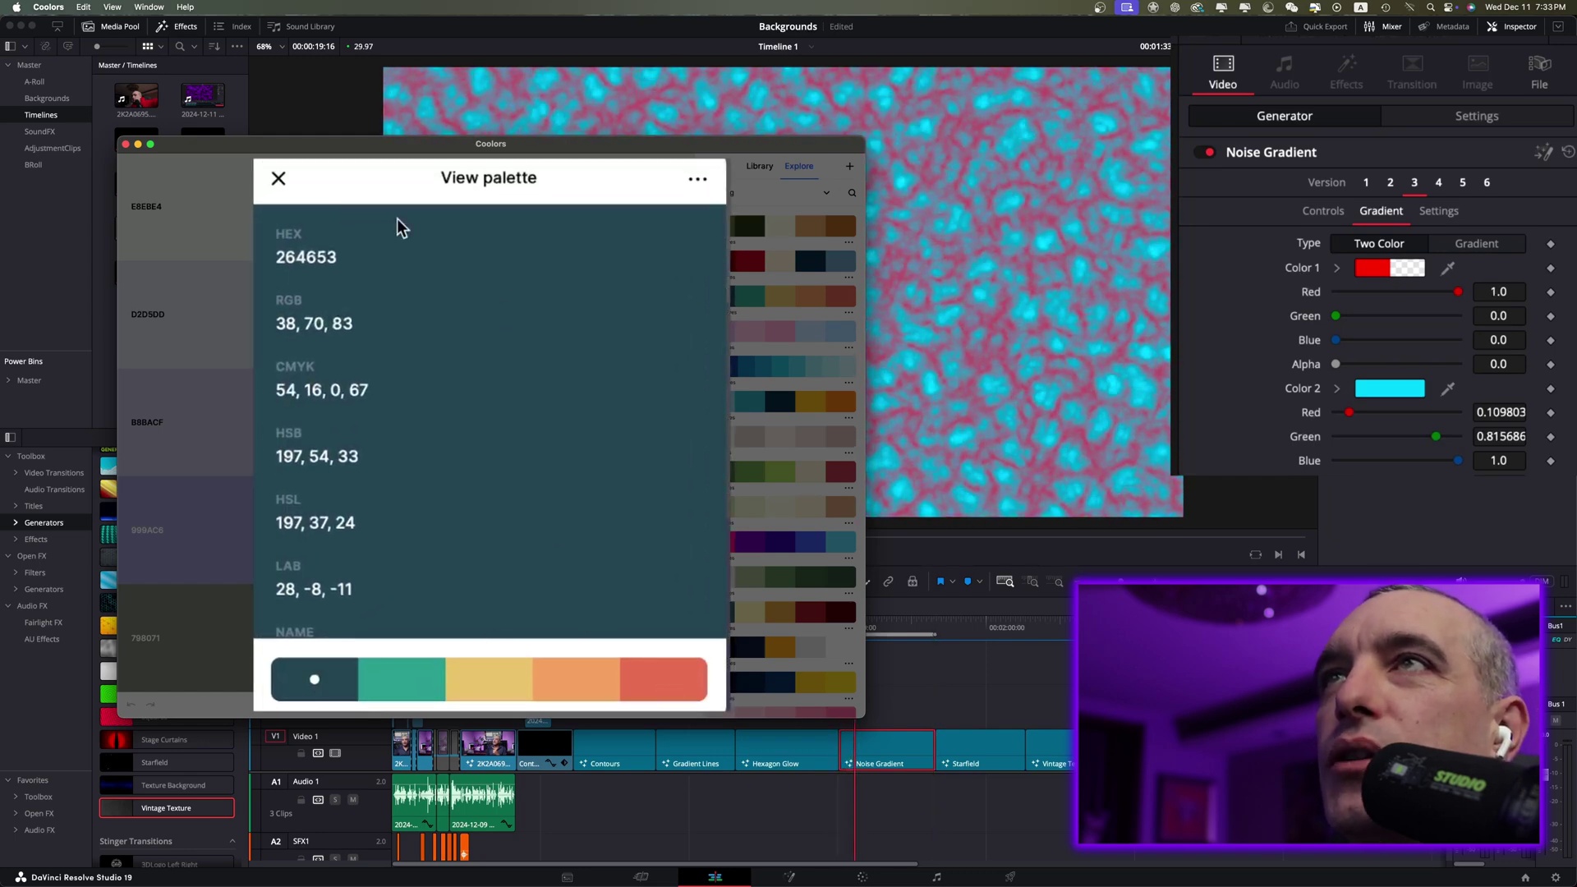
scroll(361, 493, "down", 5)
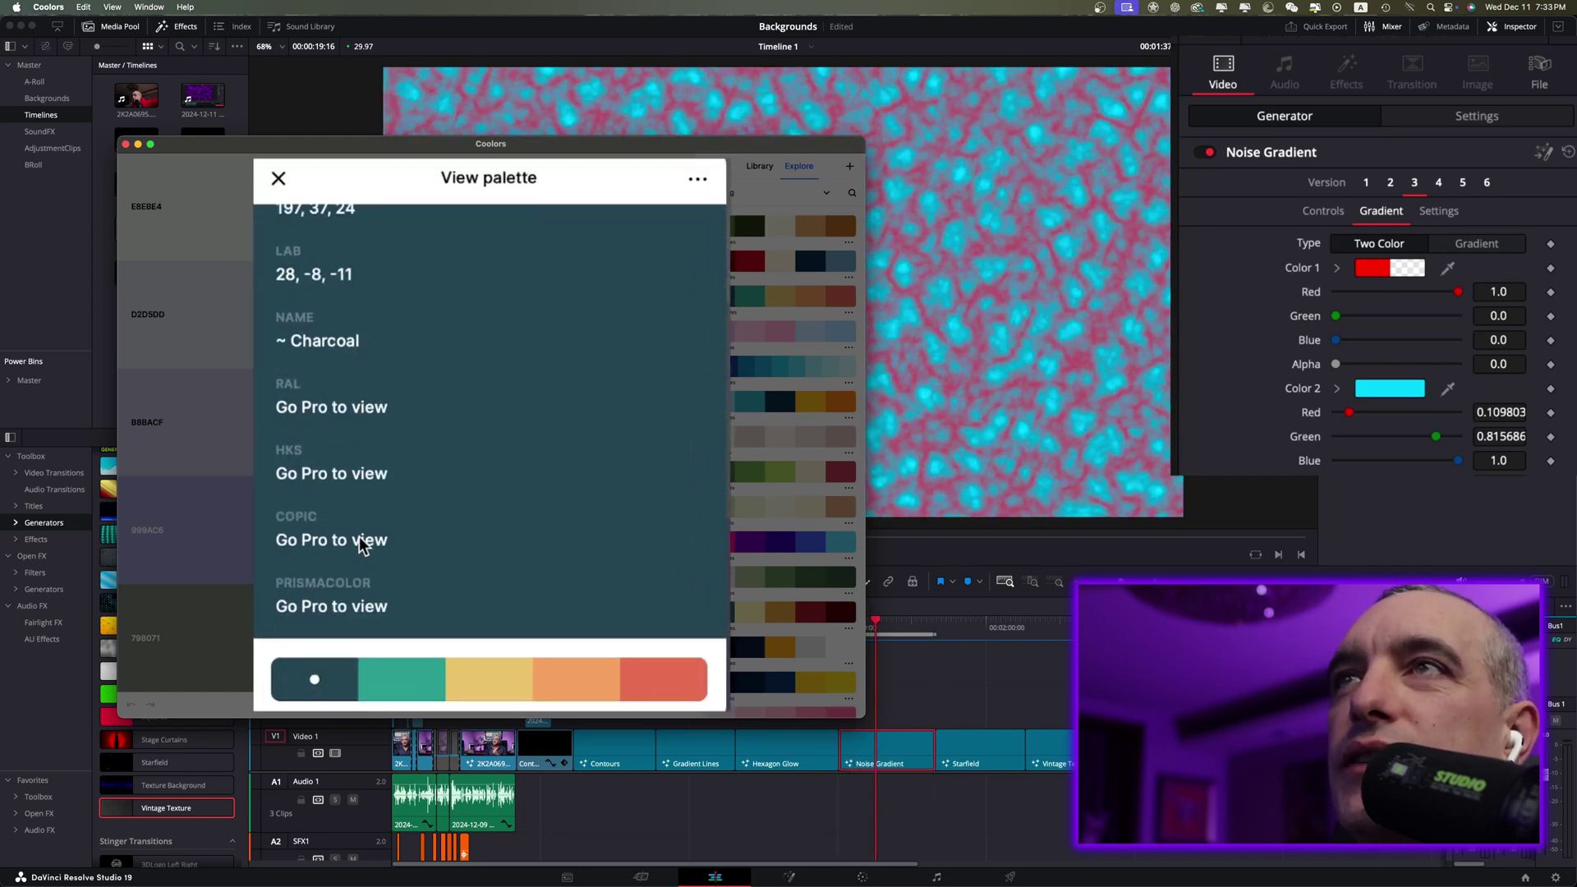
scroll(317, 374, "up", 5)
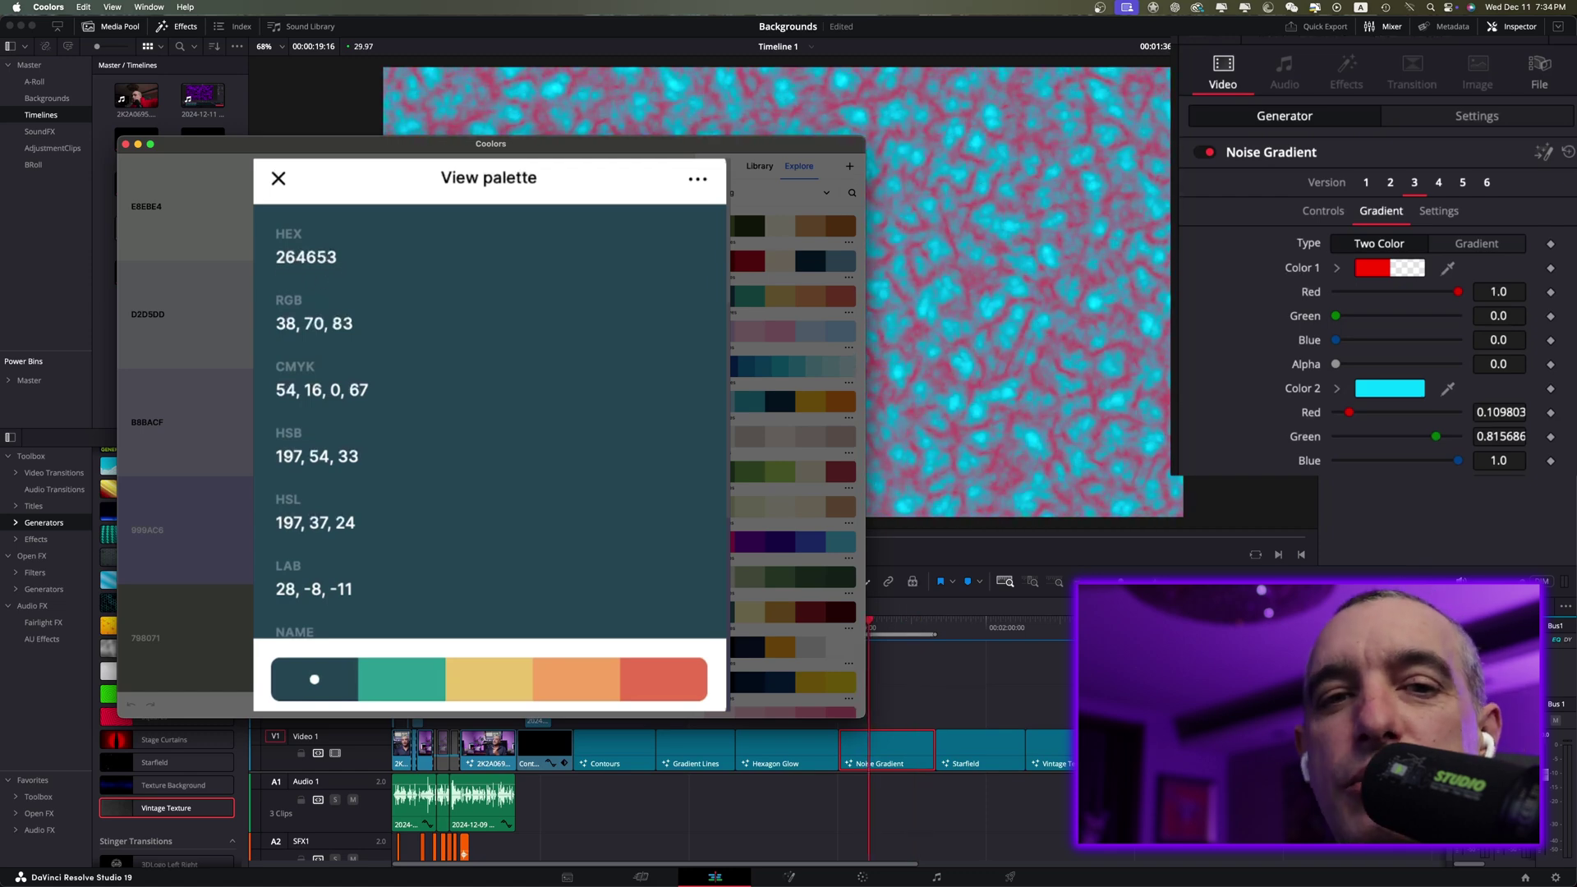
left_click(318, 256)
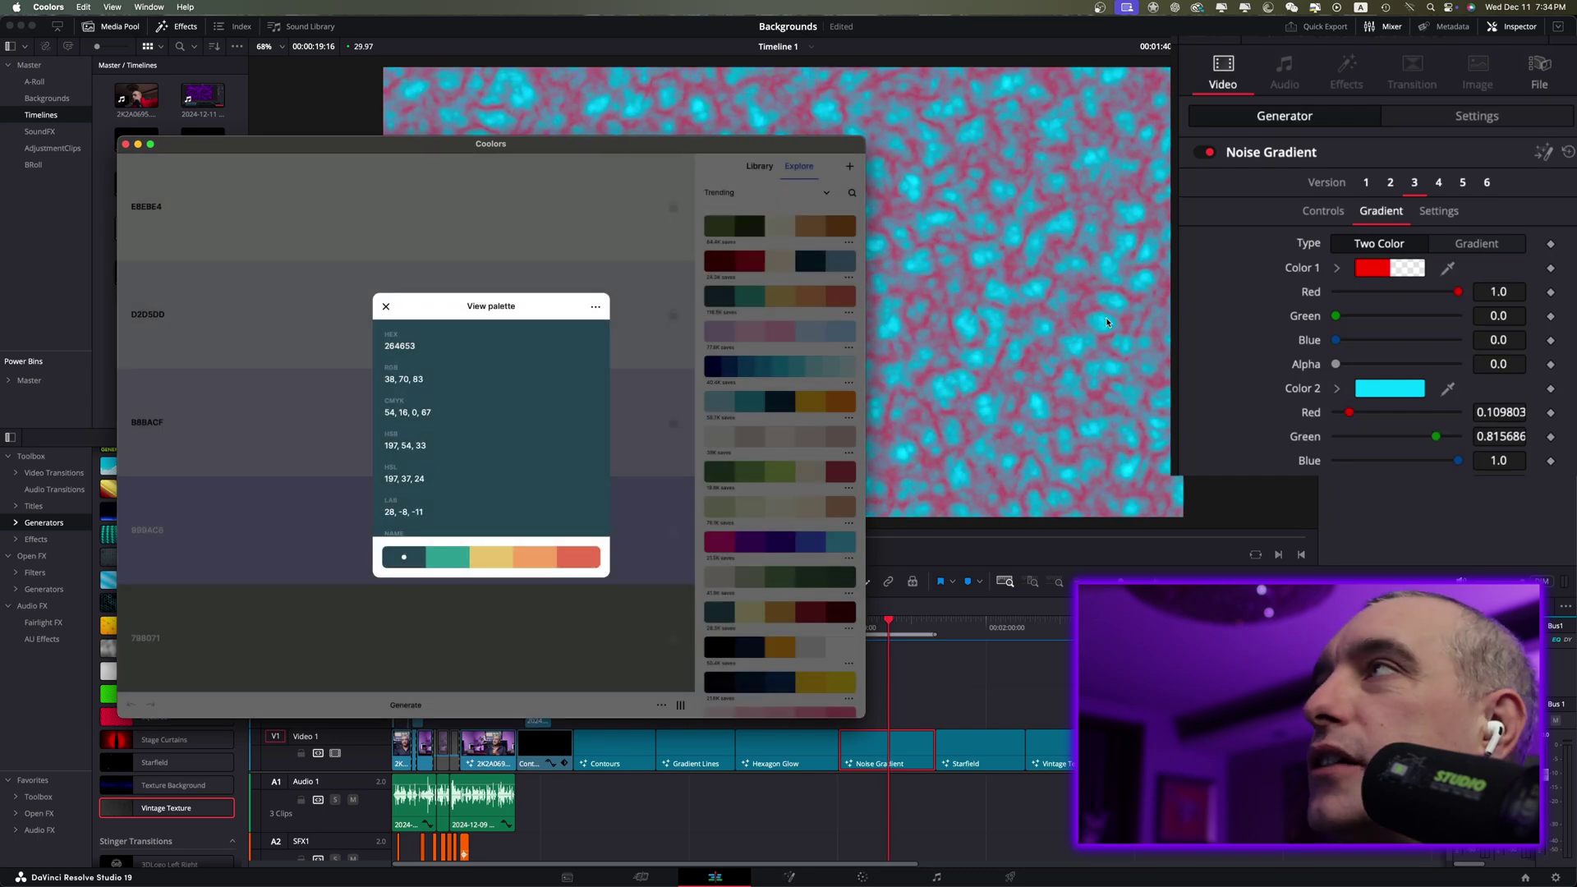
Step: Switch to DaVinci Resolve and set the Noise Gradient's Color 1 to the copied HEX value 264653
left_click(1384, 268)
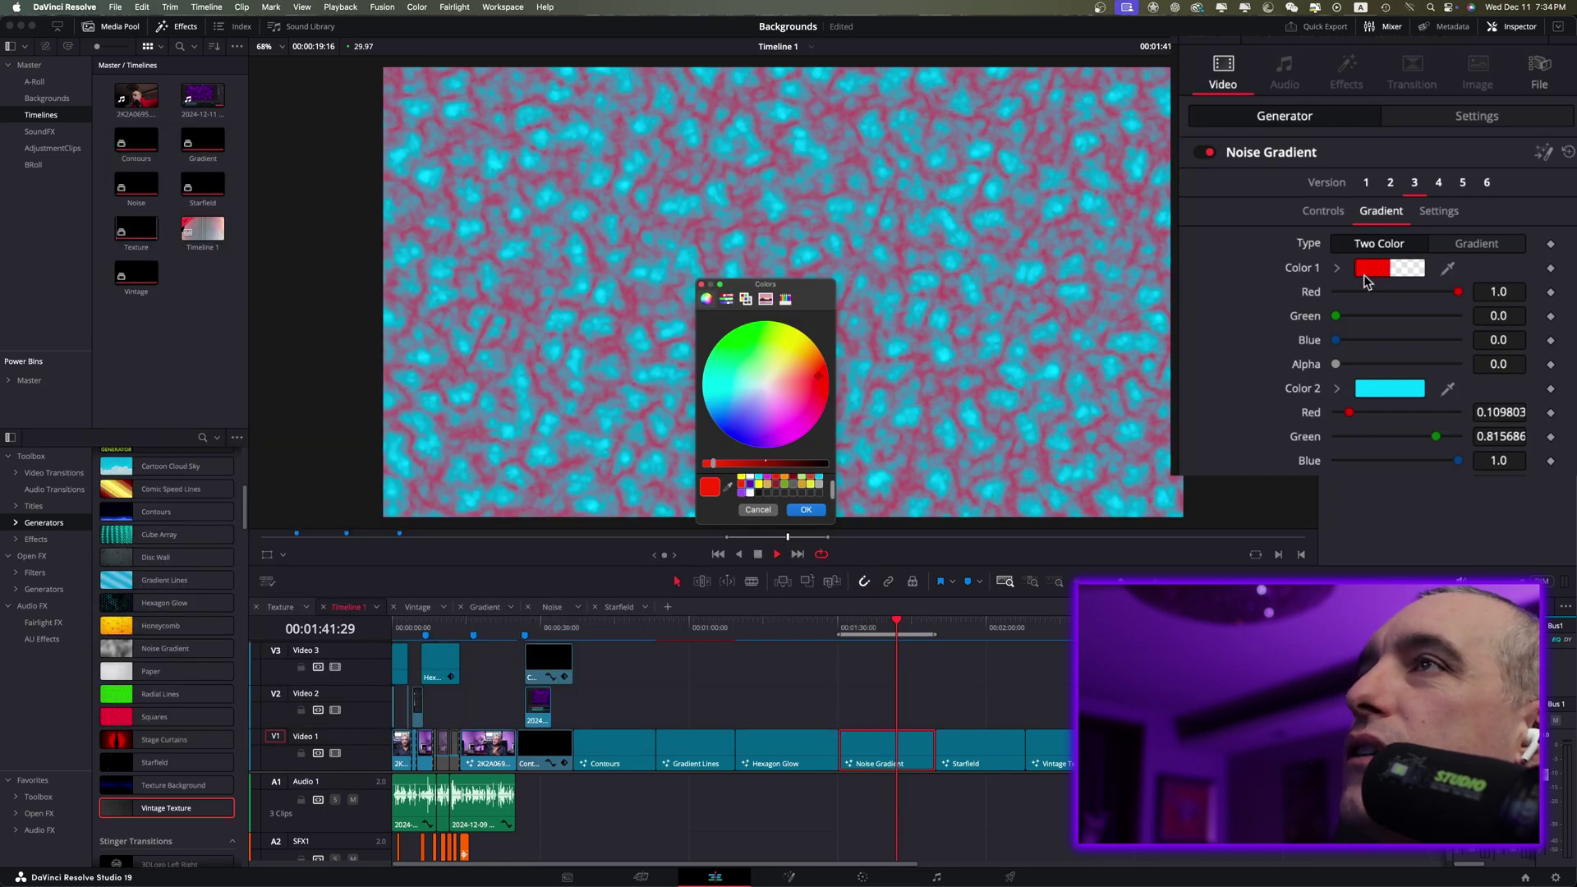
left_click(452, 203)
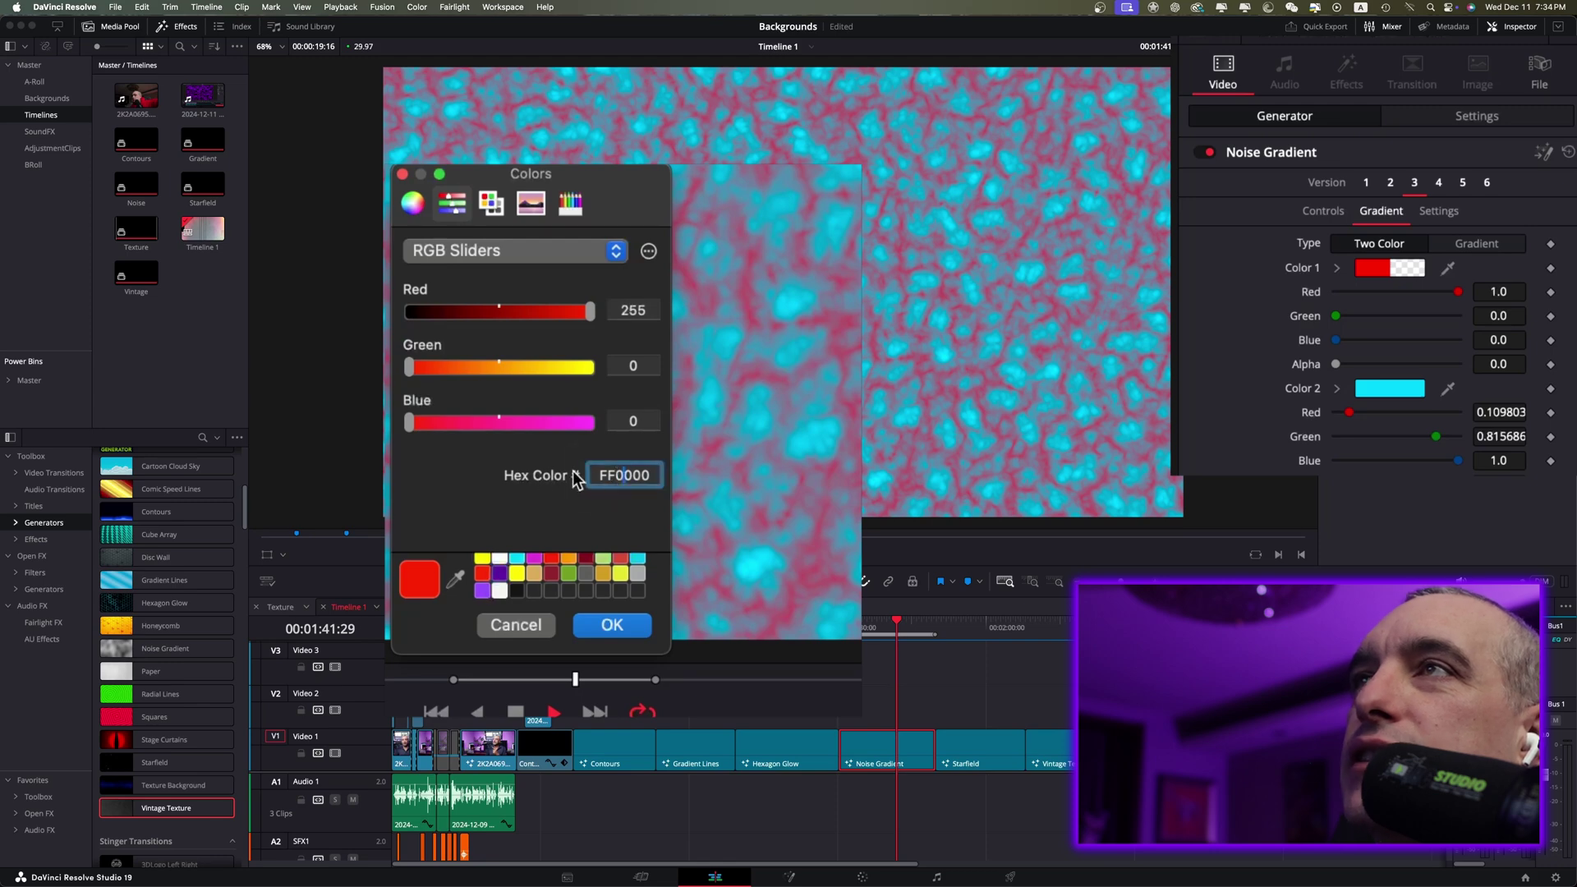
right_click(637, 475)
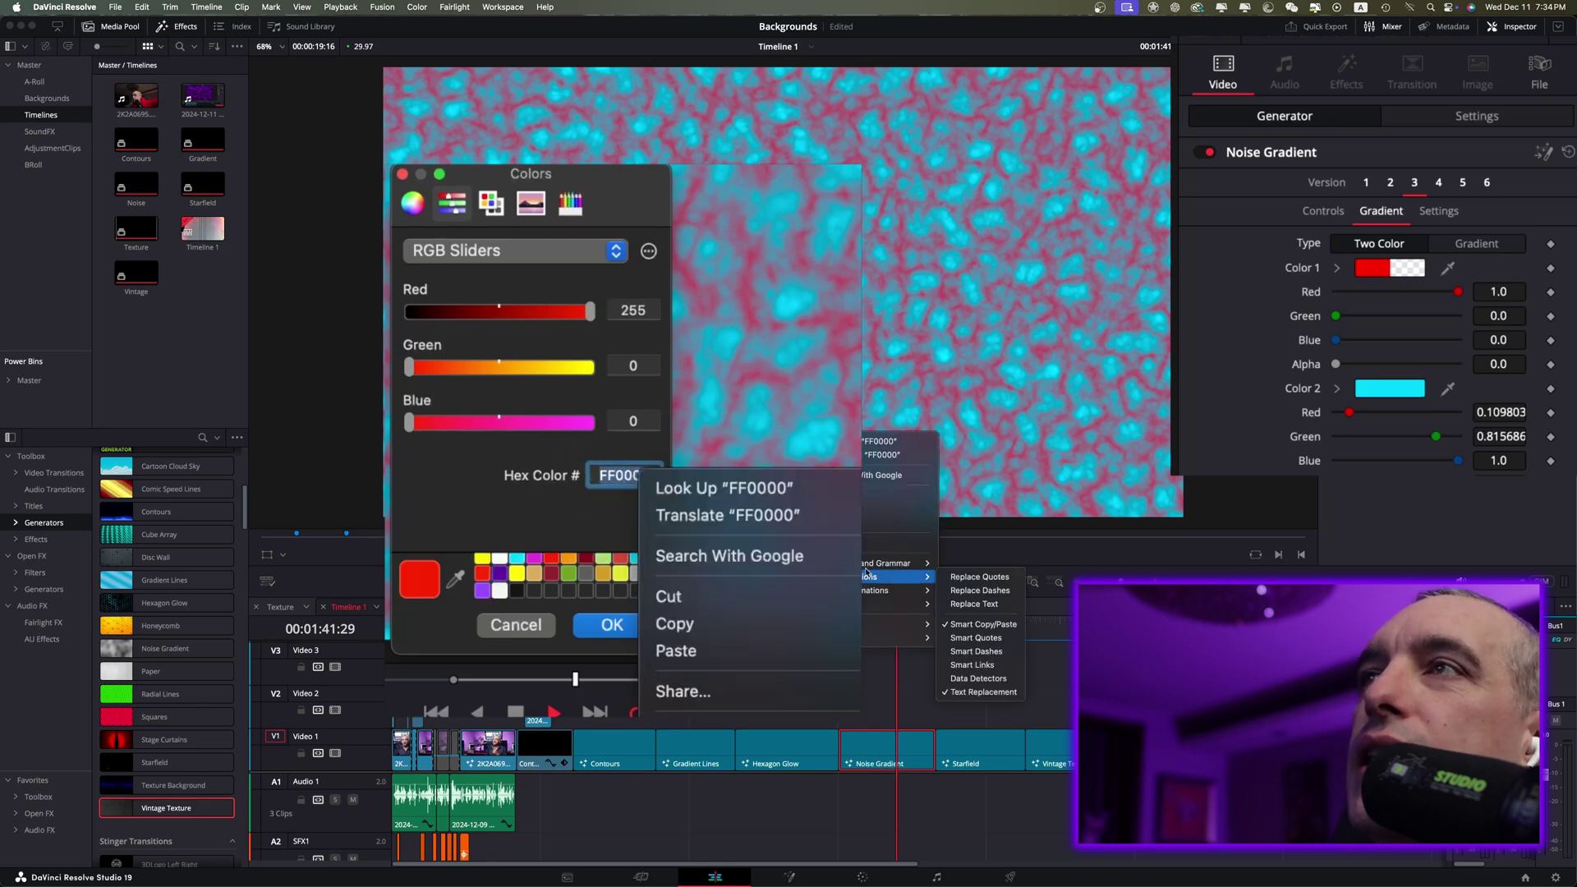
left_click(721, 657)
left_click(612, 625)
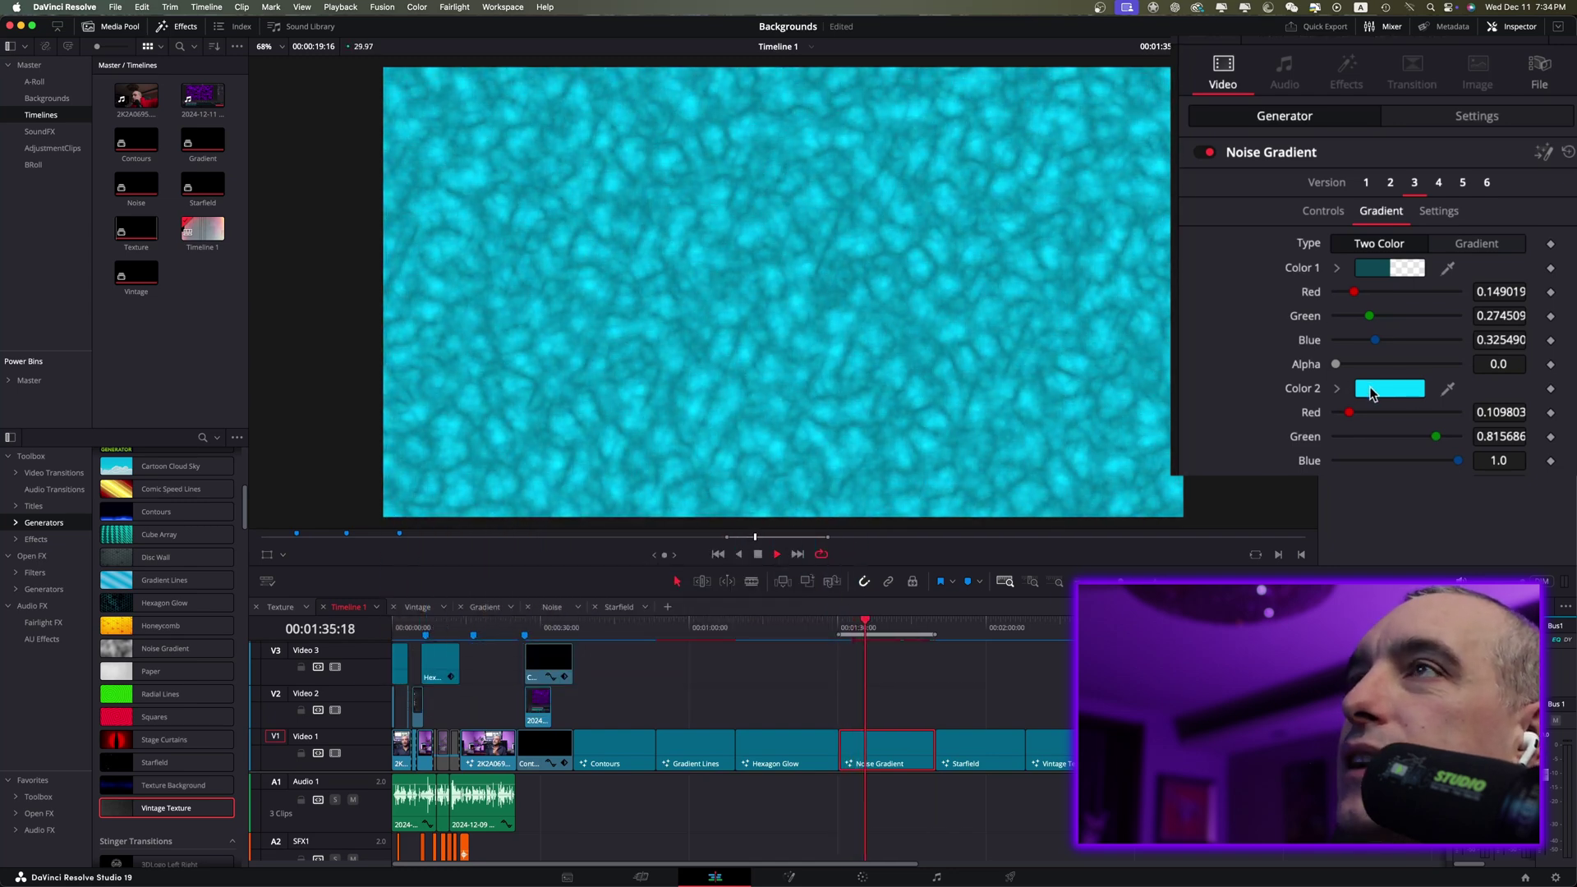
Step: Copy the coral swatch's HEX value E76F51 from Coolors and apply it to Color 2 of the Noise Gradient in DaVinci Resolve
key("super+Tab")
left_click(580, 552)
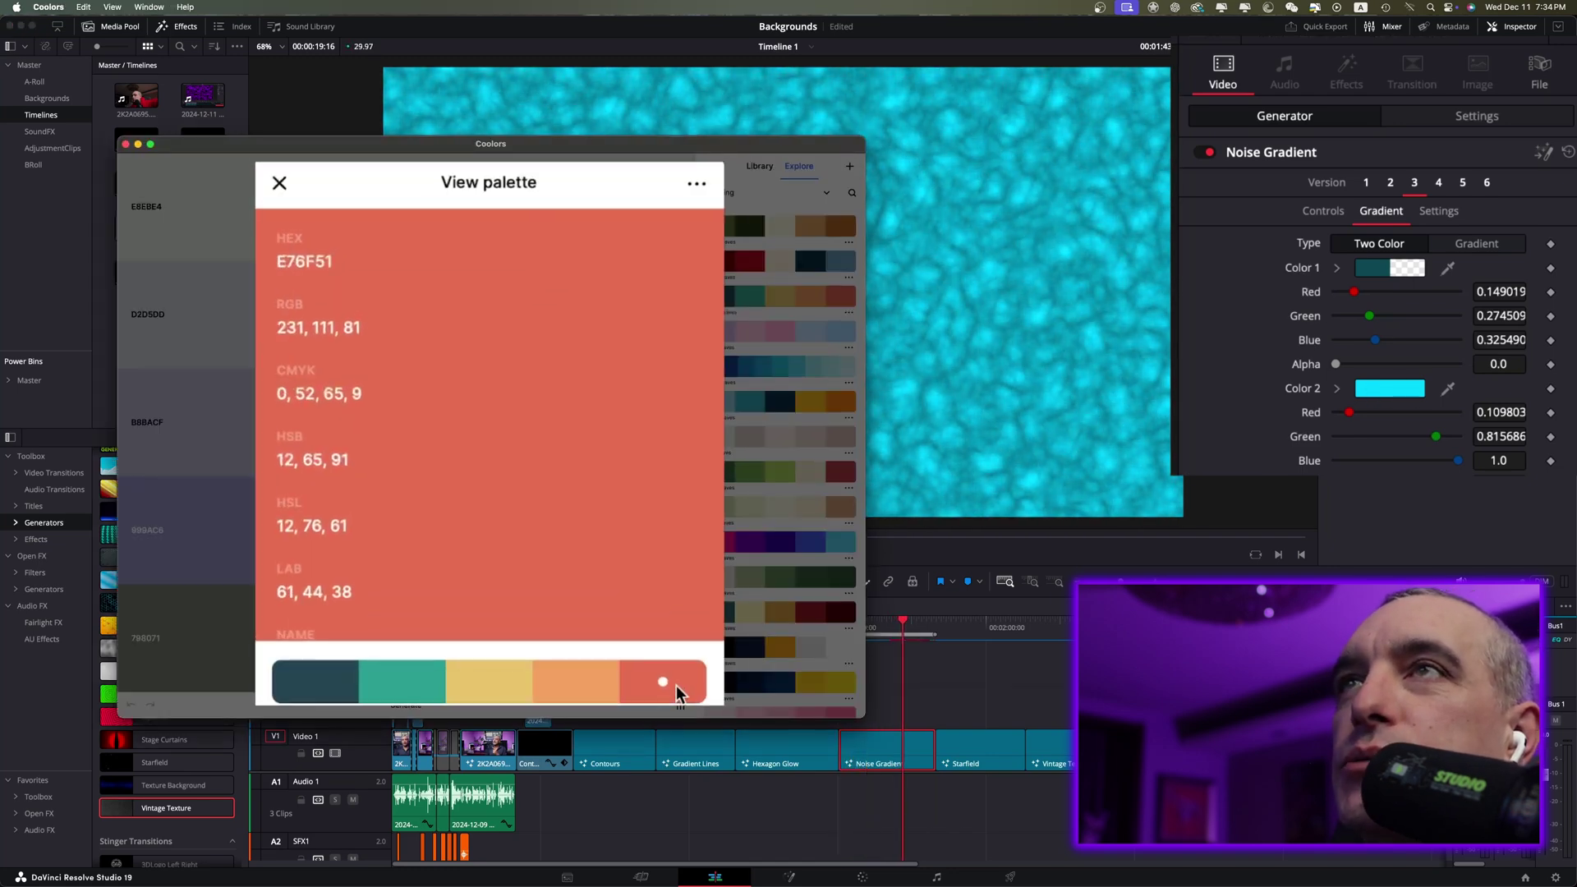
left_click(281, 262)
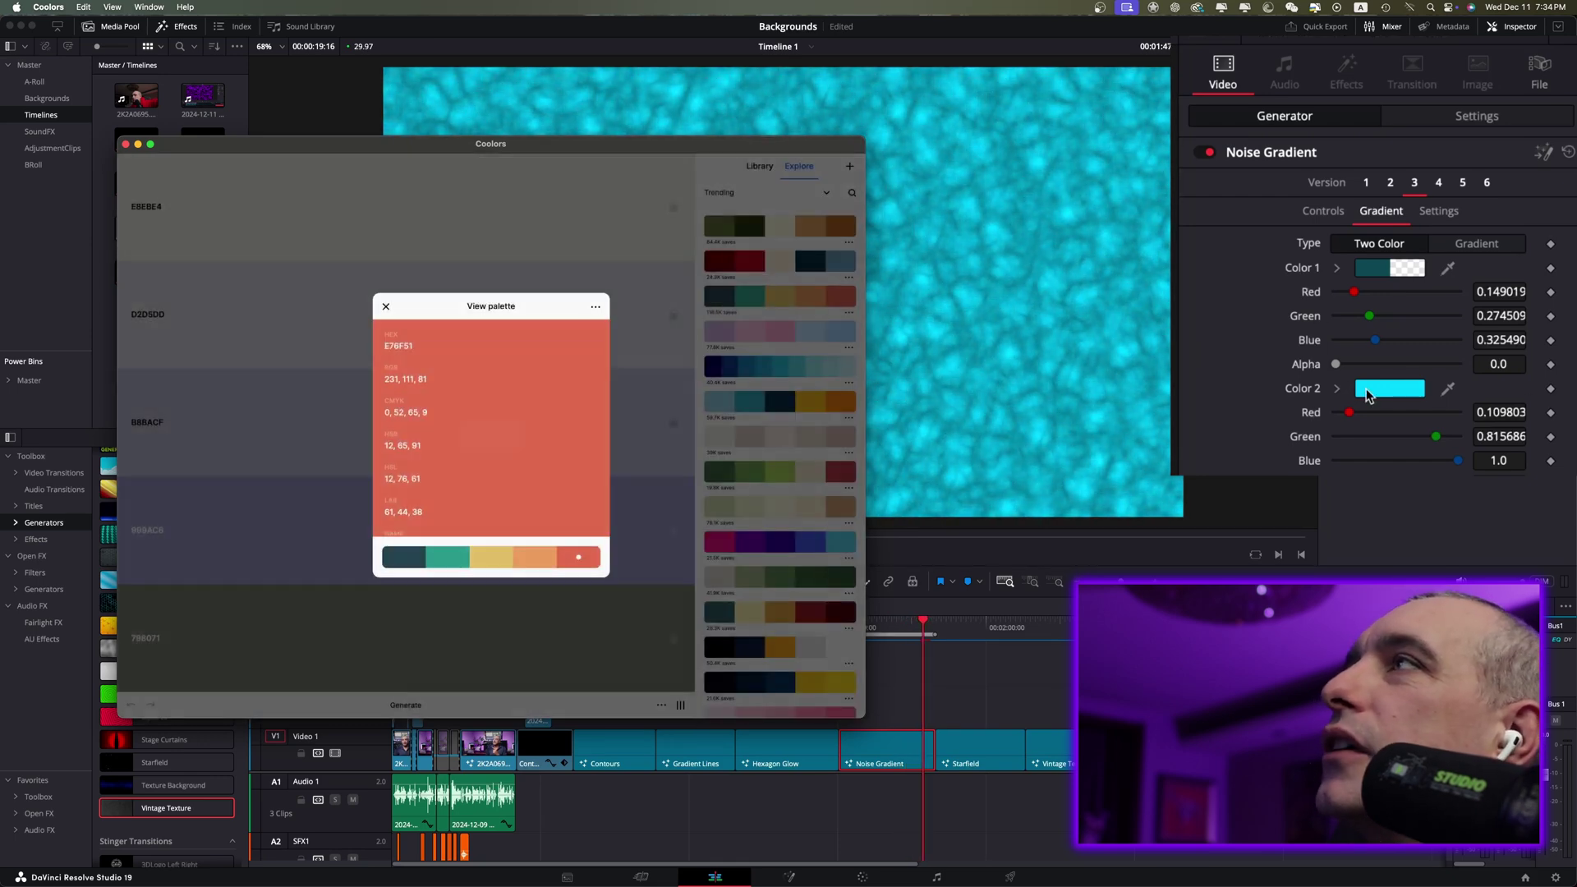
left_click(1367, 388)
right_click(822, 434)
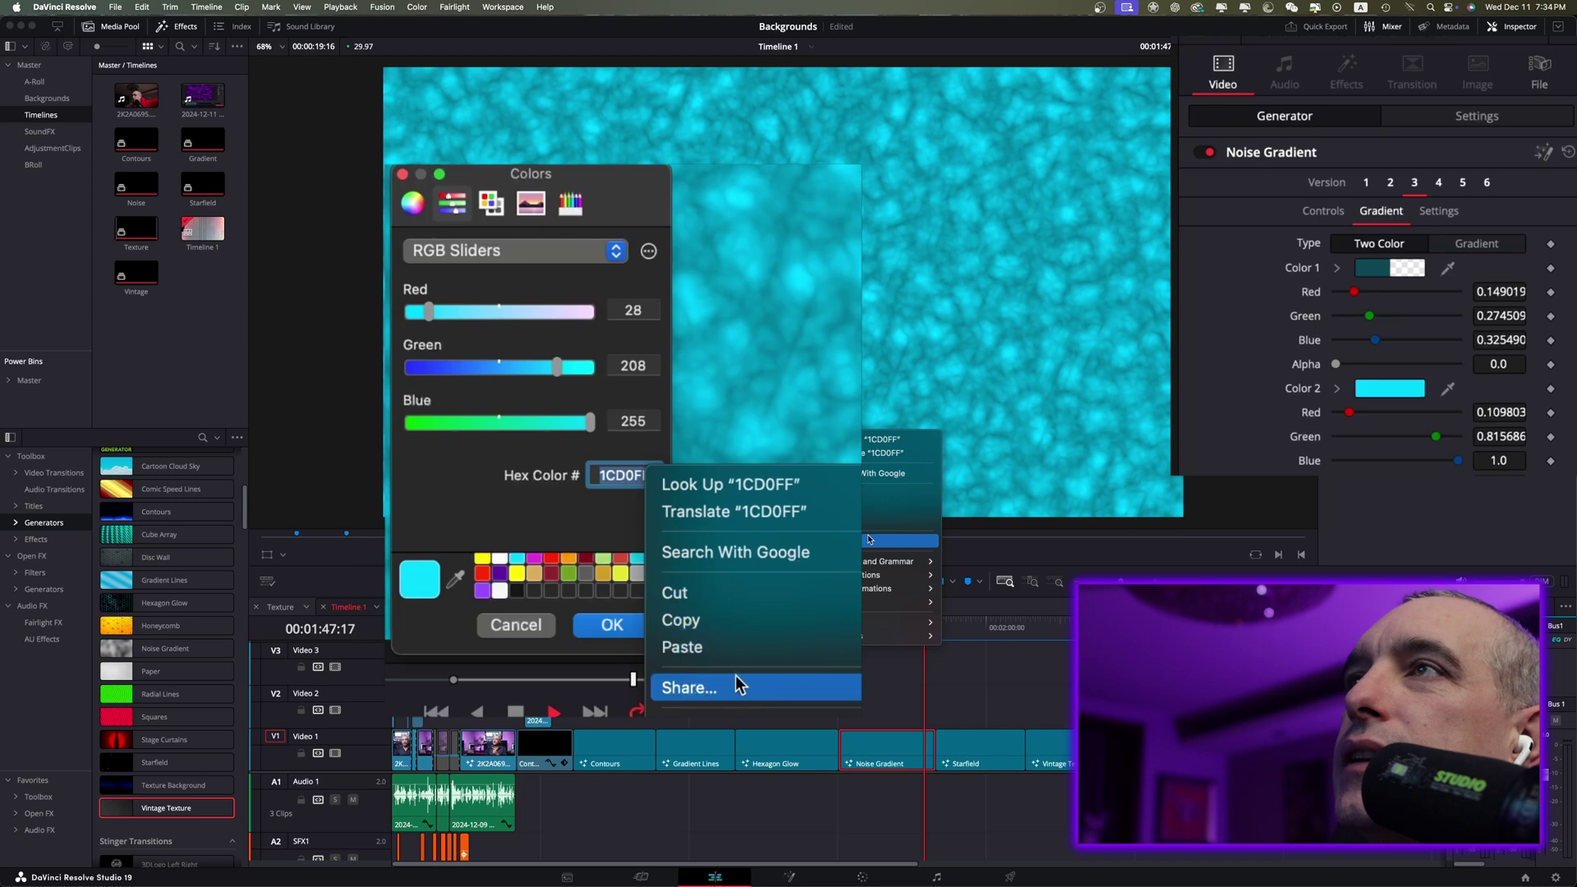
left_click(866, 523)
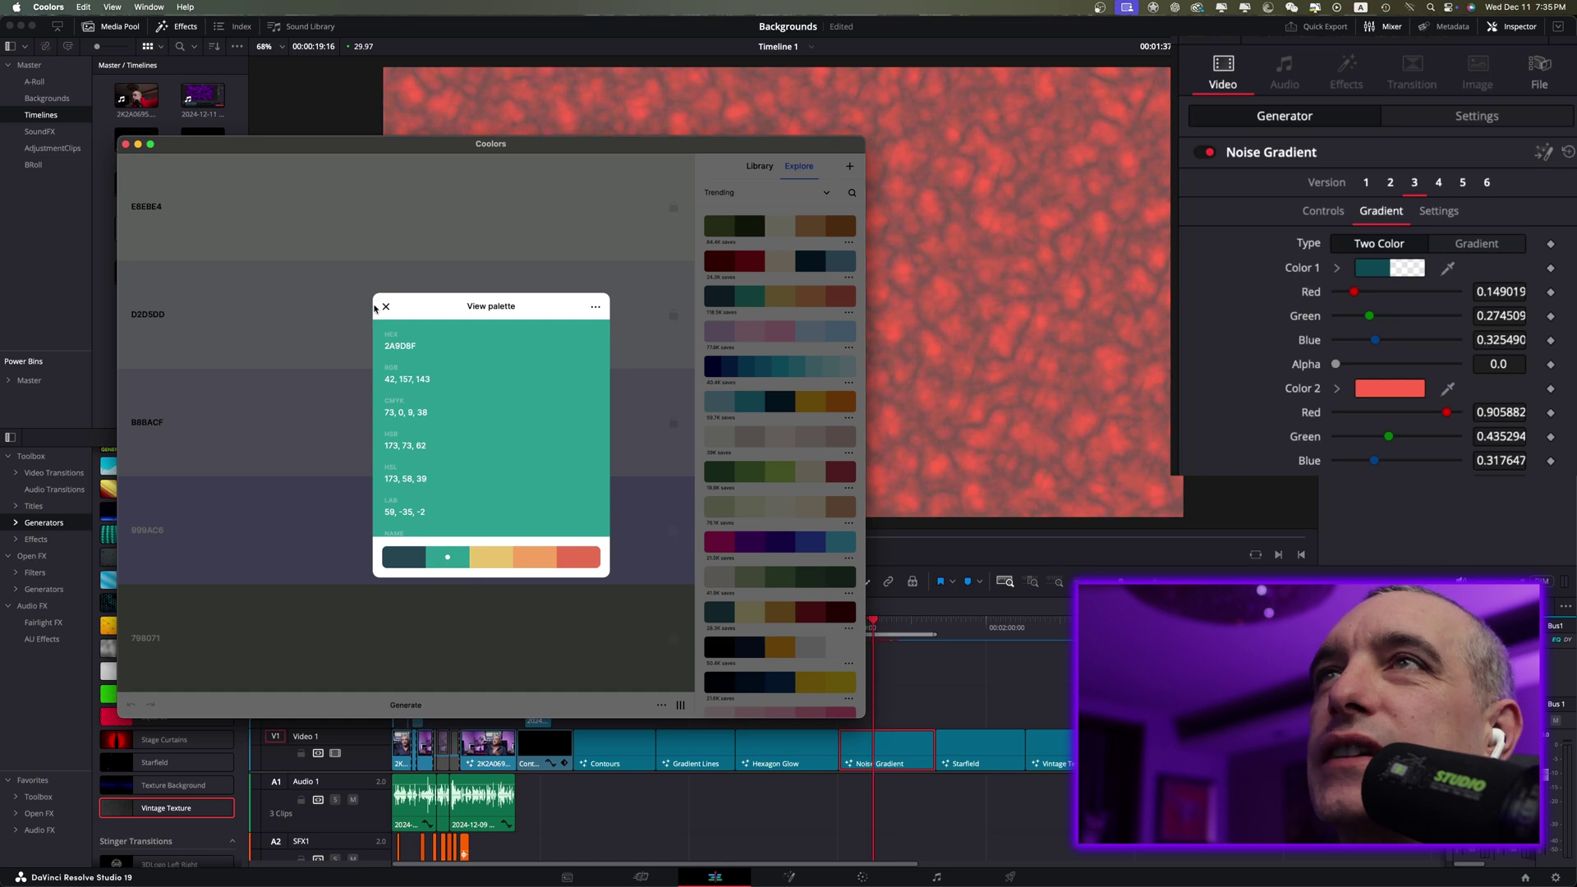
Step: Copy the green swatch's HEX value 2A9D8F from Coolors and set it as the Noise Gradient's Color 2 in DaVinci Resolve
left_click(422, 345)
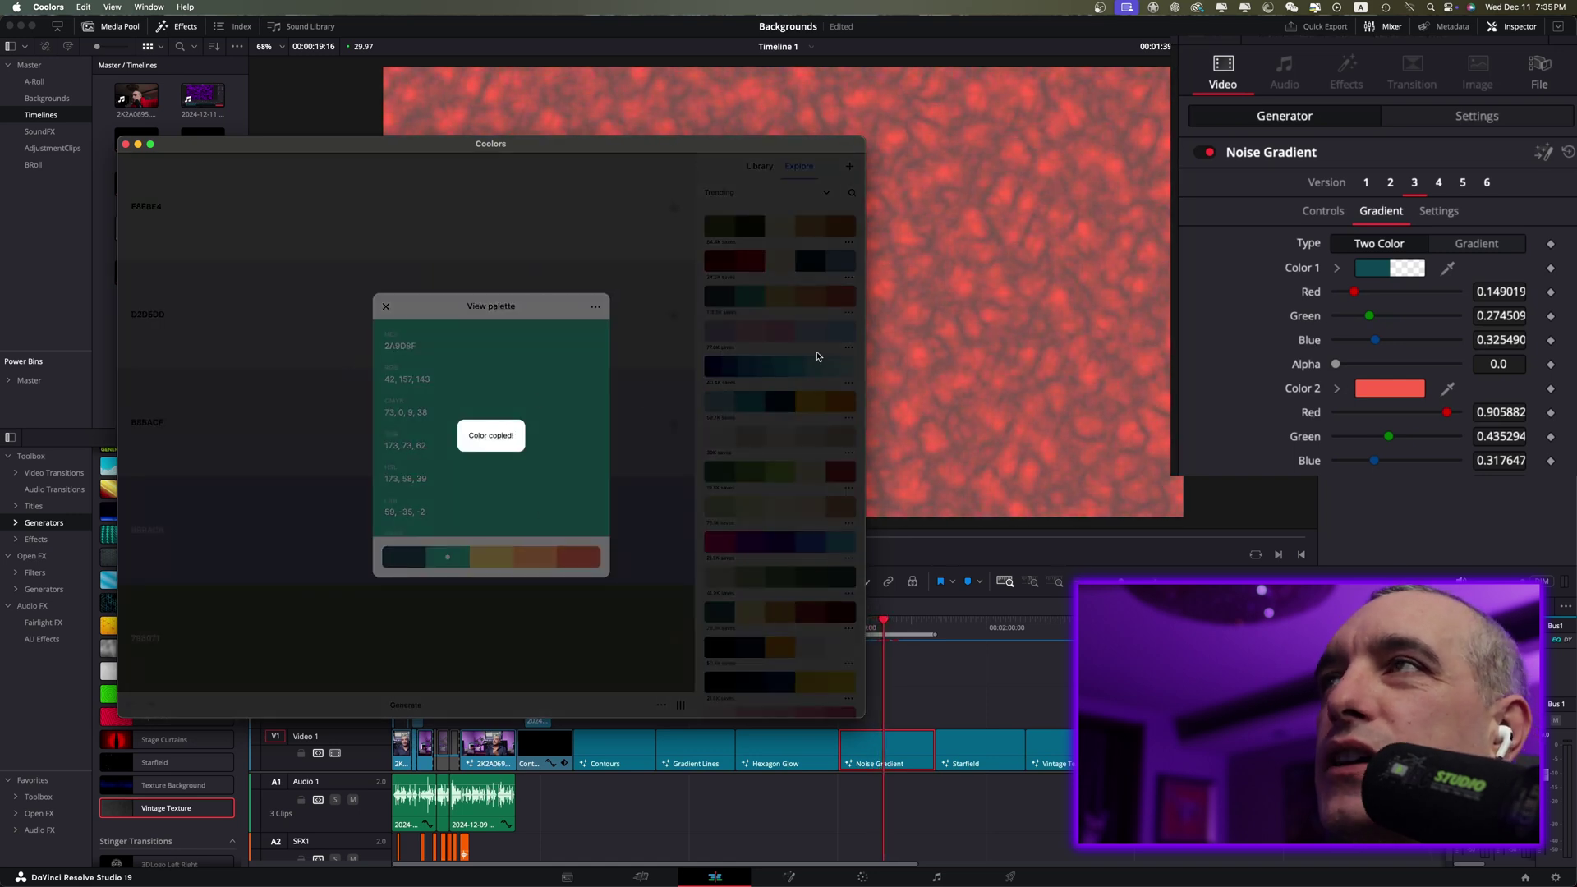
key("super+Tab")
left_click(1370, 395)
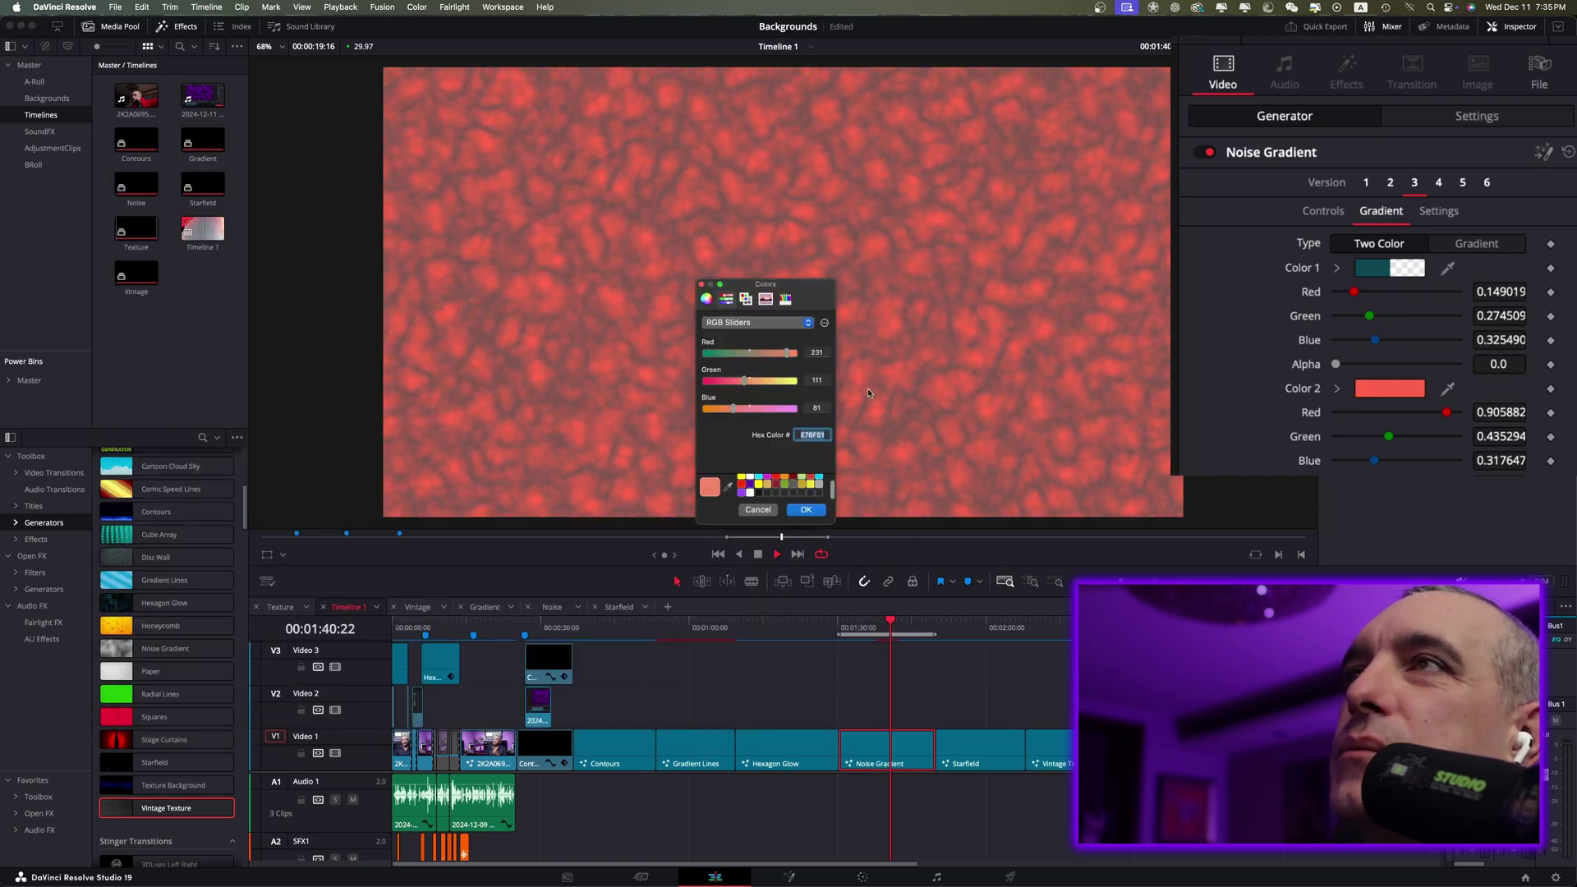
right_click(802, 434)
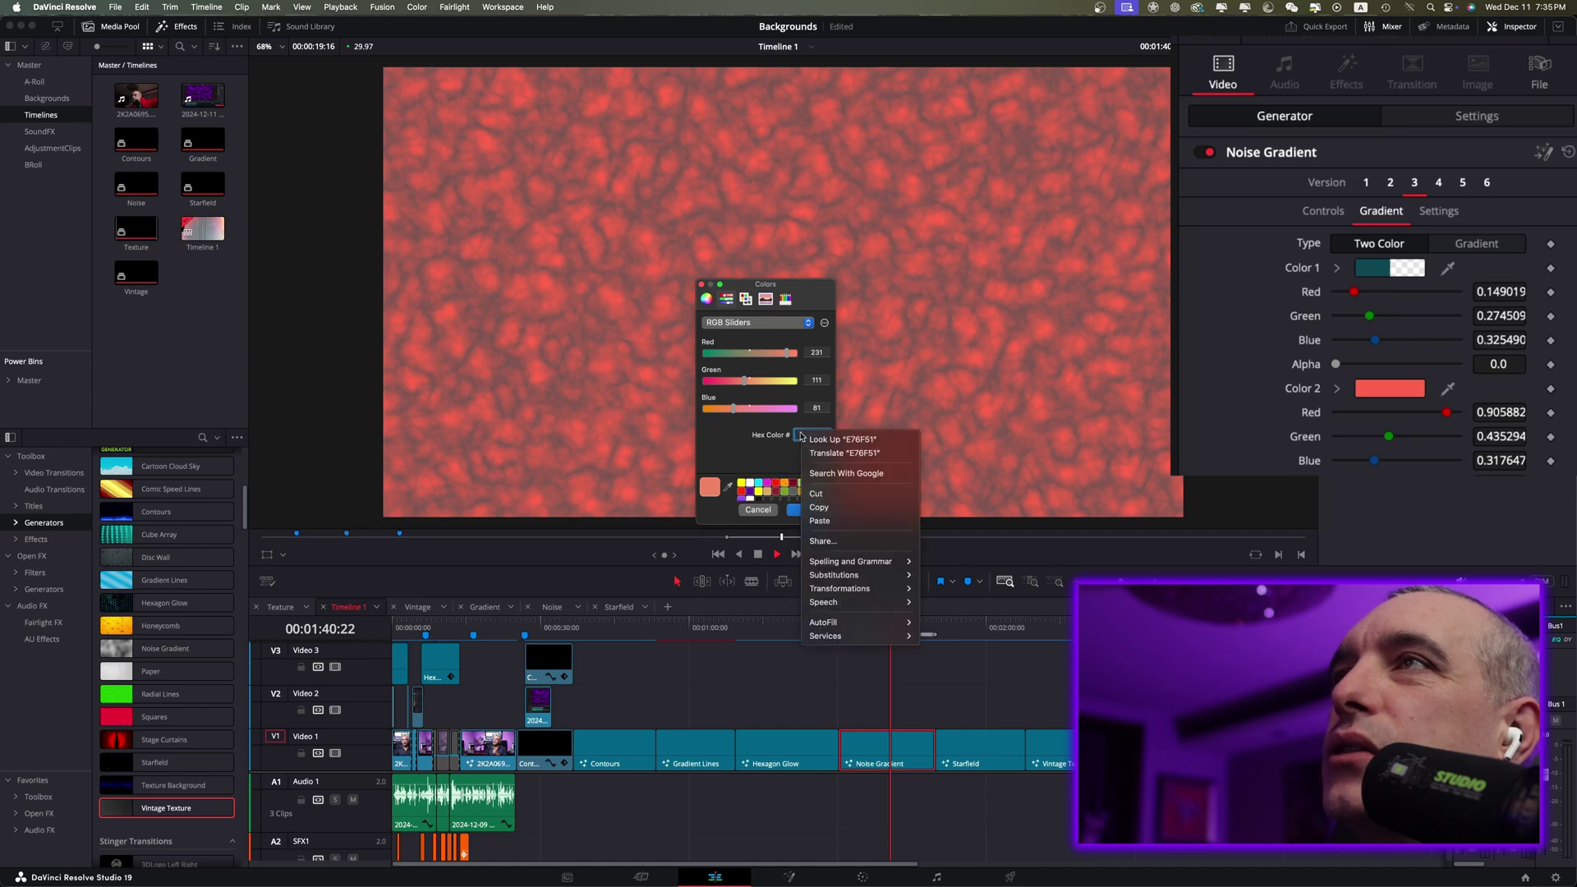
left_click(832, 520)
key("Return")
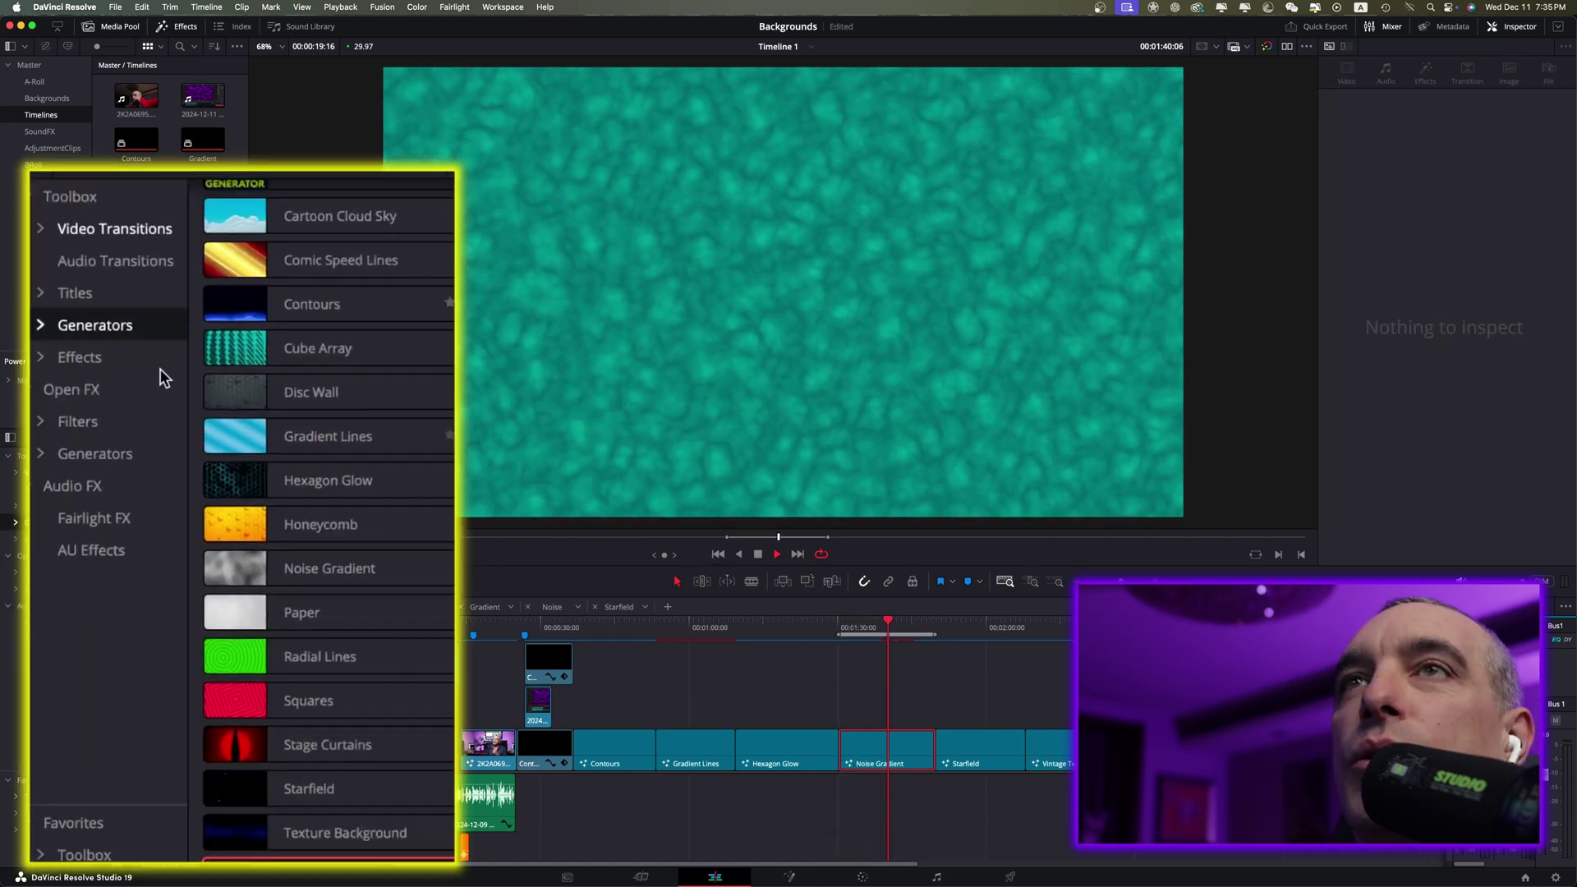
Step: Search the whole effects Toolbox for "text" and place a Text+ title on Video 2 above the Noise Gradient clip
left_click(33, 457)
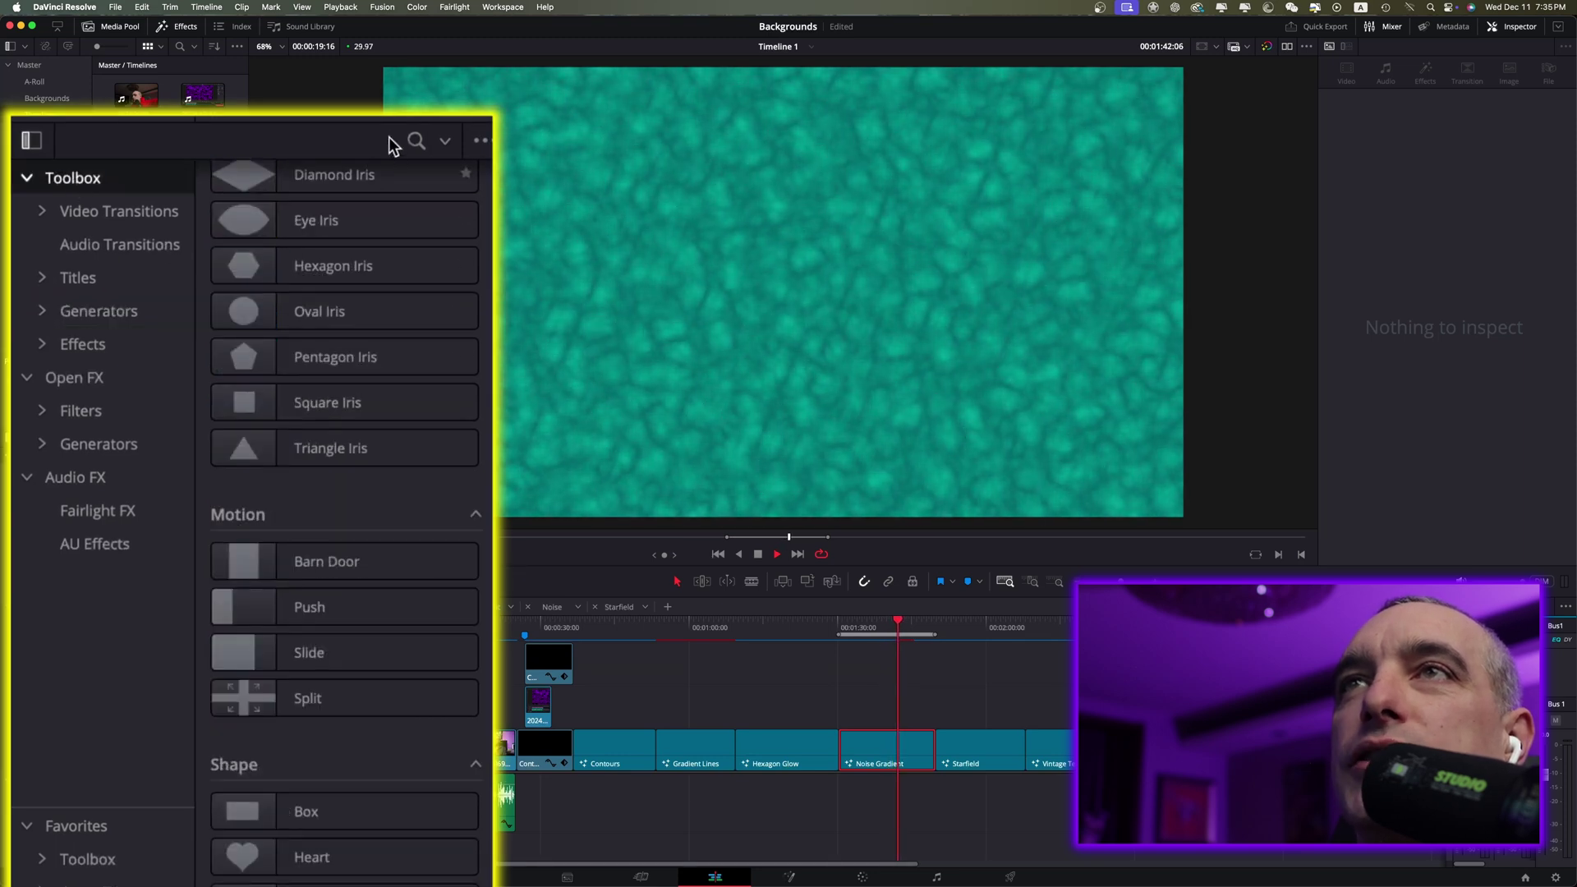
left_click(416, 141)
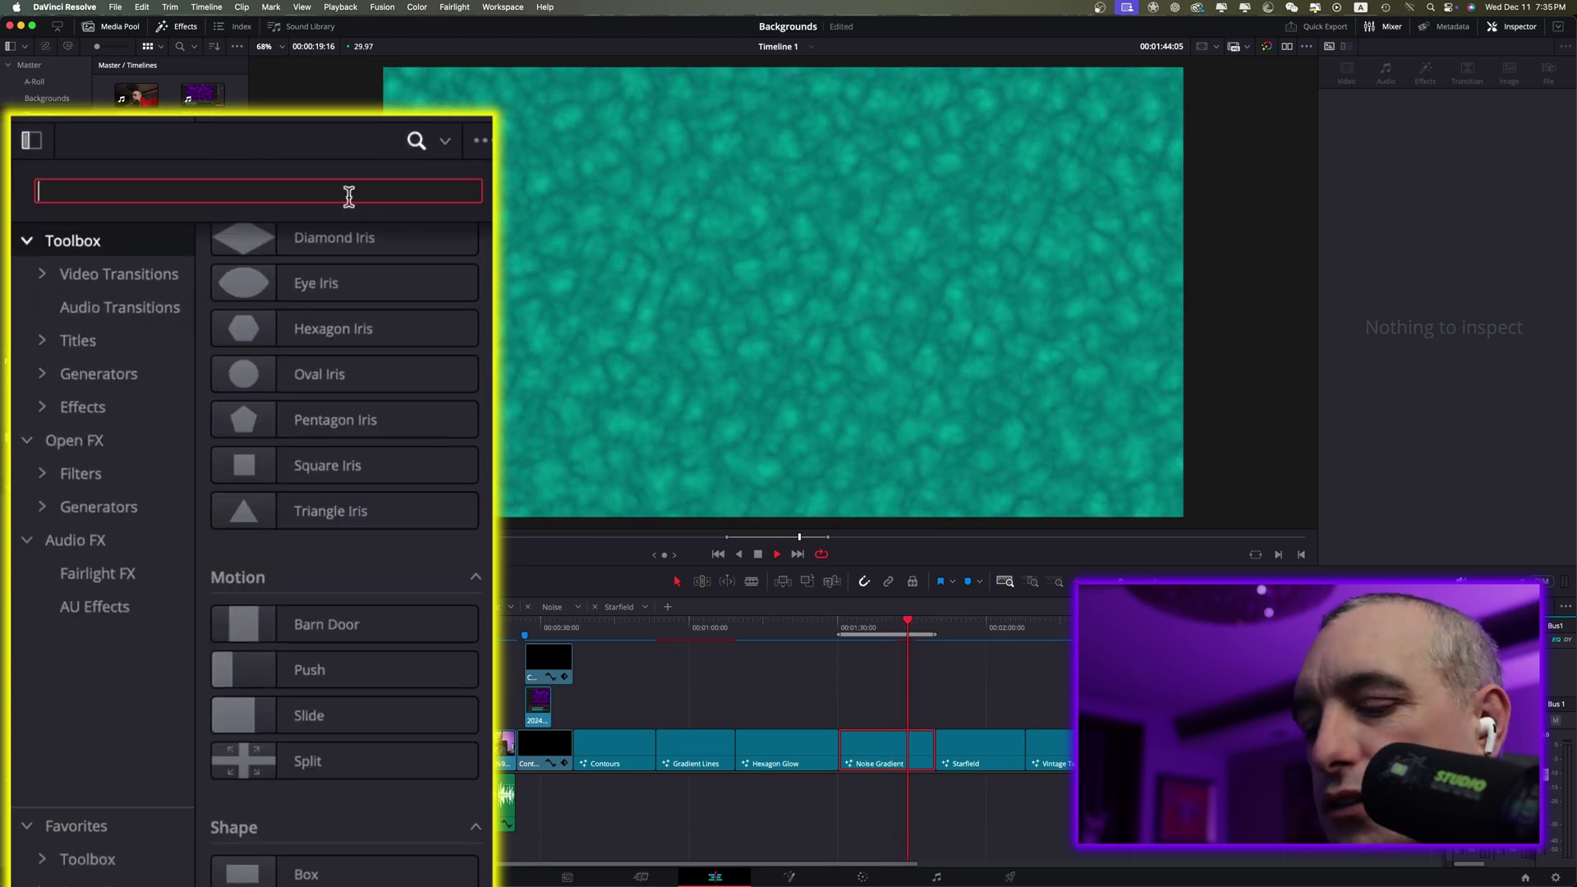
type("text")
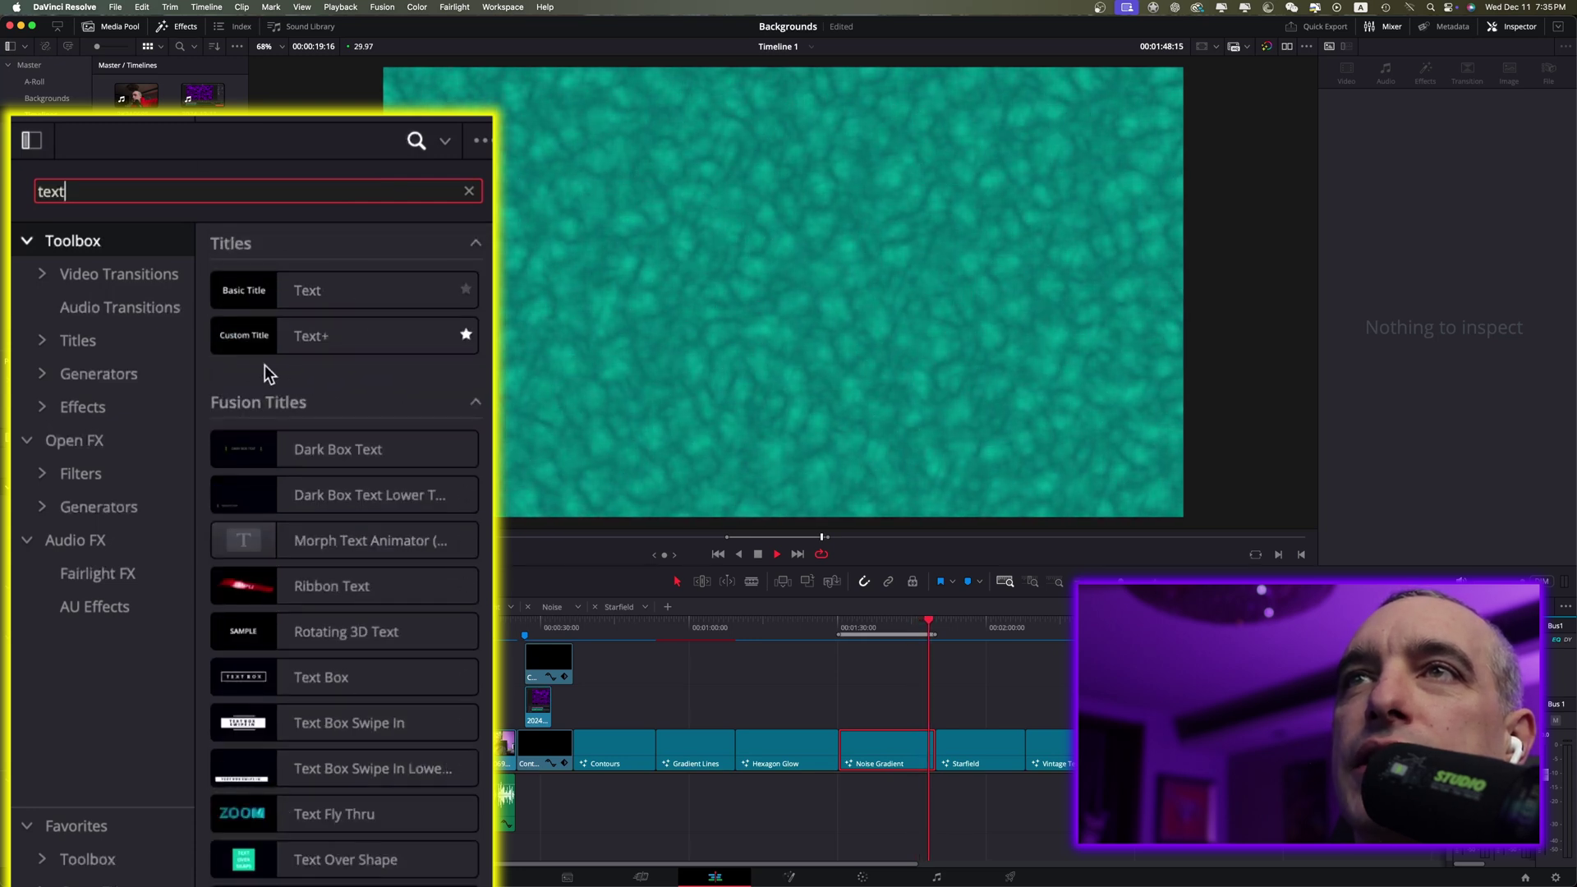
left_click_drag(332, 338, 890, 717)
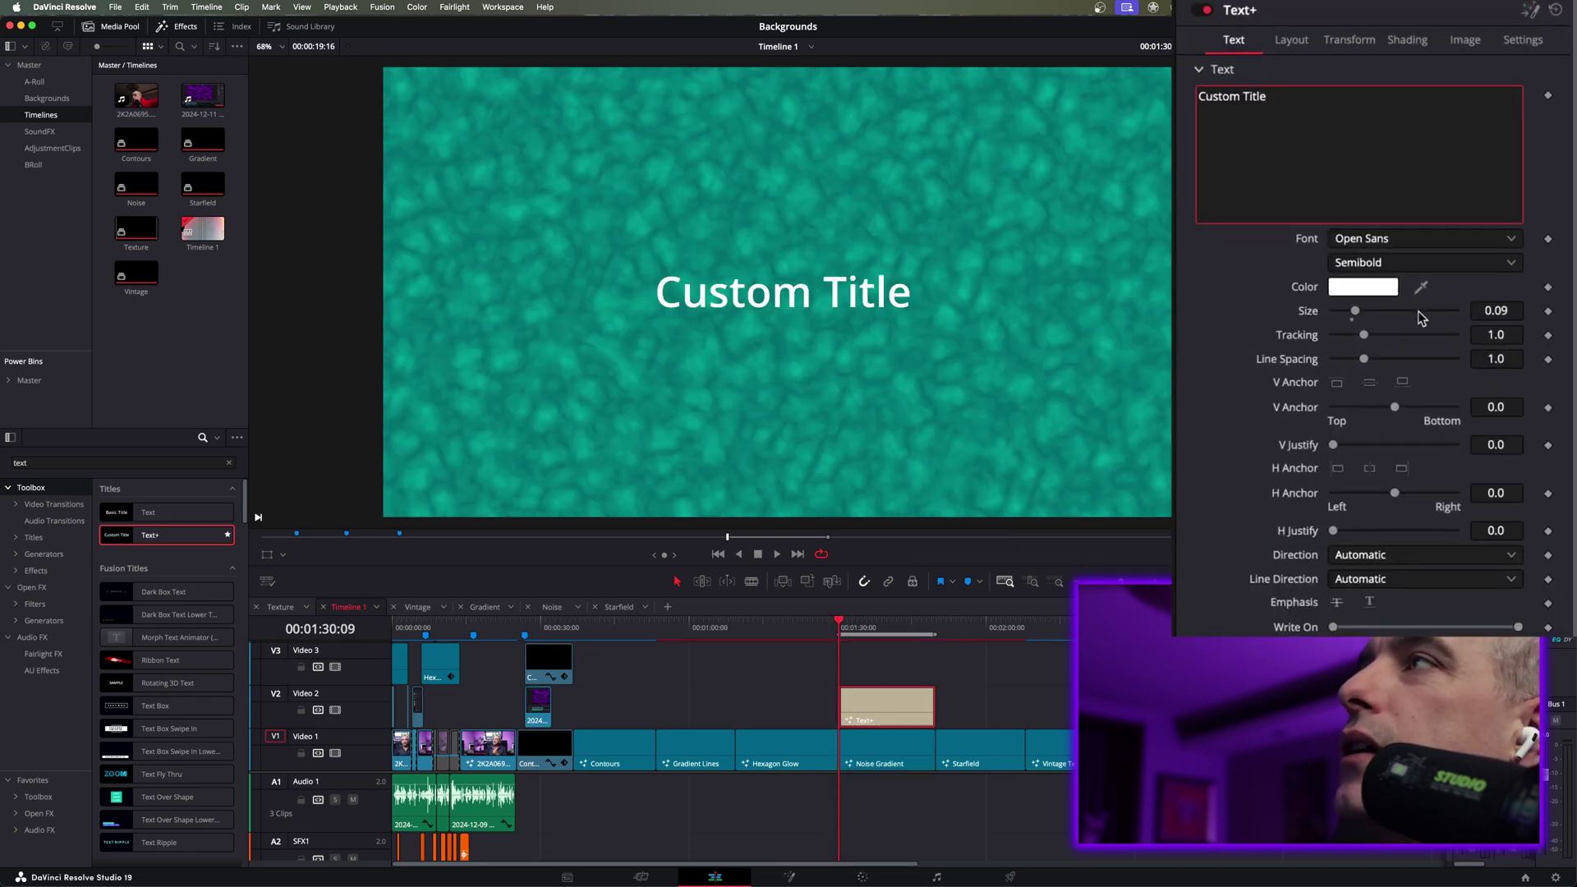
Step: Enlarge the Text+ title to size 0.2087 and set its font to Inter Bold
left_click_drag(1364, 315, 1392, 313)
left_click(1411, 239)
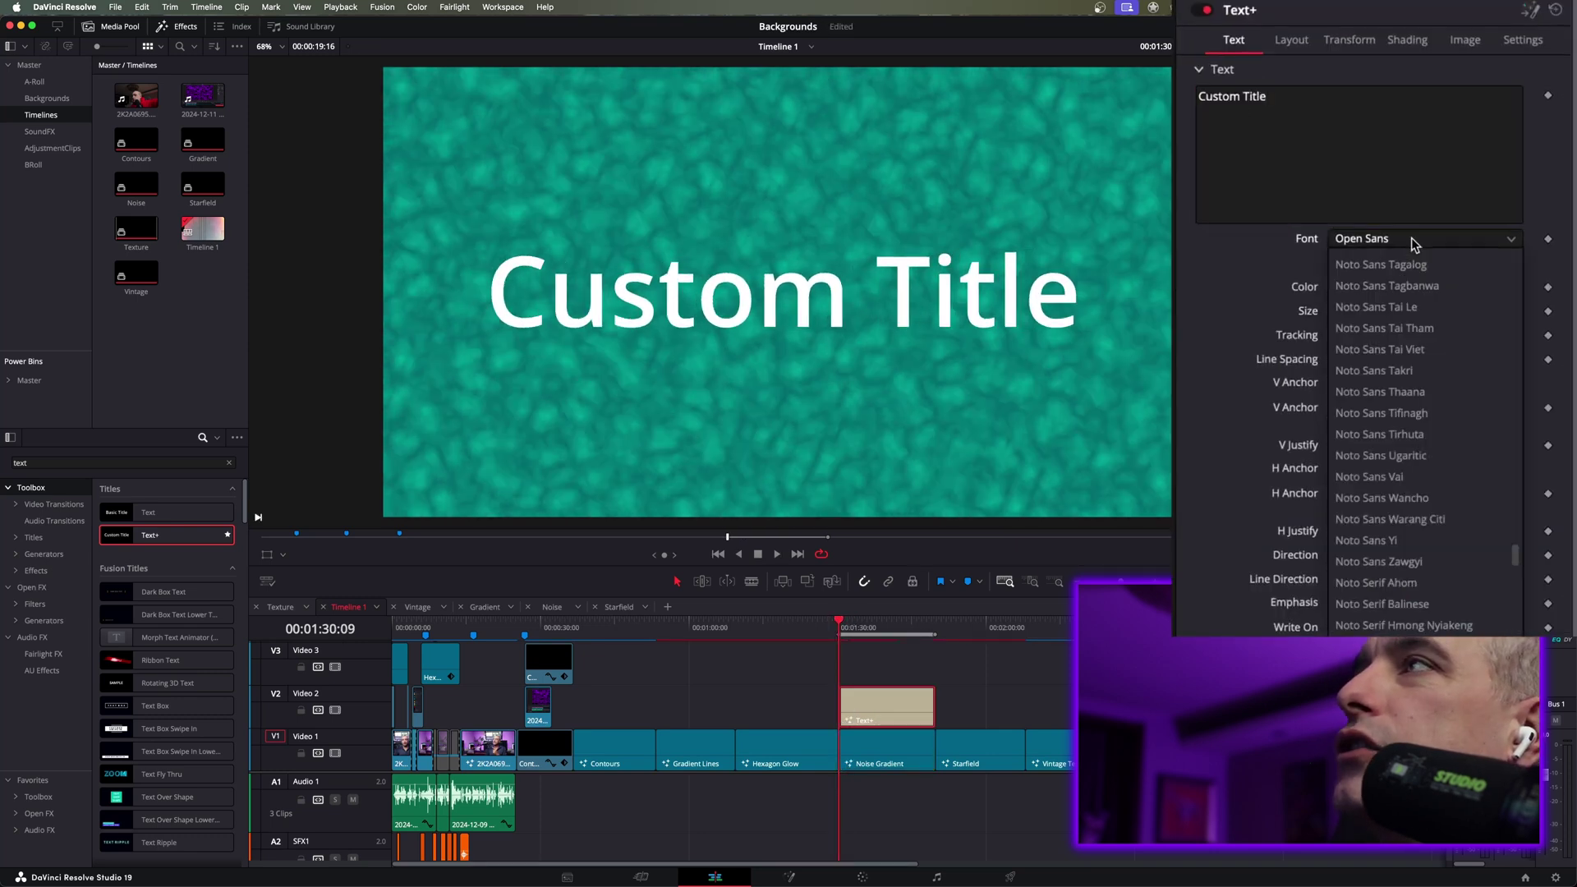
type("Inter")
key("Return")
left_click(1373, 260)
type("b")
key("Return")
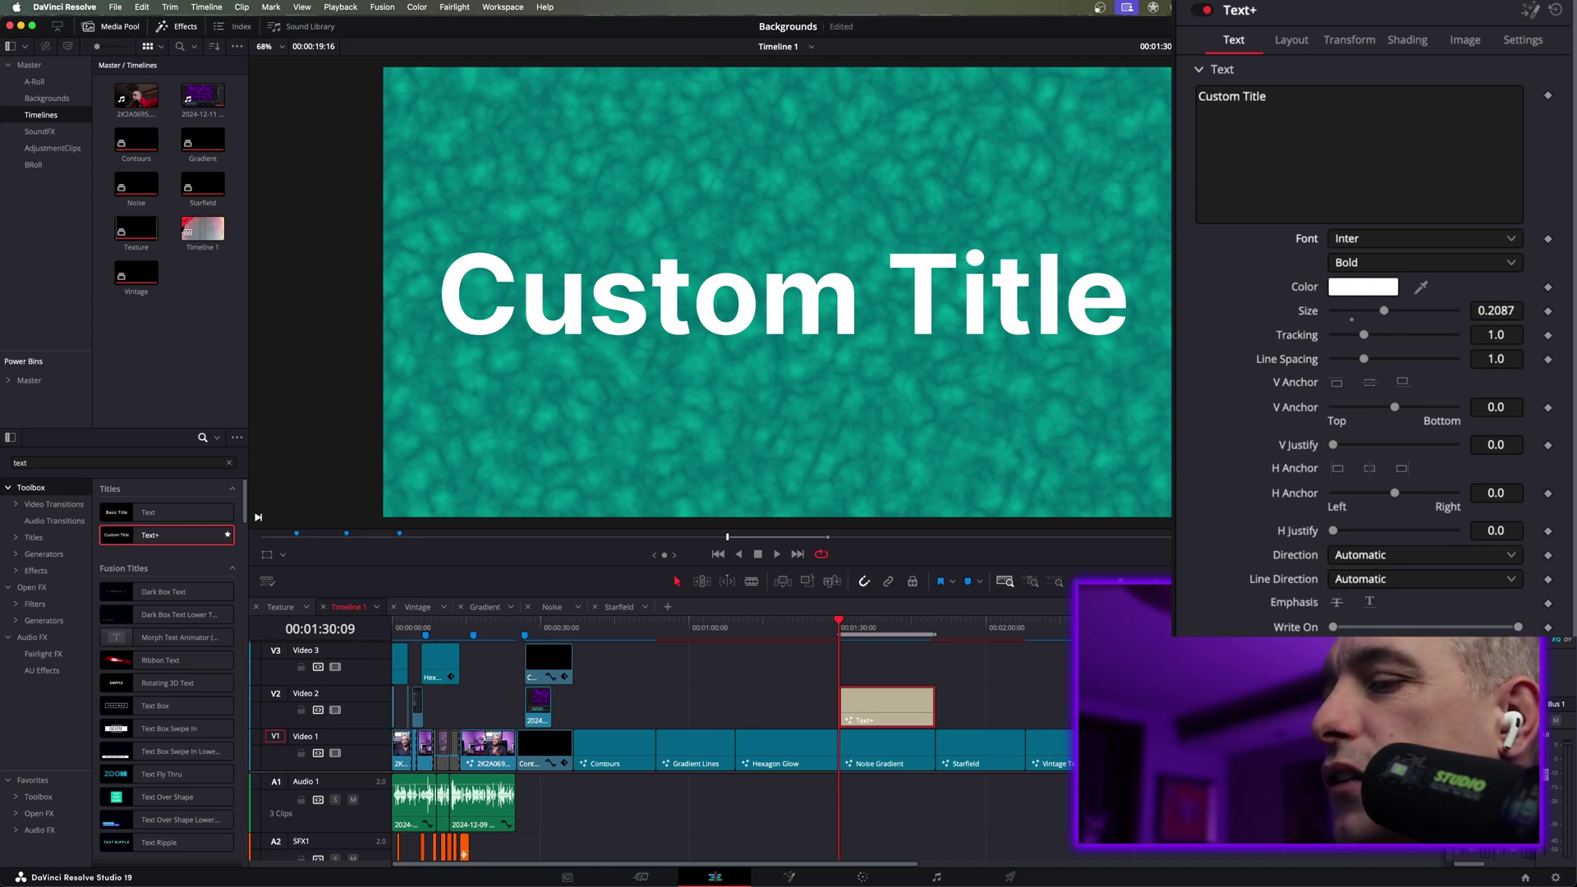
Step: Copy the coral HEX value E76F51 from Coolors, apply it as the title's color in DaVinci Resolve, and play the result
key("super+Tab")
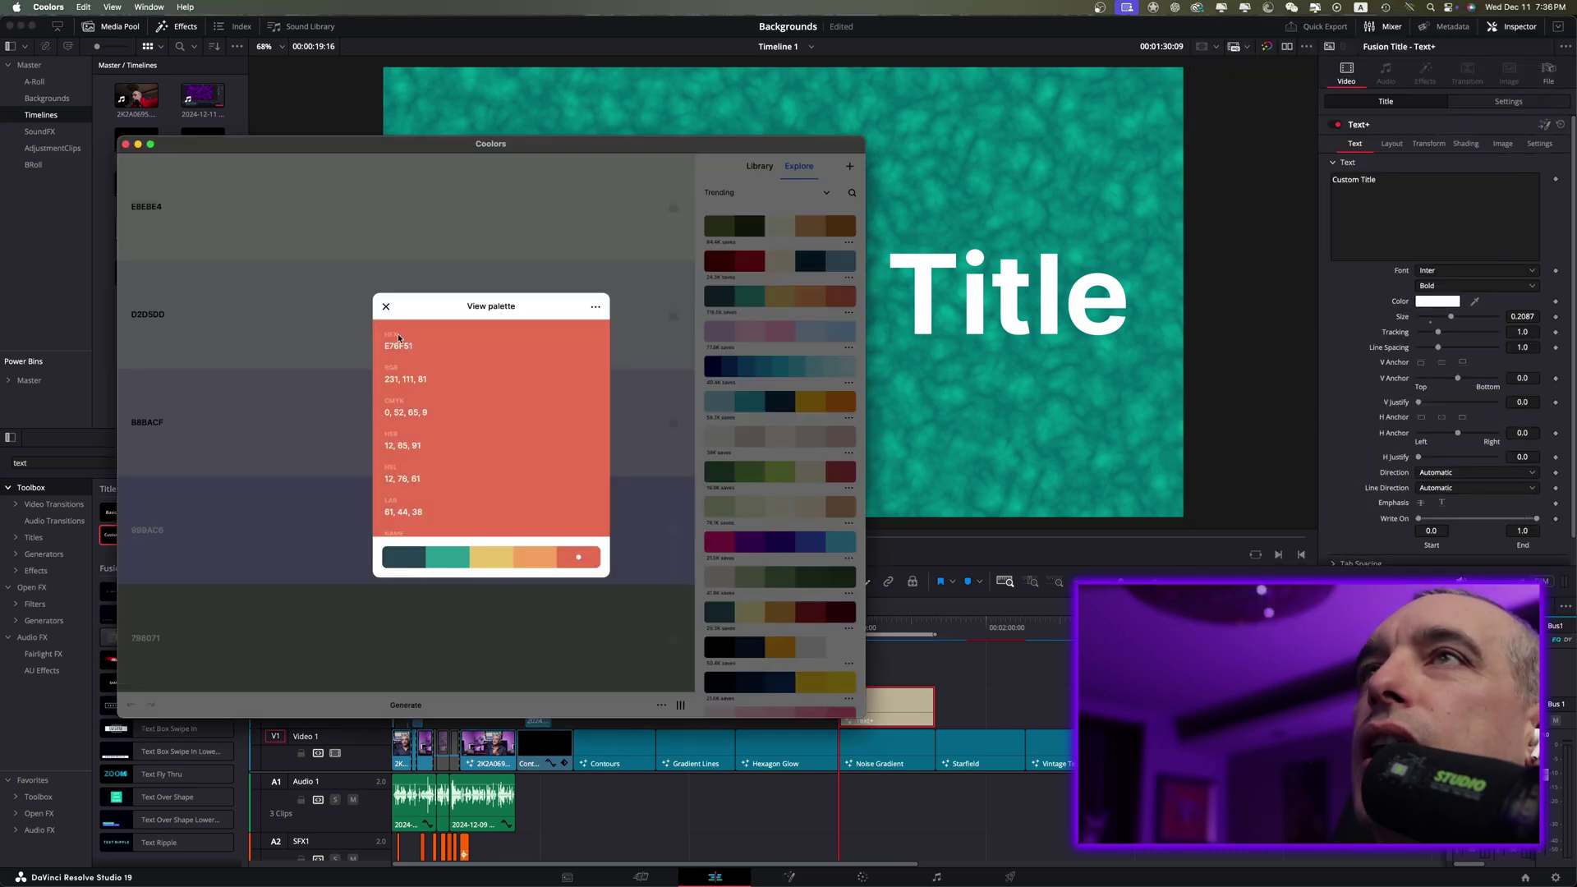
left_click(395, 347)
key("super+Tab")
left_click(1439, 301)
right_click(812, 435)
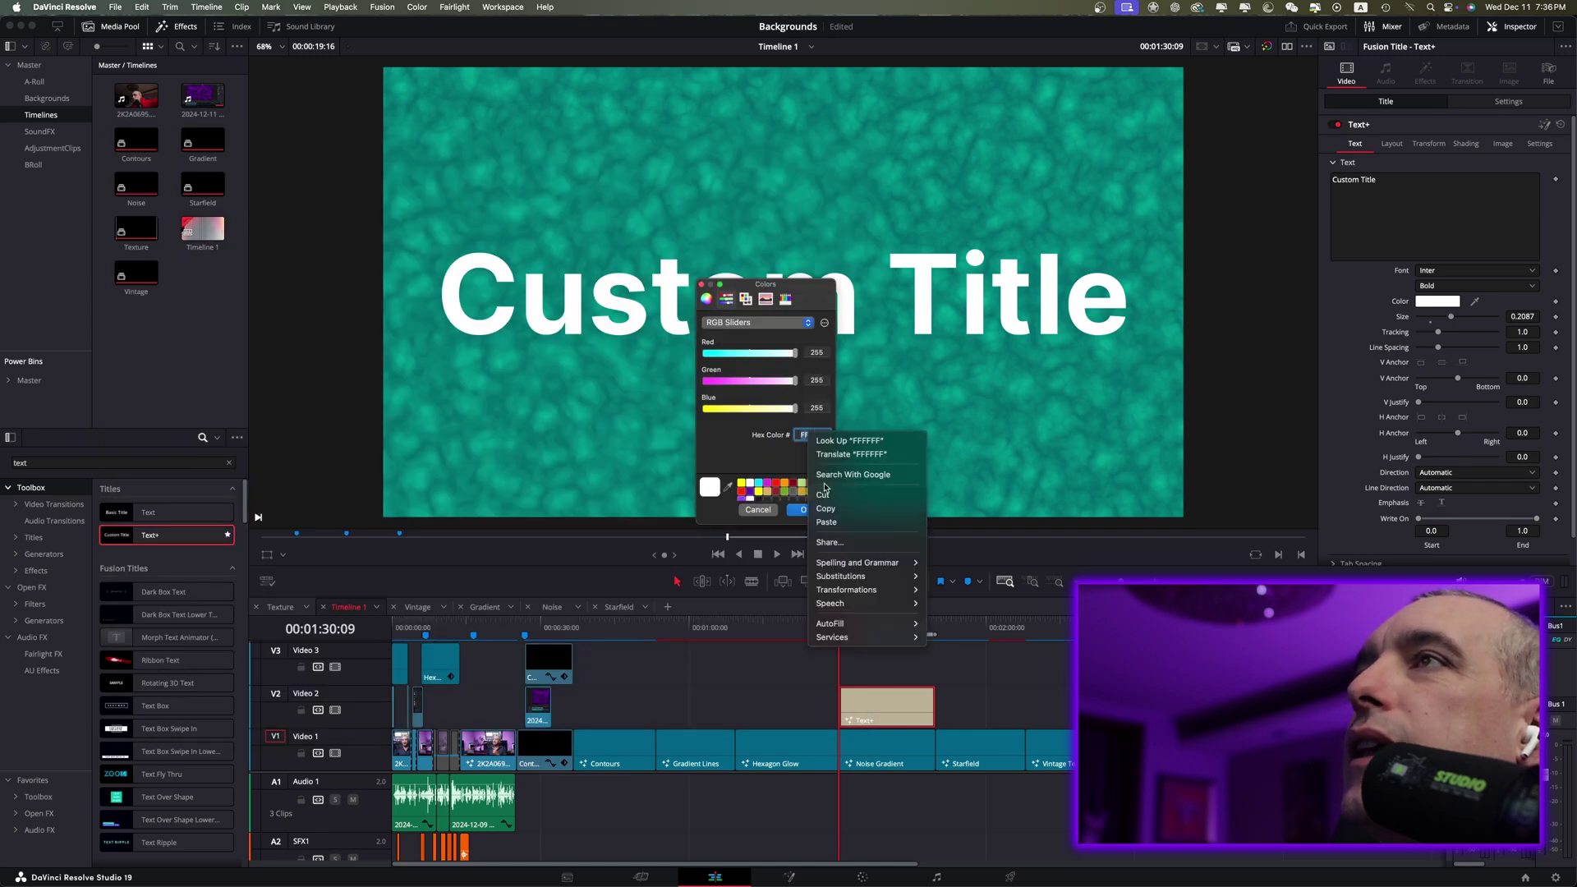
left_click(862, 511)
key("Return")
left_click(1003, 288)
key("space")
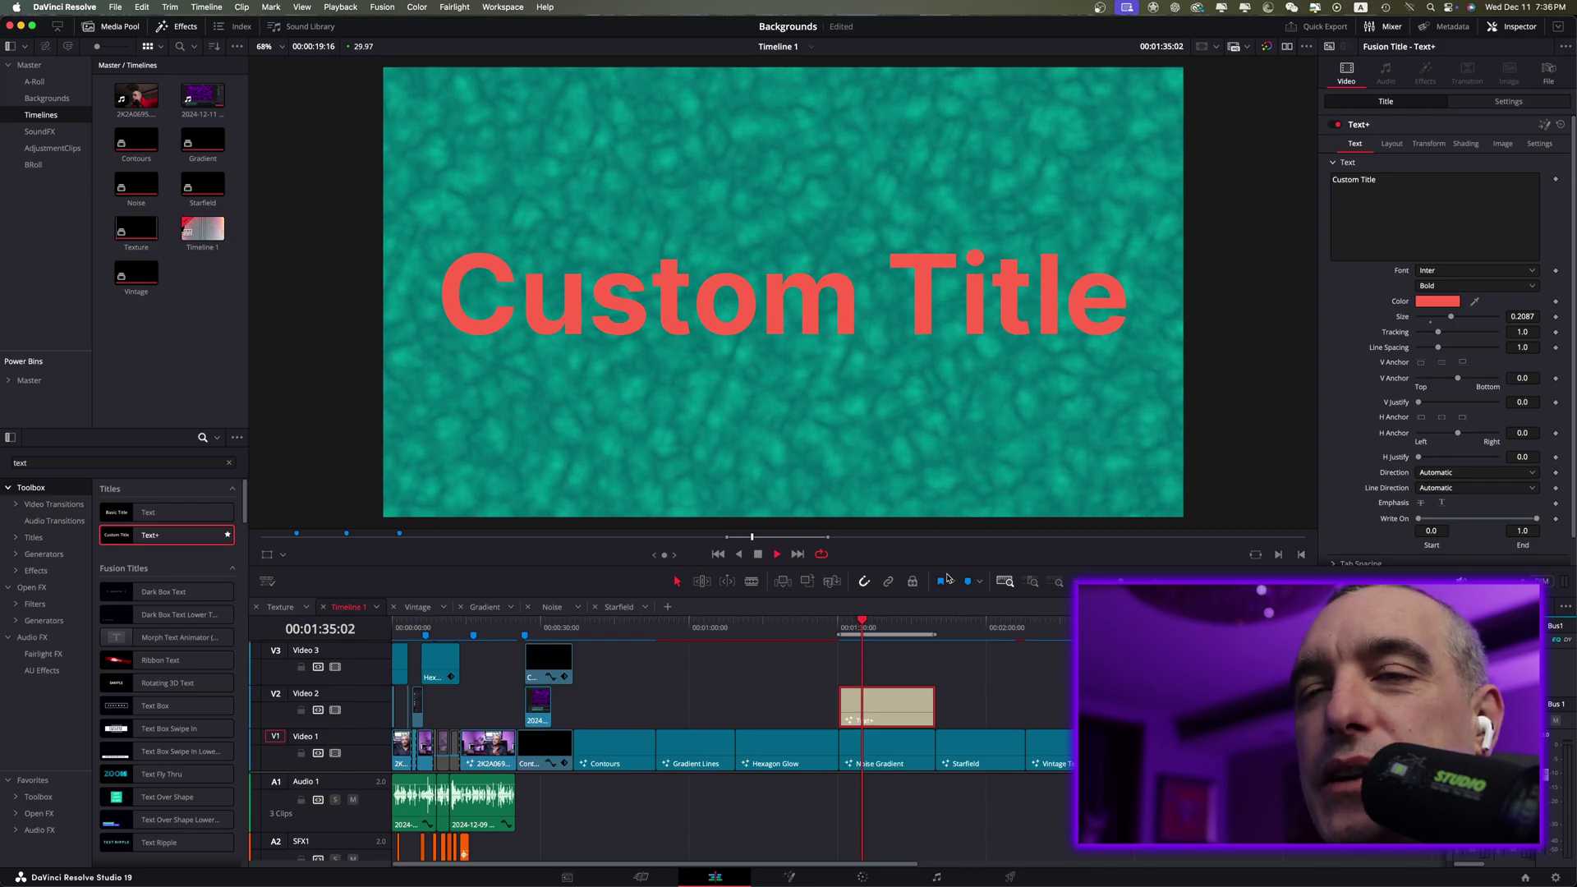